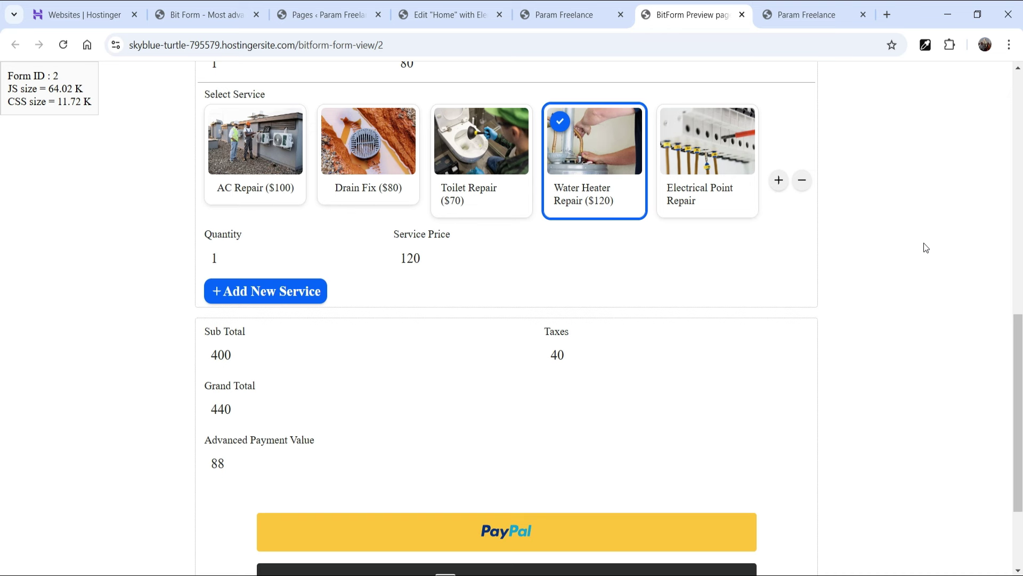
- On the website's booking form, enter the customer's first name, last name and e-mail, and continue to Step 2
scroll(926, 247, up, 10)
click(571, 17)
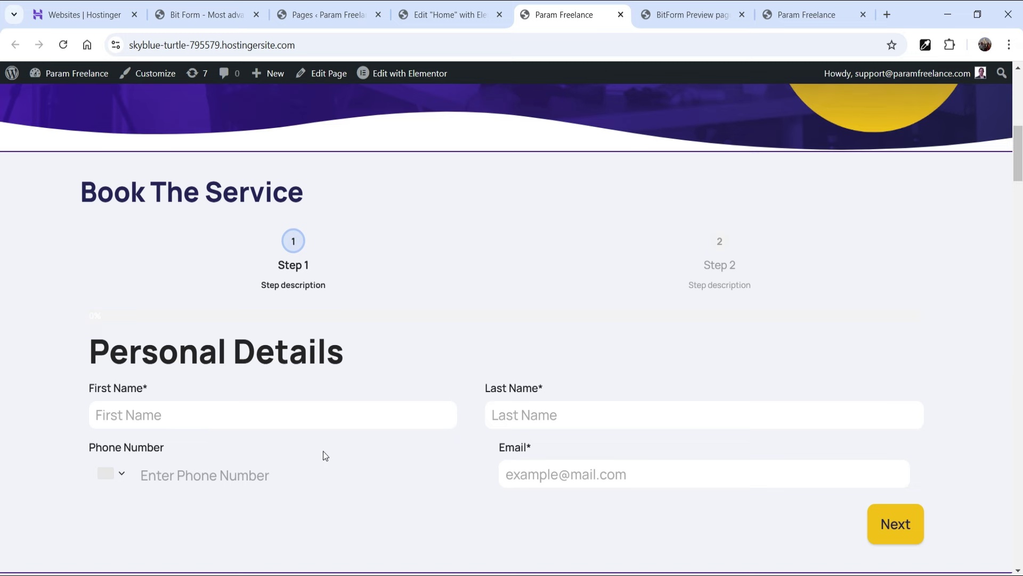
click(273, 418)
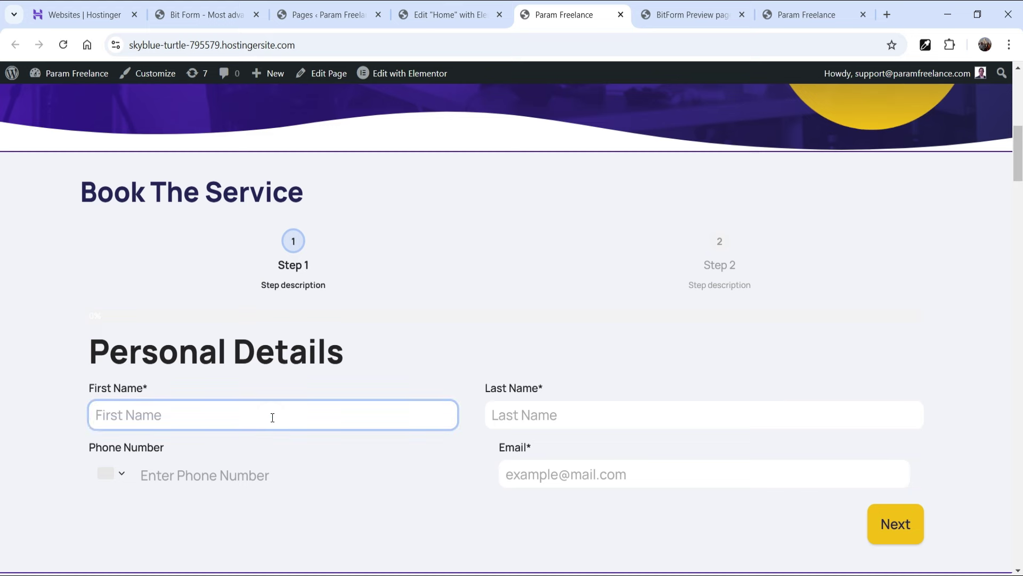
text(Jane)
key(Tab)
text(Doe)
key(Tab)
click(554, 470)
text(jane@example.com)
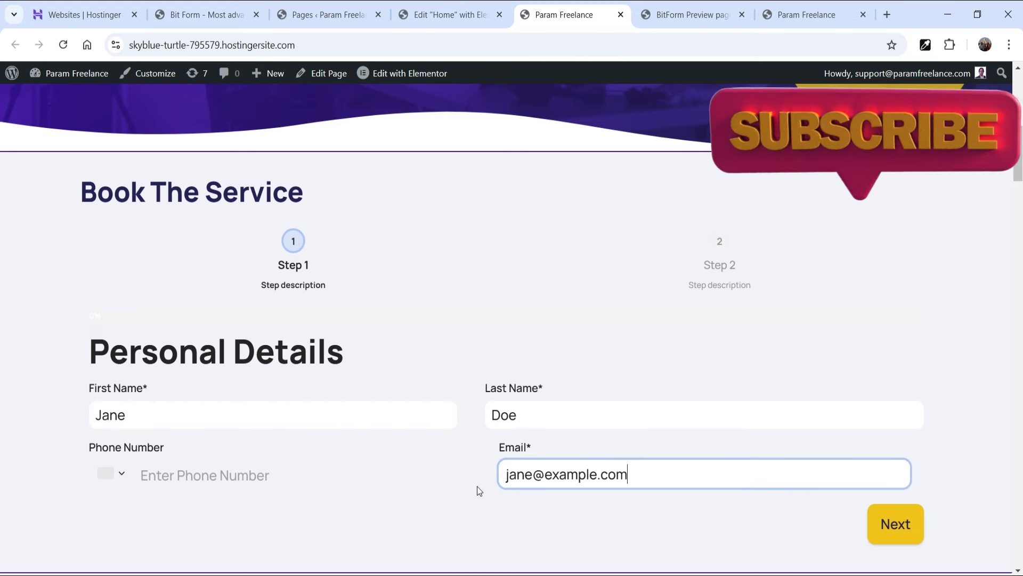
click(898, 536)
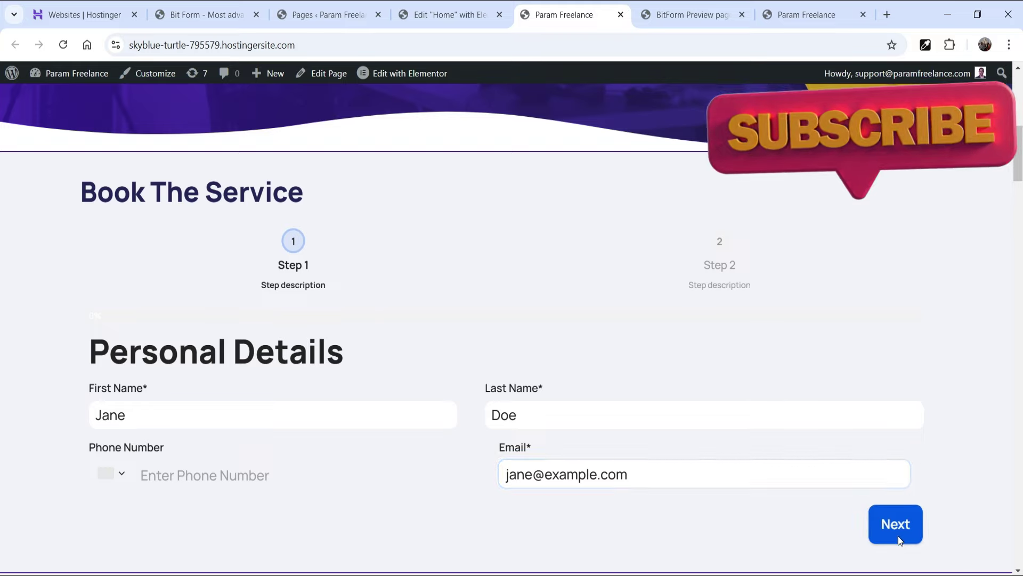
- Choose AC Repair as the first service, set its quantity to 2, and check the totals and payment options
scroll(909, 273, down, 1)
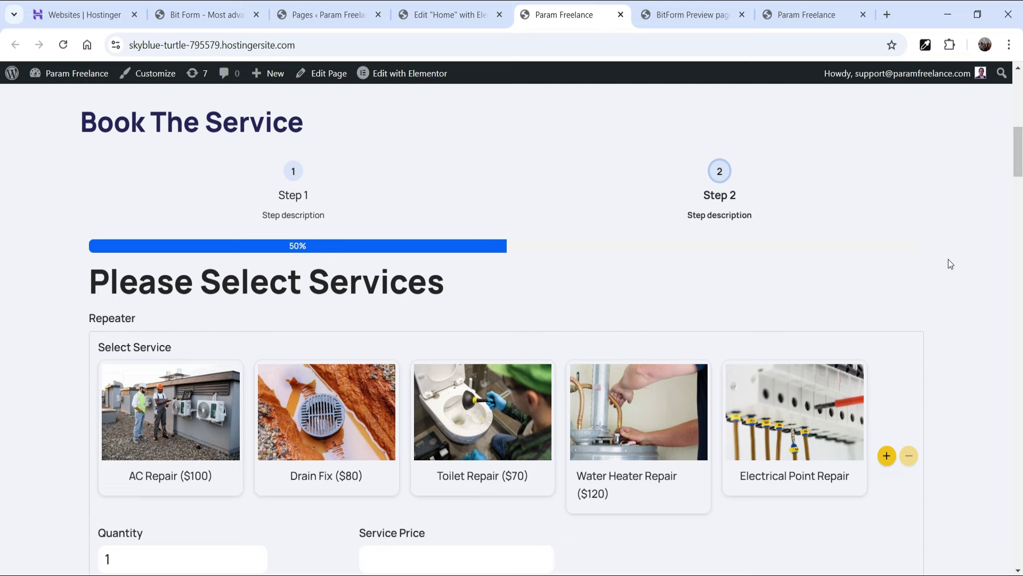
scroll(950, 263, down, 3)
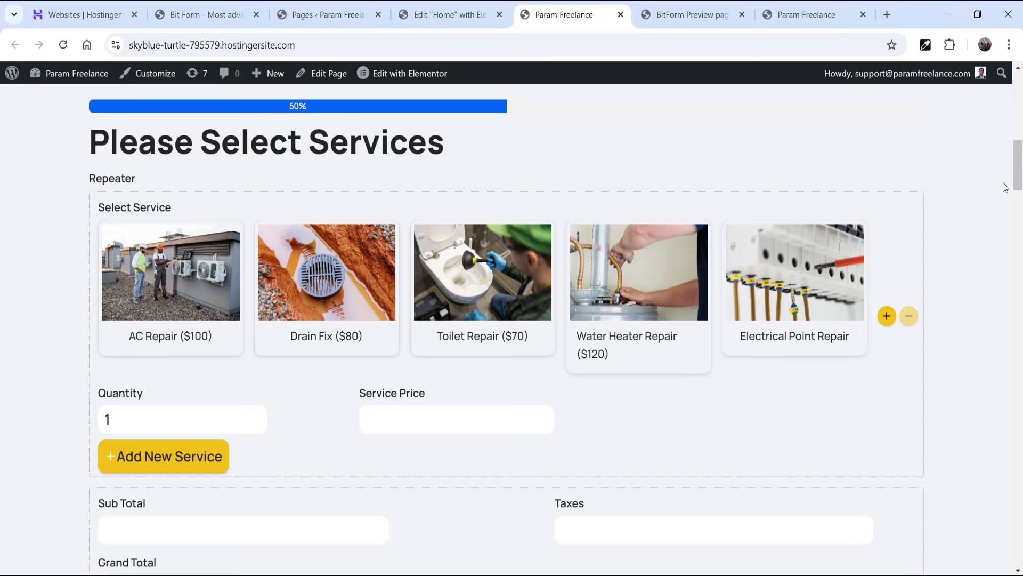
click(185, 294)
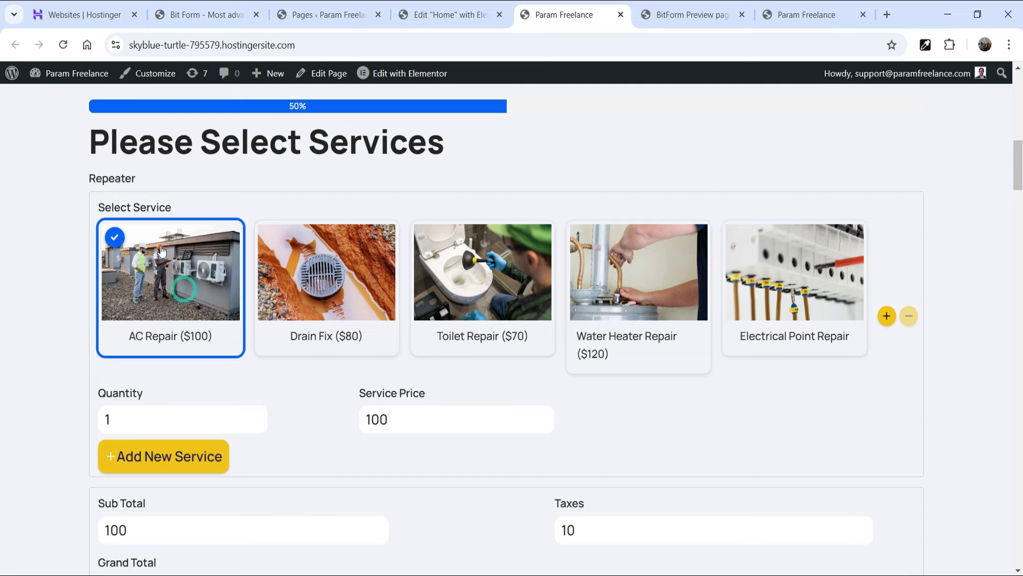
scroll(14, 315, down, 3)
scroll(15, 318, up, 1)
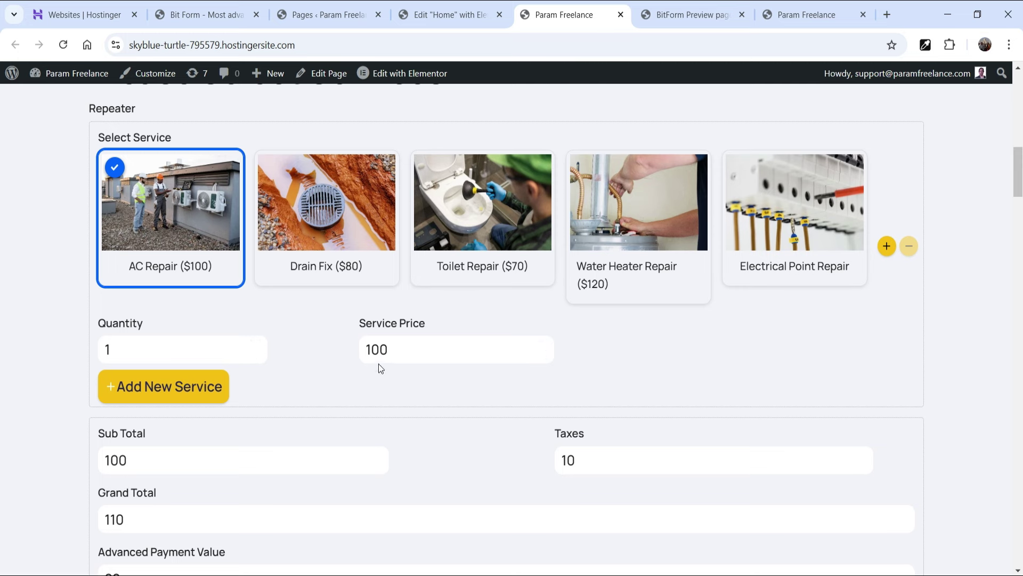
click(256, 345)
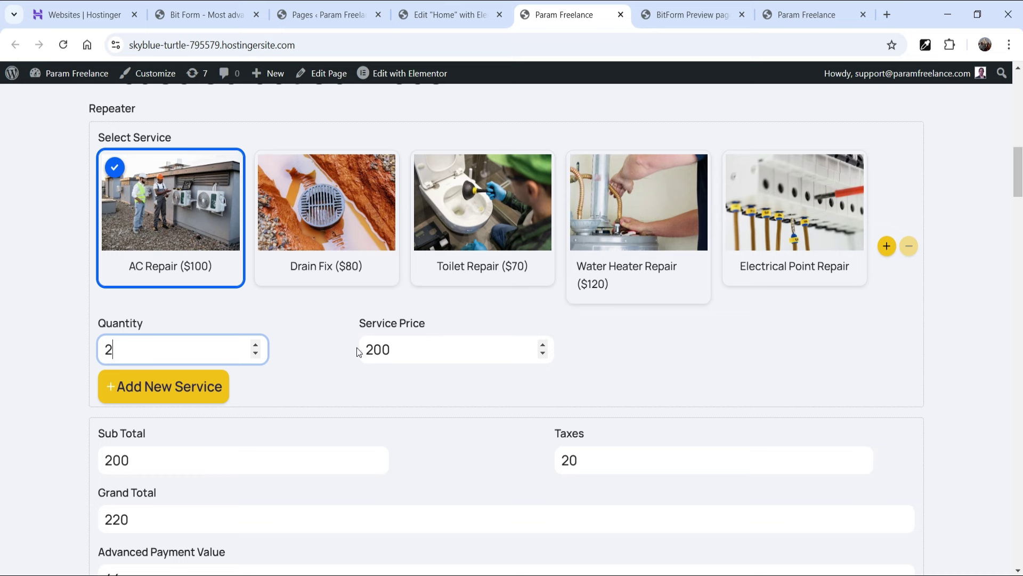
scroll(242, 313, down, 3)
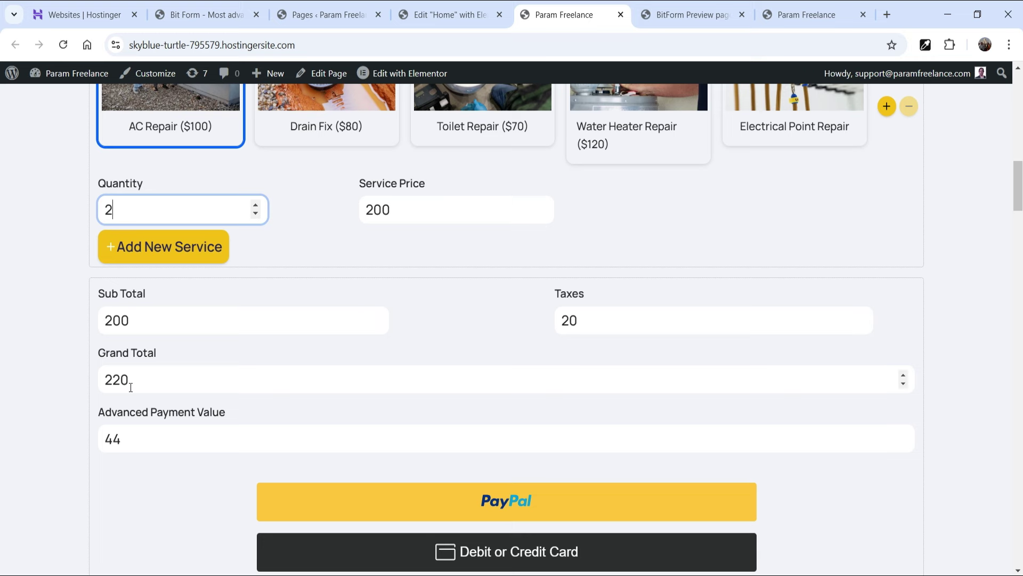
scroll(37, 368, down, 1)
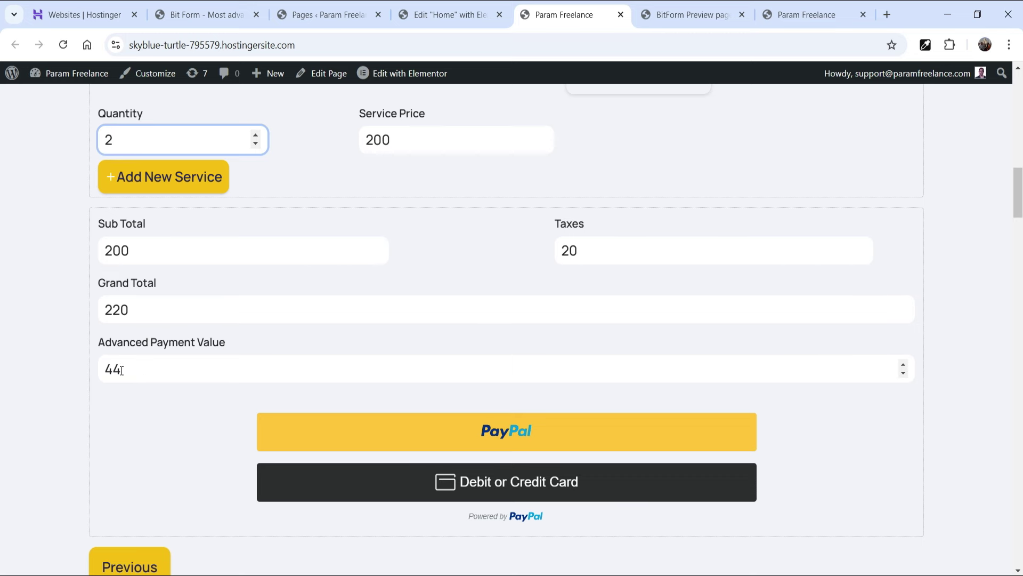
- Add a second service row, choose Drain Fix for it, and check the recalculated totals
scroll(38, 303, up, 4)
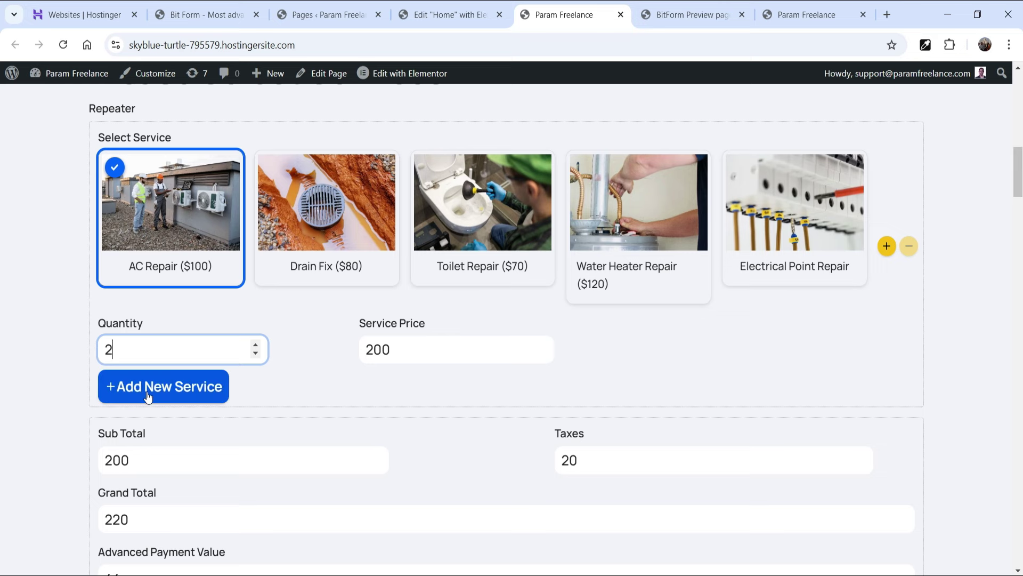
click(149, 387)
scroll(2, 308, down, 3)
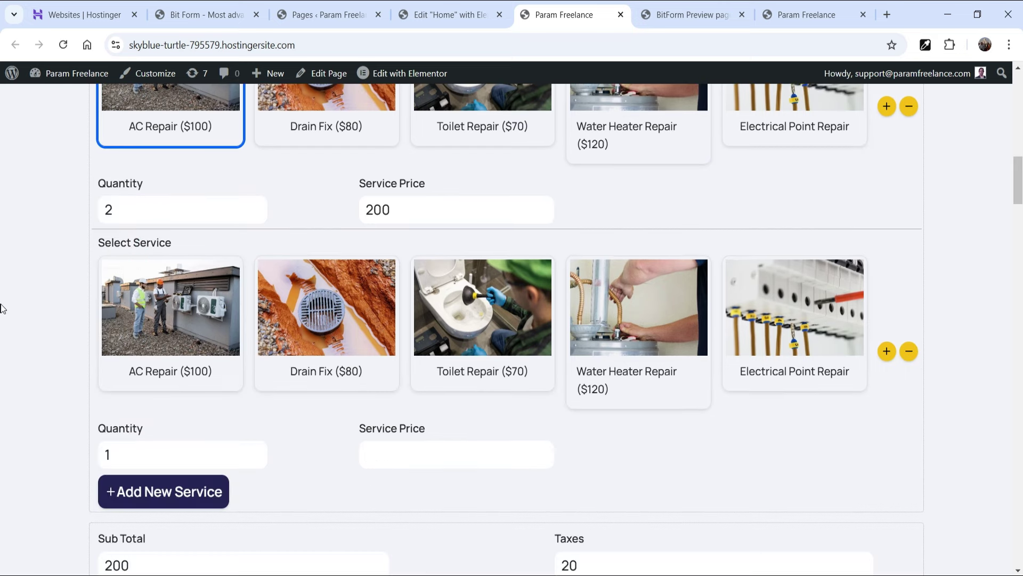
scroll(236, 300, up, 1)
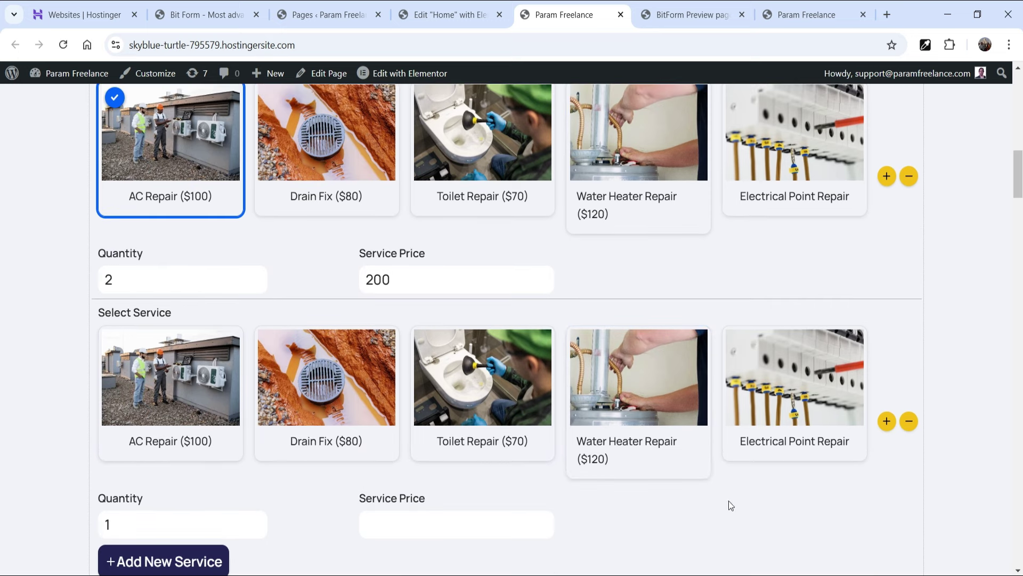
scroll(4, 354, down, 2)
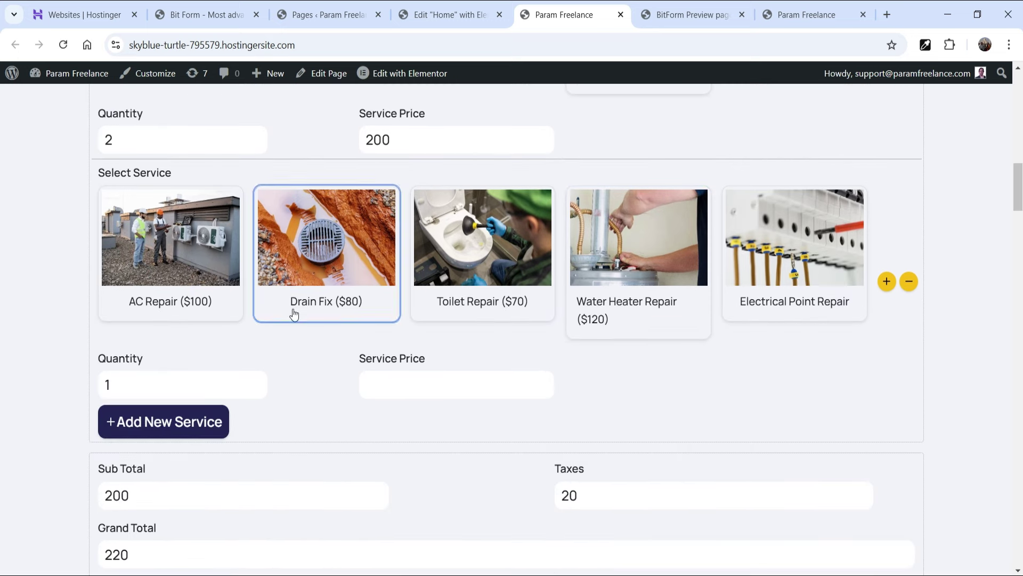
click(317, 257)
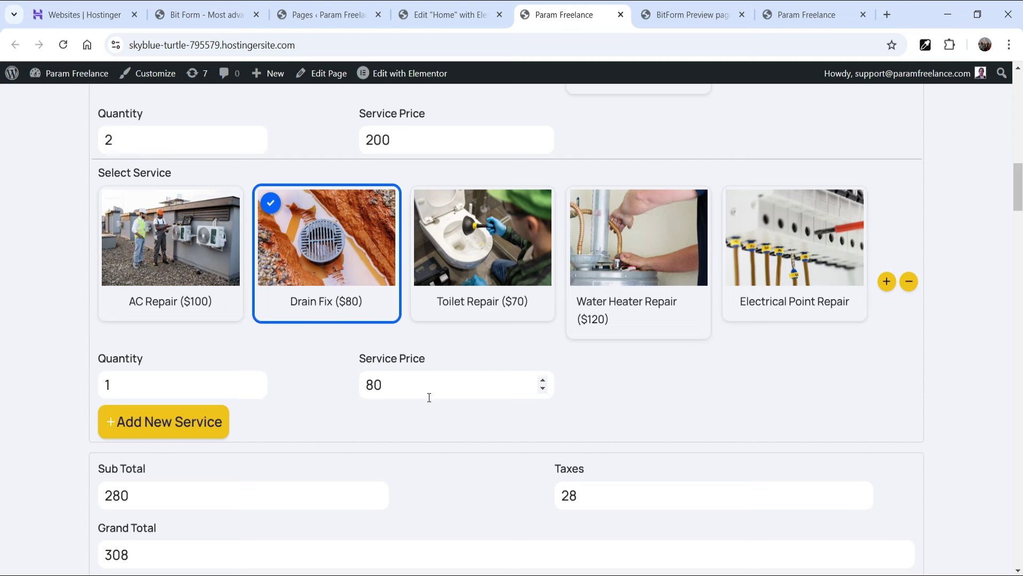
scroll(146, 426, down, 1)
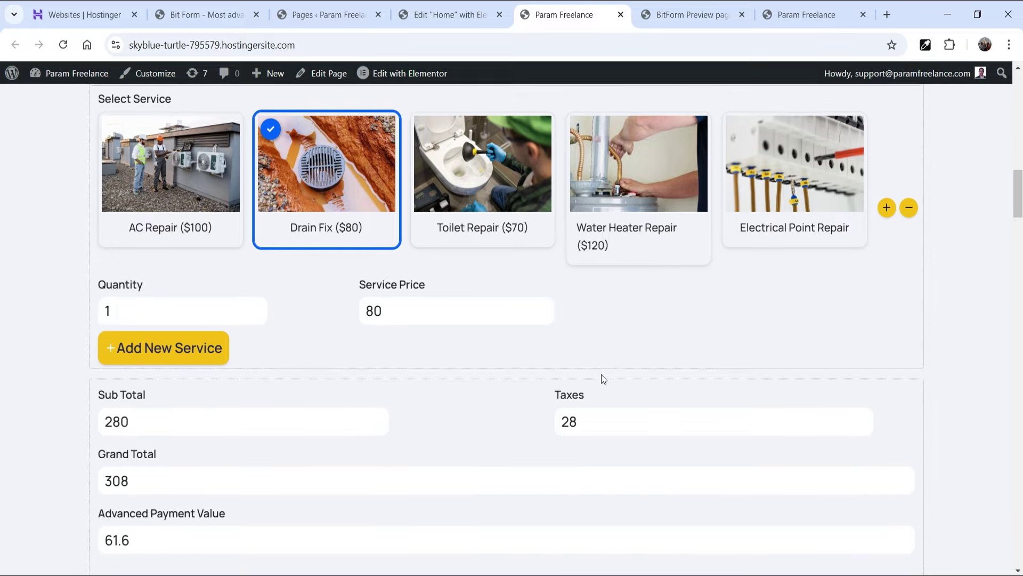
scroll(601, 374, down, 1)
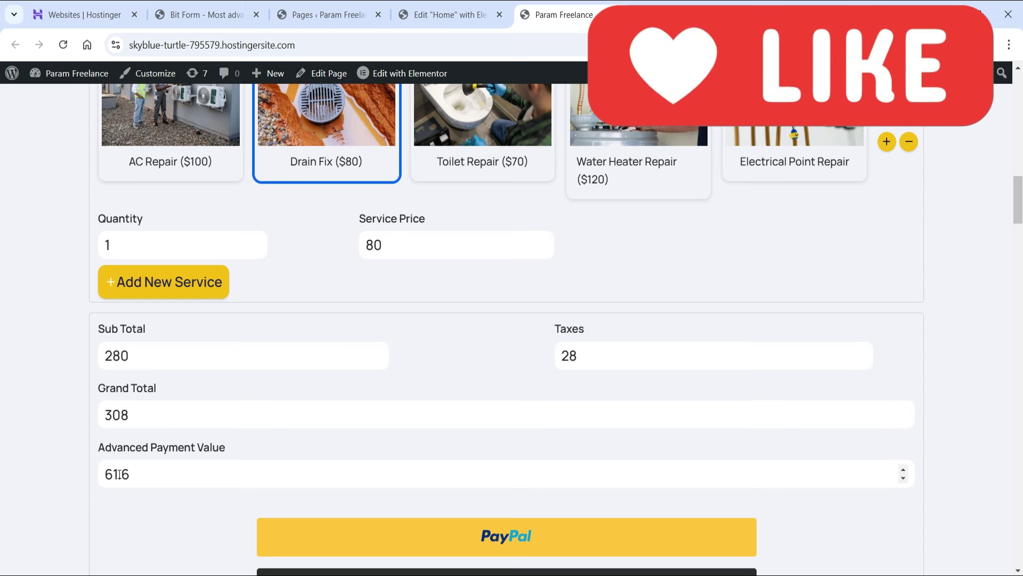
- Add a third service row for Water Heater Repair with a quantity of 2, and compare the service prices with the totals
scroll(29, 420, up, 2)
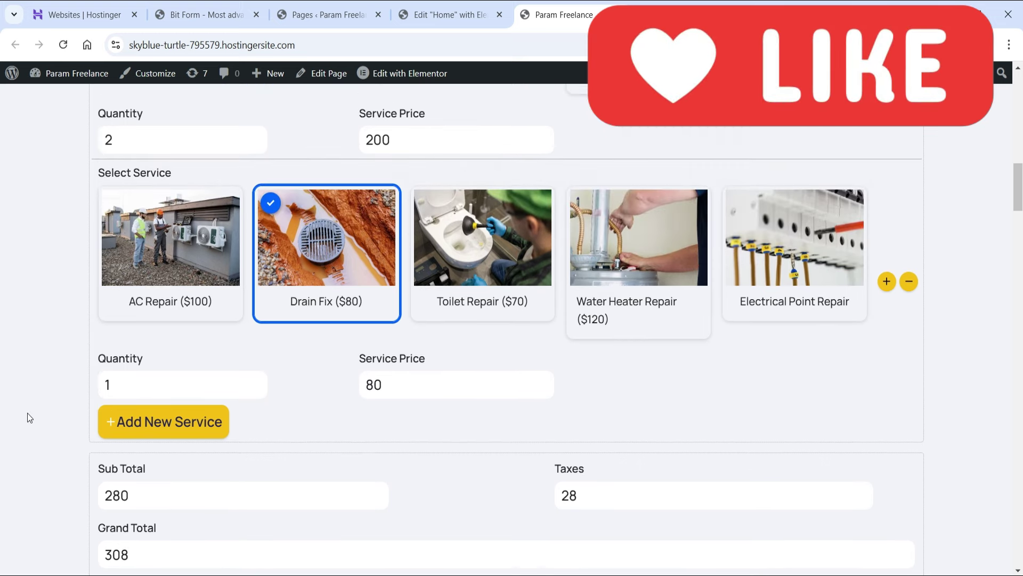
click(163, 422)
scroll(548, 403, down, 4)
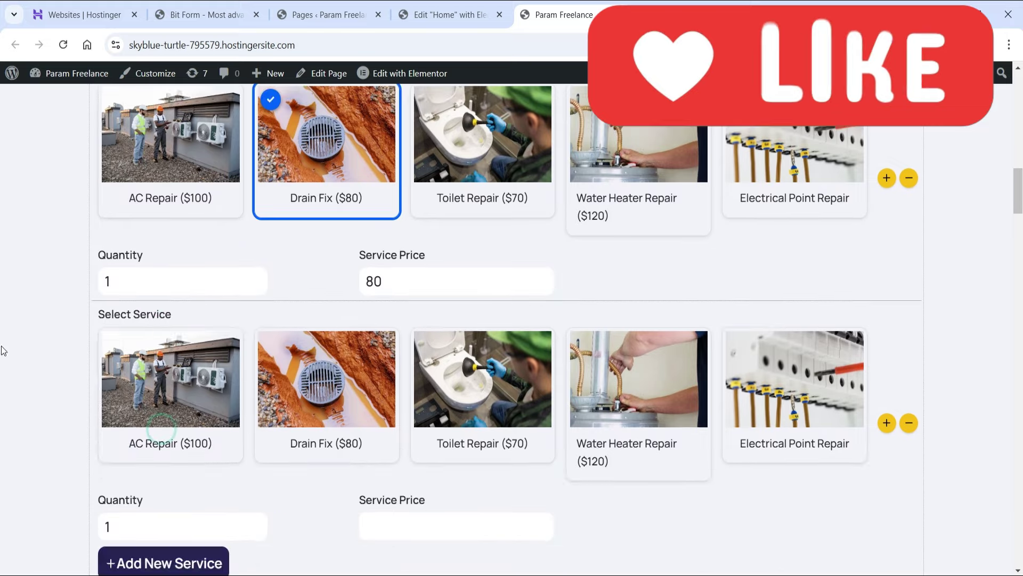
click(629, 243)
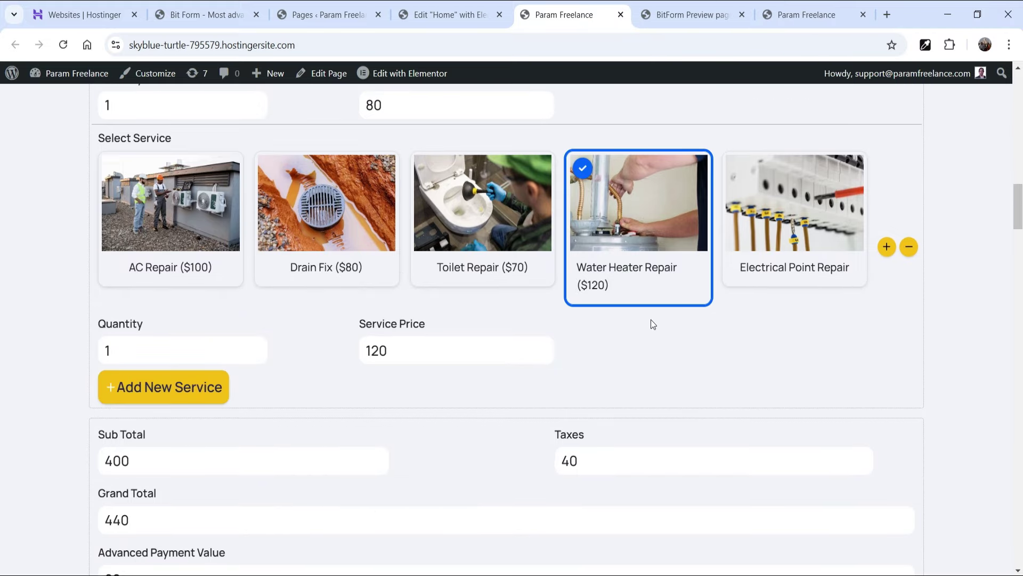
click(255, 345)
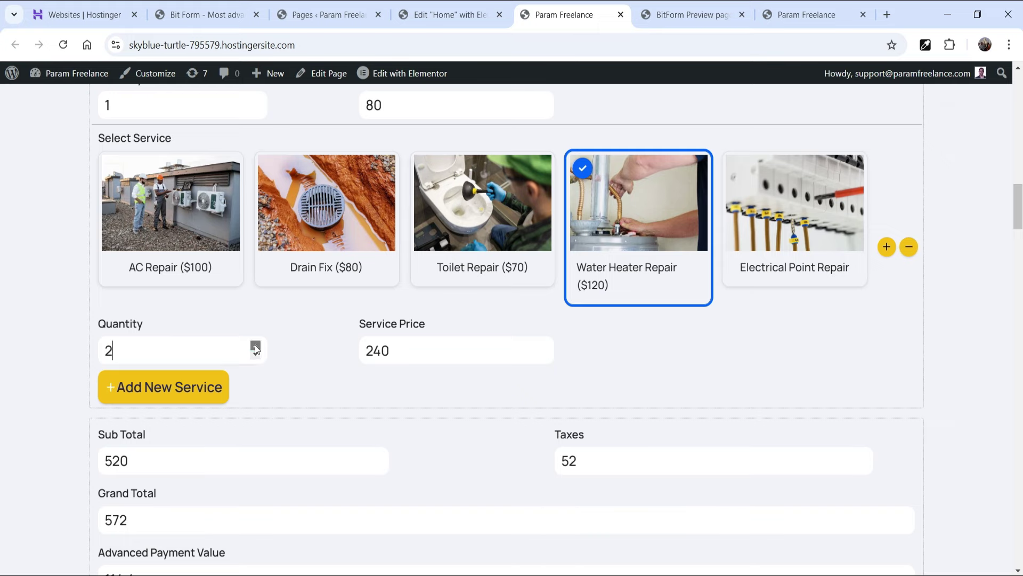
scroll(450, 322, down, 3)
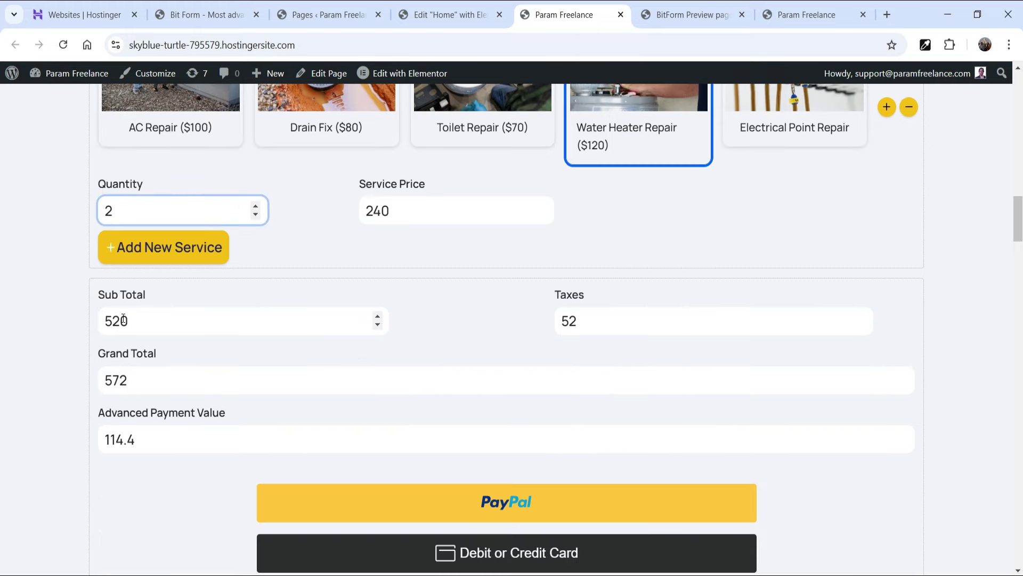
scroll(485, 328, up, 10)
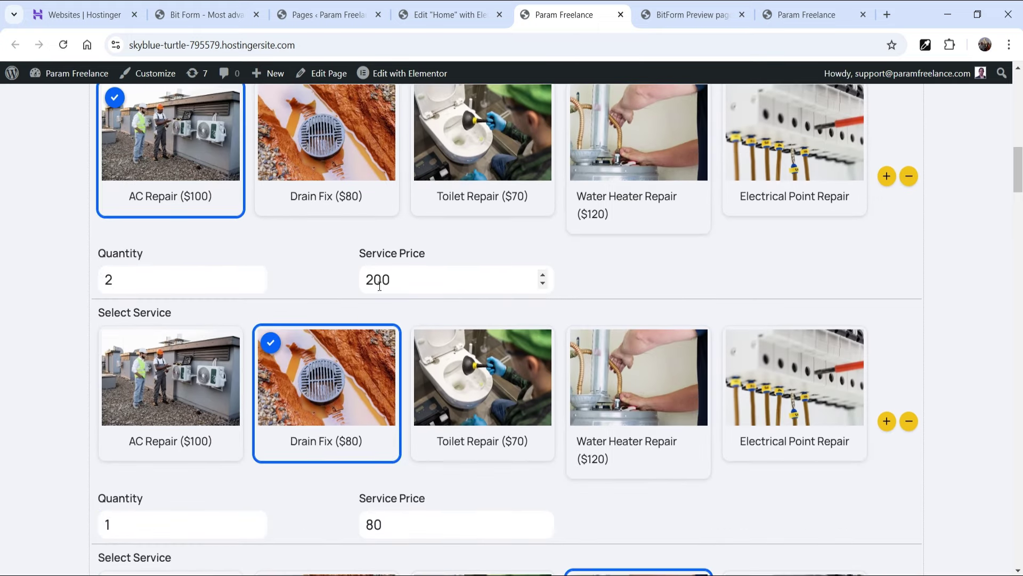
scroll(382, 277, down, 5)
scroll(386, 250, down, 7)
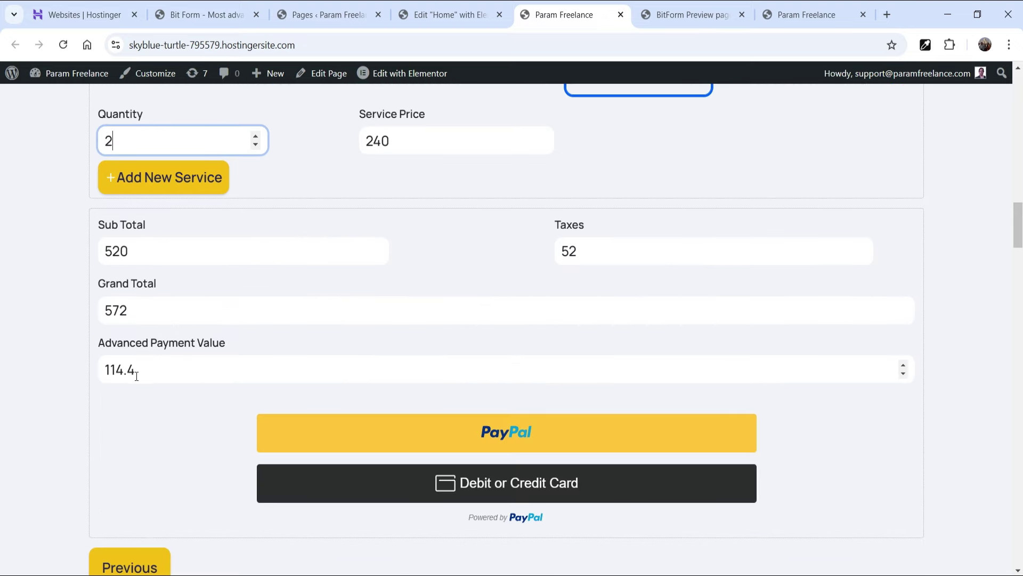
- Add a fourth service row and choose Electrical Point Repair for it
scroll(140, 376, up, 7)
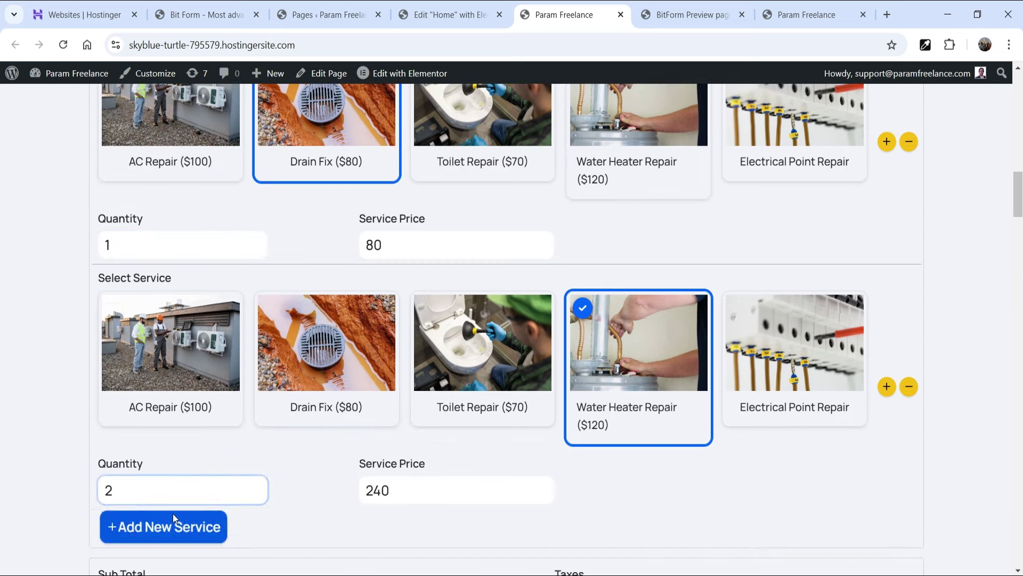
click(181, 522)
click(810, 352)
scroll(799, 330, down, 5)
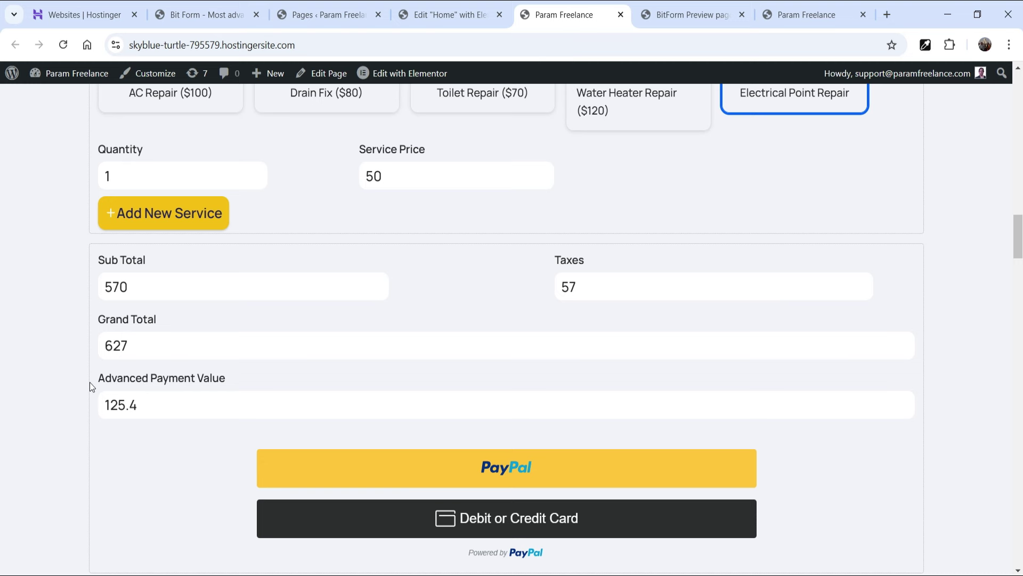
- Examine the Advanced Payment Value, the order totals and the payment options at the end of the booking form
drag(97, 373, 241, 424)
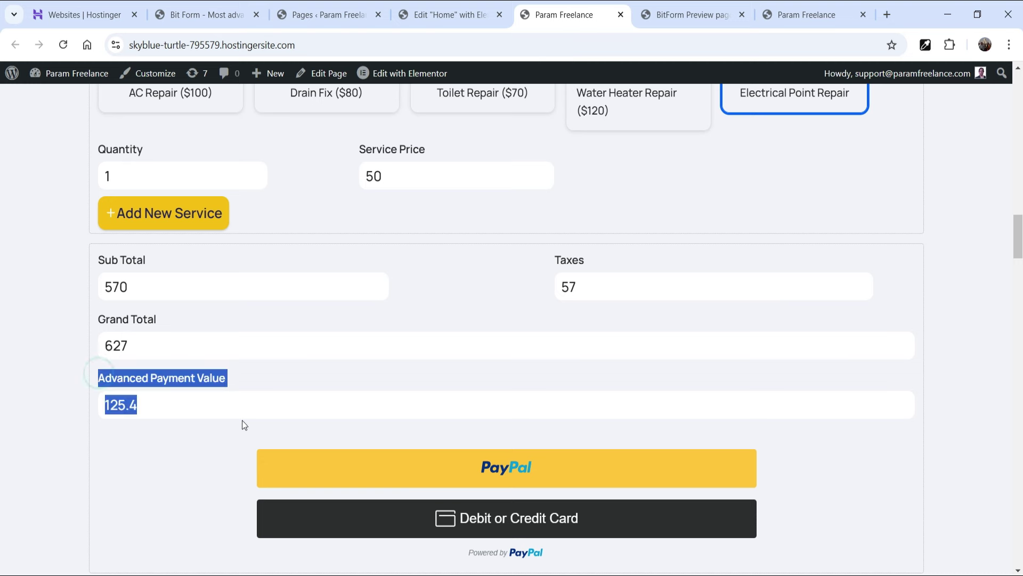
click(265, 380)
scroll(855, 441, down, 1)
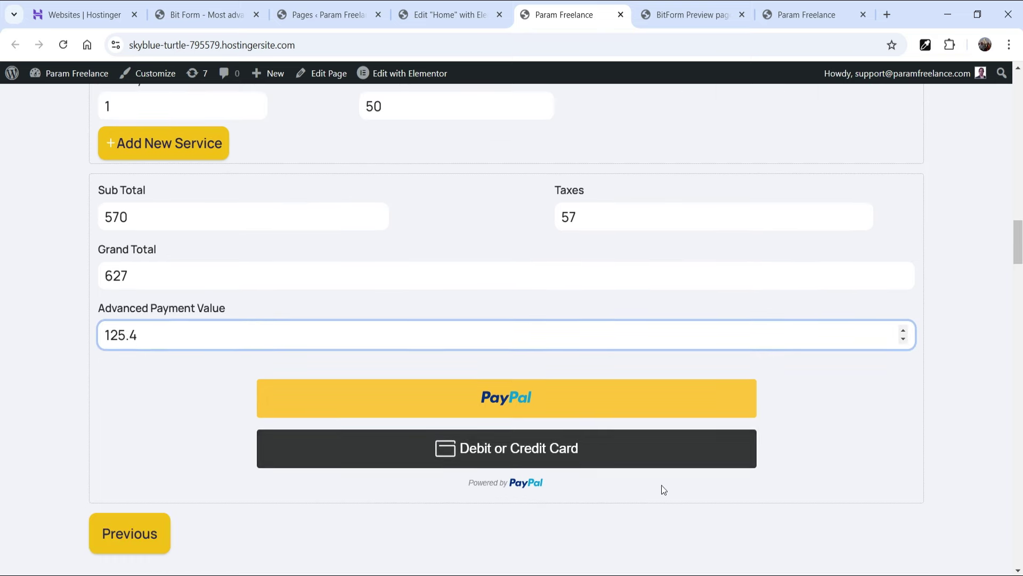
scroll(813, 352, down, 3)
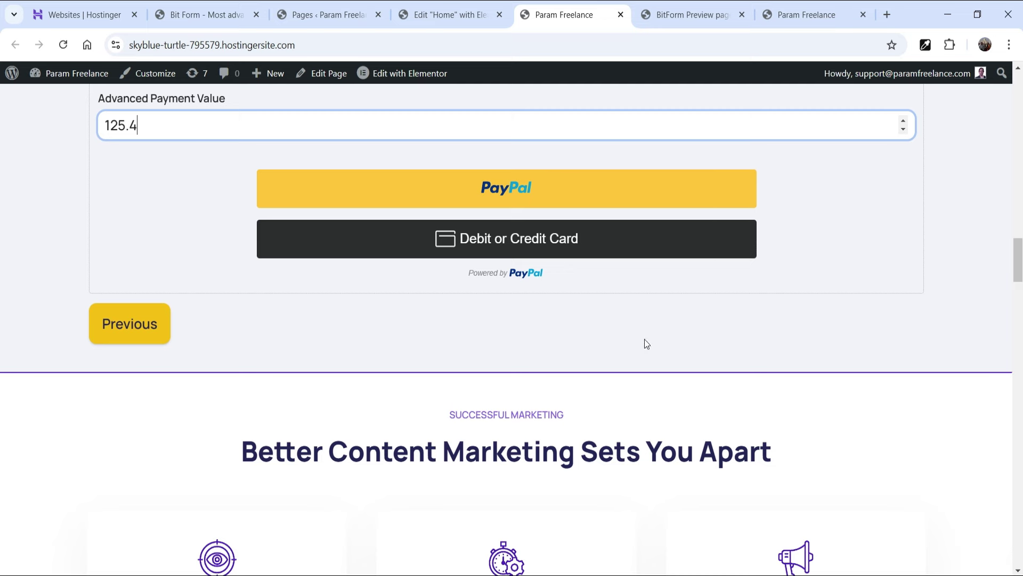
scroll(906, 368, up, 5)
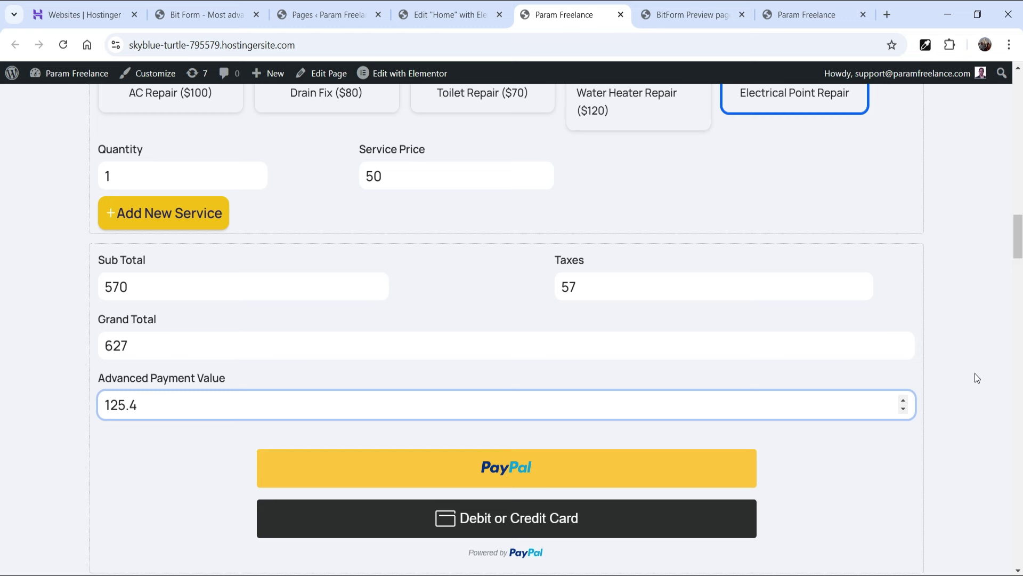
click(974, 360)
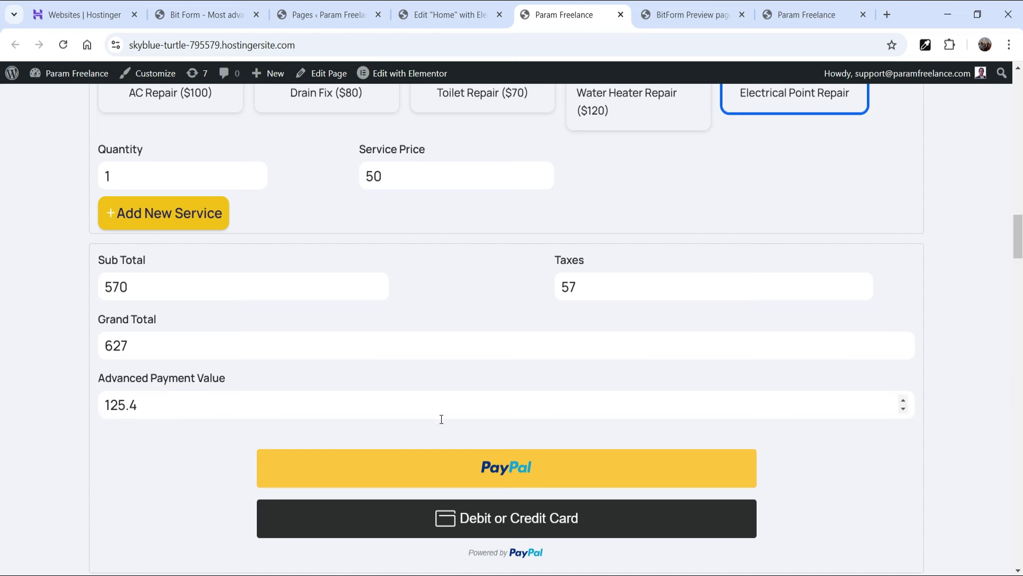
- Start the advance payment with PayPal and look over the login and card options in the checkout window
click(502, 472)
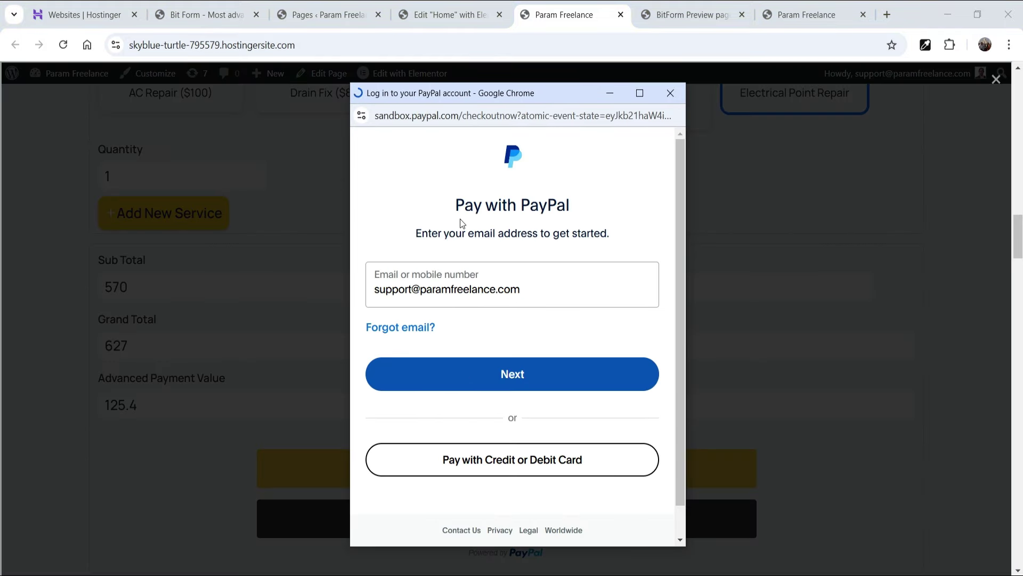
scroll(524, 328, down, 1)
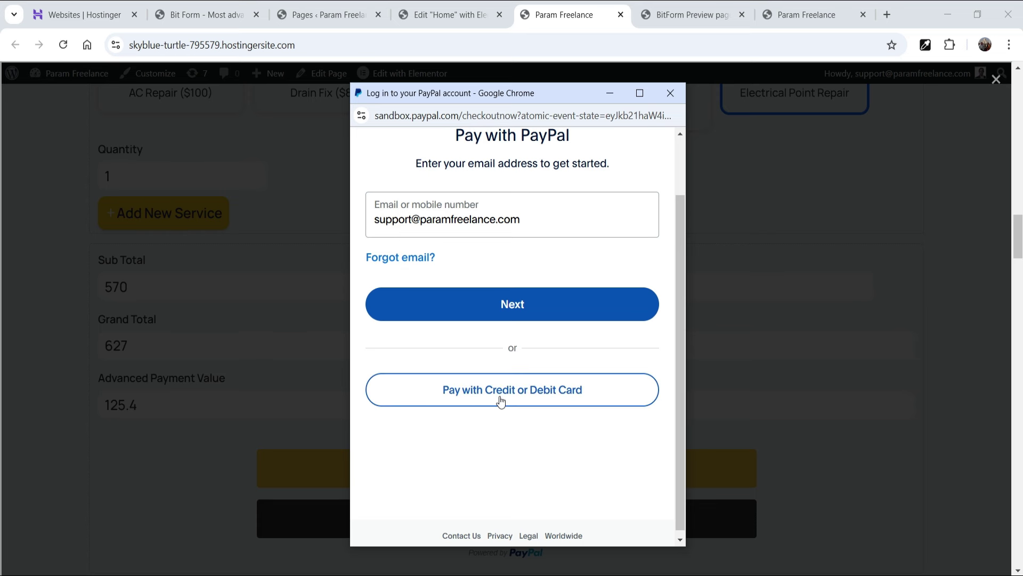
scroll(525, 370, up, 1)
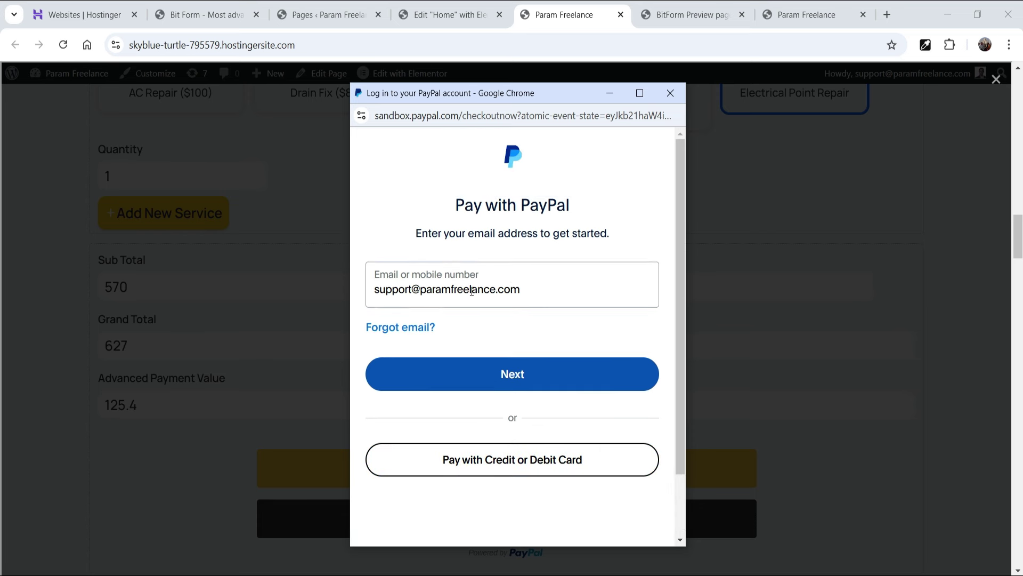
- Continue the PayPal checkout, look over its debit or credit card form, and close the checkout window
click(508, 376)
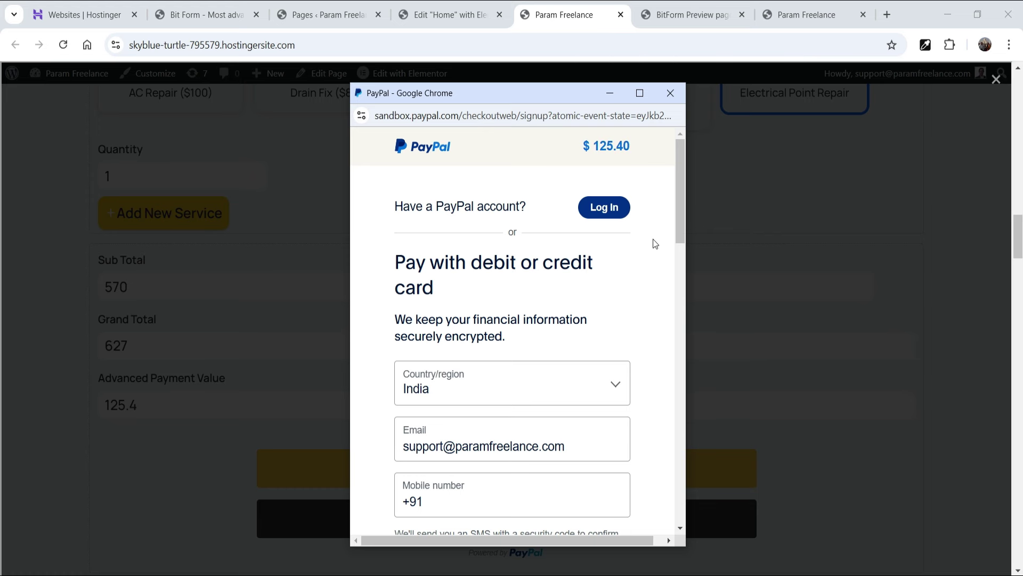
click(670, 93)
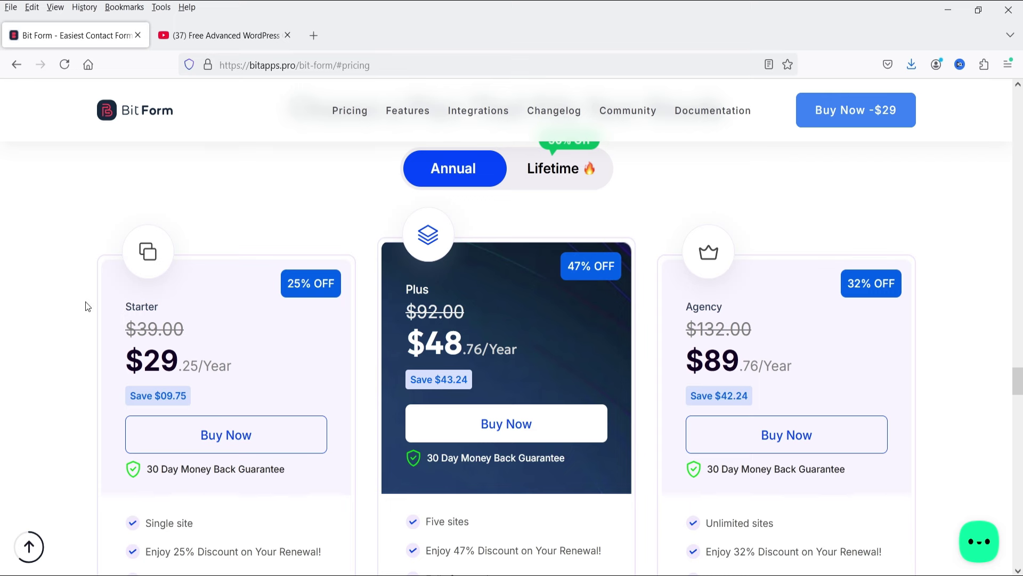
- Show the lifetime plans on the Bit Form pricing page
click(541, 184)
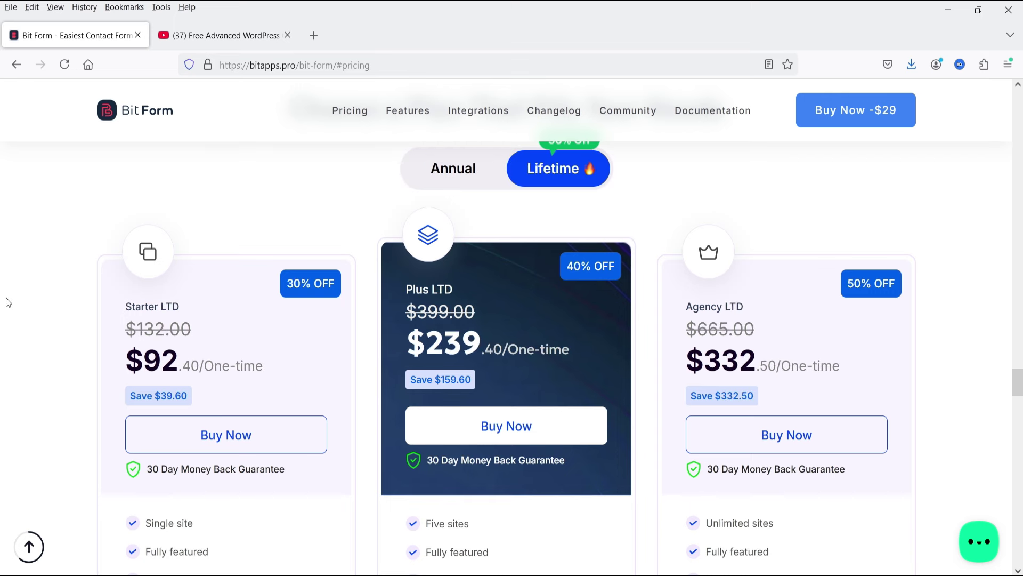
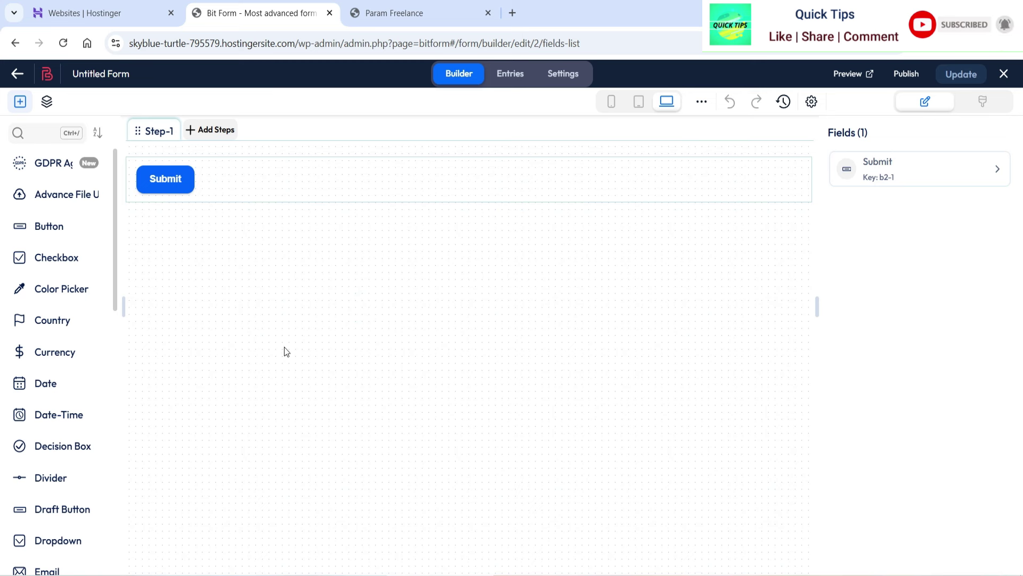
- Add a Title field to Step-1 of the untitled form and place it above the Submit button
click(46, 137)
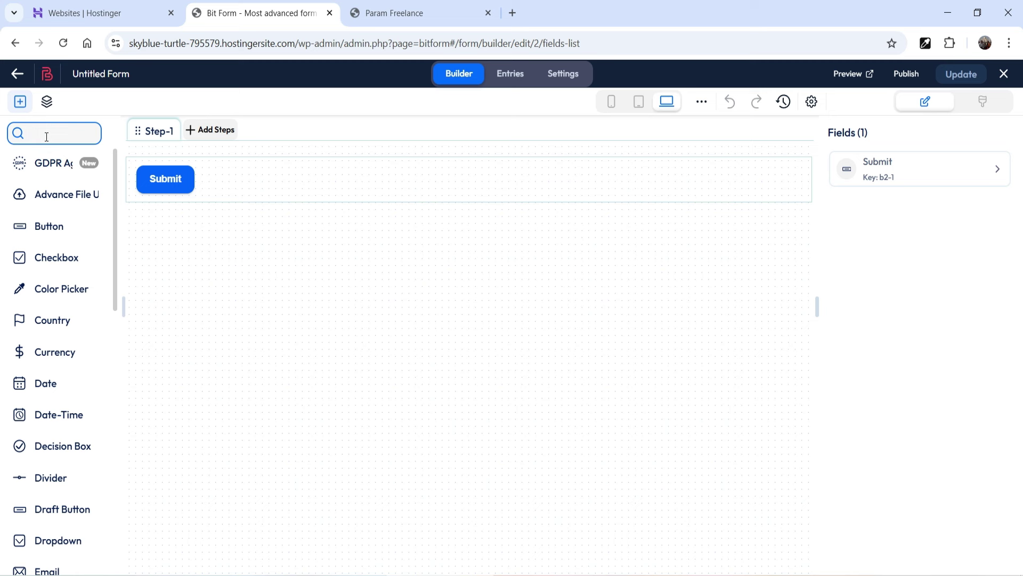
text(titl)
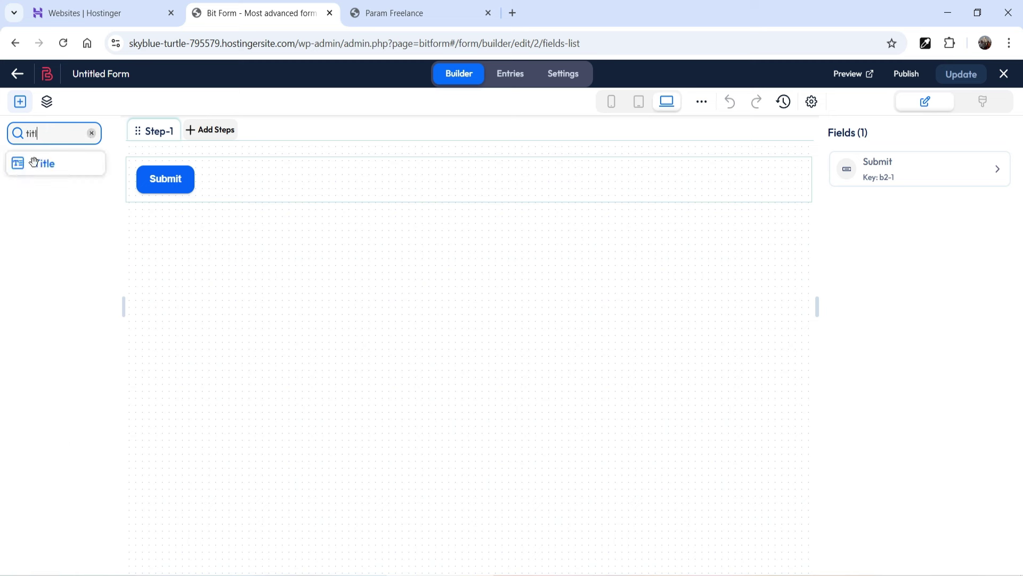
drag(40, 163, 176, 219)
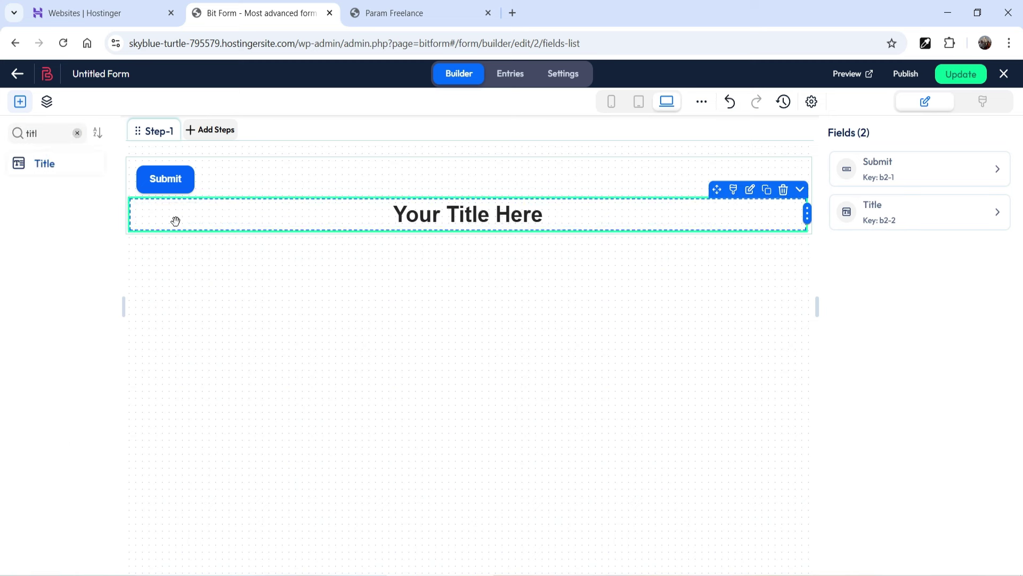
click(714, 191)
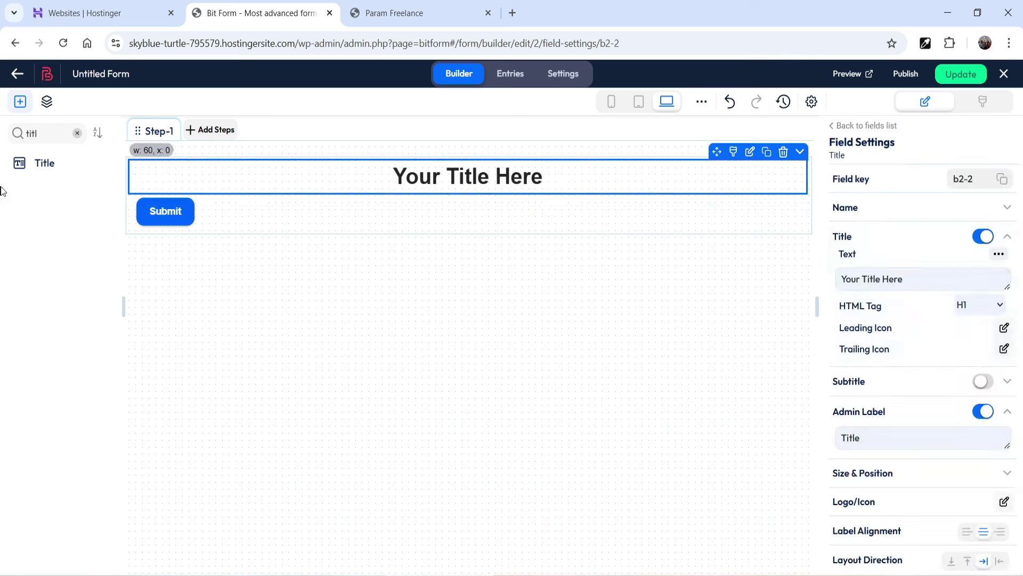
- Set the title's text to Personal Details and align it to the left
triple_click(895, 278)
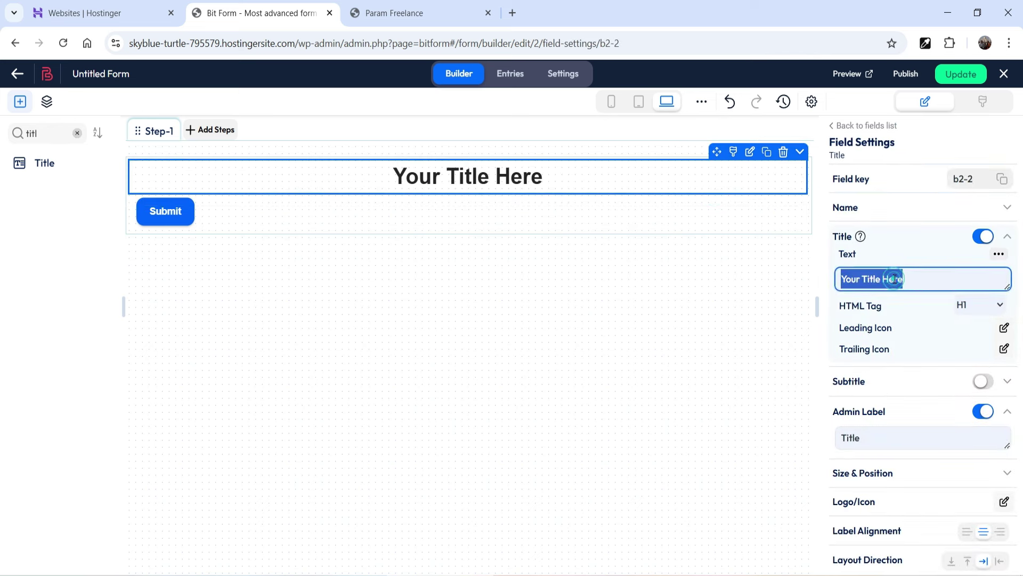
text(Personal Details)
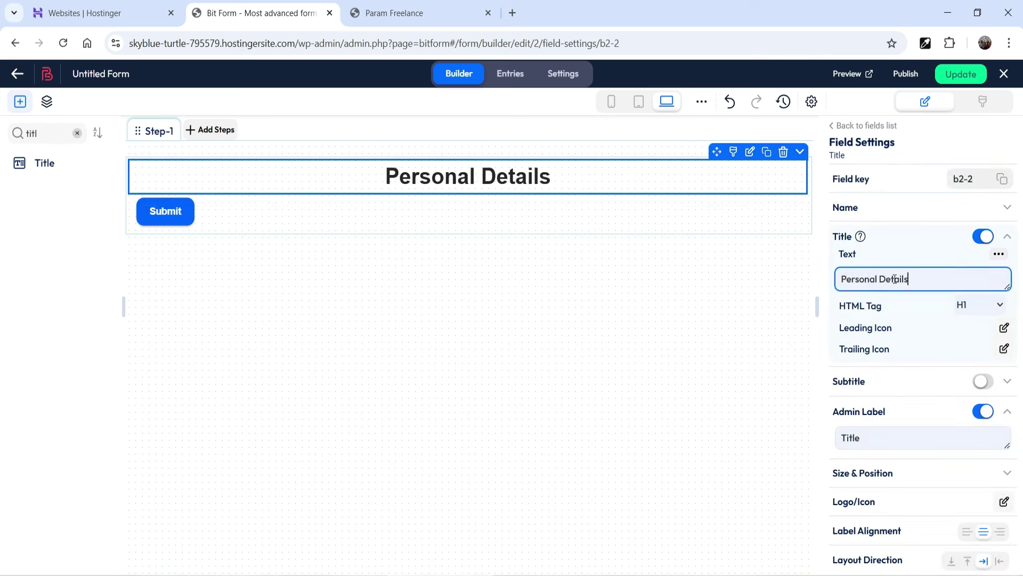
click(966, 531)
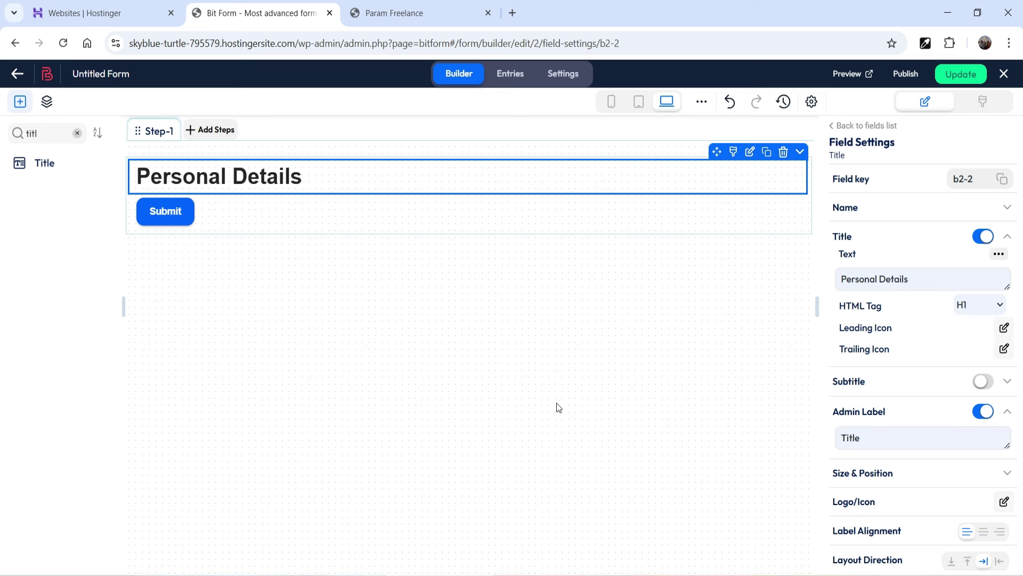
- Add a Text field between the Personal Details title and the Submit button and label it First Name
double_click(44, 135)
text(t)
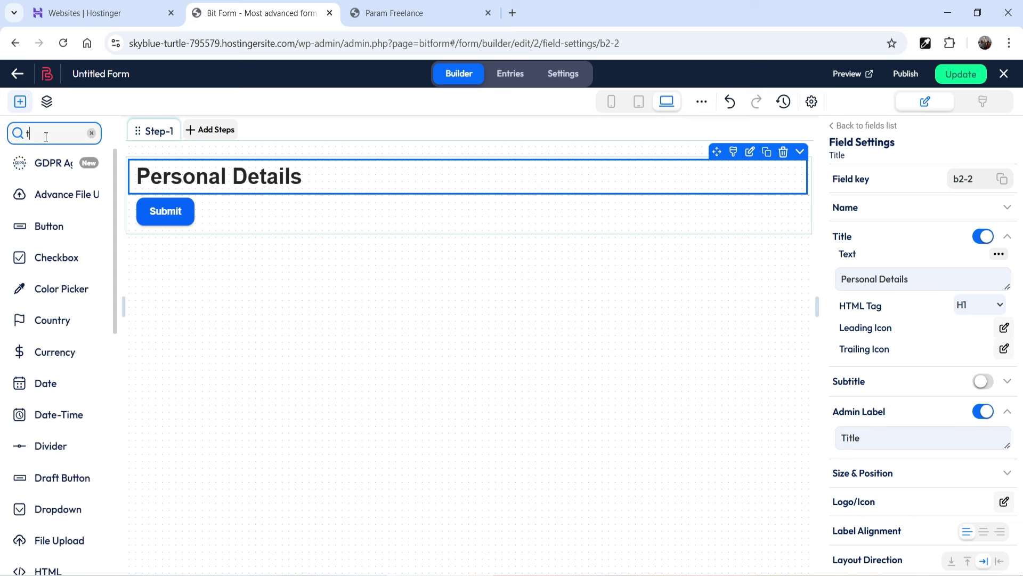
text(ext)
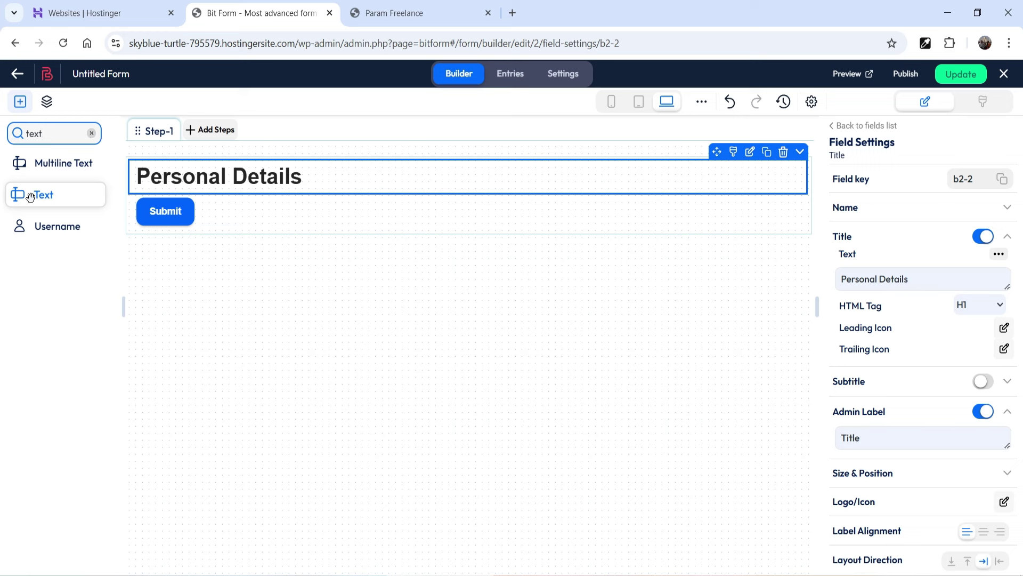
drag(31, 198, 197, 213)
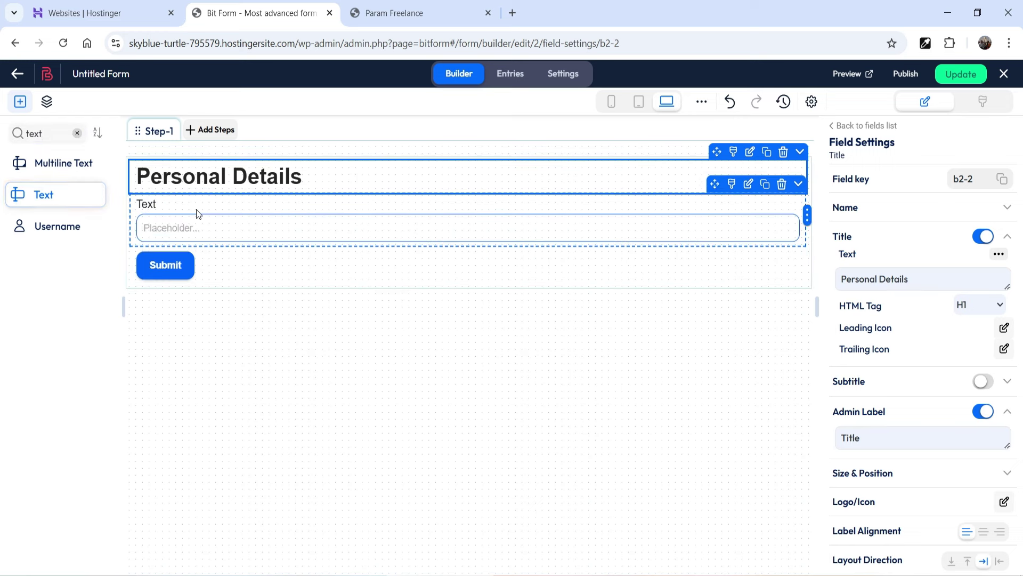
click(922, 287)
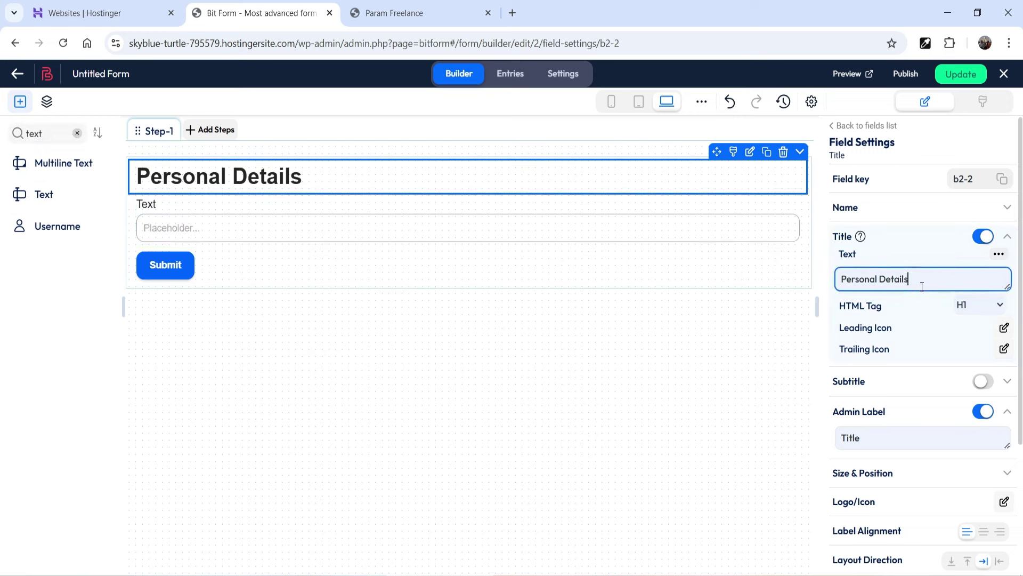
triple_click(922, 286)
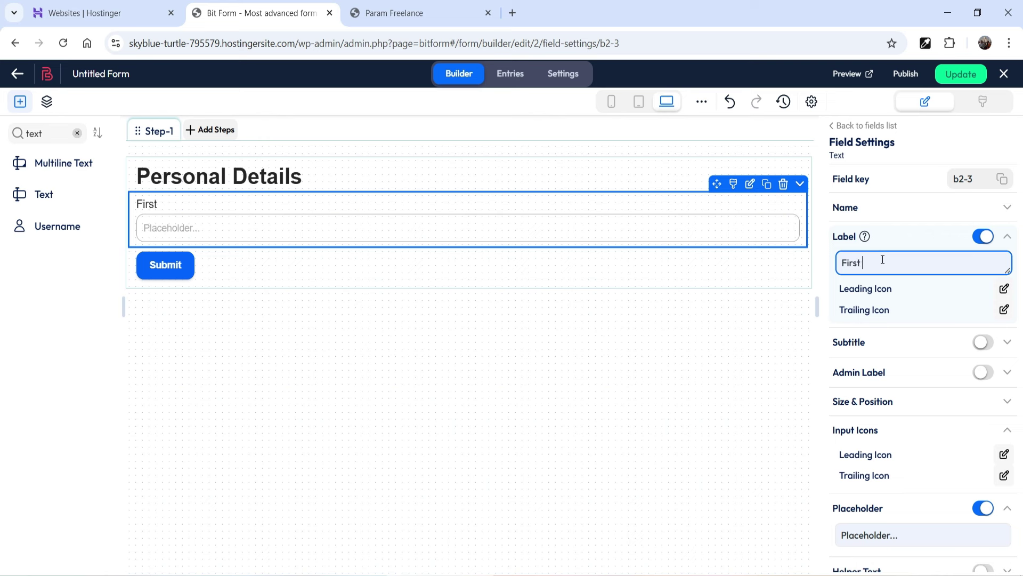
text(Name)
- Enable the First Name field's admin label, set its placeholder to First Name, and narrow it to about half the form width
key(ctrl+a)
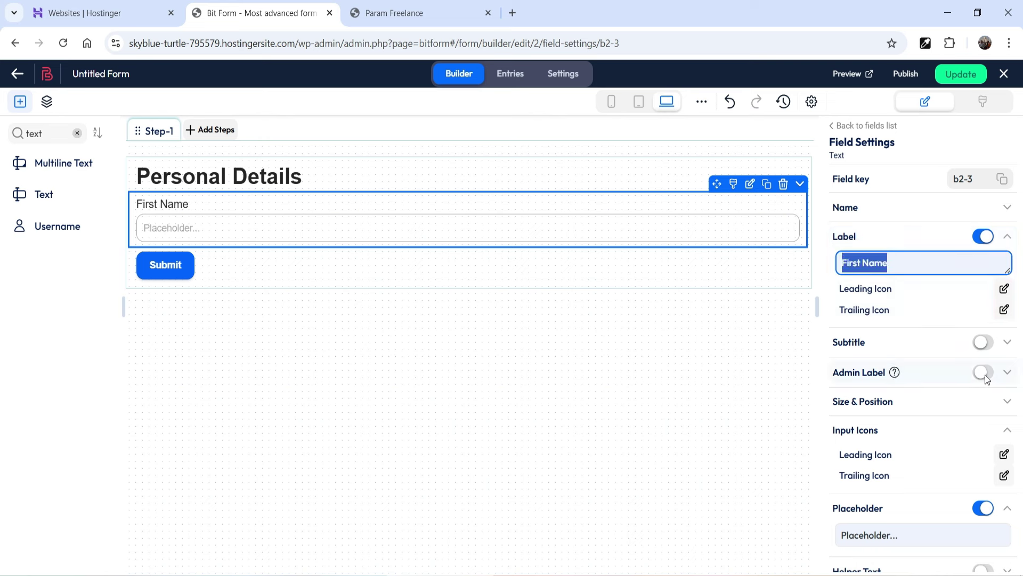
click(983, 373)
scroll(944, 351, down, 1)
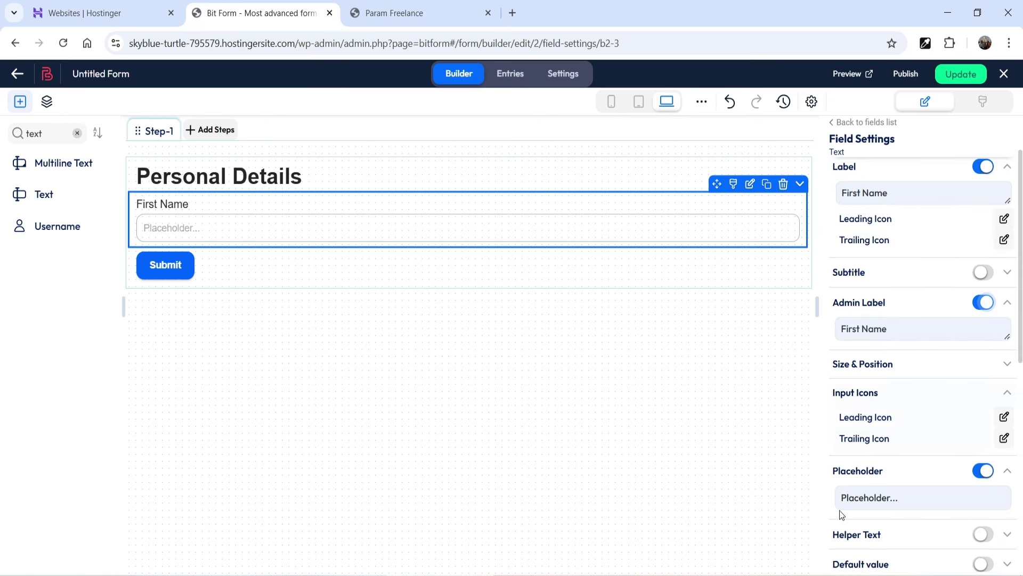
click(916, 501)
key(ctrl+a)
text(First Name)
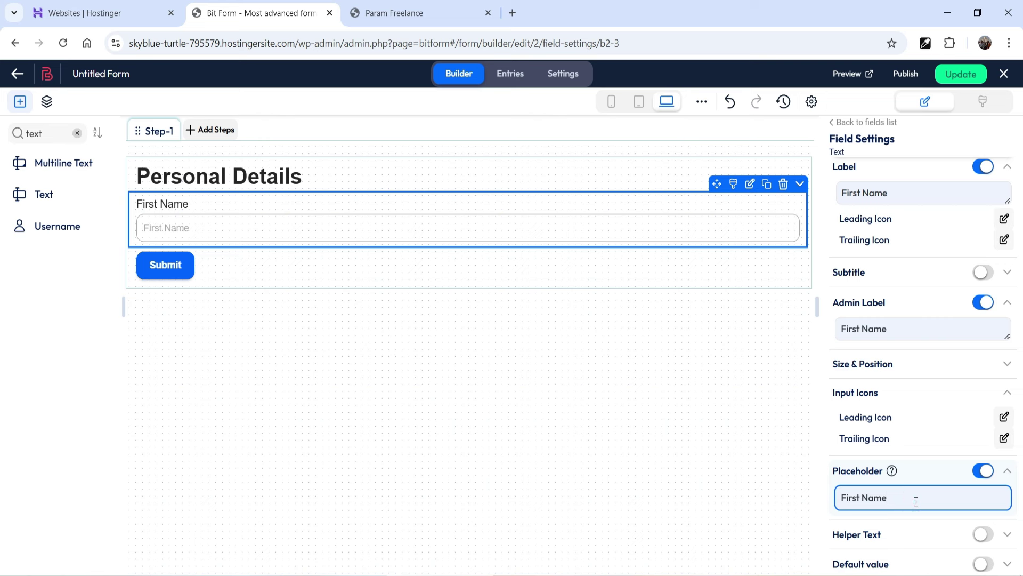
drag(805, 214, 434, 218)
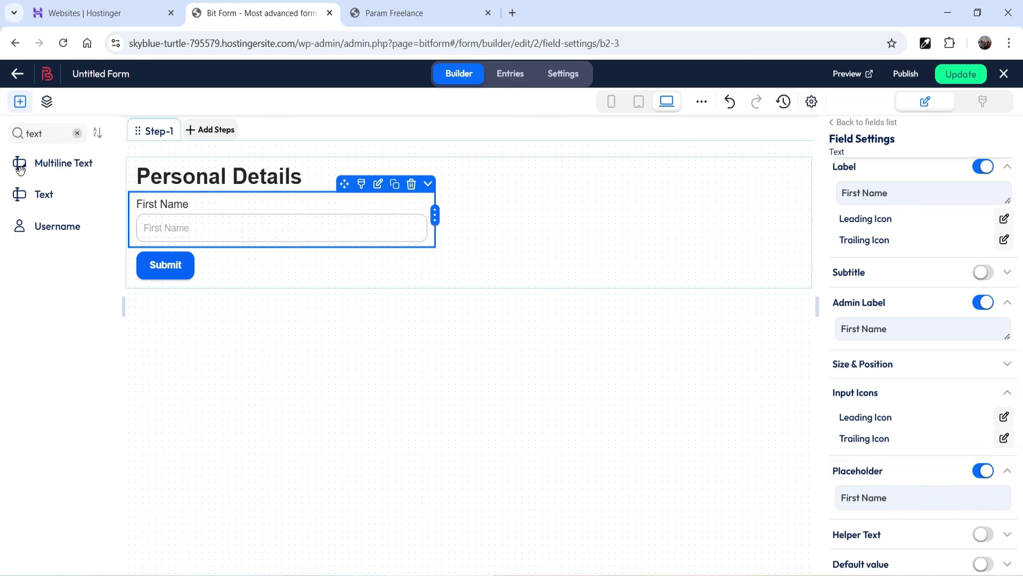
- Add another Text field below the First Name field and label it Last Name
drag(43, 194, 457, 239)
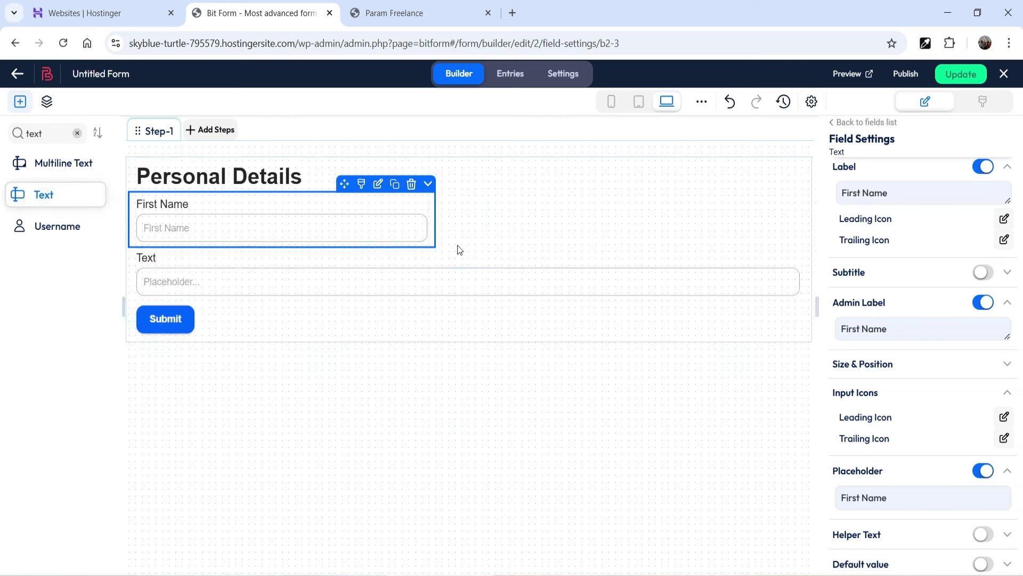
click(277, 256)
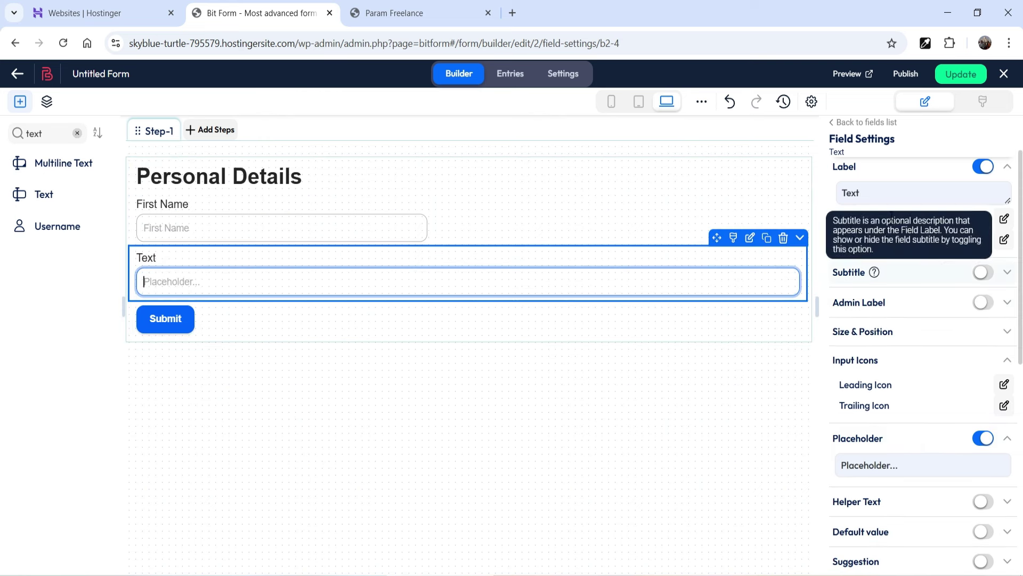
double_click(847, 191)
text(Last Name)
- Enable the Last Name field's admin label and set its placeholder to Last Name
triple_click(905, 196)
key(ctrl+c)
click(983, 303)
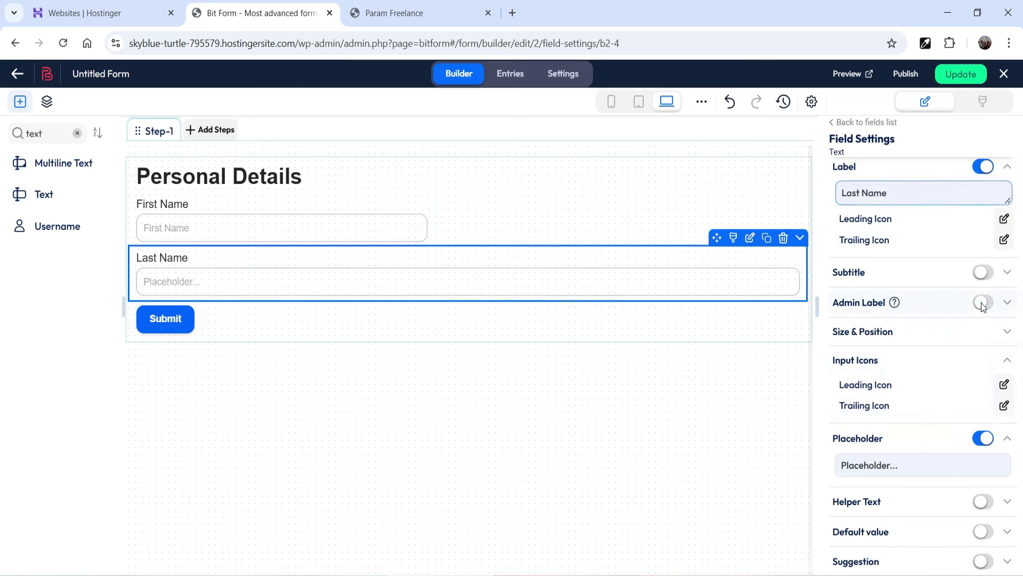
double_click(896, 498)
triple_click(896, 498)
key(ctrl+v)
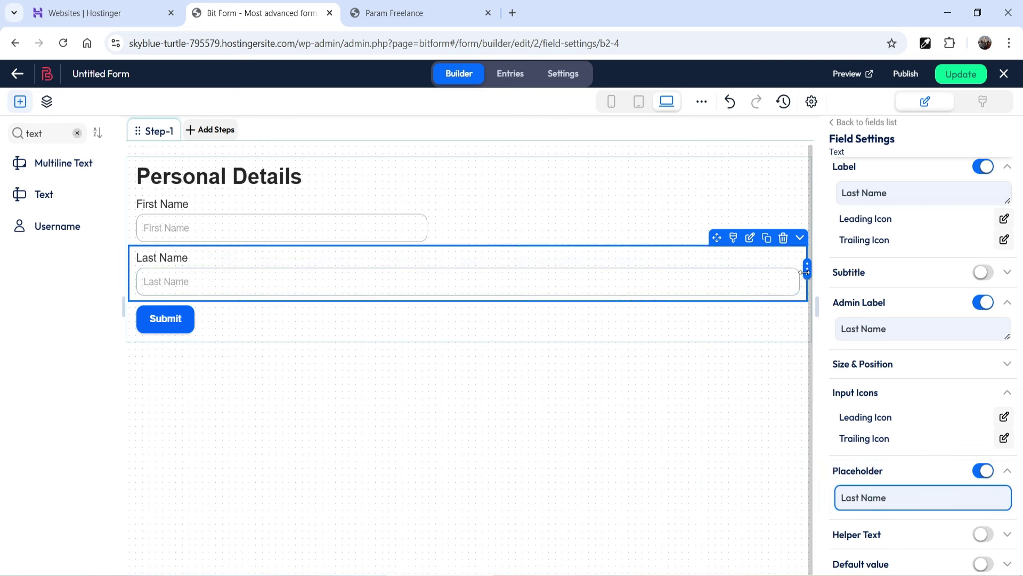
- Narrow the Last Name field to a width of about 32 columns and place it beside the First Name field
drag(806, 270, 490, 269)
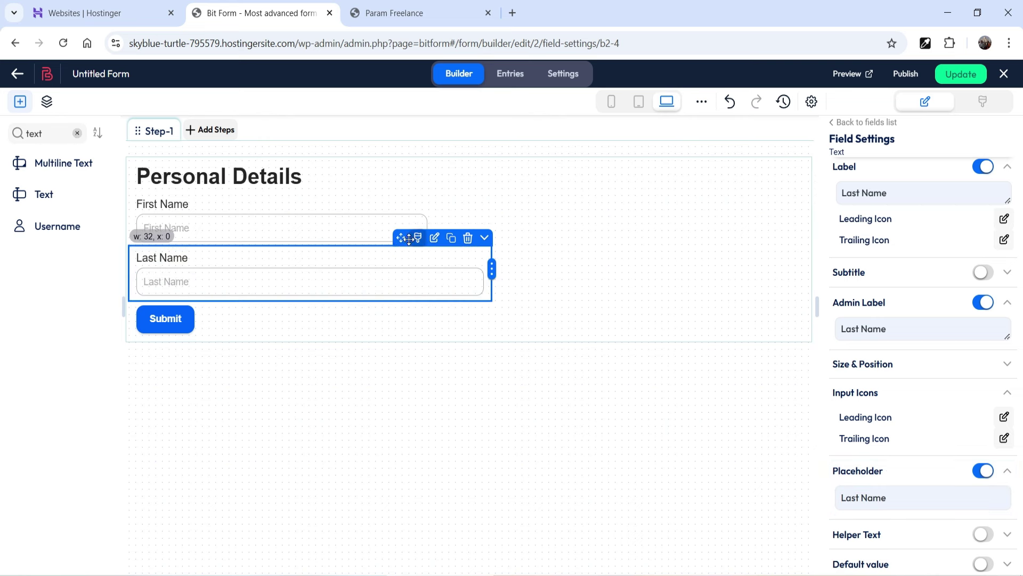
drag(399, 239, 639, 213)
click(378, 228)
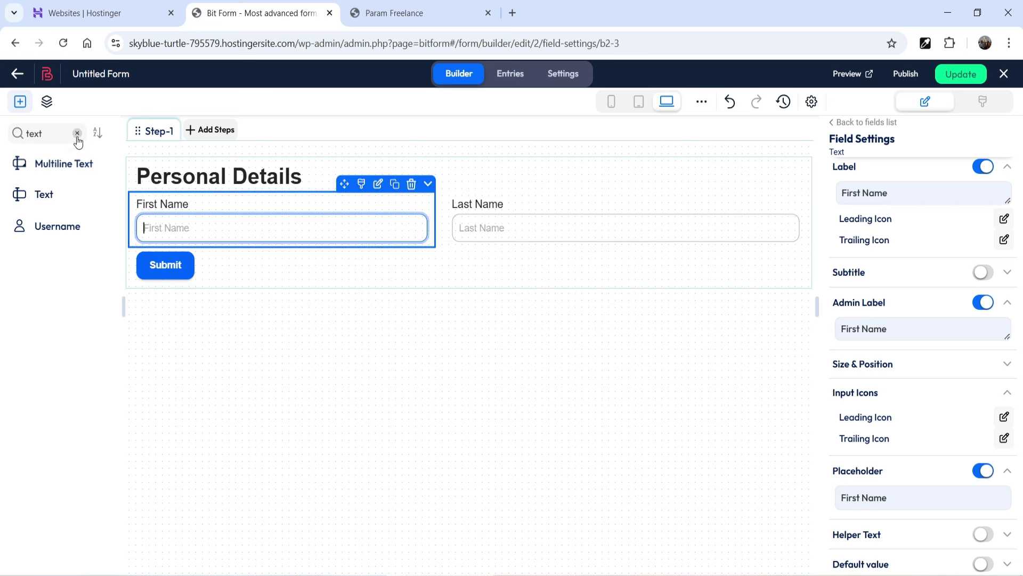
- Add a Phone Number field below the First Name and Last Name fields
click(50, 133)
double_click(47, 132)
text(phon)
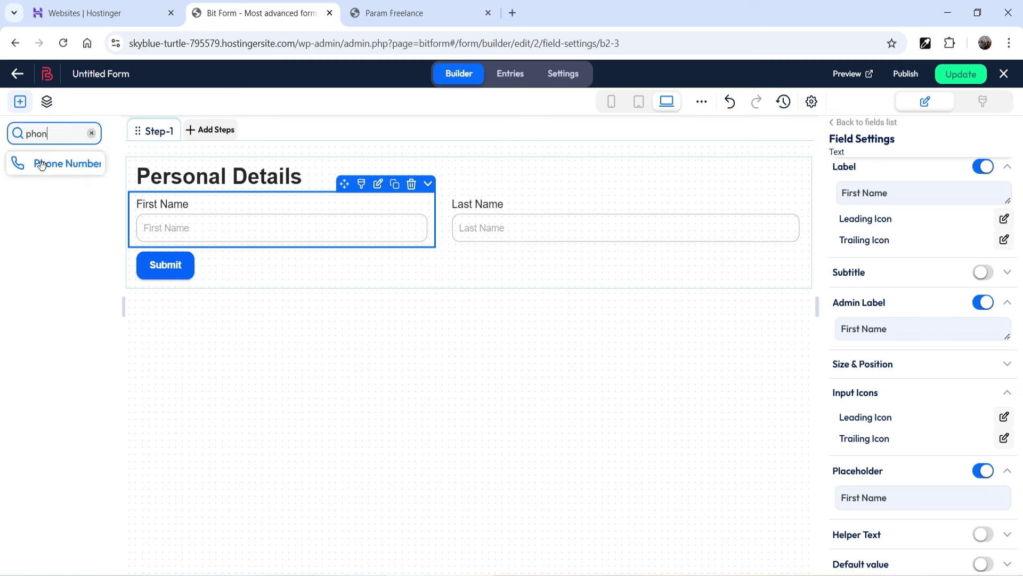
drag(48, 164, 389, 325)
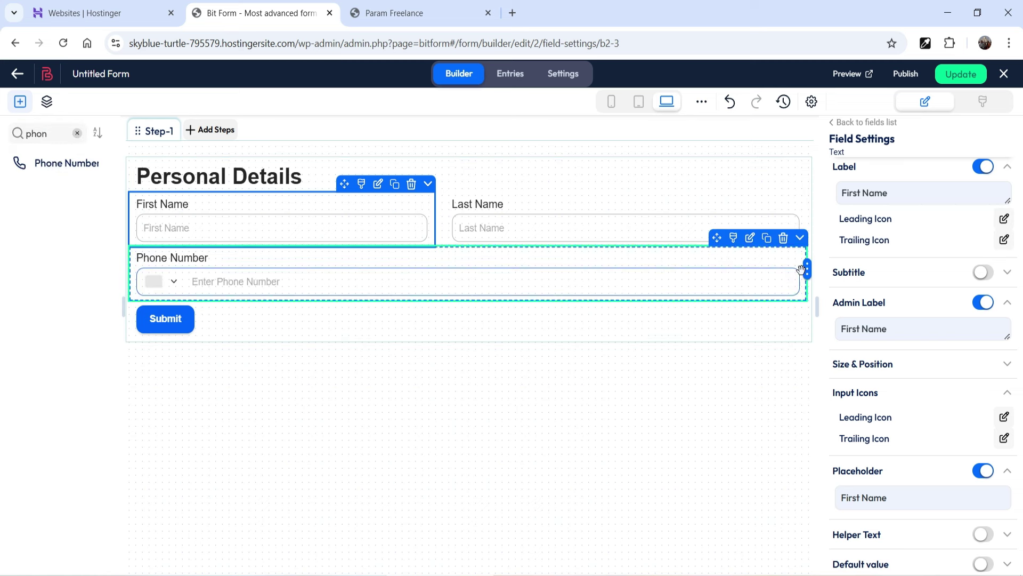
- Narrow the Phone Number field to about half the form width and enable its admin label
drag(807, 271, 447, 275)
click(251, 281)
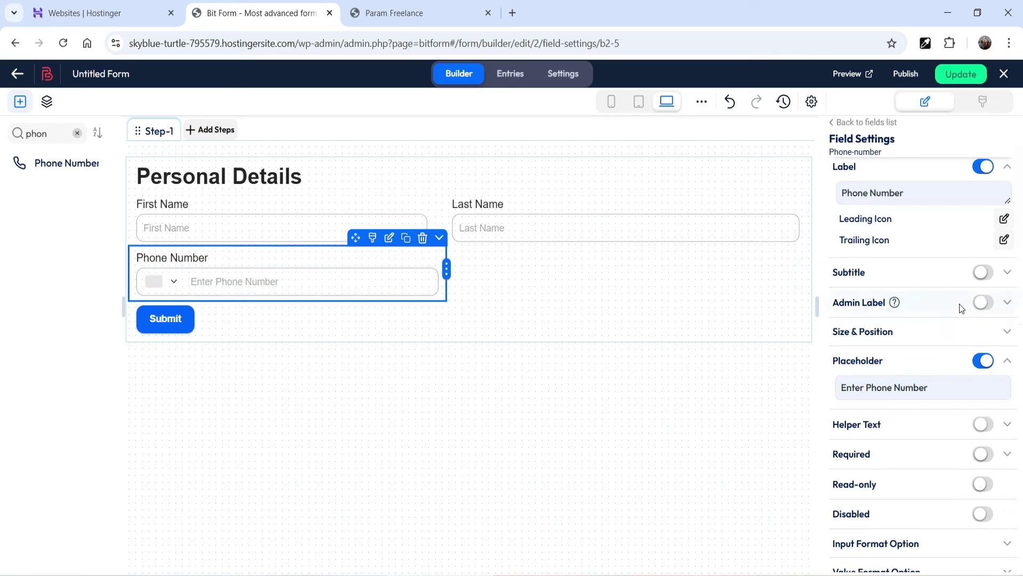
click(980, 303)
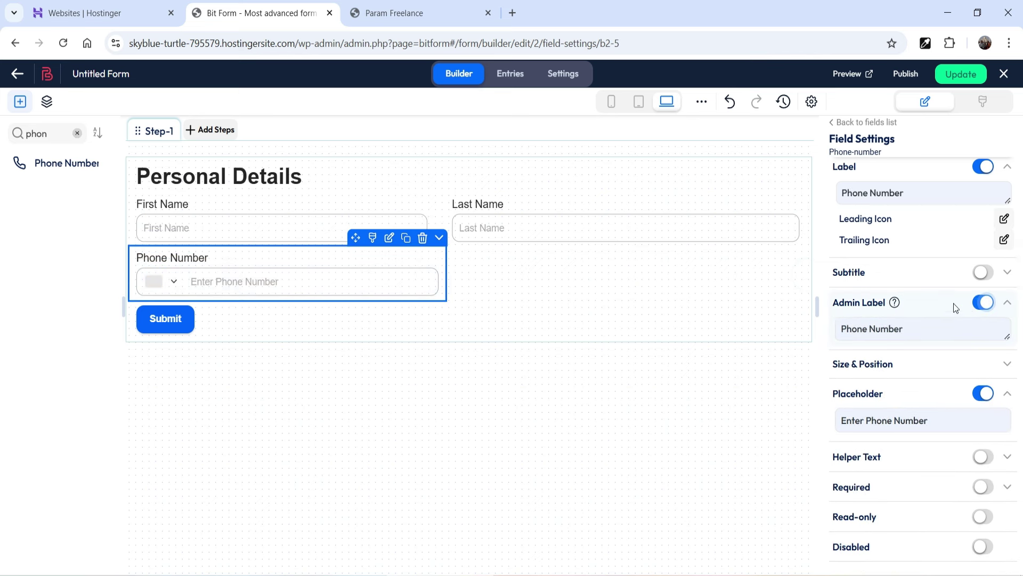
- Add an Email field between the Phone Number field and the Submit button
double_click(46, 137)
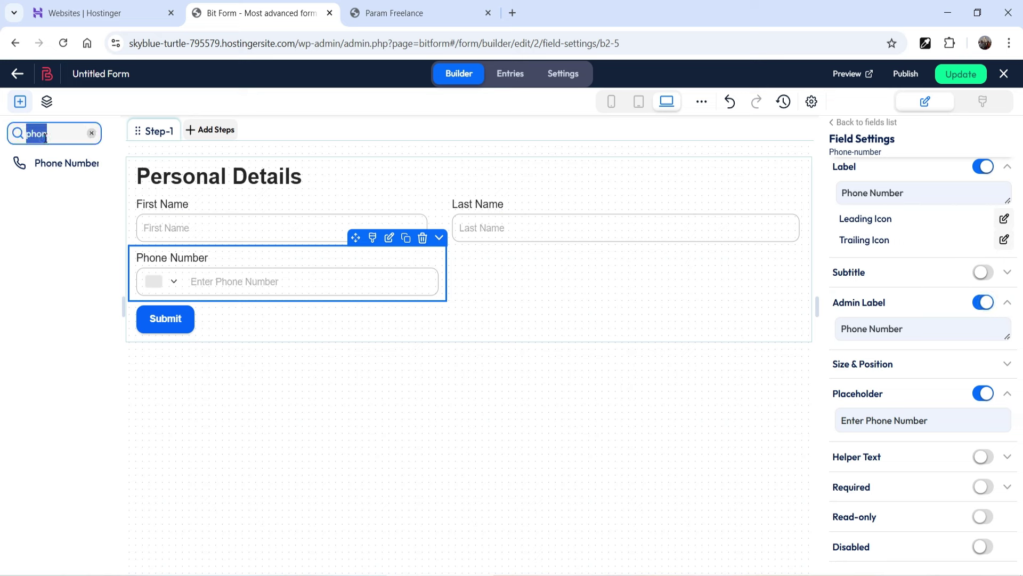
text(email)
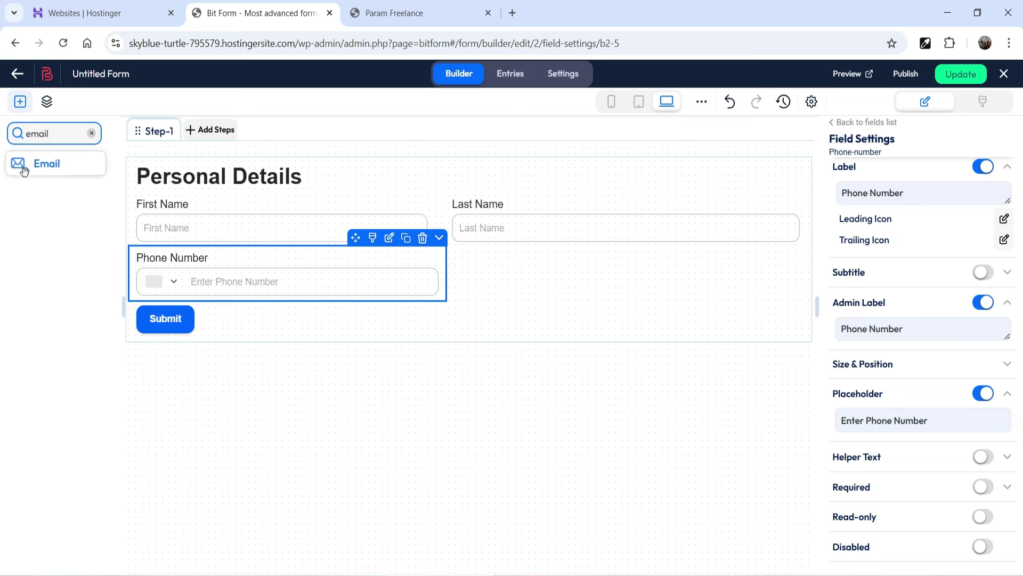
drag(46, 162, 405, 325)
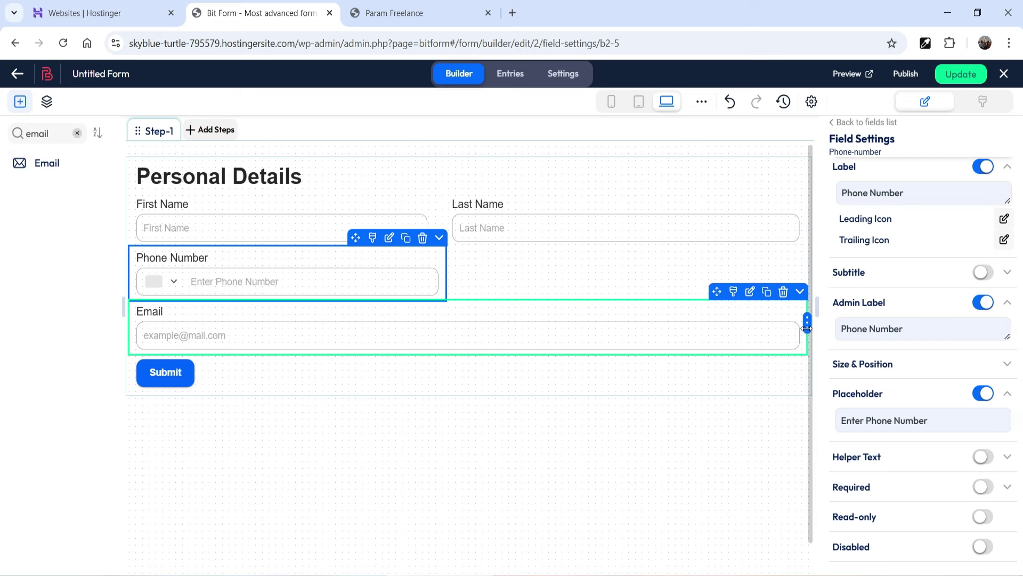
- Fit the Email field at about half the form width beside the Phone Number field and enable its admin label
drag(816, 339, 469, 325)
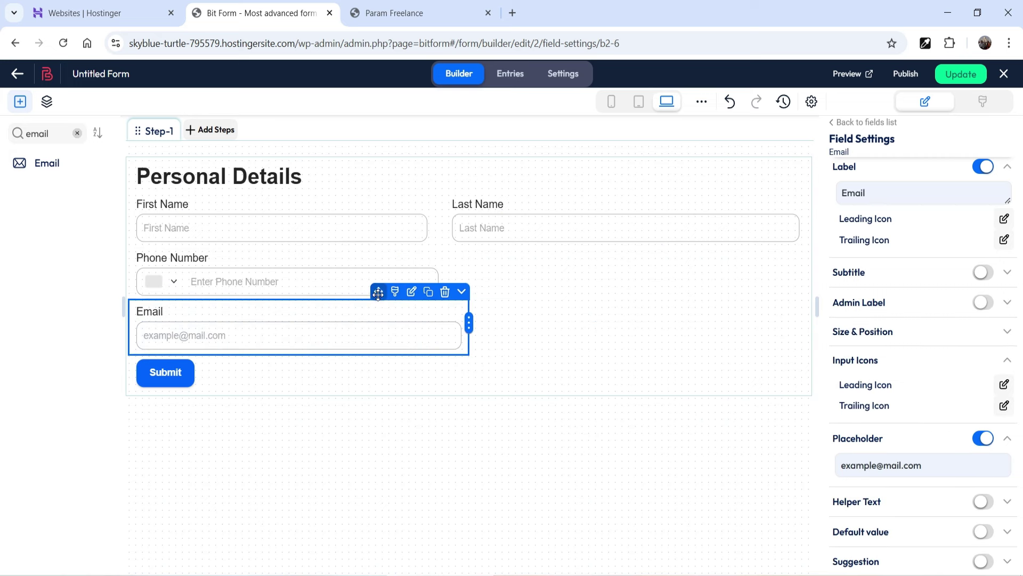
drag(388, 292, 680, 345)
click(985, 304)
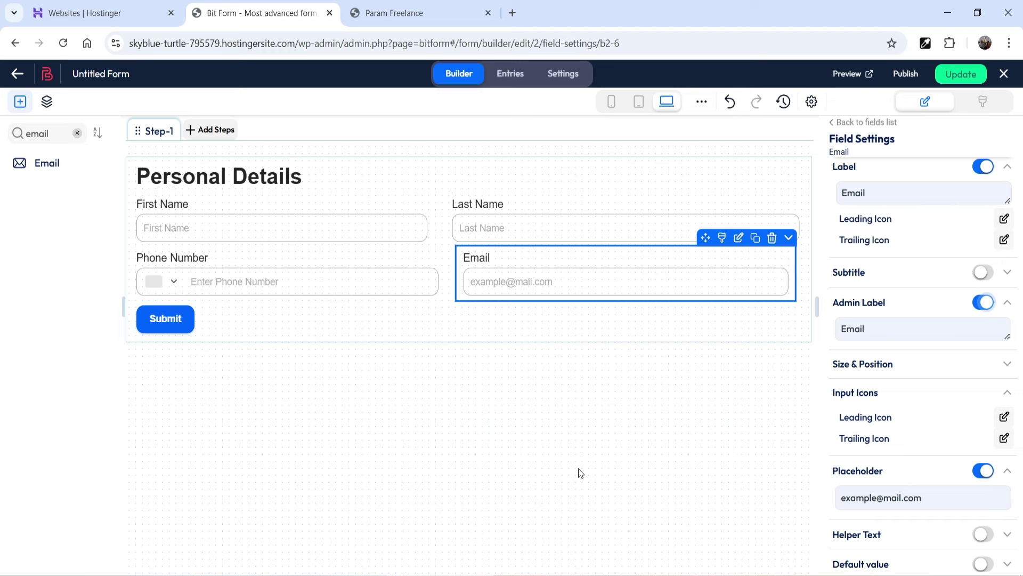
- Add a second step to the form and move the Submit button from step 1 into it
click(221, 138)
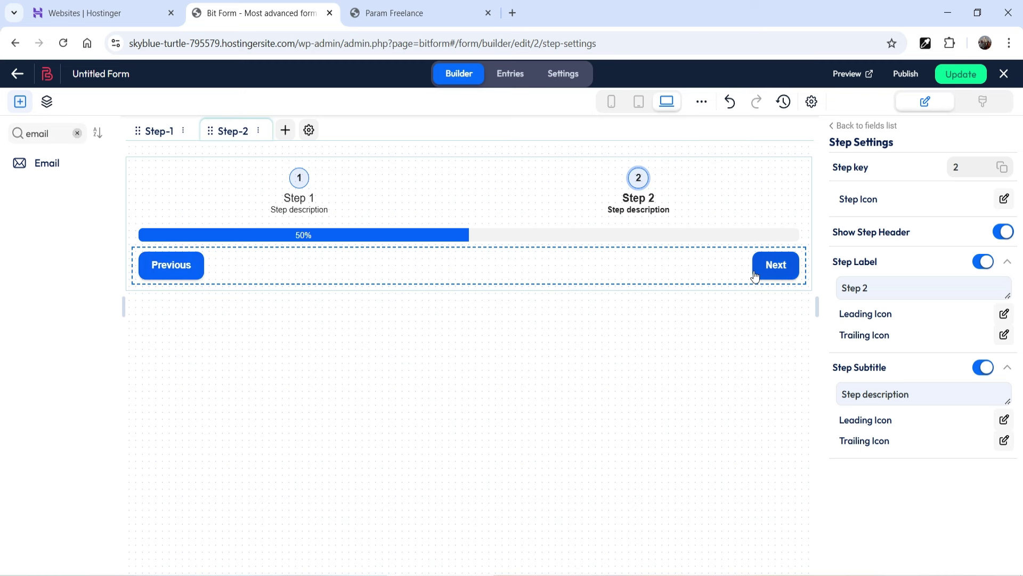
click(157, 131)
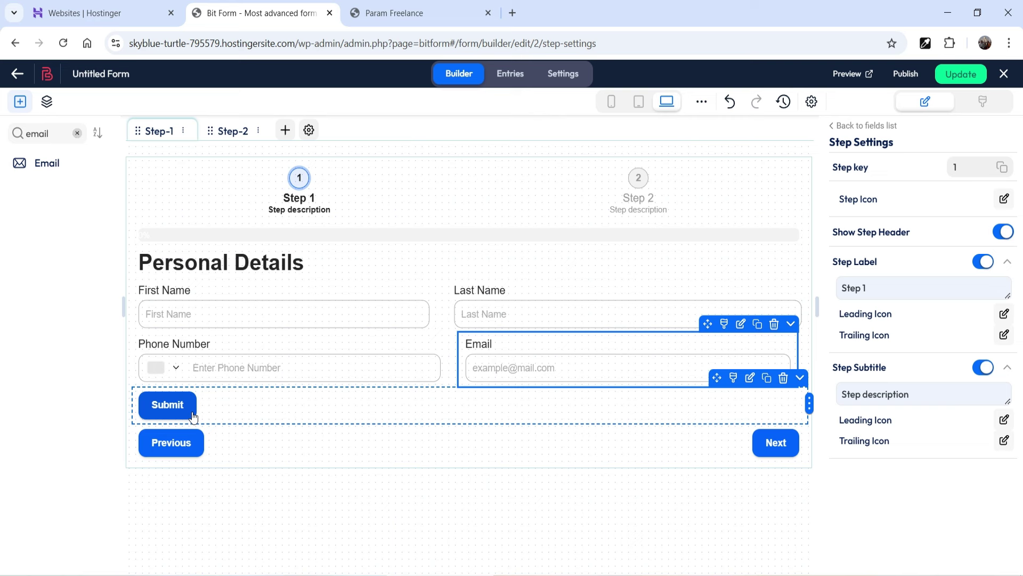
click(243, 410)
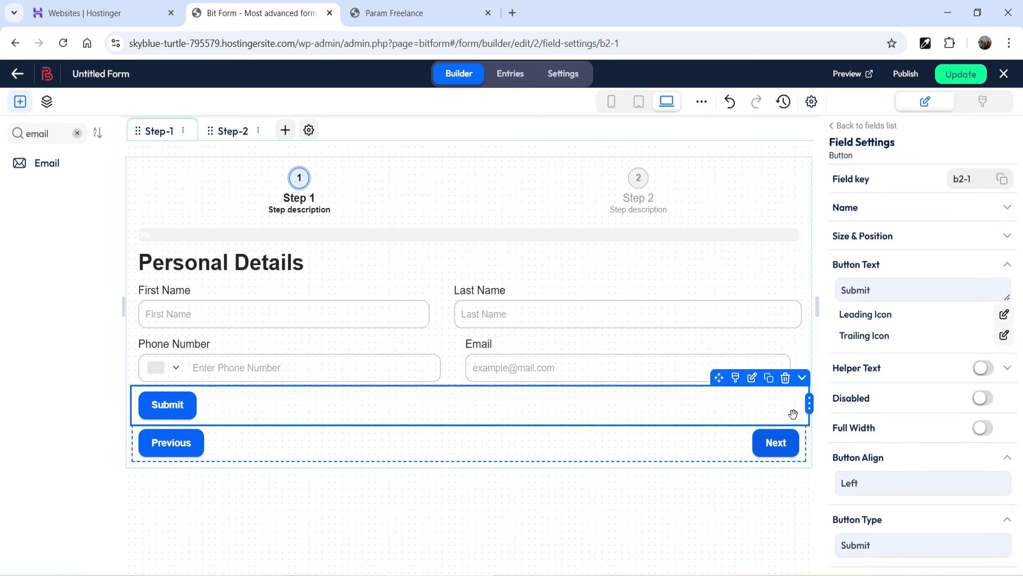
click(802, 378)
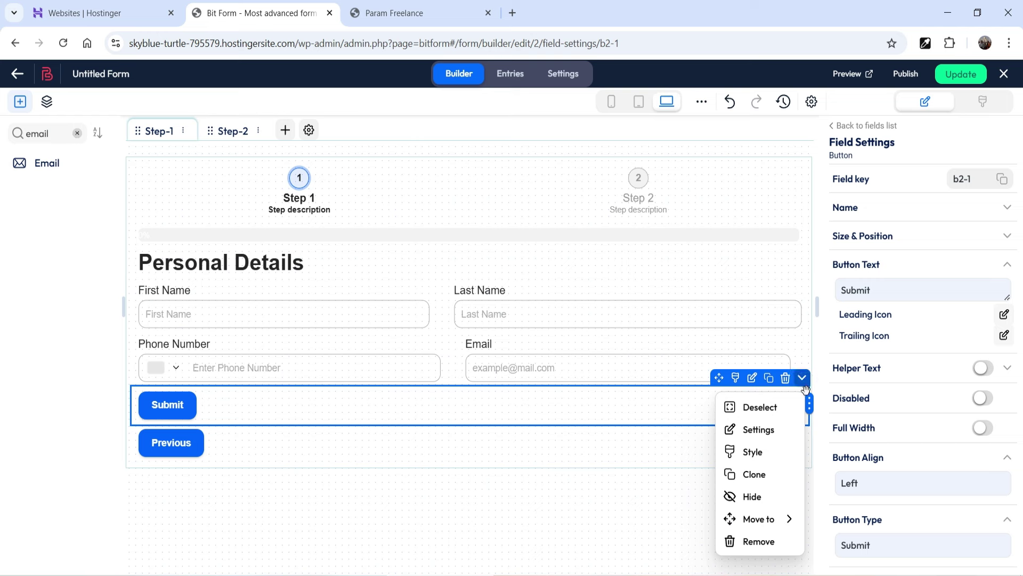
mouse_move(776, 527)
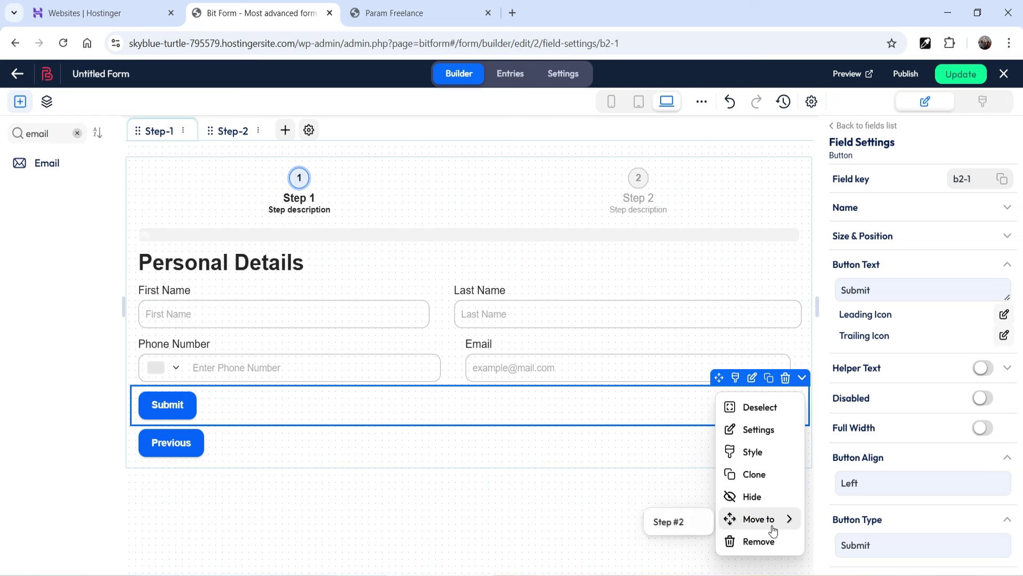
click(659, 525)
click(231, 130)
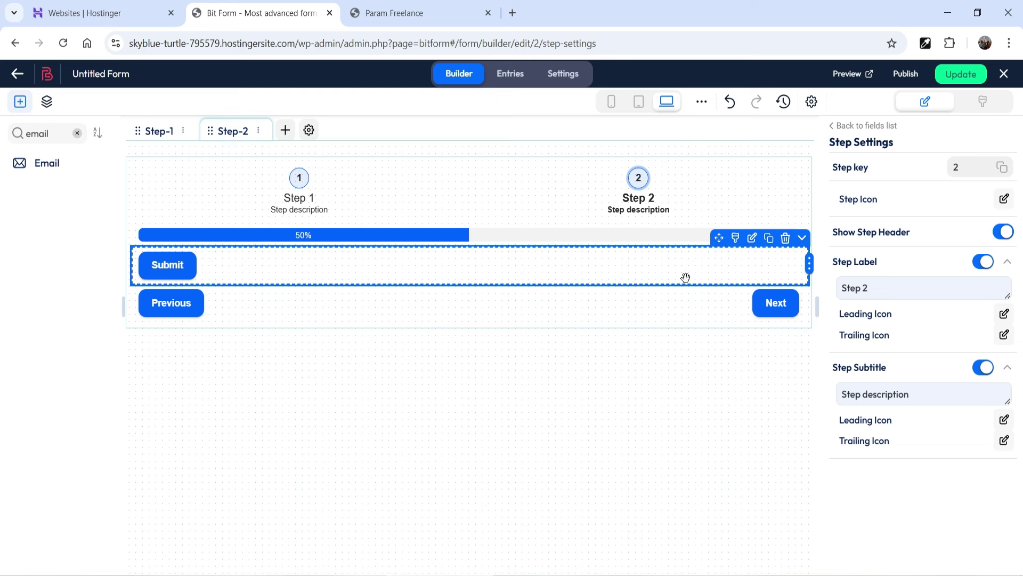
click(217, 196)
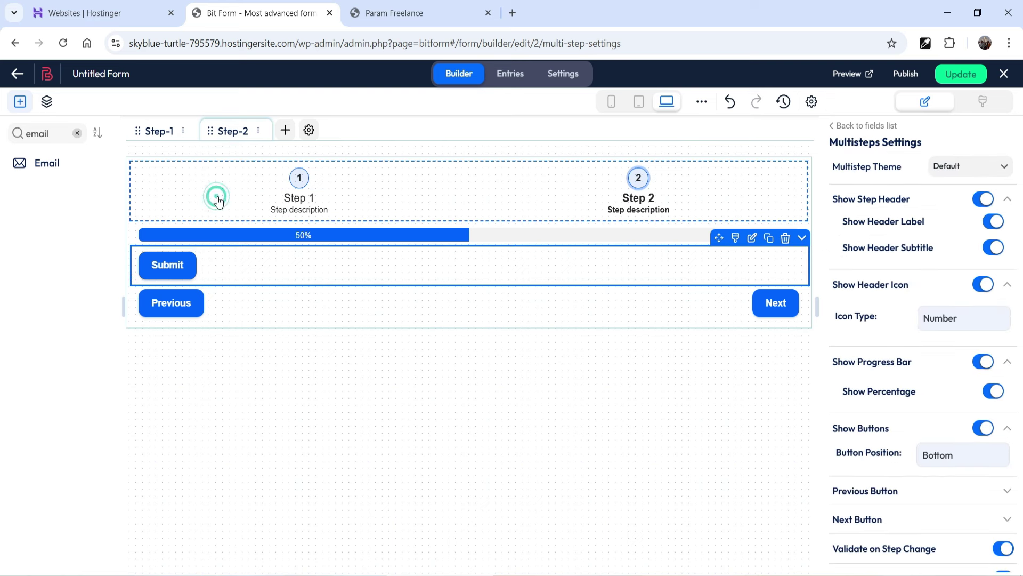
click(165, 130)
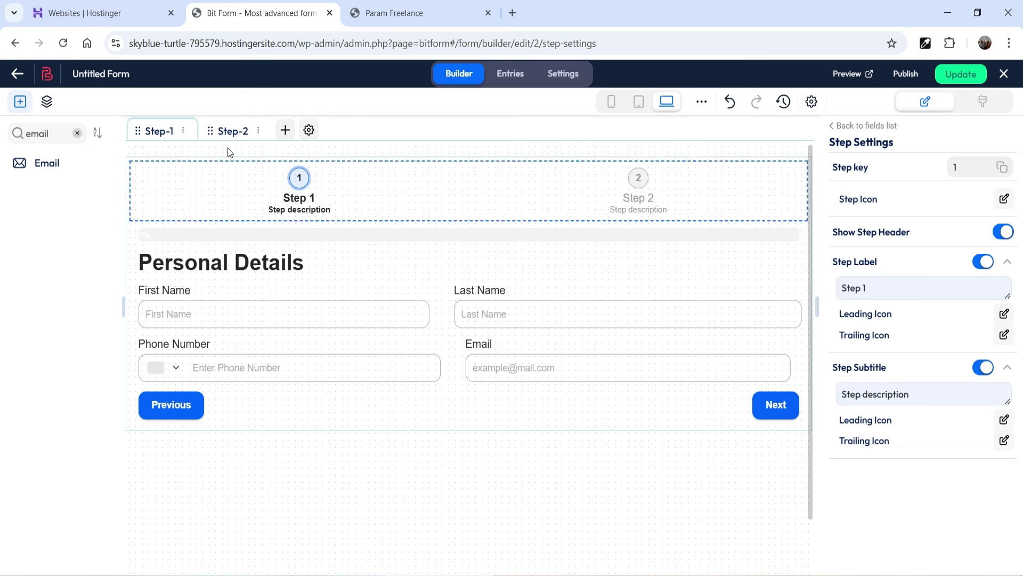
- Add a Title field above the Submit button in step 2
click(232, 131)
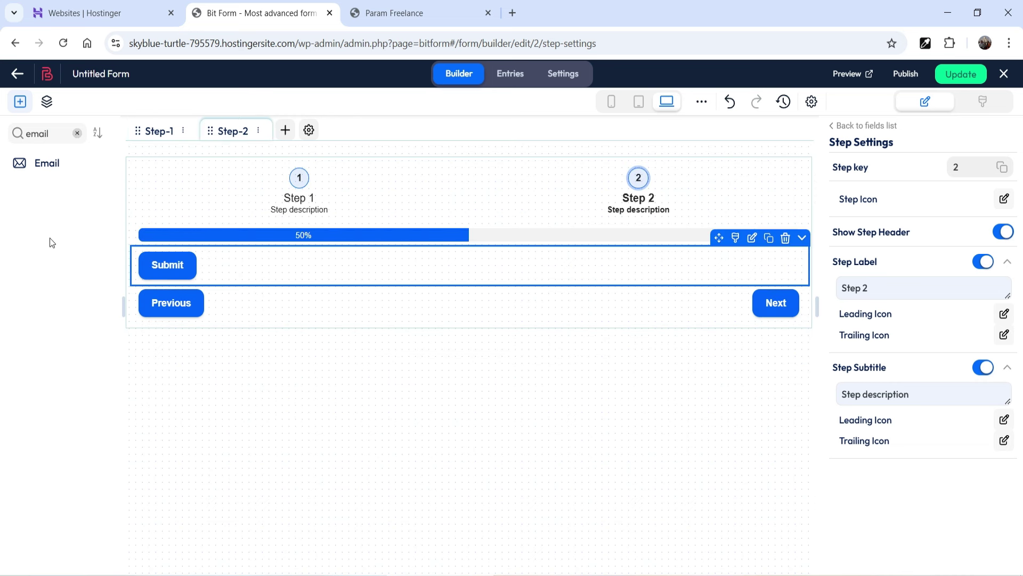
double_click(48, 134)
text(ti)
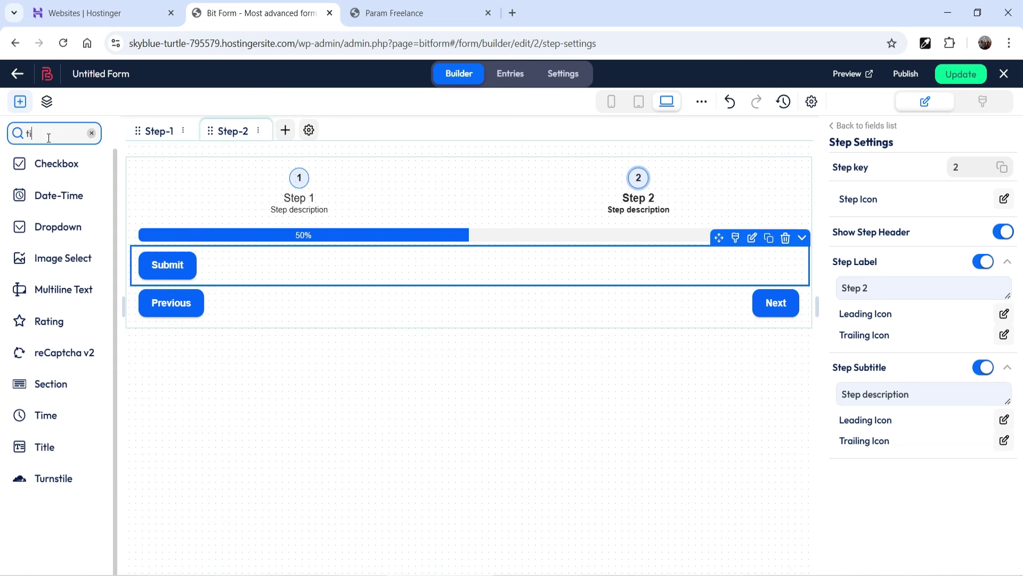
text(tle)
drag(45, 163, 430, 264)
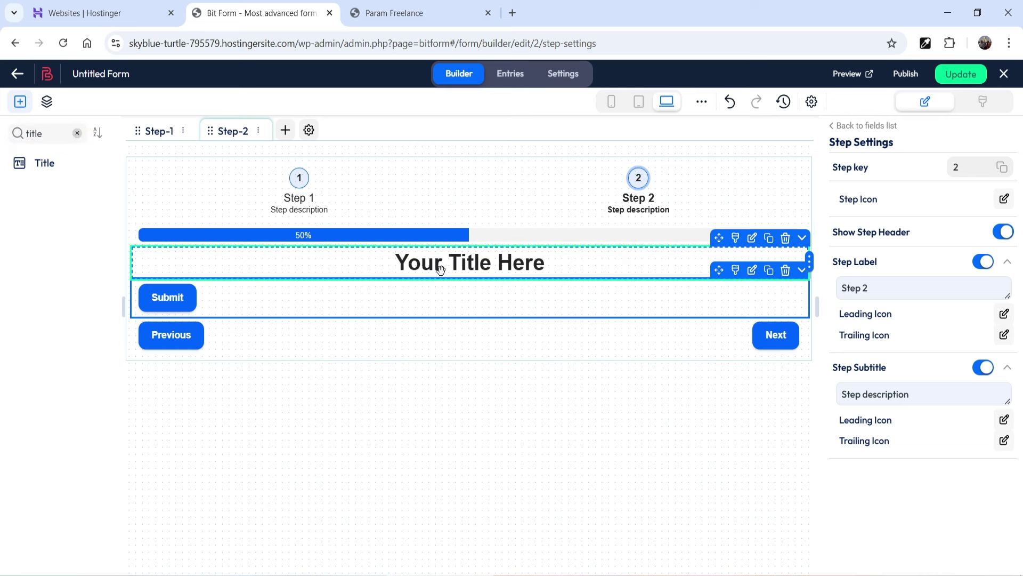
- Set the step 2 title text to "Please Select Services" and align it left
click(716, 235)
triple_click(886, 279)
text(Pl)
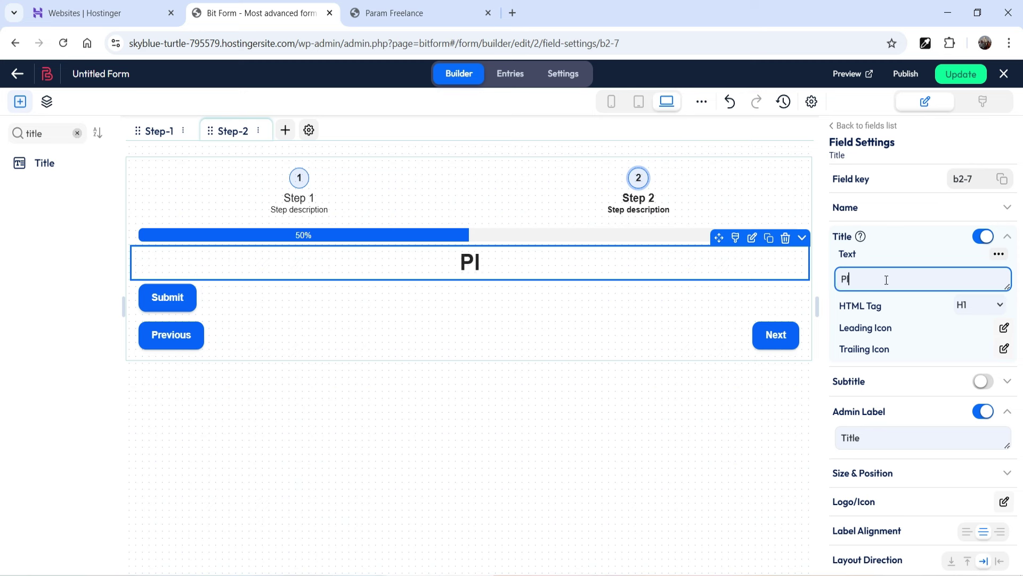
text(ease Select)
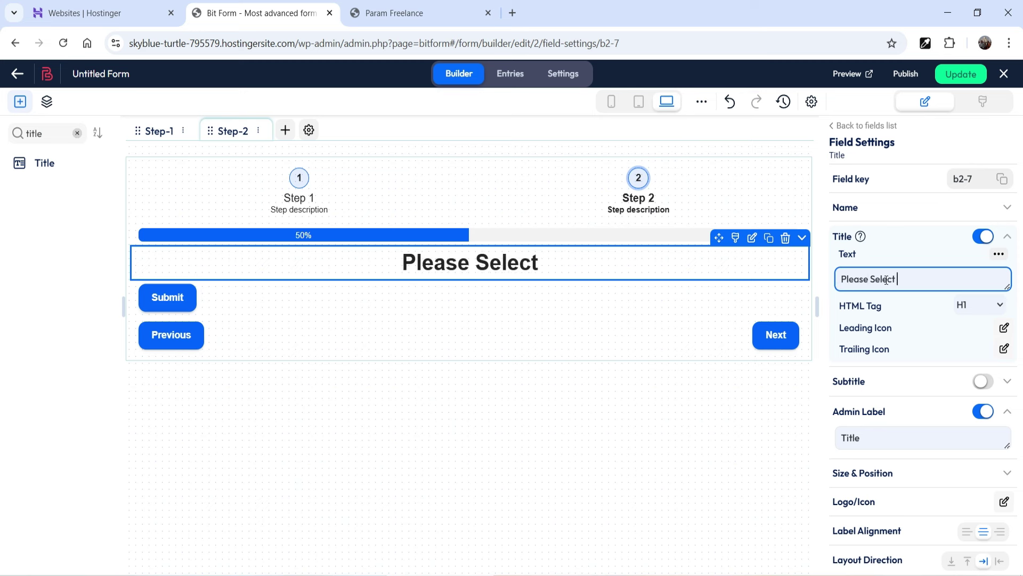
text( Services)
click(382, 431)
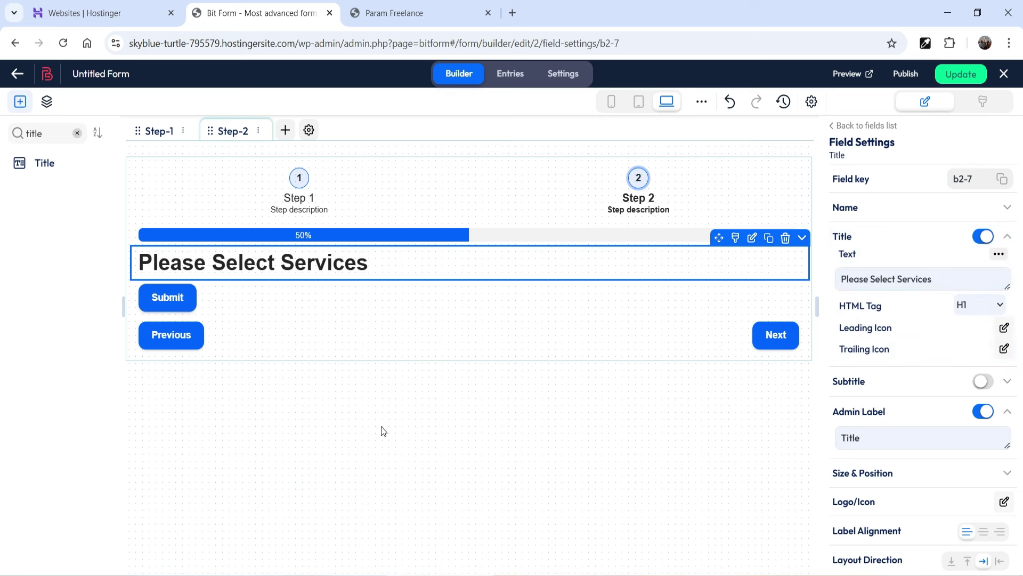
- Add a Repeater field between the "Please Select Services" title and the Submit button, and open its settings
click(50, 136)
key(ctrl+a)
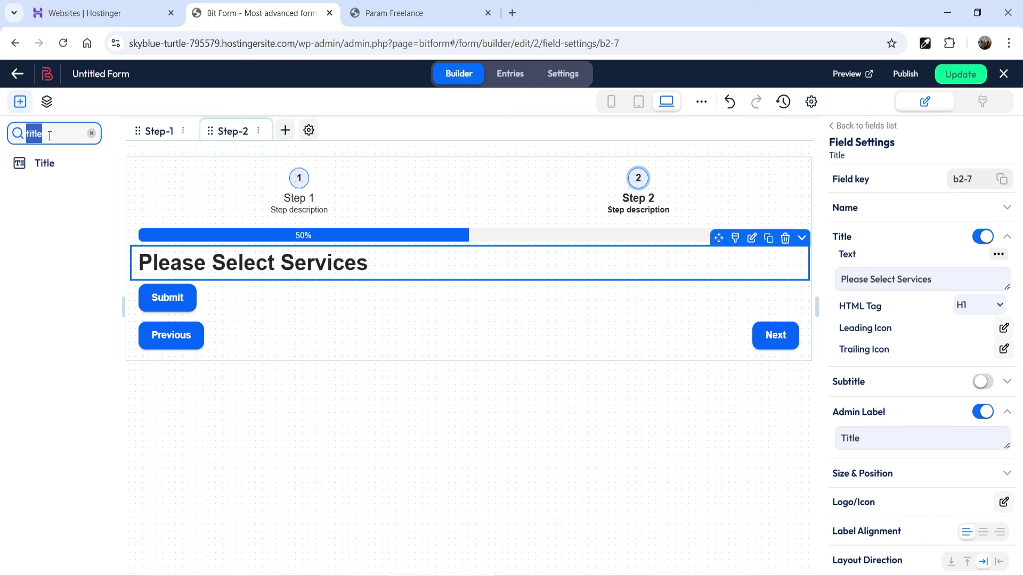
text(repea)
drag(37, 164, 255, 304)
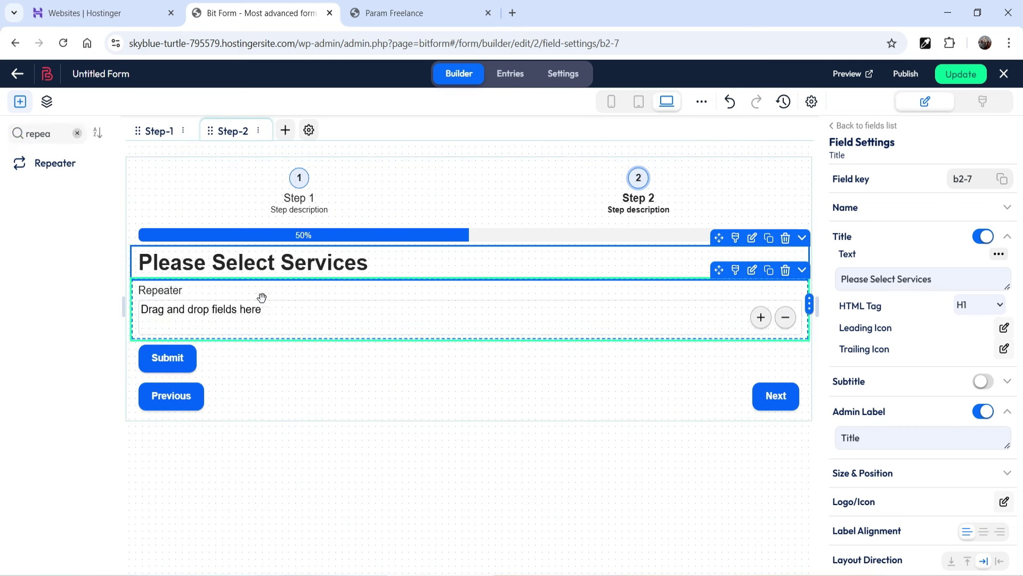
click(267, 293)
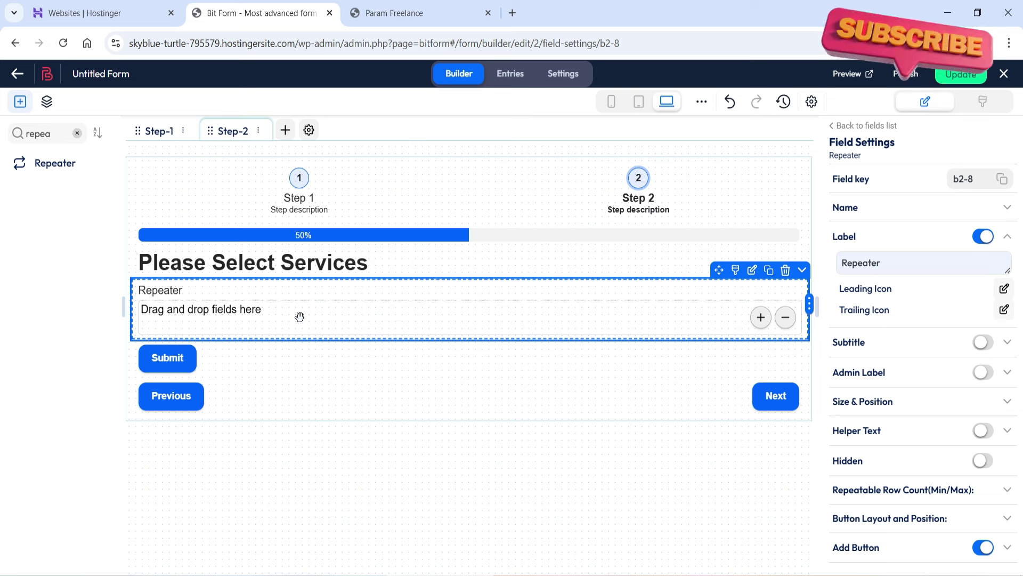
- Add an Image Select field inside the Repeater
click(77, 132)
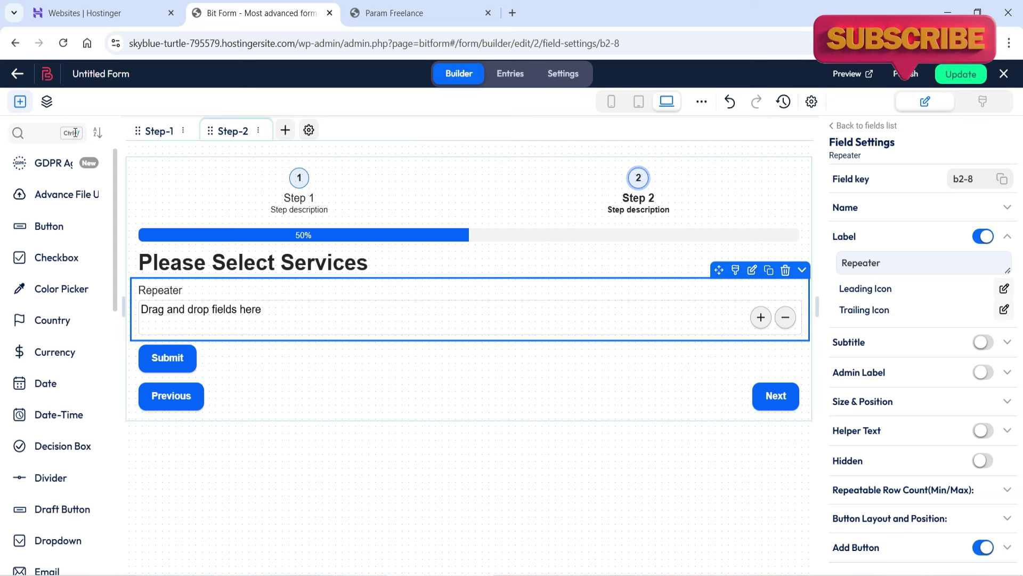
click(42, 133)
text(image)
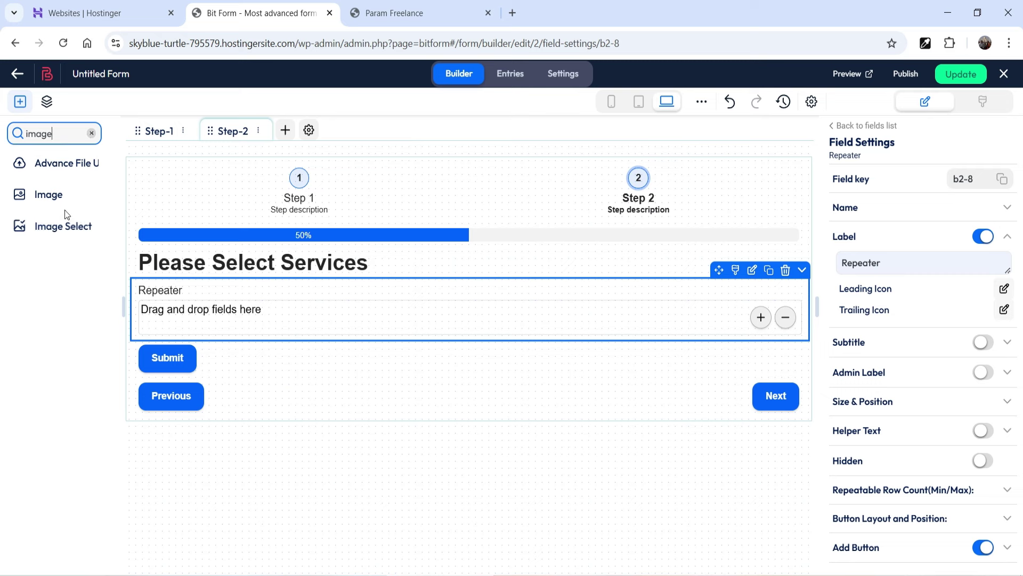
drag(47, 226, 271, 318)
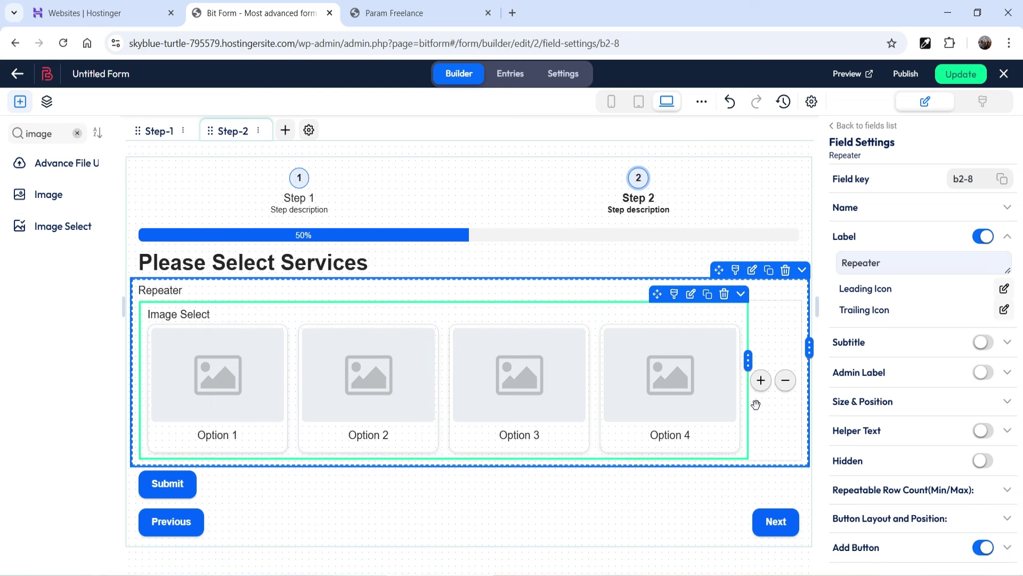
- Assign AC-Repair.jpg from the media library as the image of the Image Select field's first option
click(669, 362)
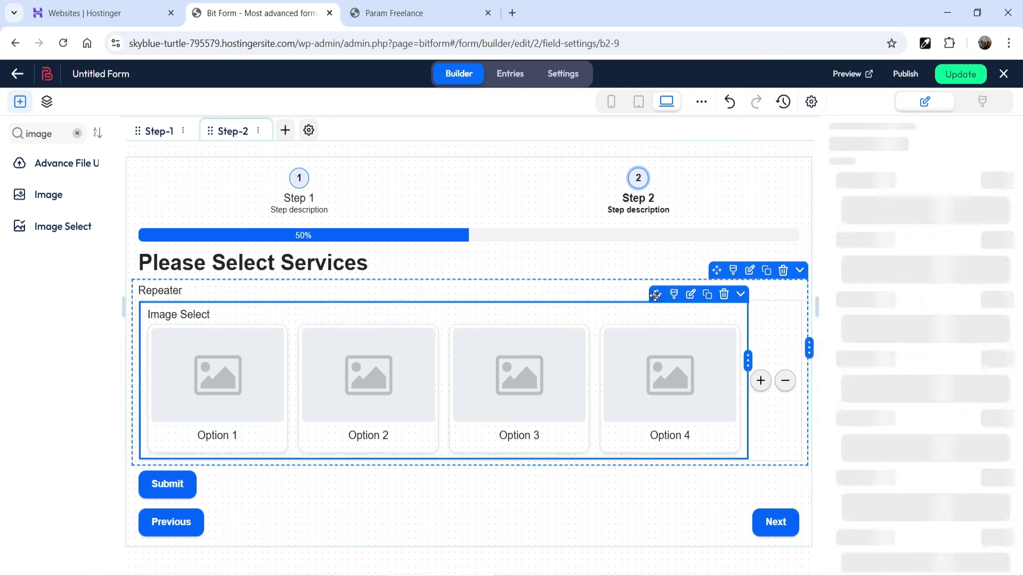
click(656, 294)
scroll(967, 351, down, 5)
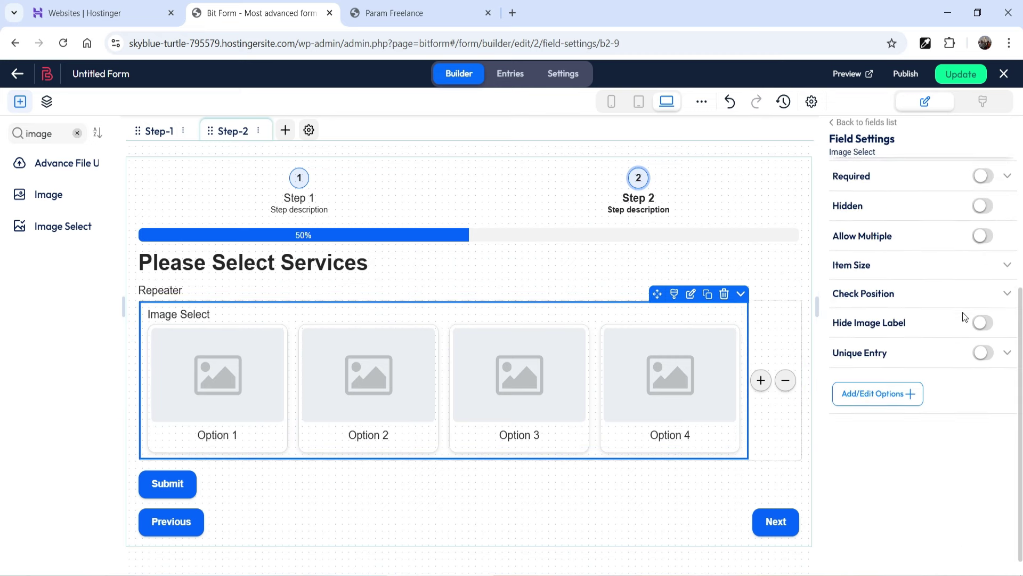
click(883, 382)
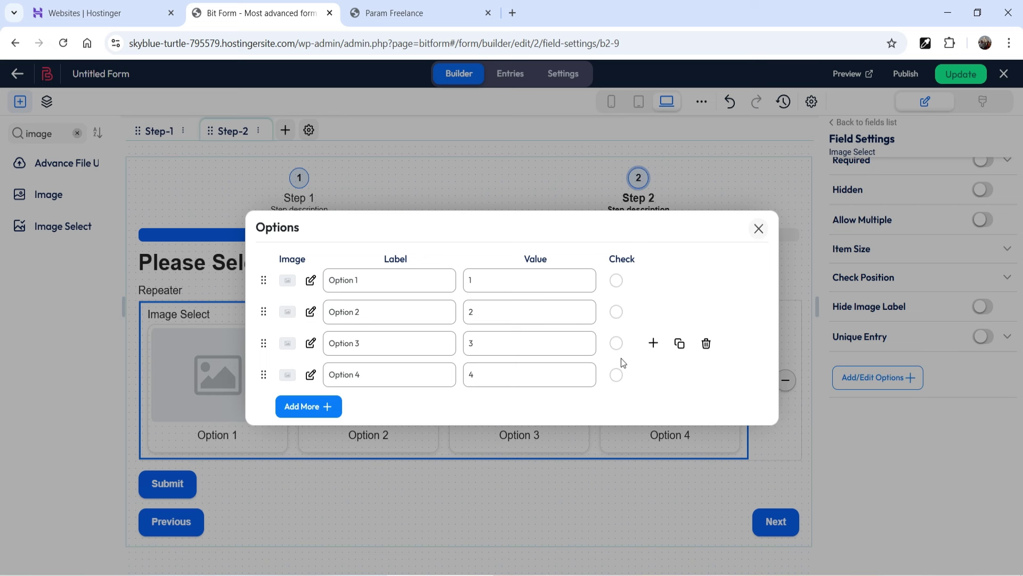
click(311, 281)
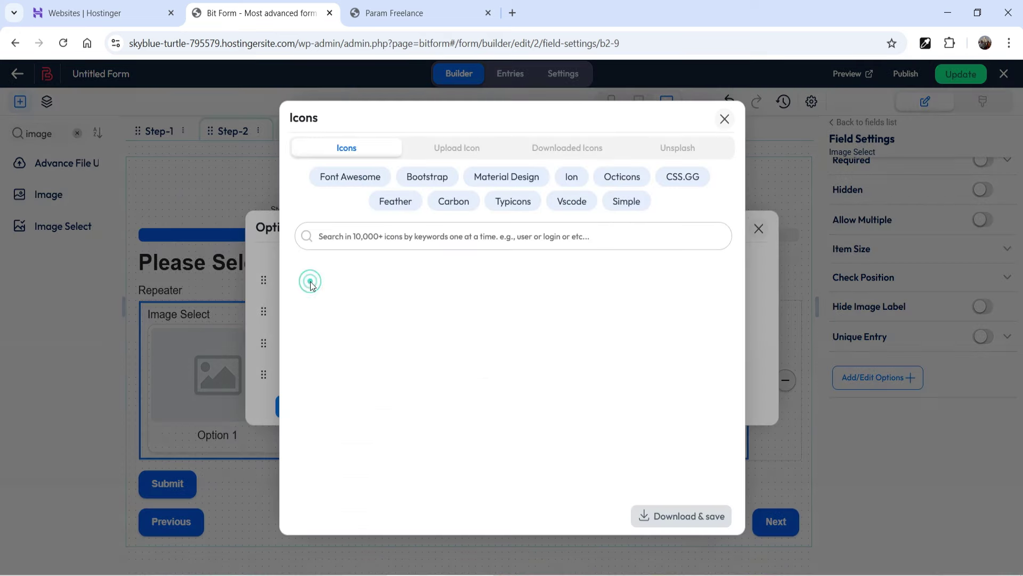
click(461, 150)
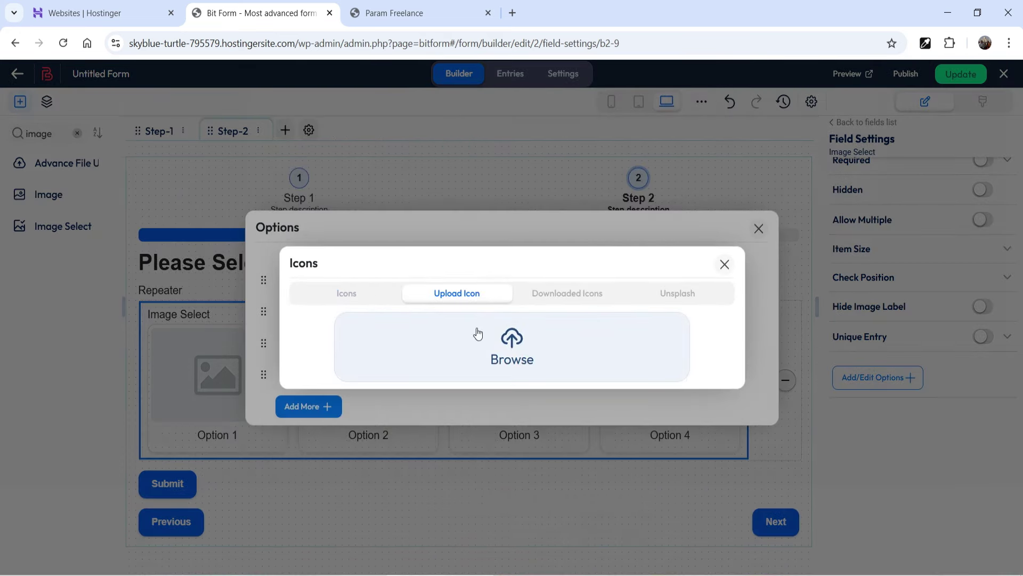
click(507, 347)
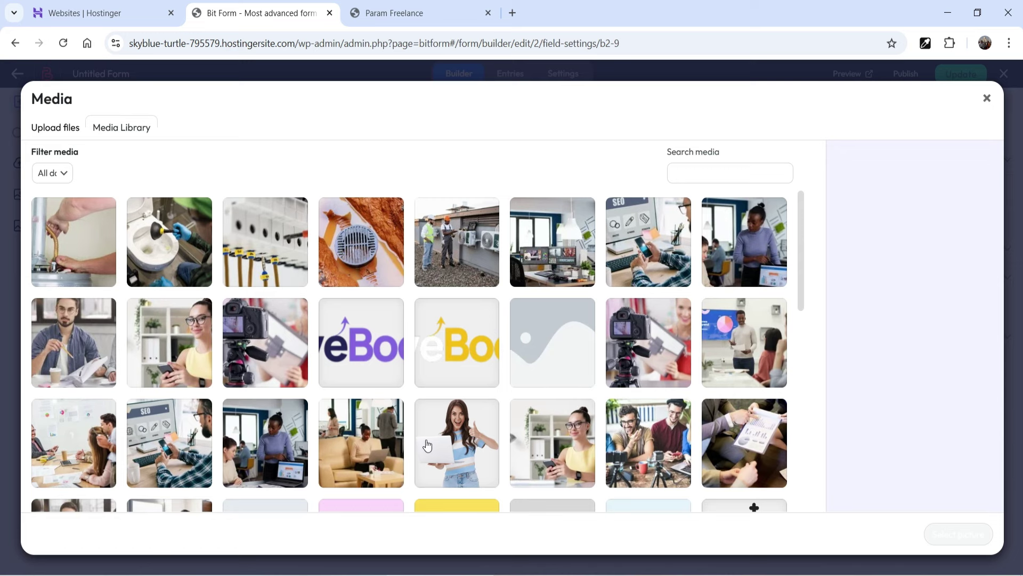
click(57, 130)
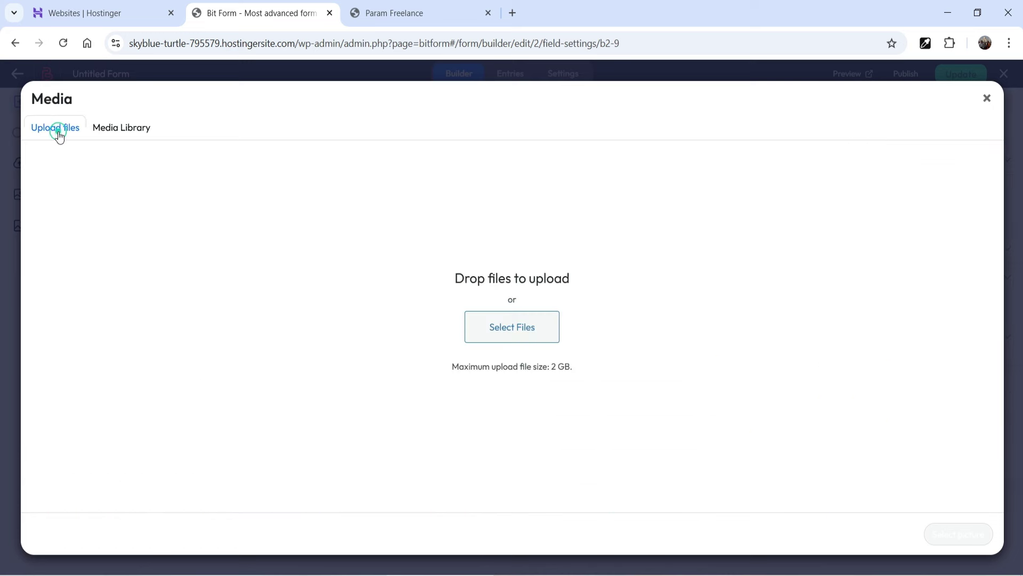
click(125, 128)
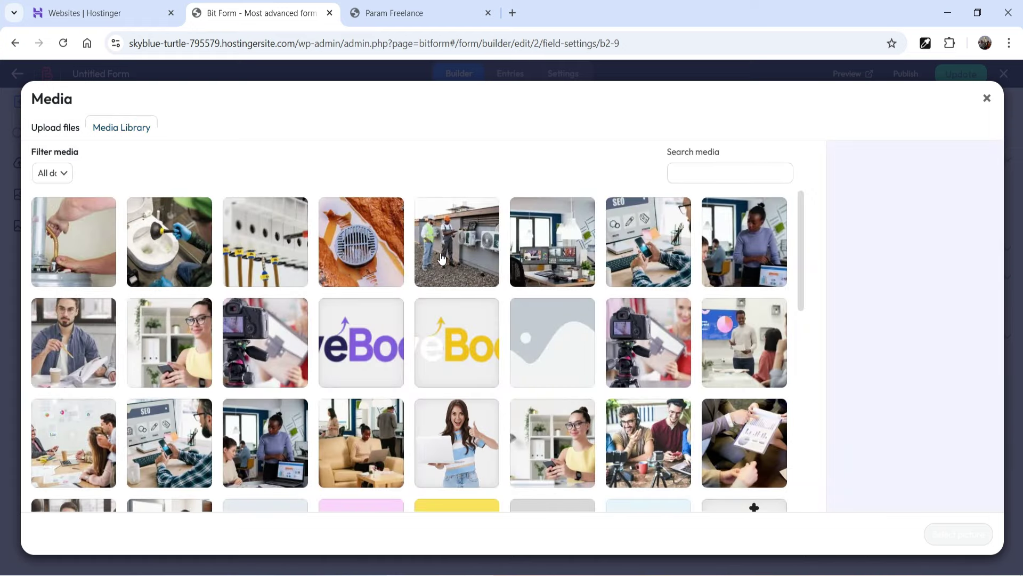
click(459, 241)
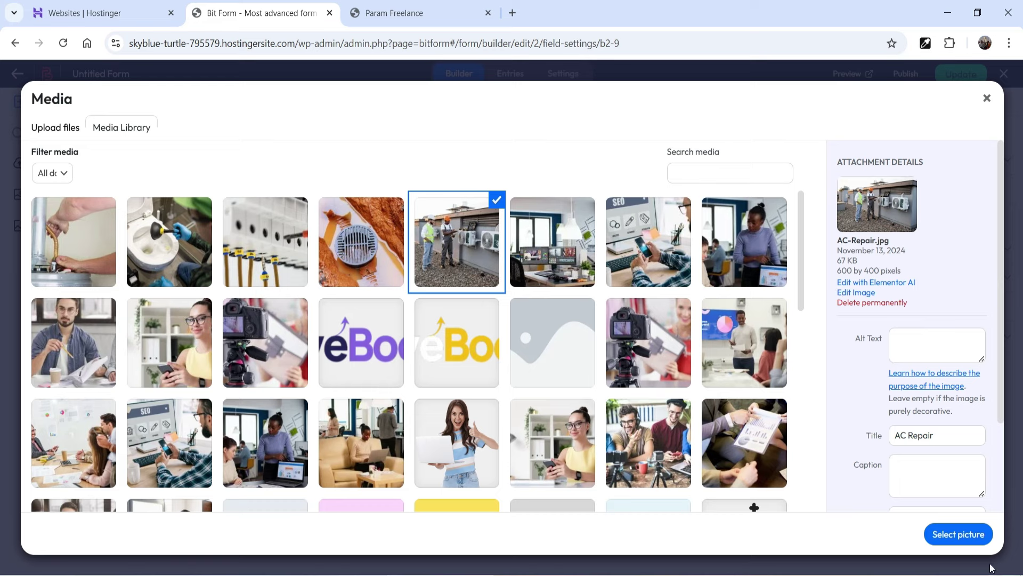
click(975, 542)
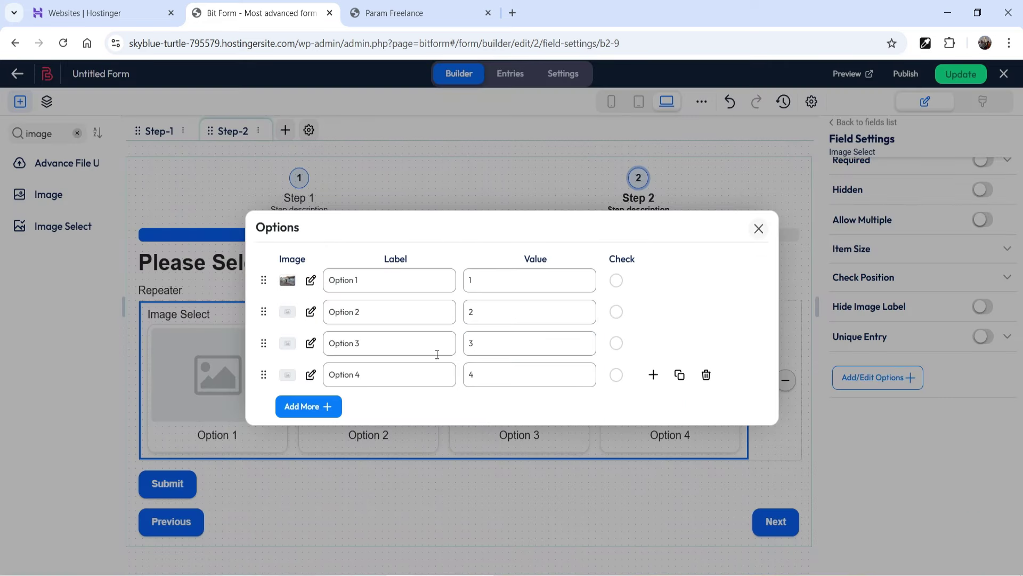
- Label the first image option "AC Repair ($100)" and set its value to 100
click(405, 280)
triple_click(404, 281)
text(AC Repair)
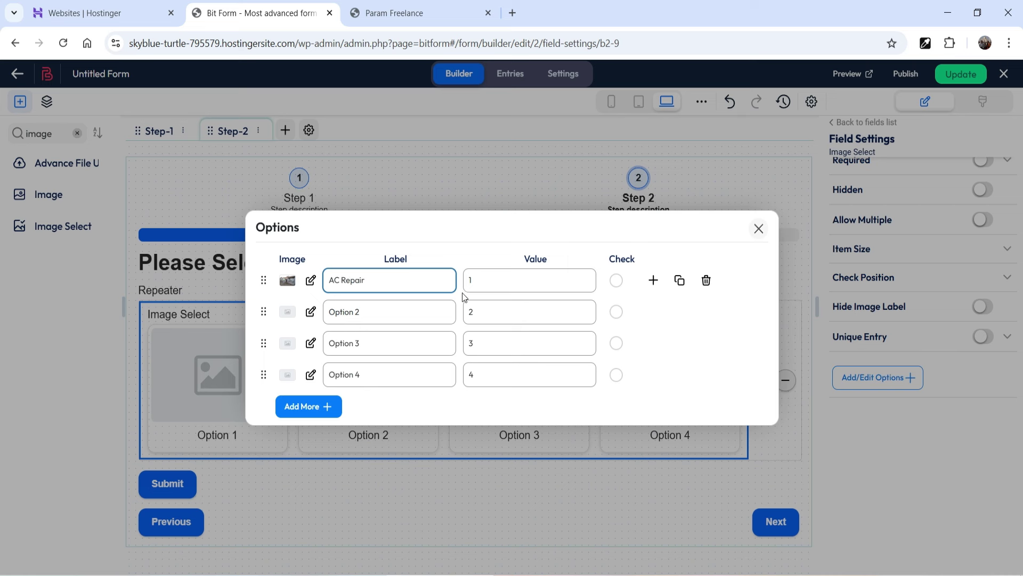
click(490, 280)
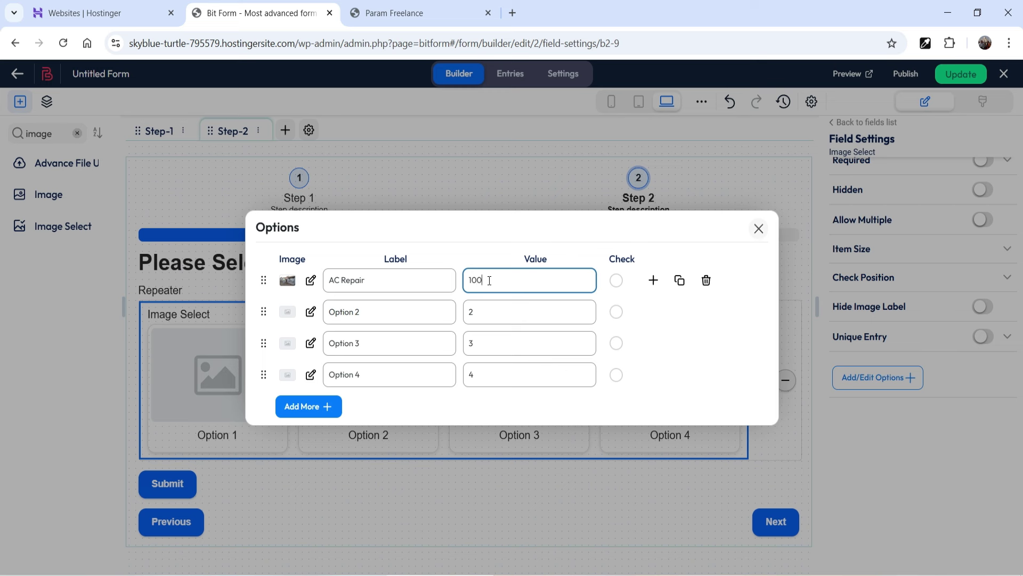
click(401, 282)
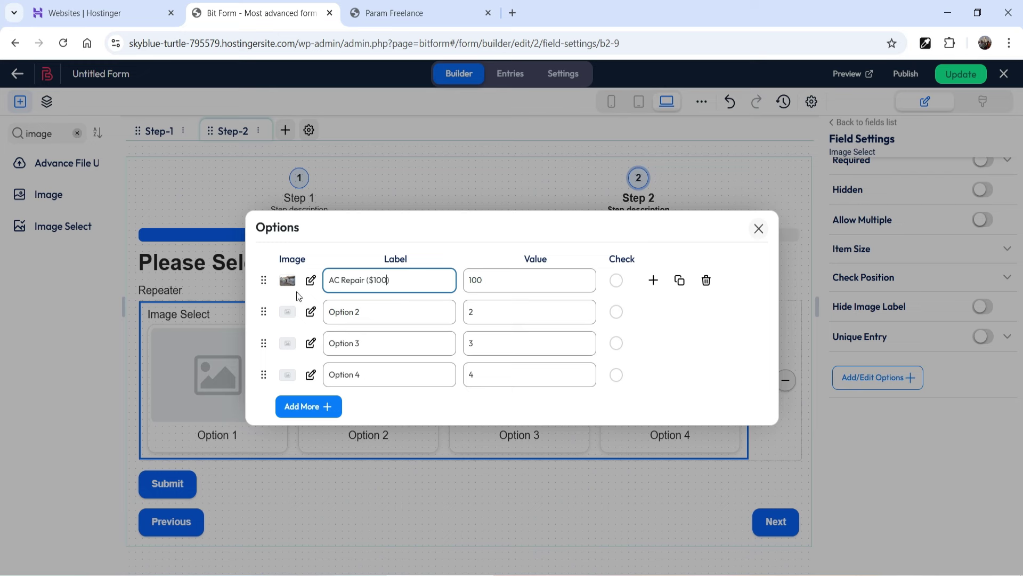
- Assign Drain-Fix.jpg from the media library as the image of the second image option
click(311, 312)
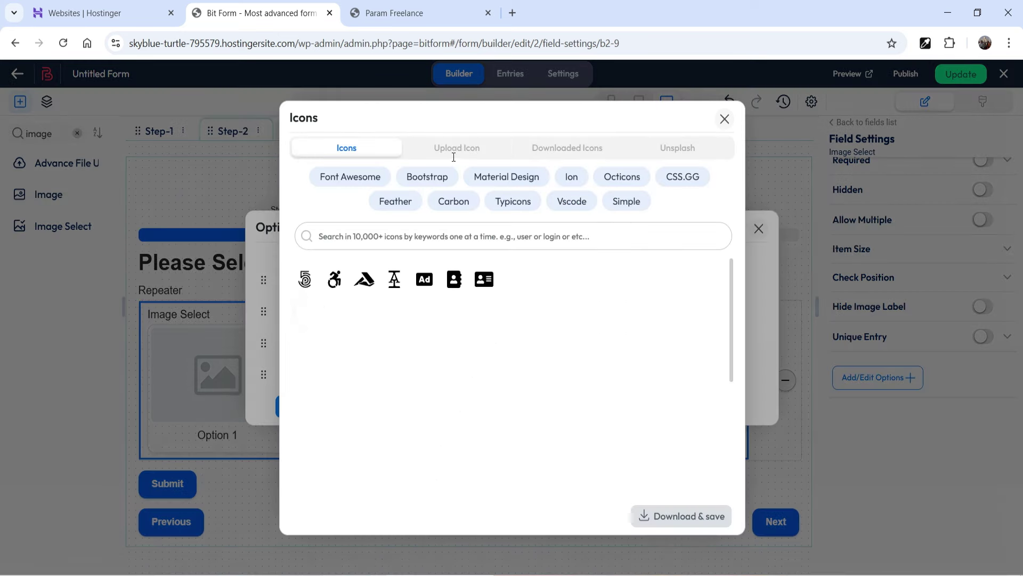
click(454, 149)
click(498, 384)
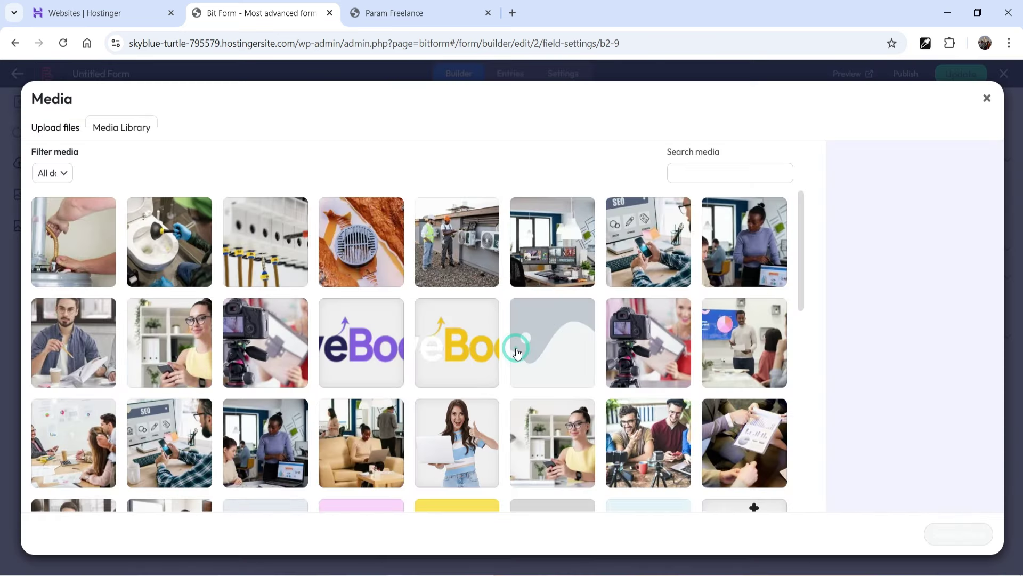
click(361, 249)
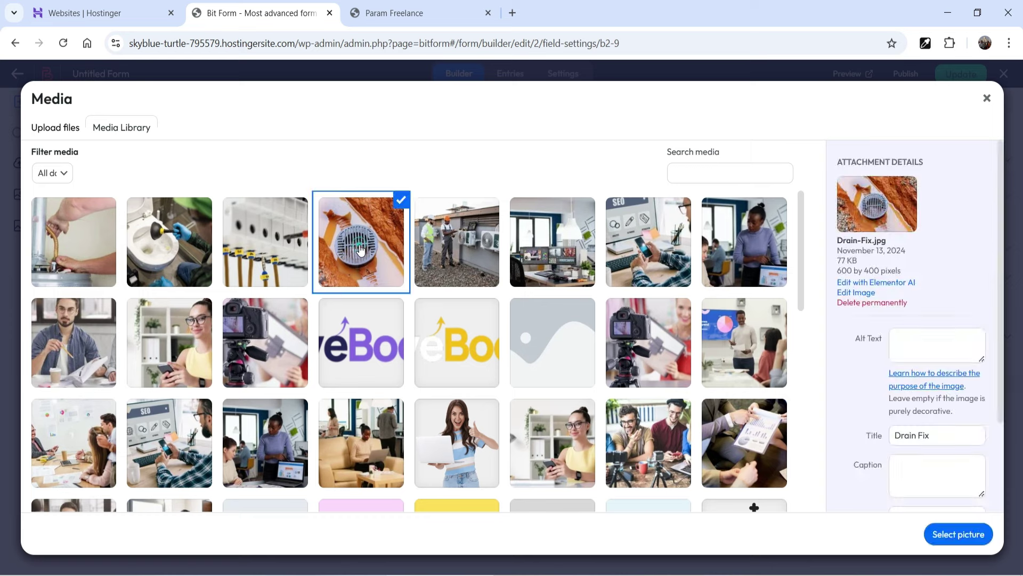
click(954, 535)
- Label the second image option "Drain Fix ($80)" and set its value to 80
triple_click(414, 312)
text(Drain)
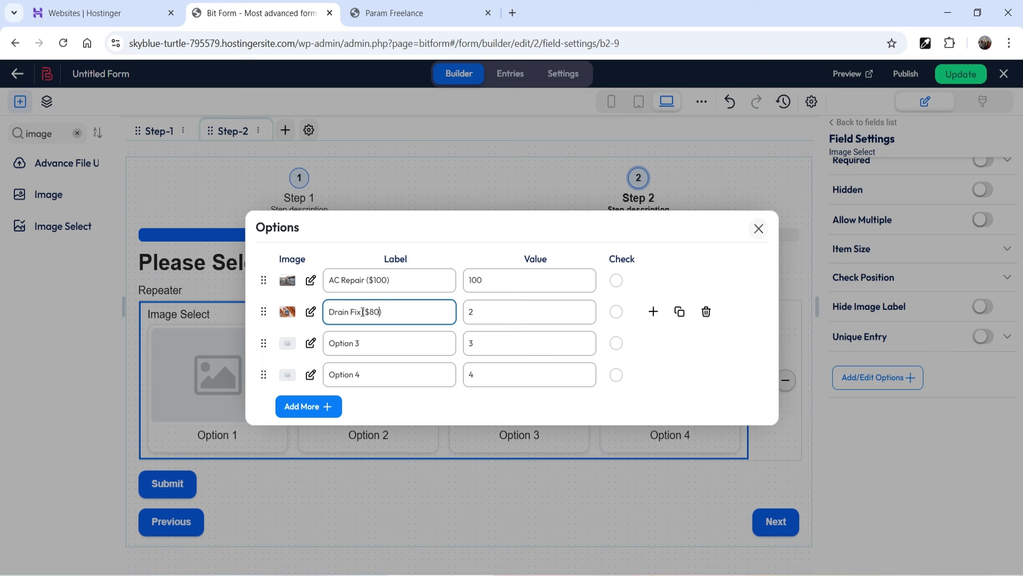
text( Fix ($80))
double_click(510, 313)
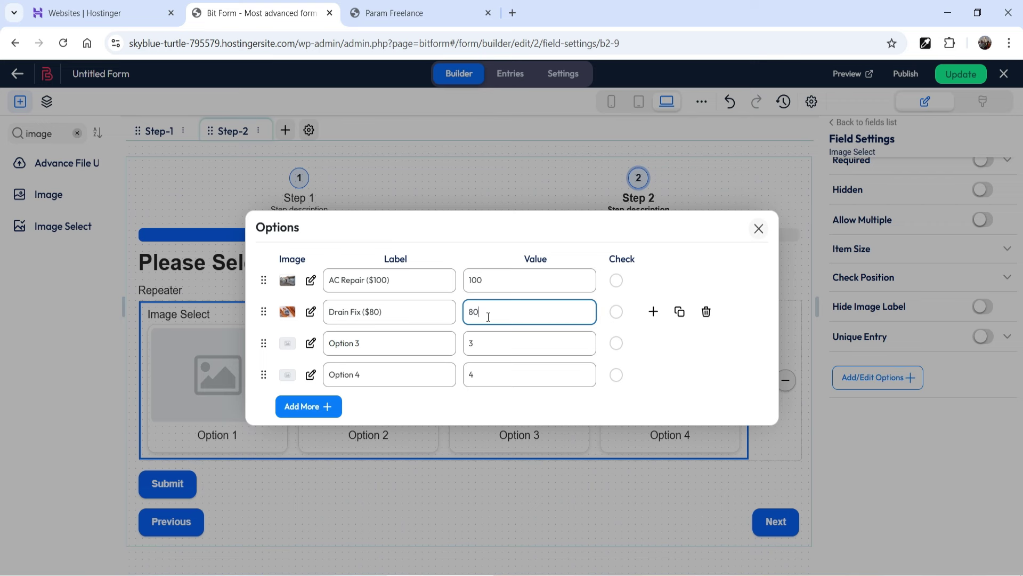
text(80)
- Assign Toilet-Repair.jpg from the media library as the image of the third image option
click(310, 344)
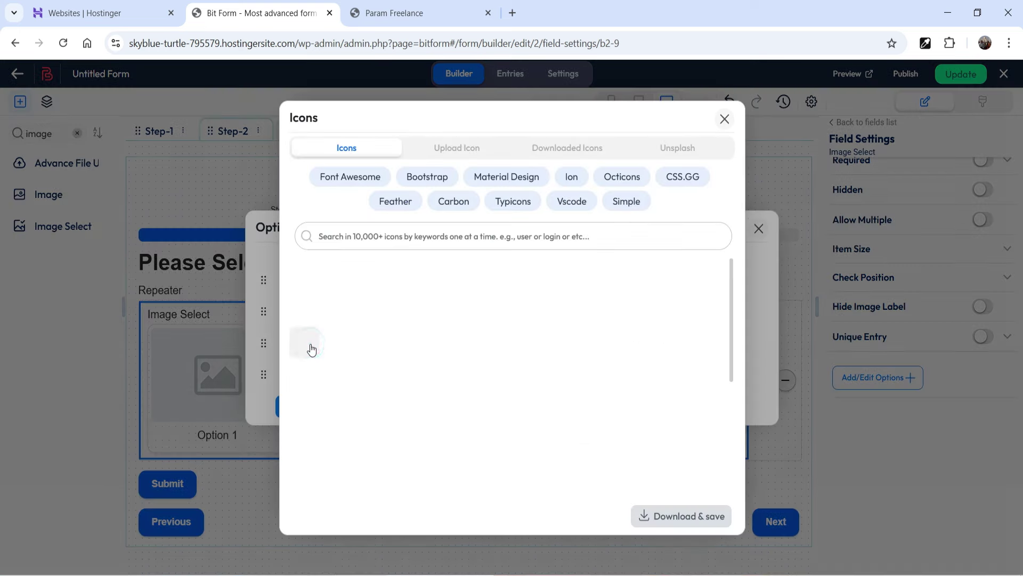
click(456, 146)
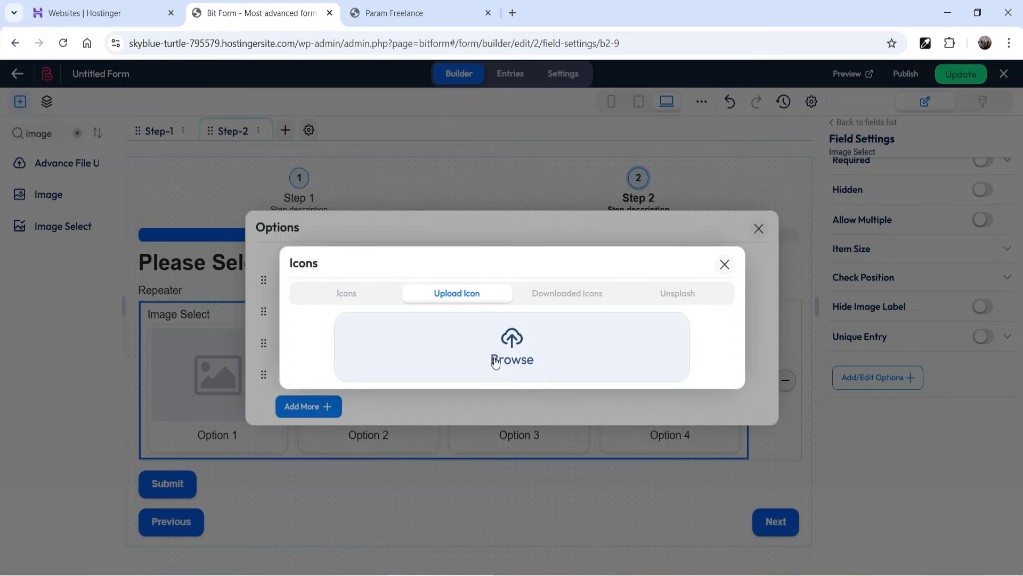
click(495, 362)
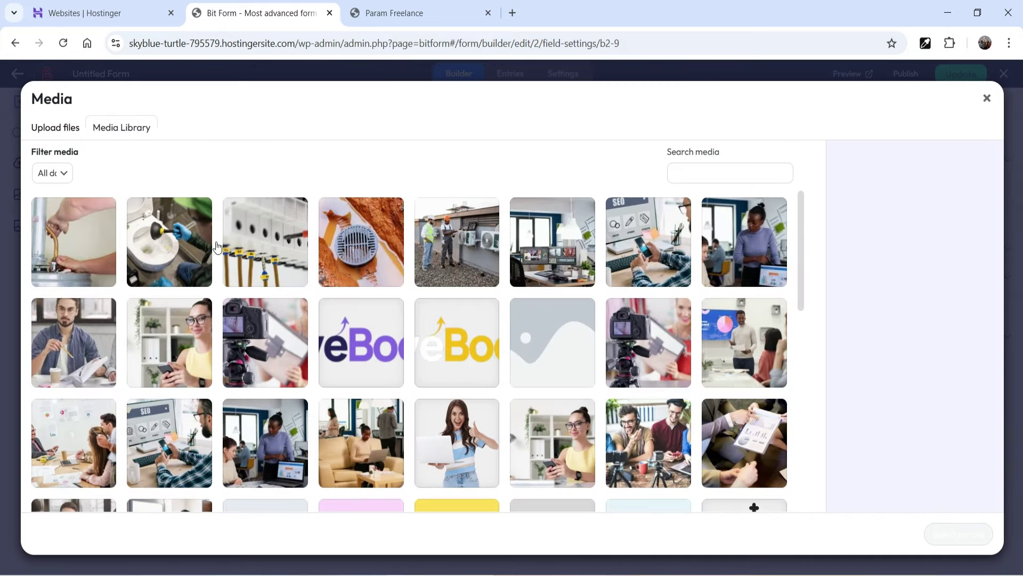
click(177, 247)
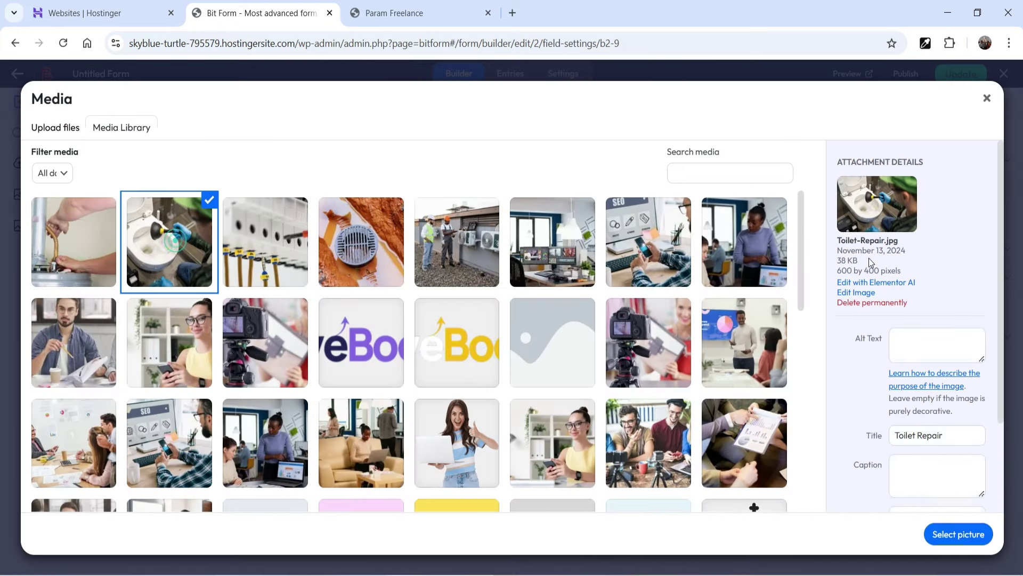
click(973, 533)
- Label the third image option "Toilet Repair ($70)" and set its value to 70
triple_click(388, 343)
text(Toilet Repair ($70)
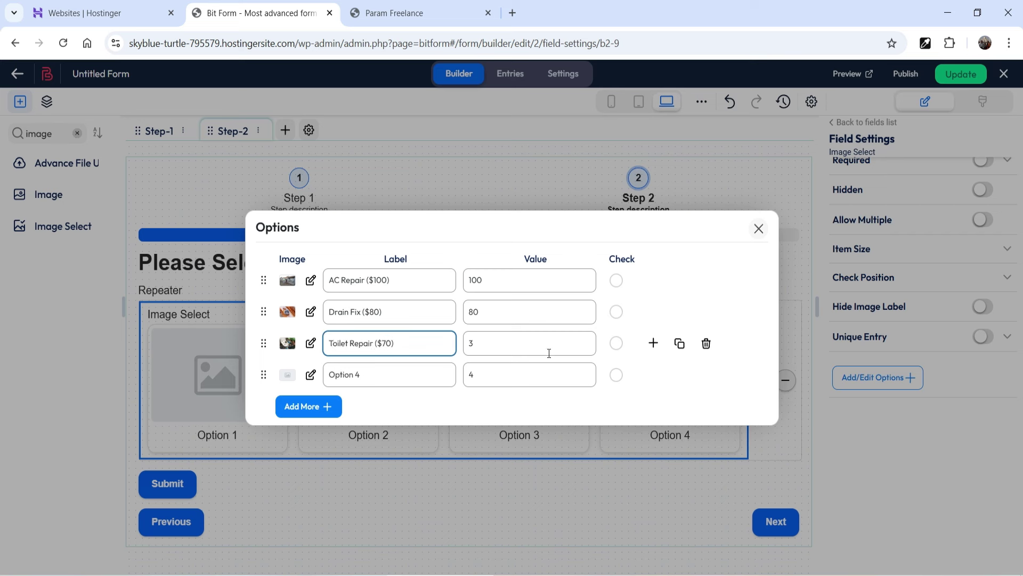
click(510, 343)
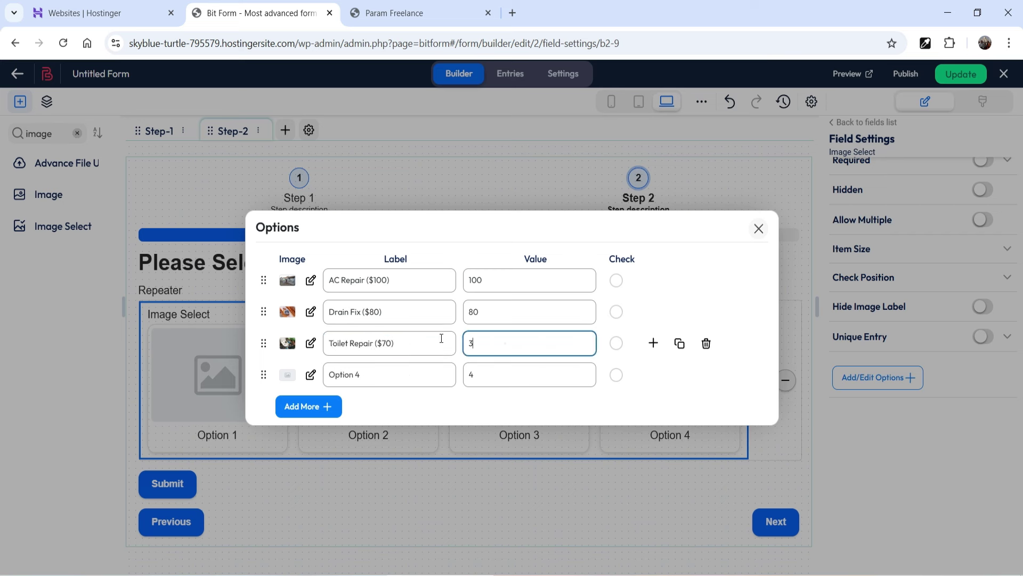
double_click(502, 342)
text(70)
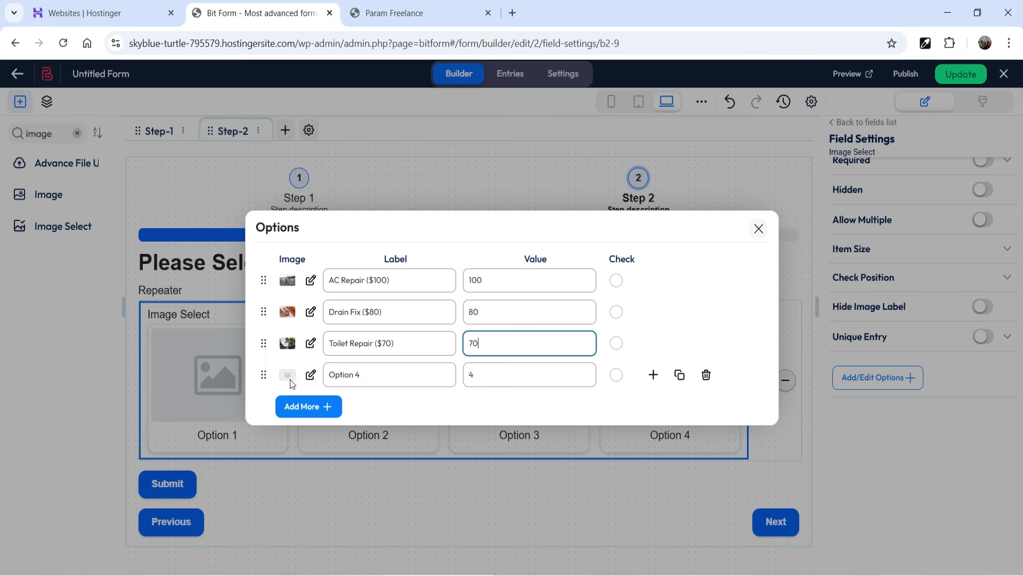
- Assign Water-Heater-Installation-21.jpg from the media library as the image of the fourth image option
click(311, 374)
click(443, 147)
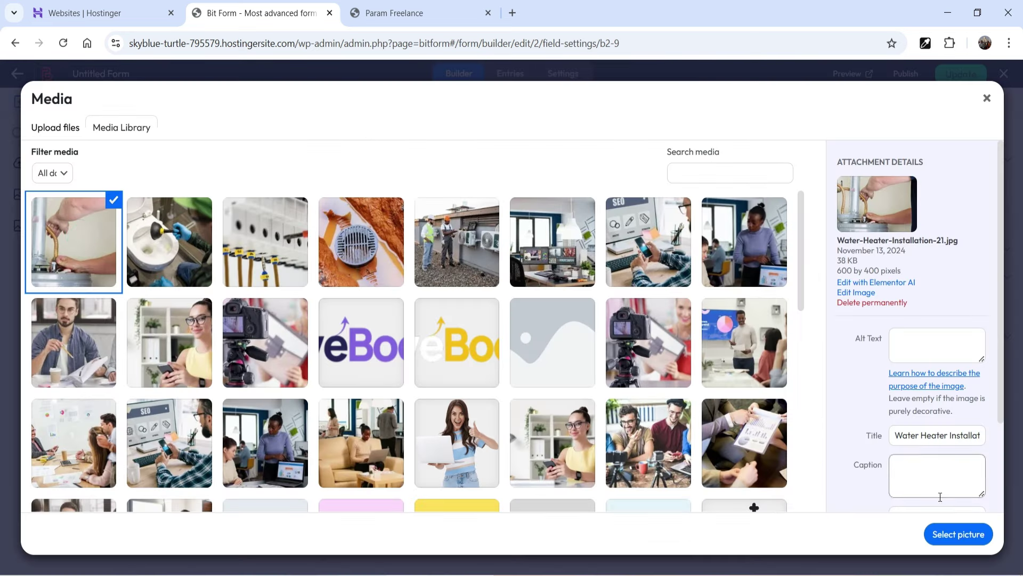
click(973, 533)
- Label the fourth image option "Water Heater Repair ($120)" and set its value to 120
double_click(417, 380)
key(ctrl+a)
text(Water Head)
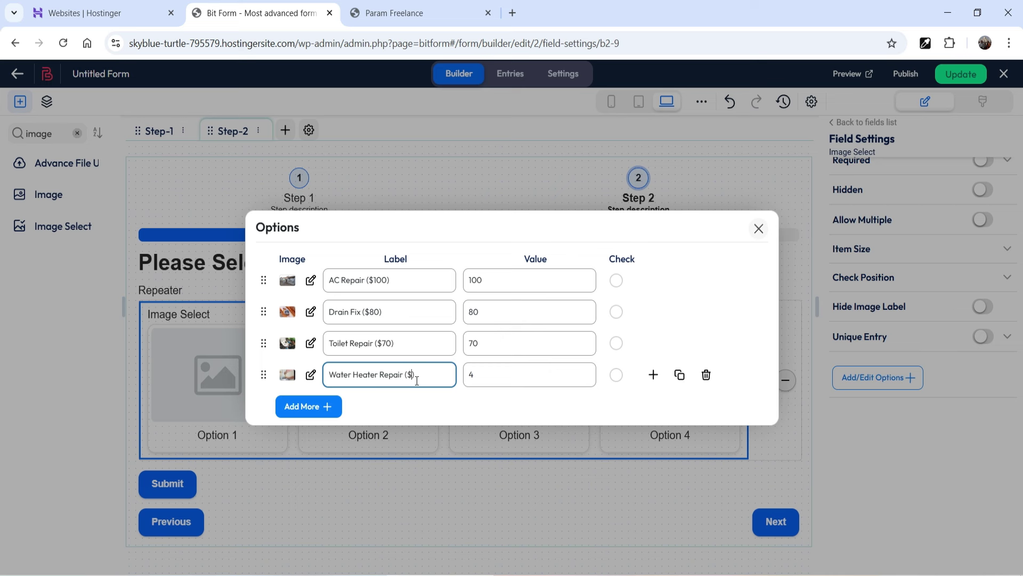
double_click(498, 376)
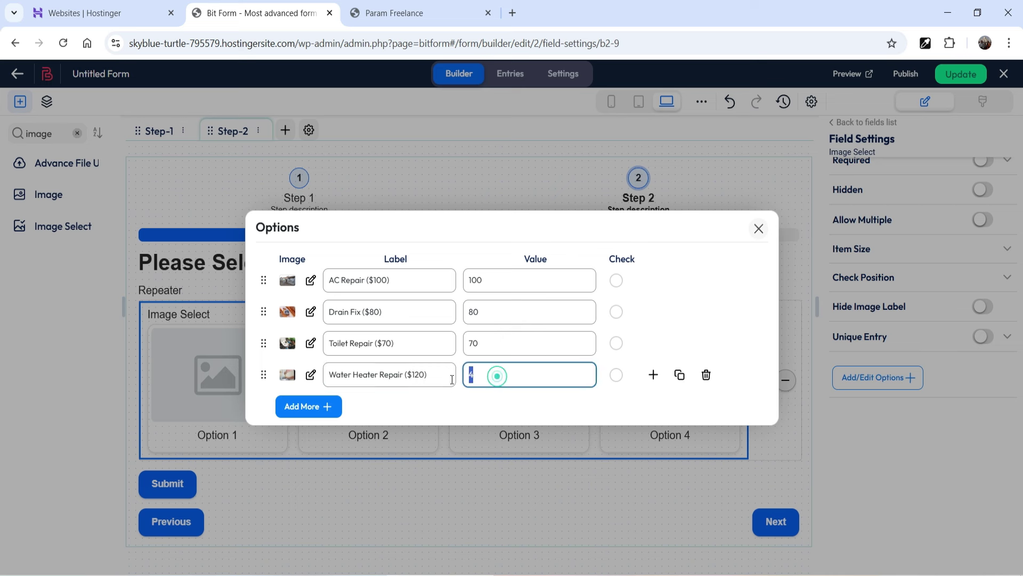
text(120)
- Add a fifth image option and give it the media library picture of the electrical switches and yellow-black cables
click(308, 408)
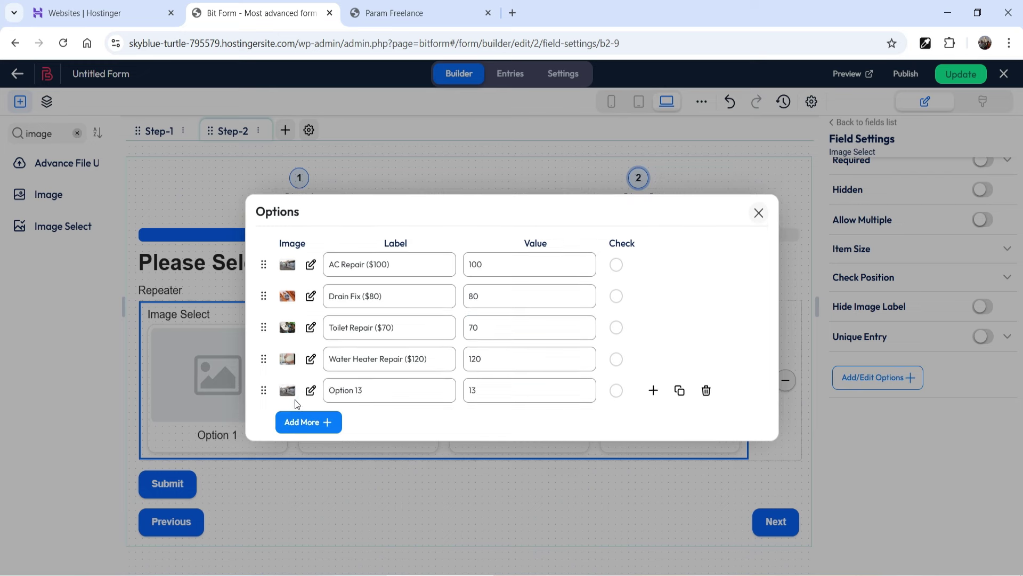
click(311, 390)
click(488, 349)
- Label the fifth image option "Electrical Point Repair", set its value to 50 and close the options list
triple_click(382, 390)
text(E)
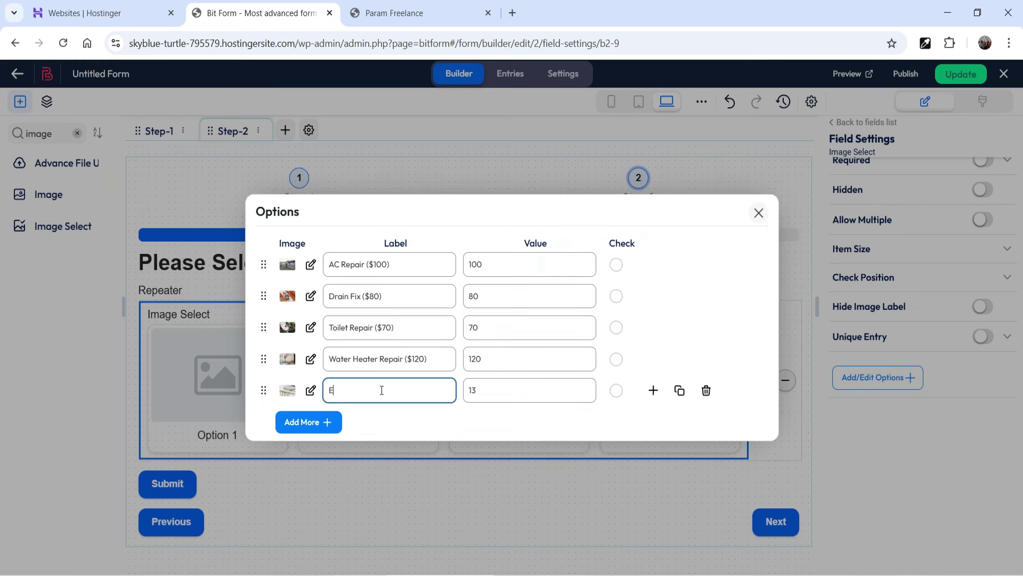
text(lectrical Point Repair)
click(498, 397)
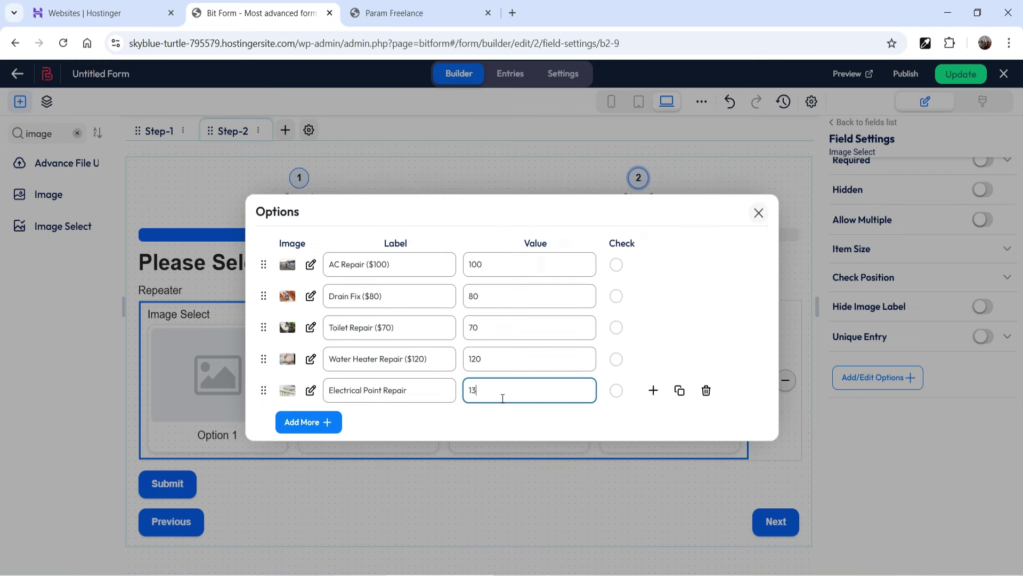
double_click(503, 399)
text(50)
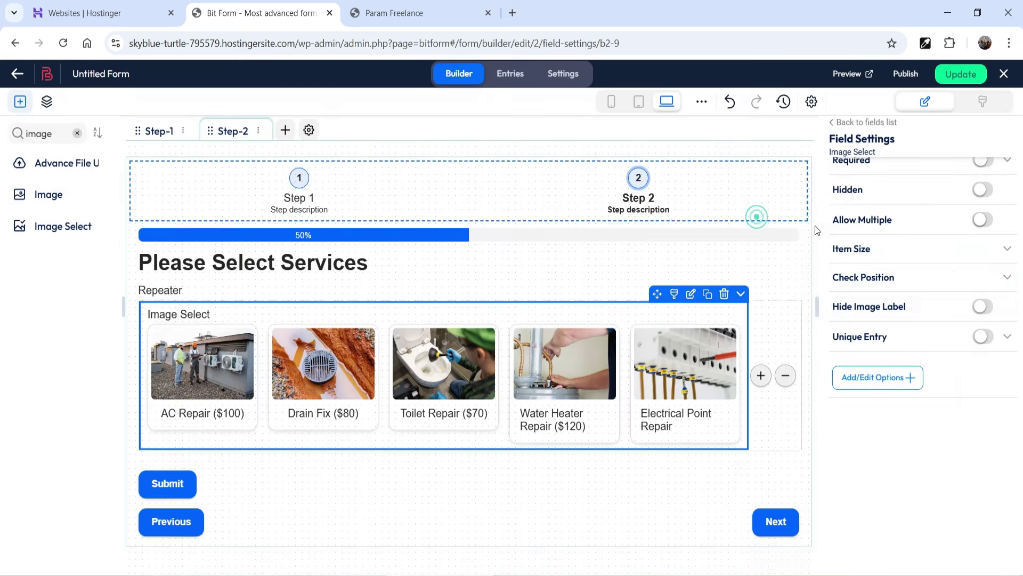
click(758, 216)
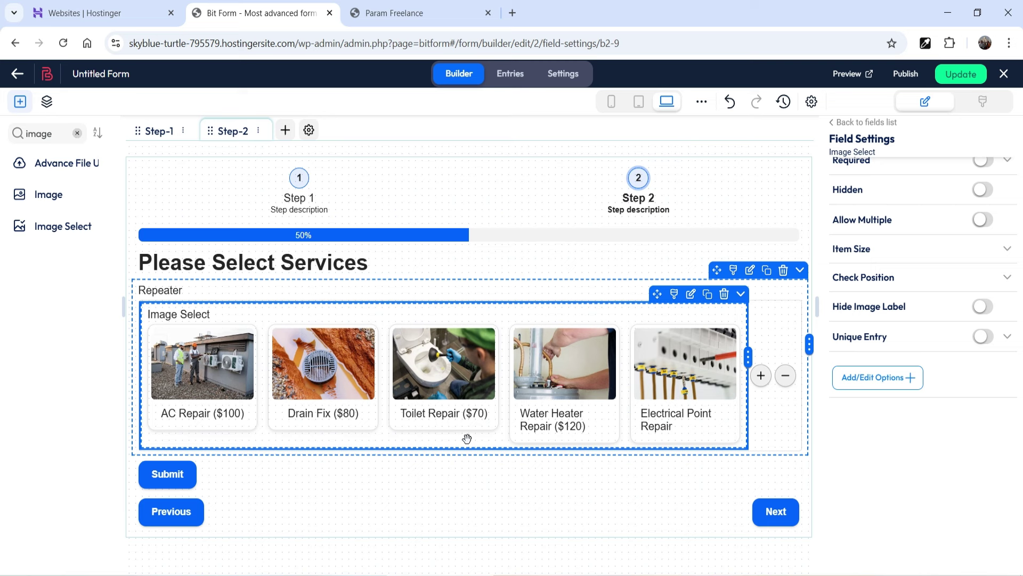
- Add a Number field inside the Repeater and place it directly below the Image Select field
double_click(52, 133)
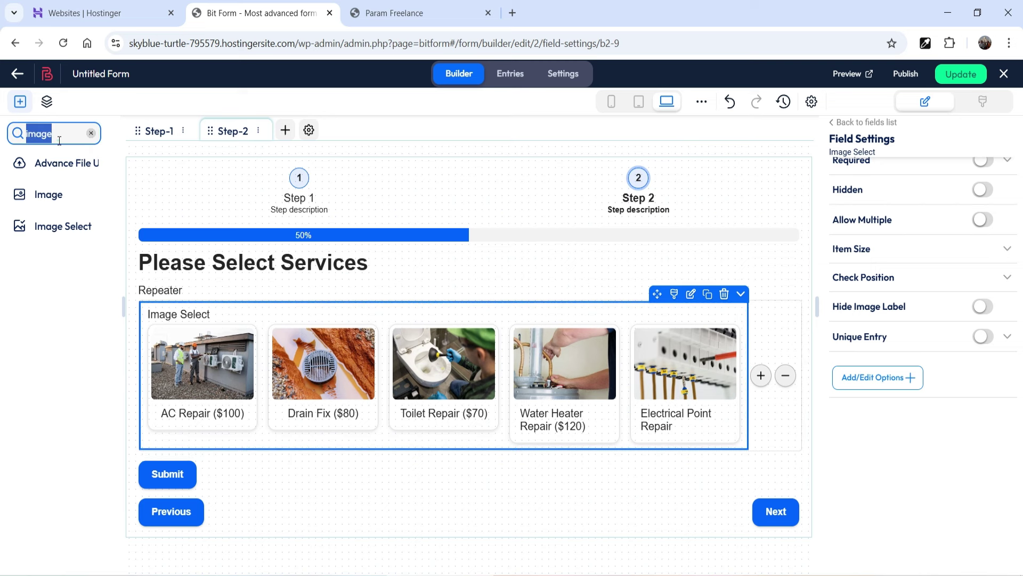
text(num)
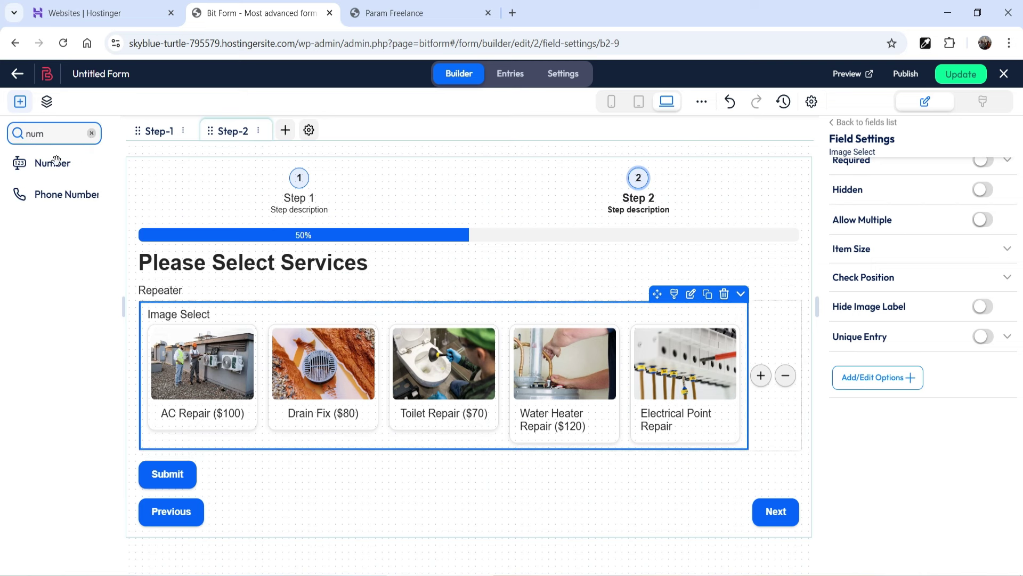
drag(56, 160, 248, 436)
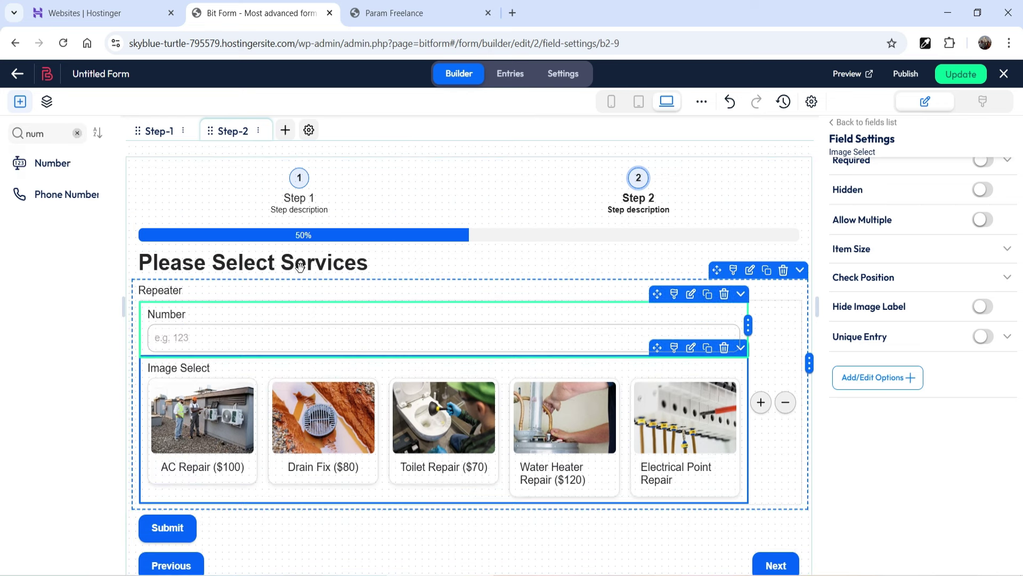
drag(657, 294, 658, 418)
drag(658, 348, 659, 344)
- Label the Number field below the service images "Quantity" and enable its admin label
click(228, 459)
scroll(590, 385, down, 1)
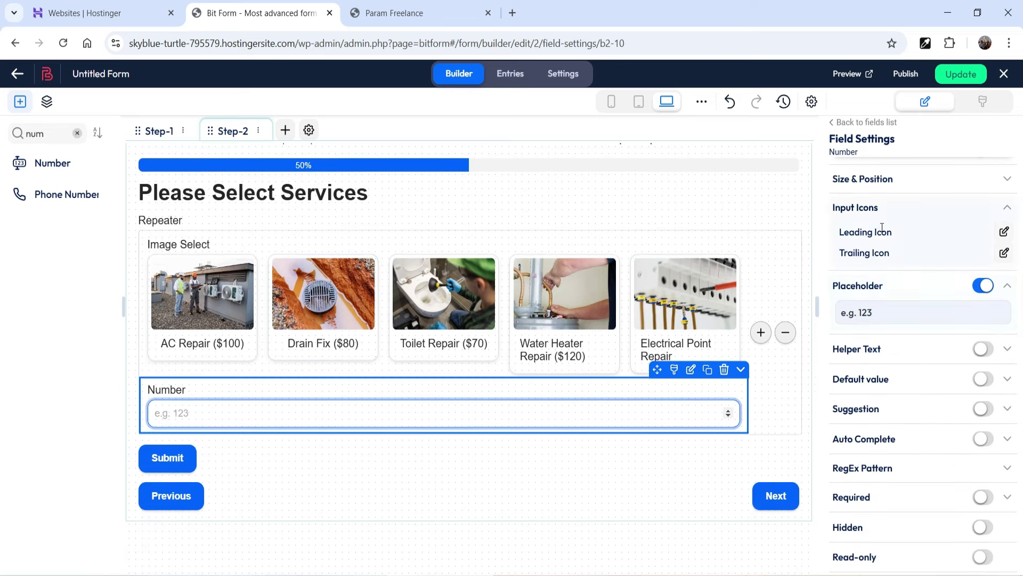
scroll(883, 227, up, 4)
click(885, 264)
double_click(885, 266)
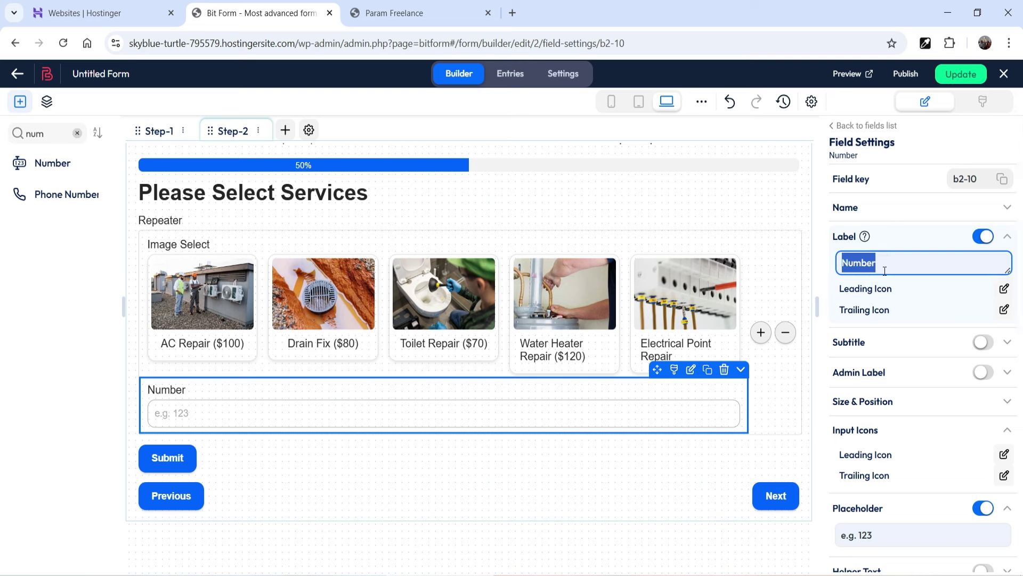
text(Quantity)
click(983, 373)
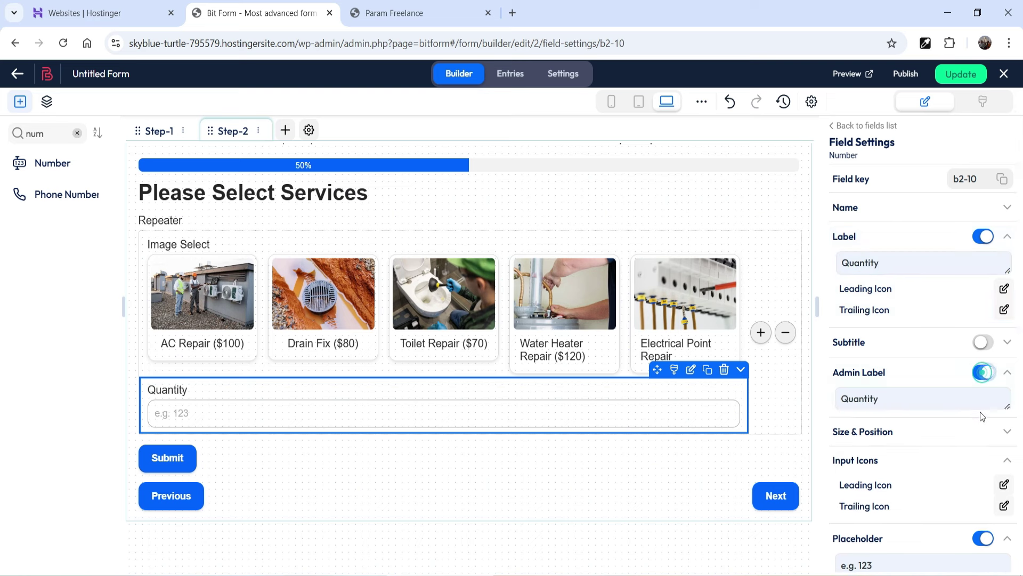
- Set both the placeholder and the default value of the Quantity field to 1
scroll(947, 376, down, 1)
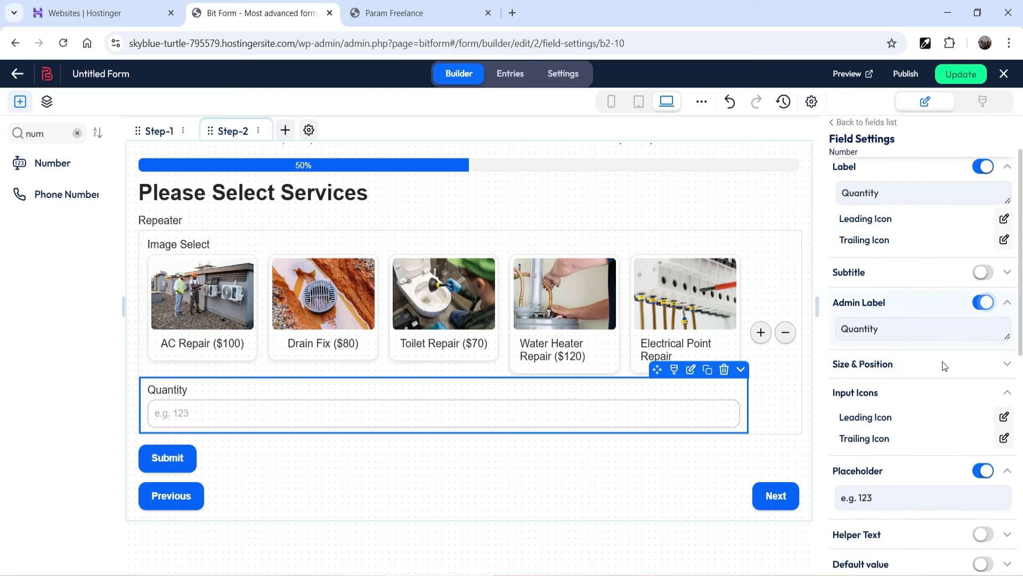
click(921, 498)
key(ctrl+a)
text(1)
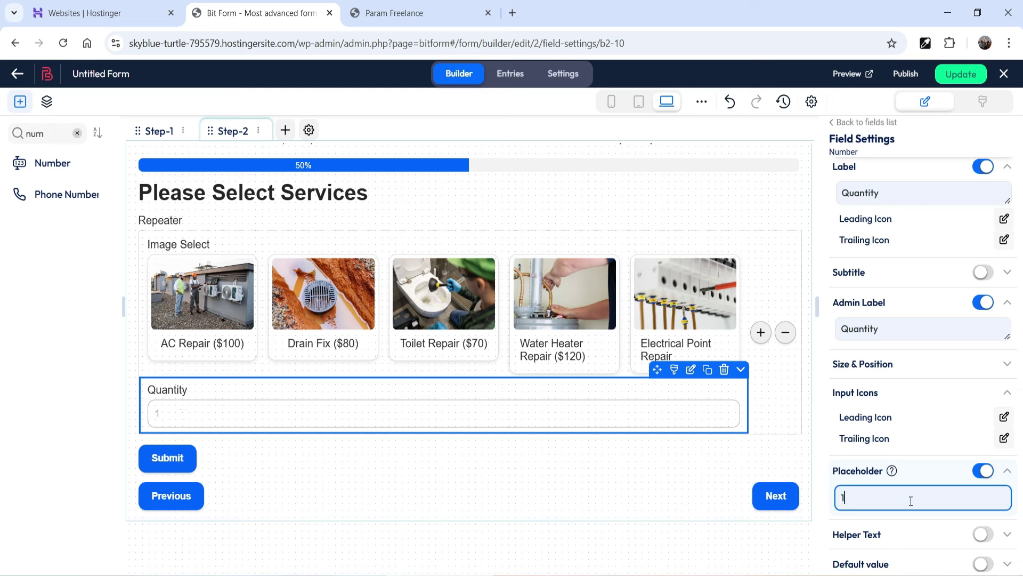
scroll(951, 436, down, 4)
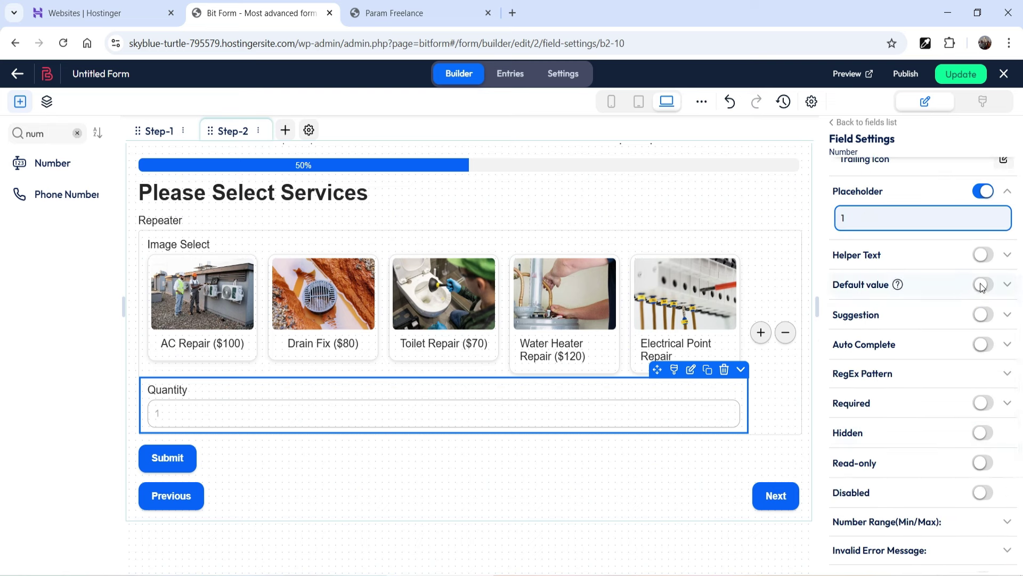
click(983, 284)
click(886, 313)
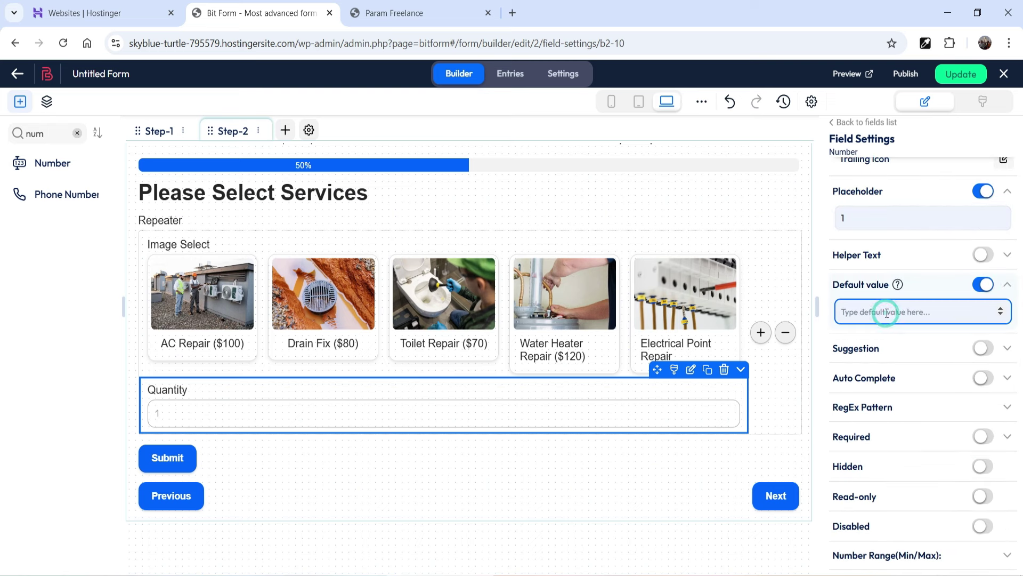
text(1)
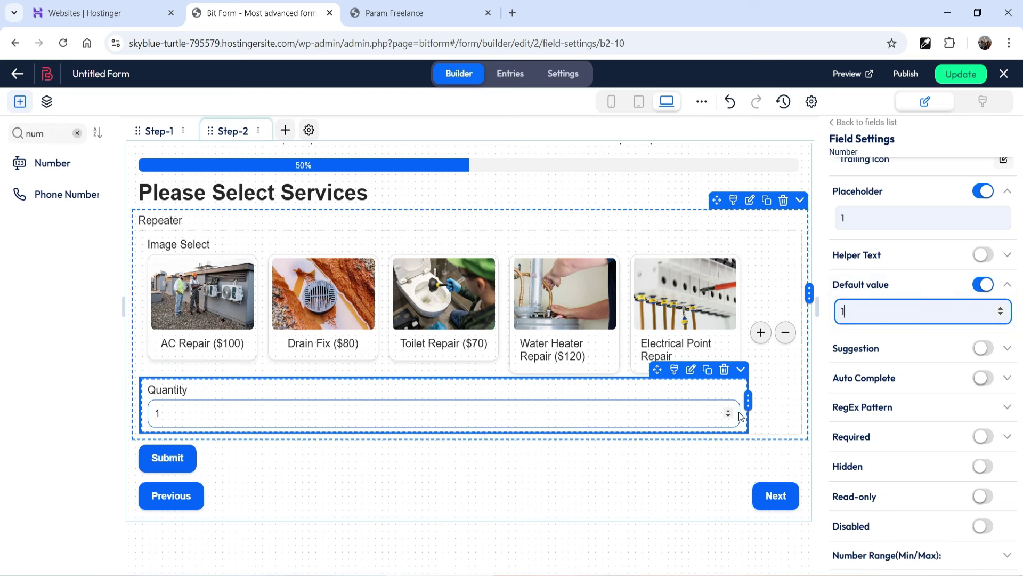
- Narrow the Quantity field to about one image card's width and place a second, similarly narrowed Number field beside it in the Repeater
drag(747, 399, 277, 393)
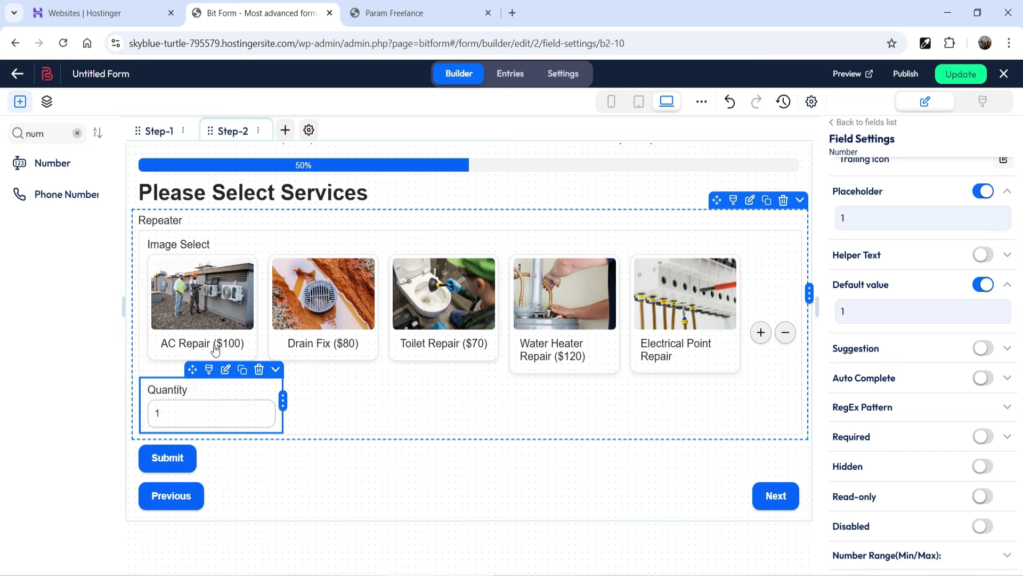
drag(48, 166, 429, 442)
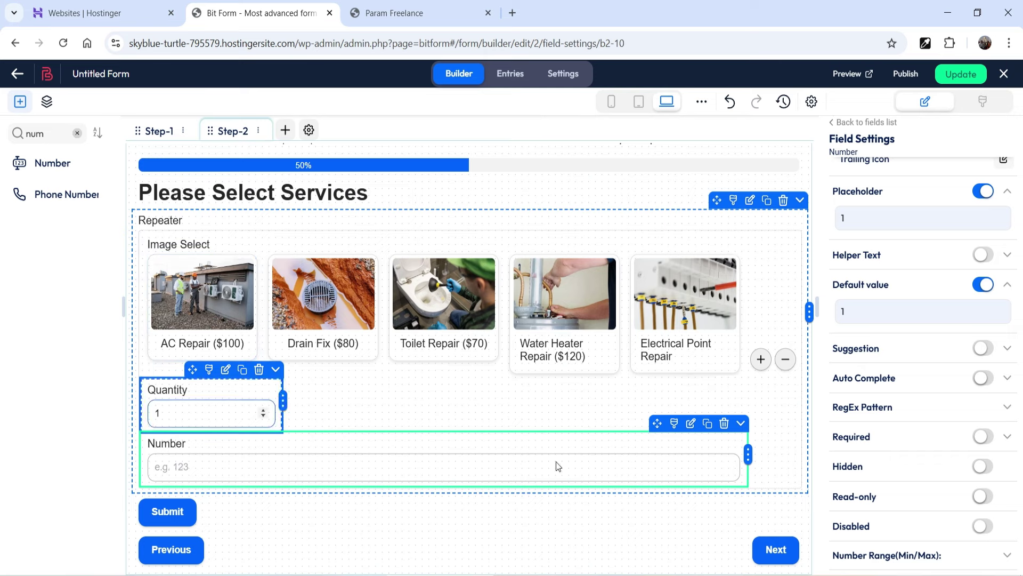
drag(748, 454, 298, 457)
drag(212, 423, 417, 385)
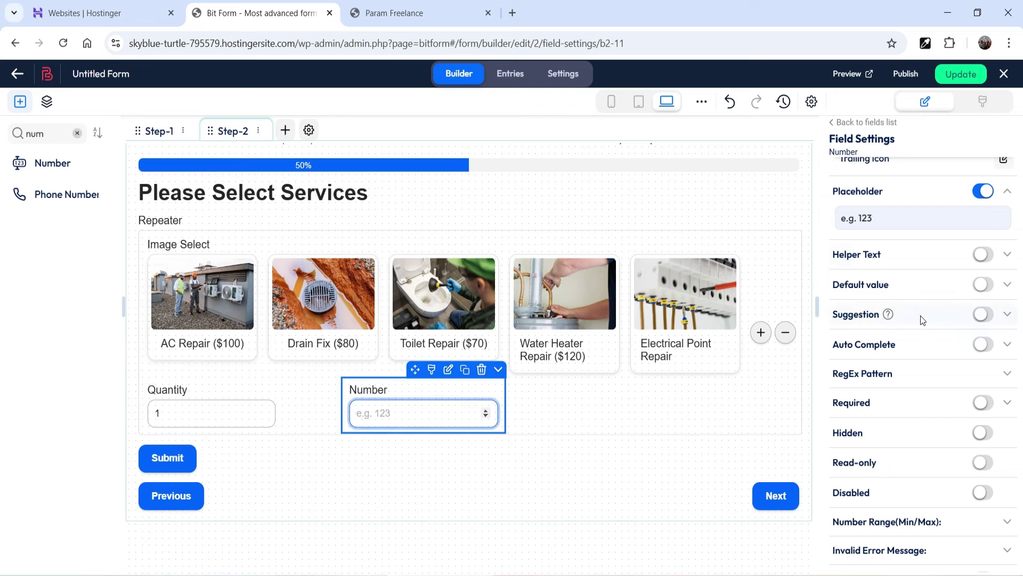
- Label the second Number field in the Repeater "Service Price" and enable its admin label
triple_click(900, 223)
scroll(900, 222, up, 5)
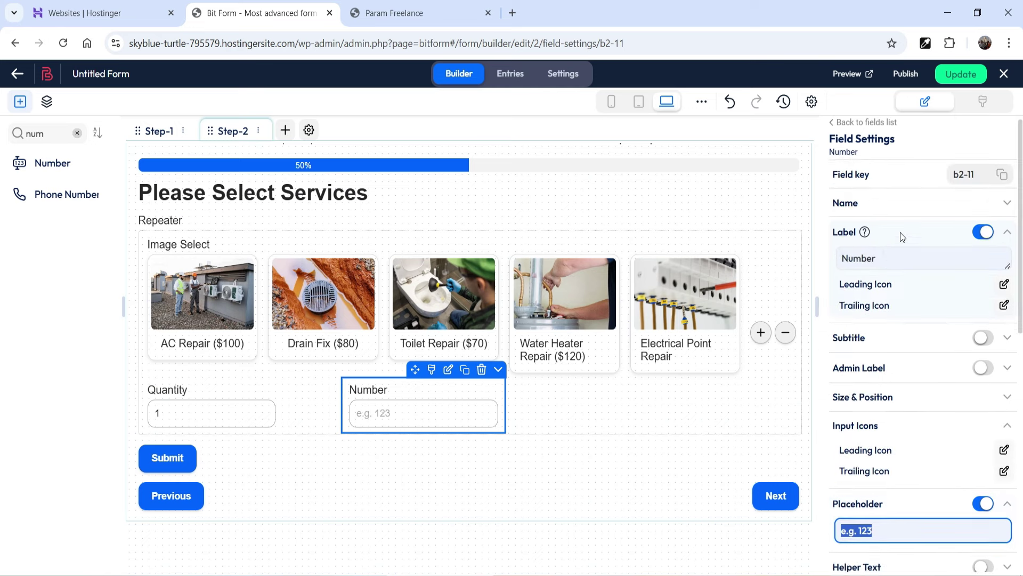
triple_click(873, 272)
text(Service Price)
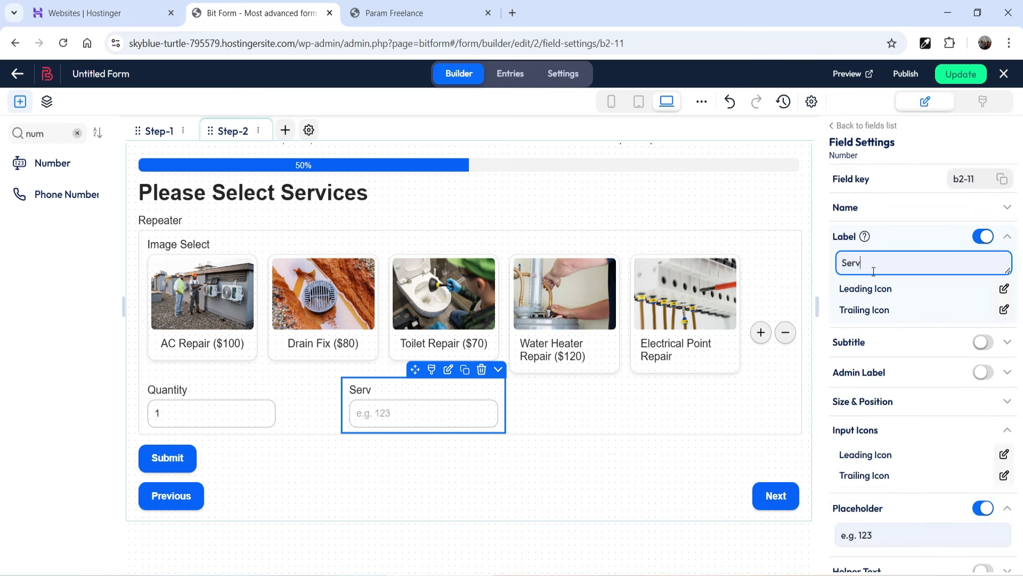
click(982, 373)
- Clear the placeholder text of the Service Price field
scroll(980, 373, down, 3)
scroll(953, 433, down, 3)
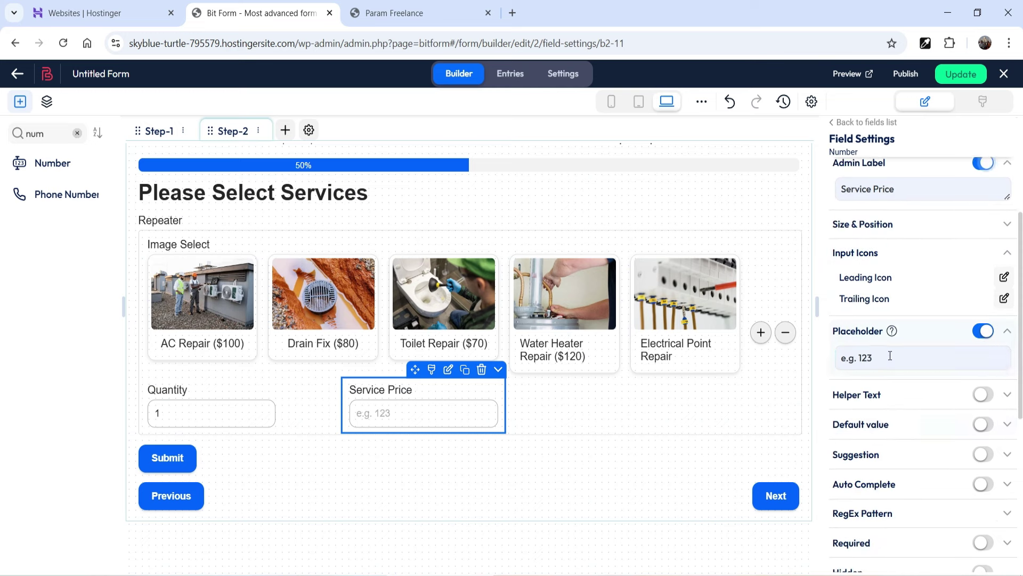
triple_click(889, 356)
key(BackSpace)
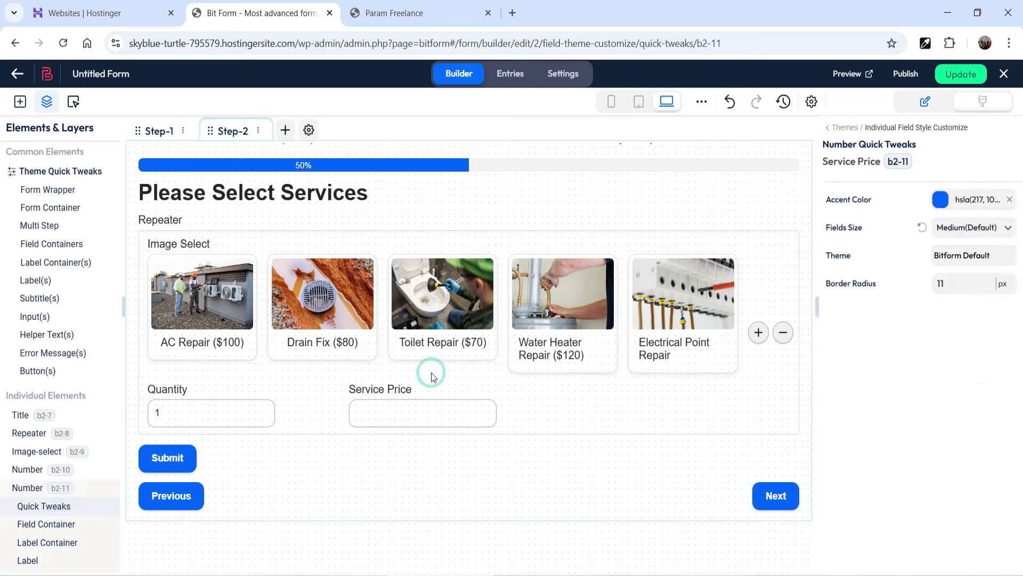
- Set the global theme's field border type to None and its font size to 20 px
click(42, 172)
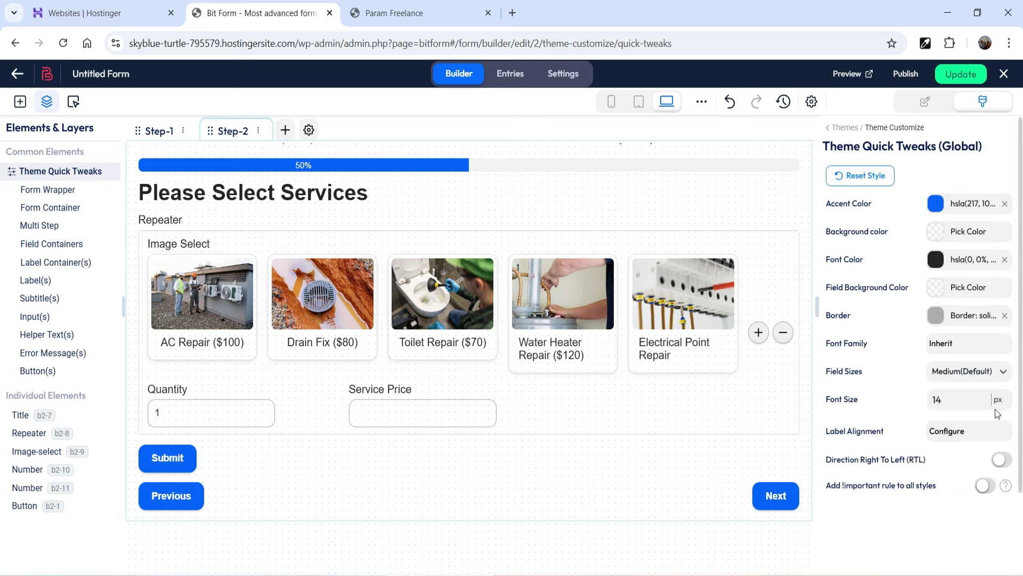
click(958, 317)
click(751, 282)
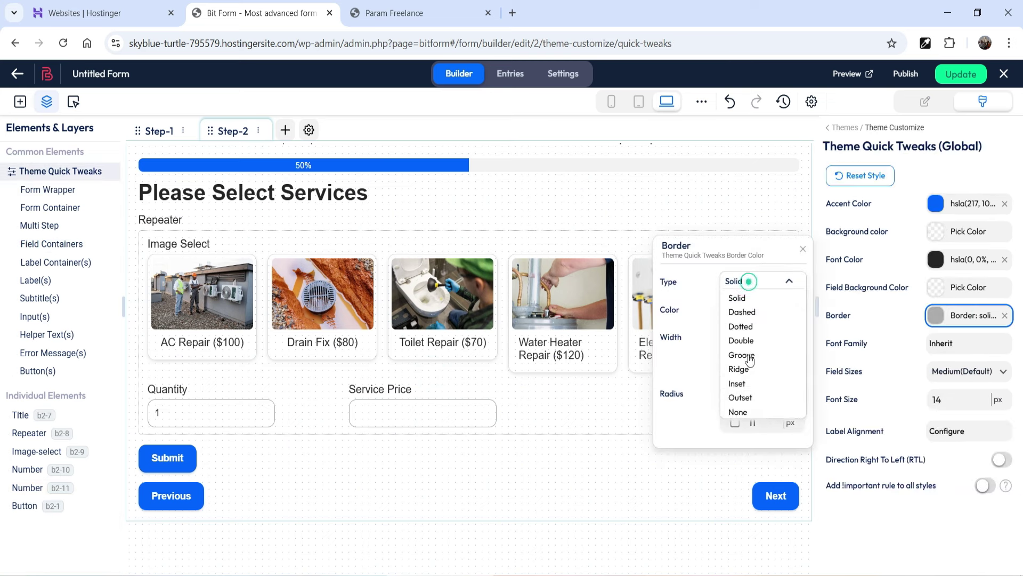
click(743, 408)
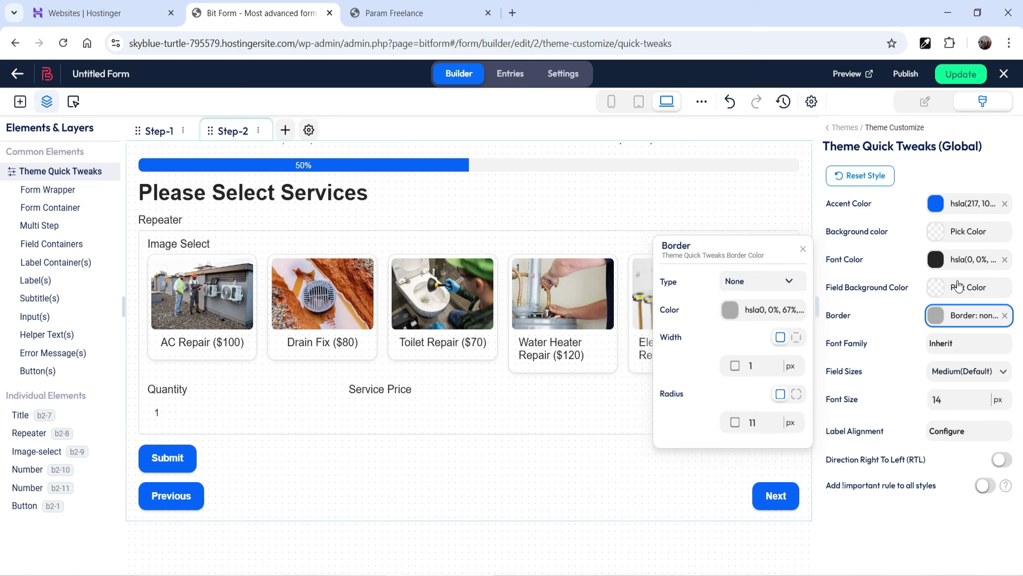
click(950, 401)
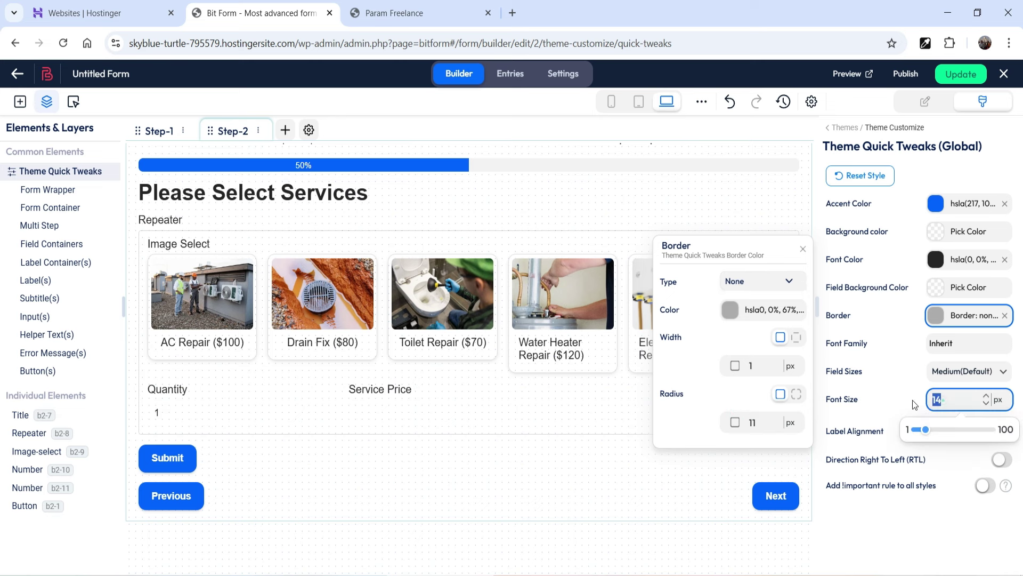
text(20)
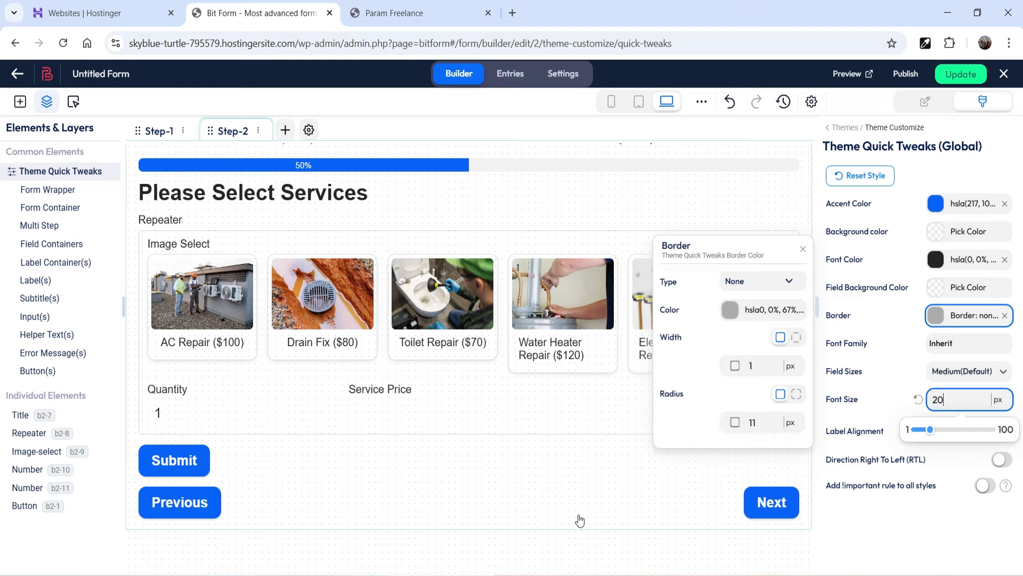
click(459, 389)
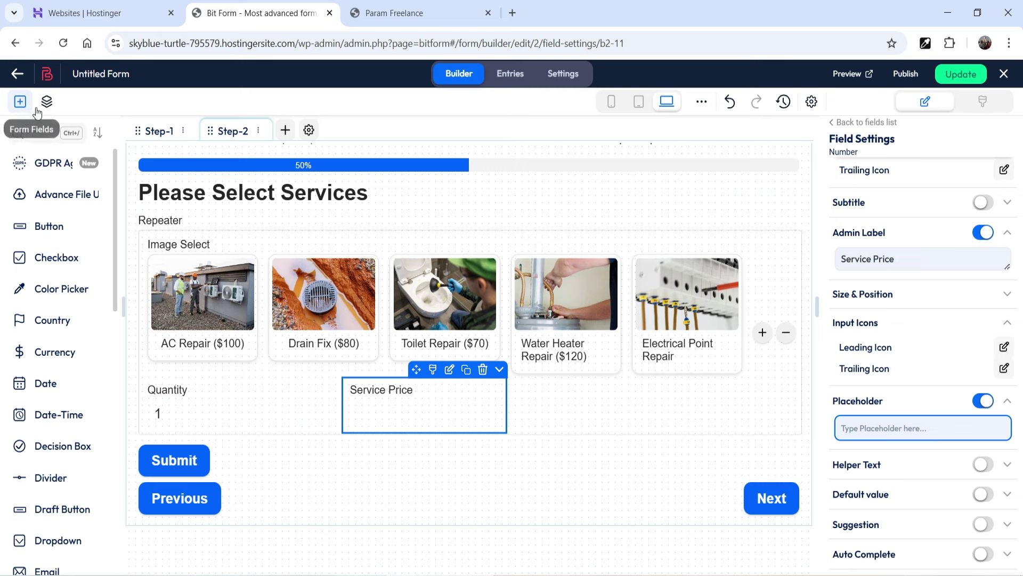
- Add a Section field to Step-2 and place it between the Repeater and the Submit button
click(101, 133)
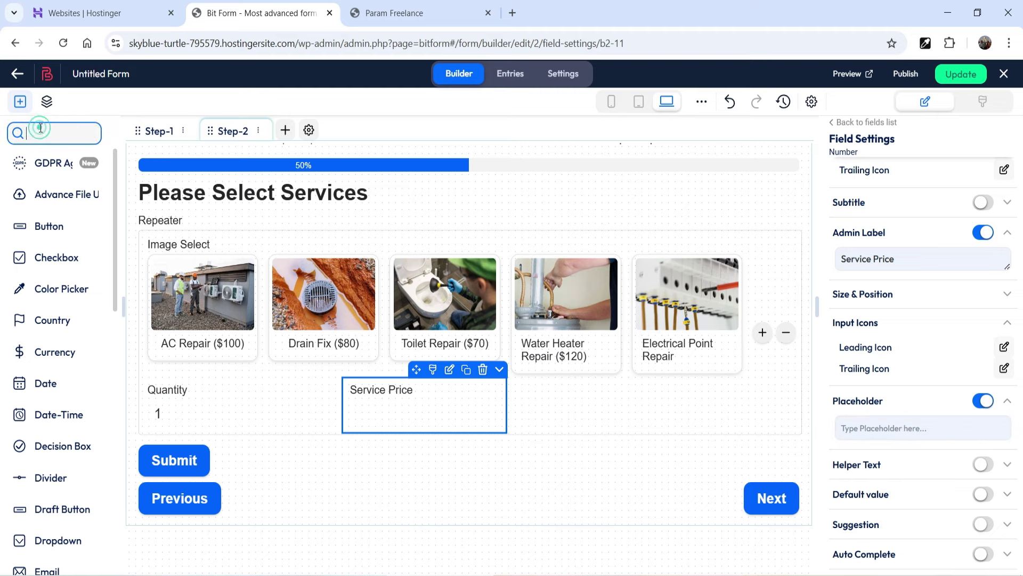
text(sect)
drag(36, 164, 238, 507)
scroll(339, 445, down, 3)
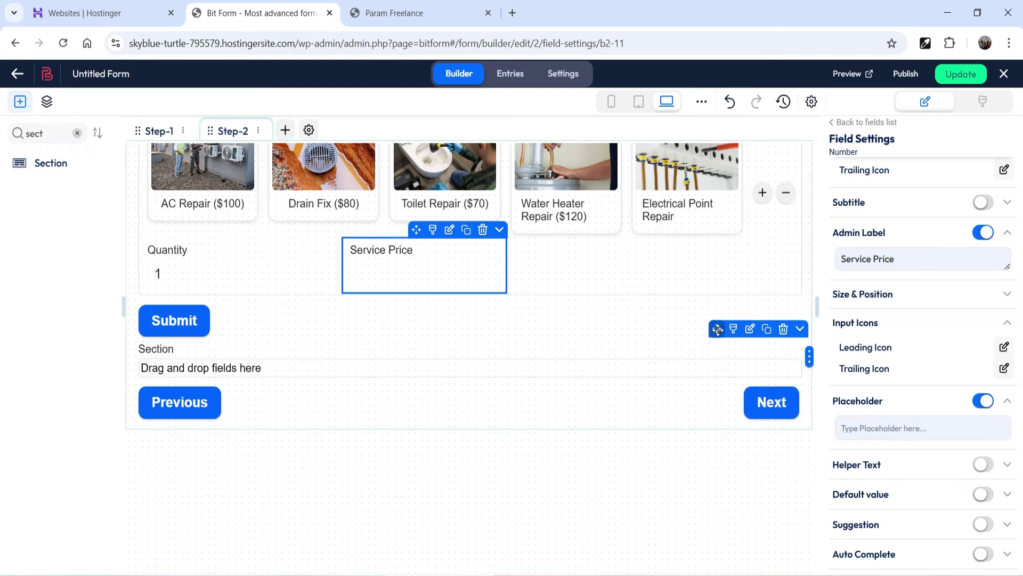
drag(717, 329, 711, 341)
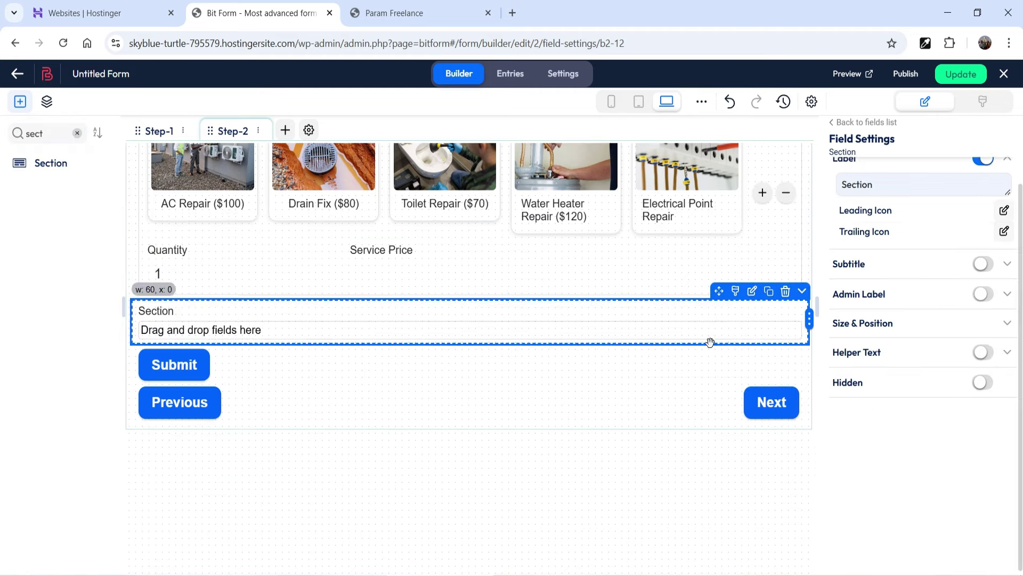
- Add a Number field inside the new Section below the Repeater
click(257, 329)
double_click(53, 137)
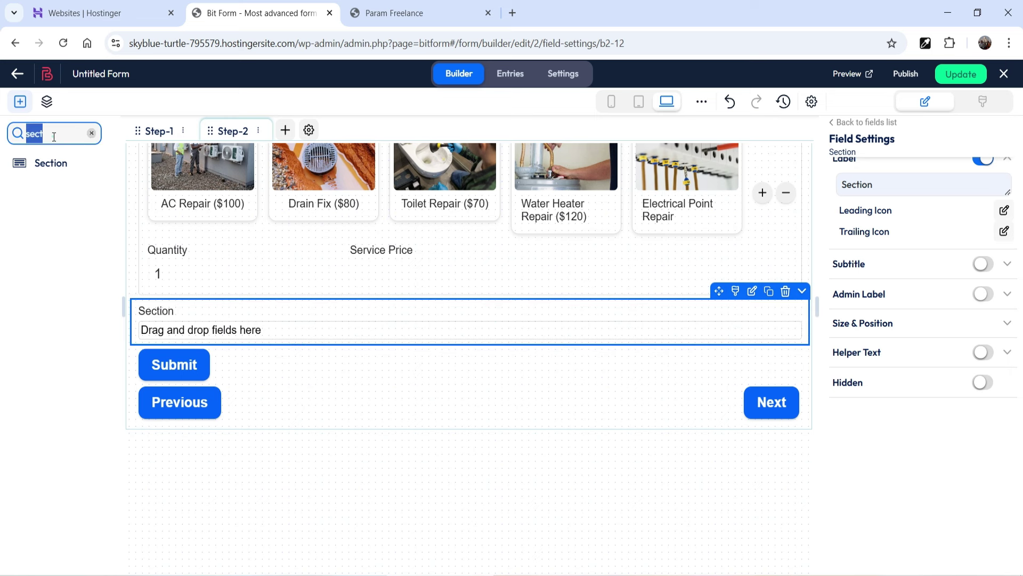
text(Num)
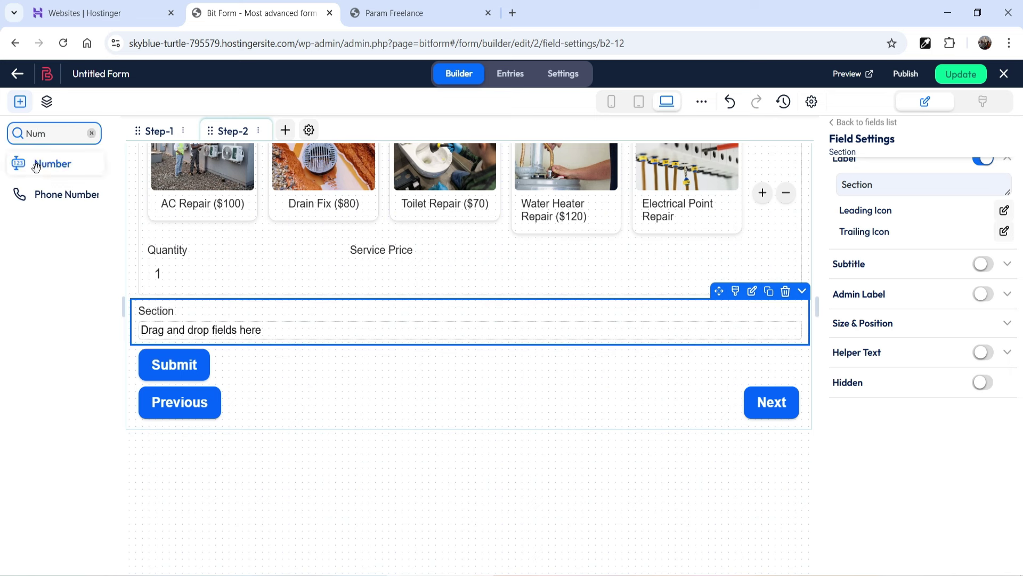
drag(39, 162, 256, 344)
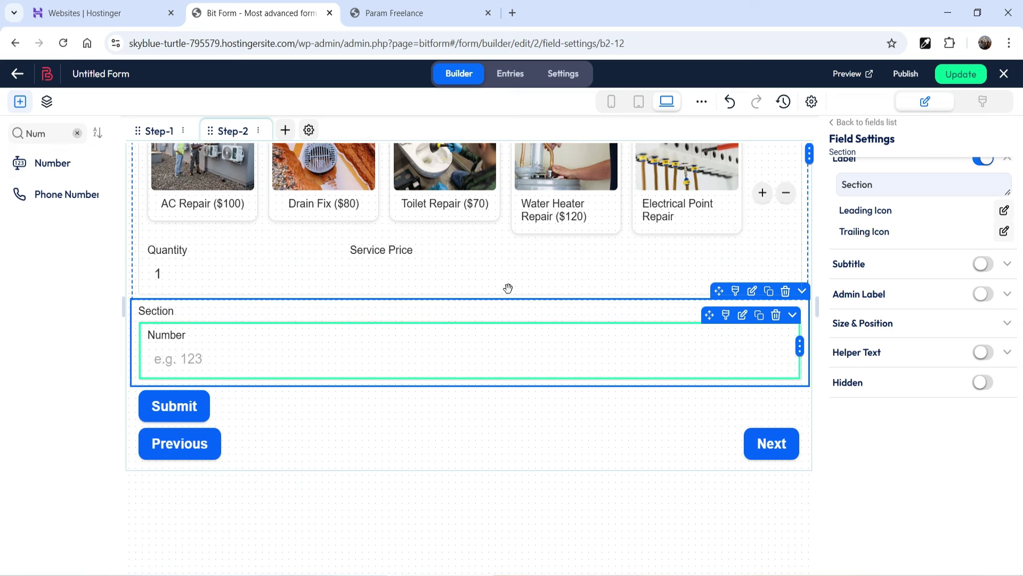
- Label the Section's Number field "Sub Total" with its admin label enabled, and narrow it to a width of about 22 grid units
scroll(655, 370, up, 3)
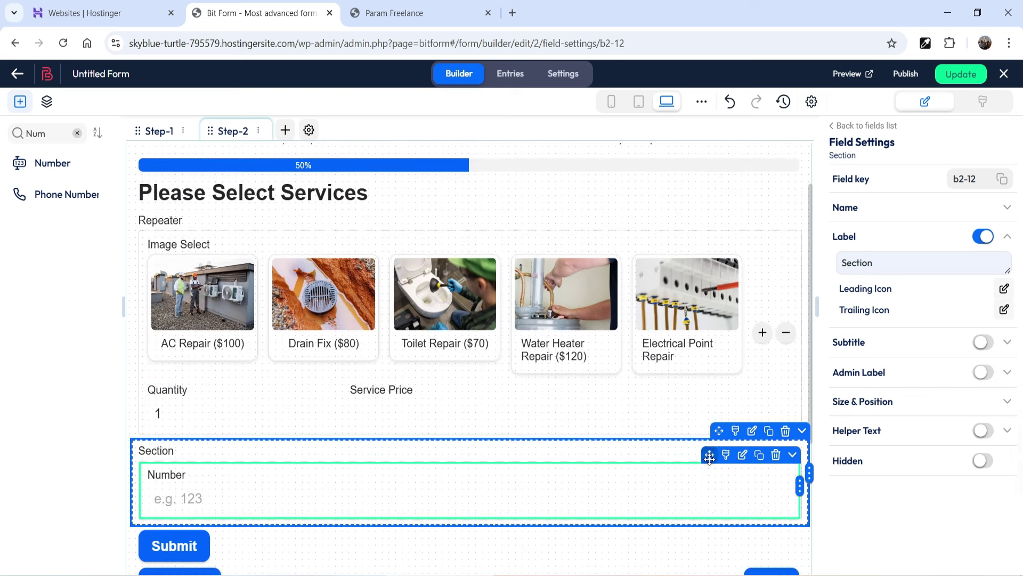
click(710, 457)
double_click(855, 253)
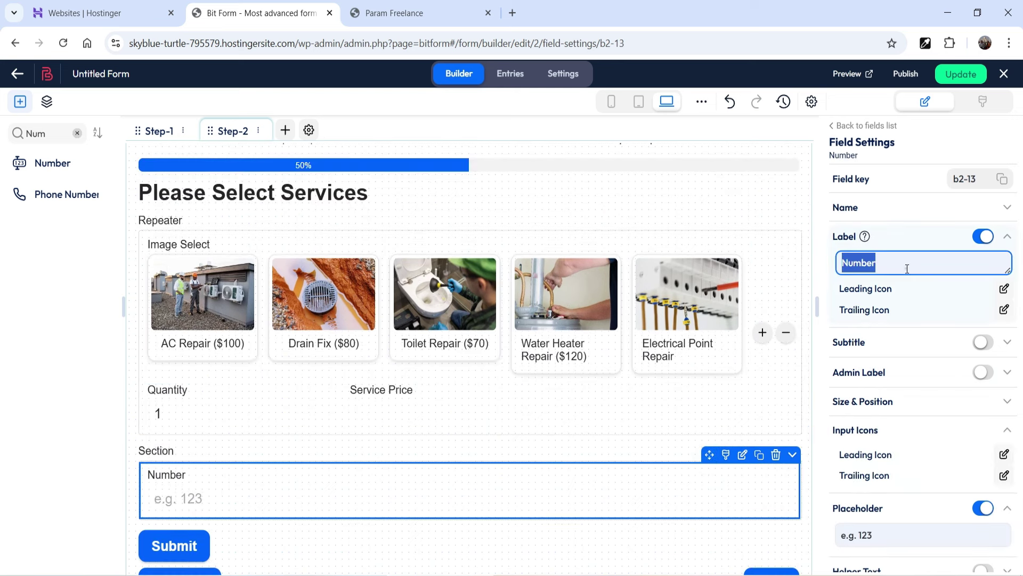
text(Sub Total)
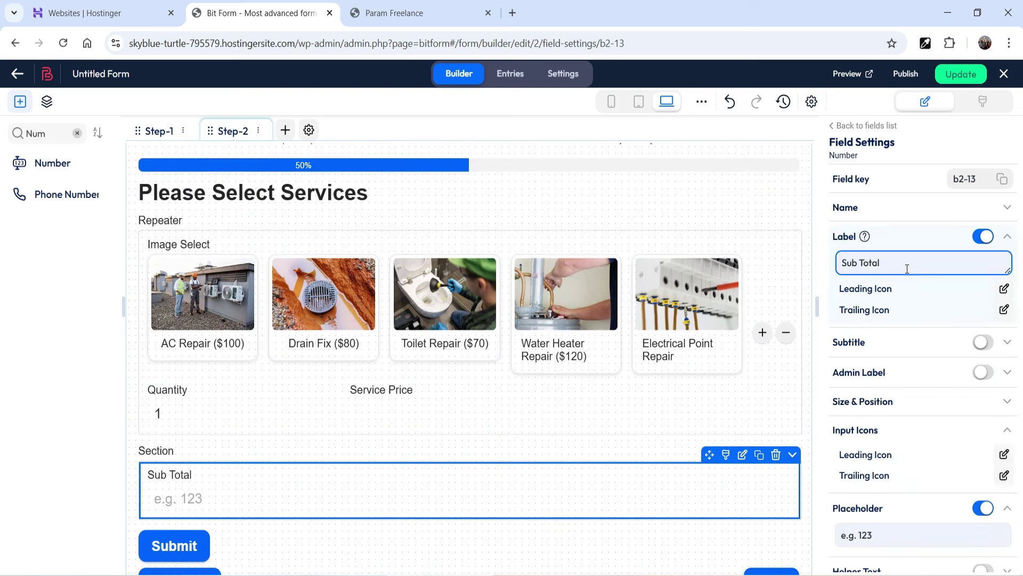
scroll(907, 269, down, 2)
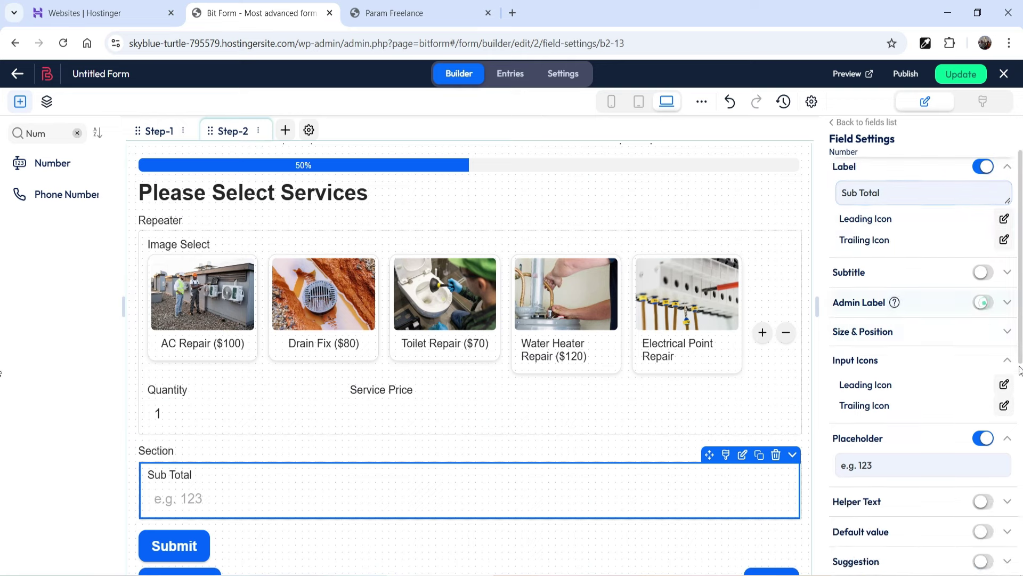
click(982, 300)
scroll(922, 373, down, 3)
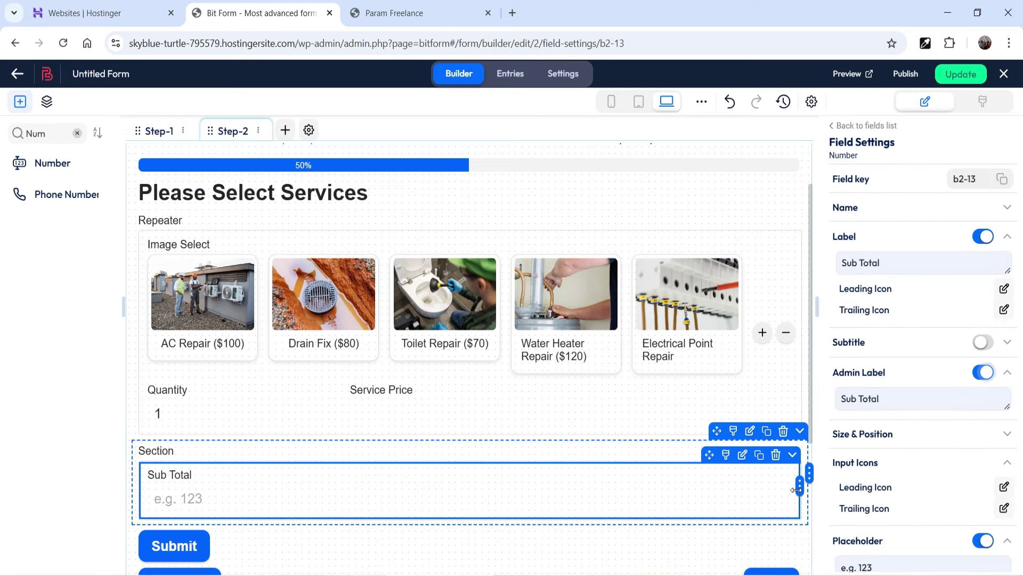
drag(799, 486, 404, 497)
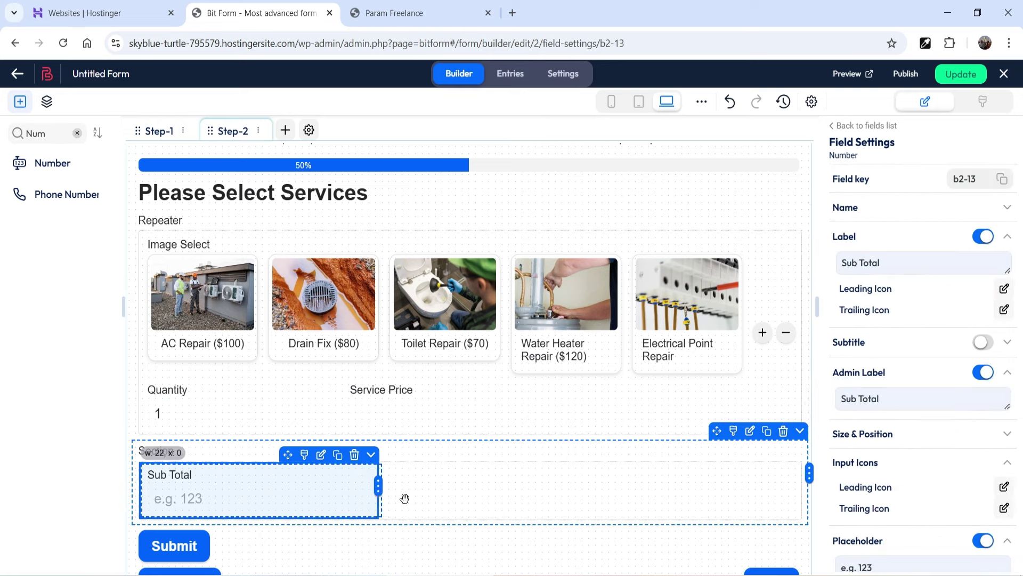
- Check the border and font size in the global theme quick tweaks, and return to the Sub Total field's settings
click(311, 455)
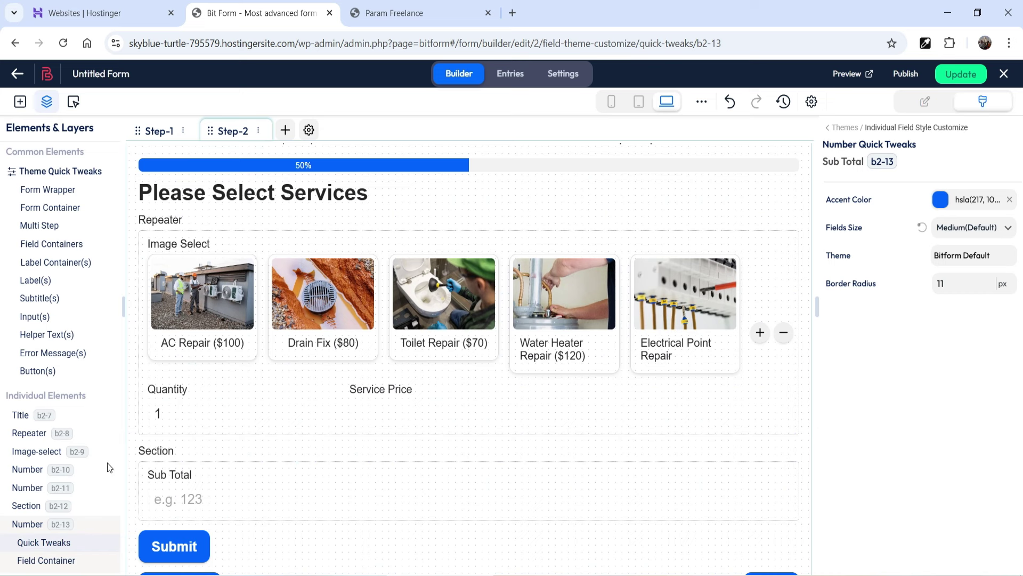
click(45, 171)
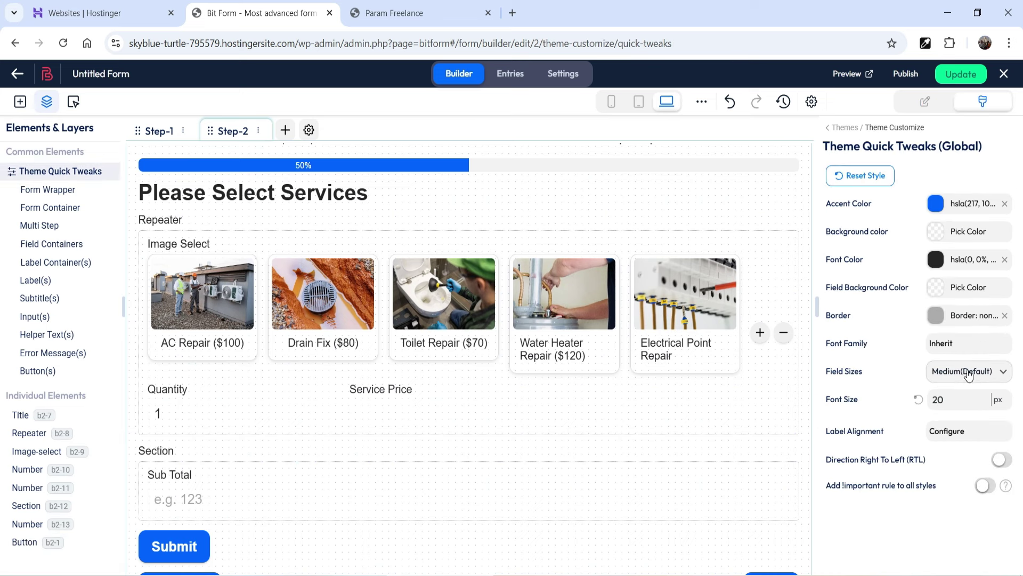
click(964, 315)
click(954, 399)
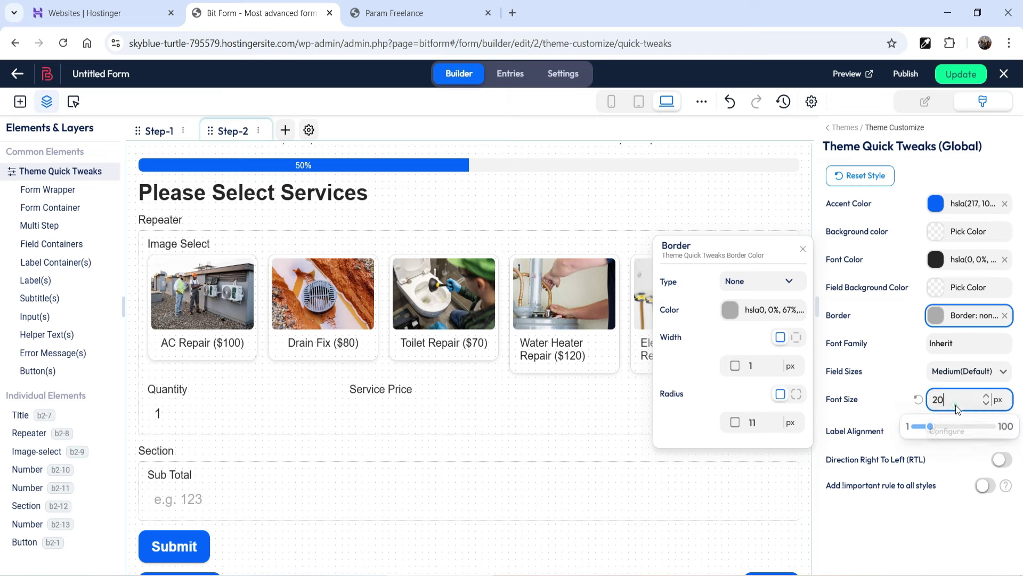
click(314, 504)
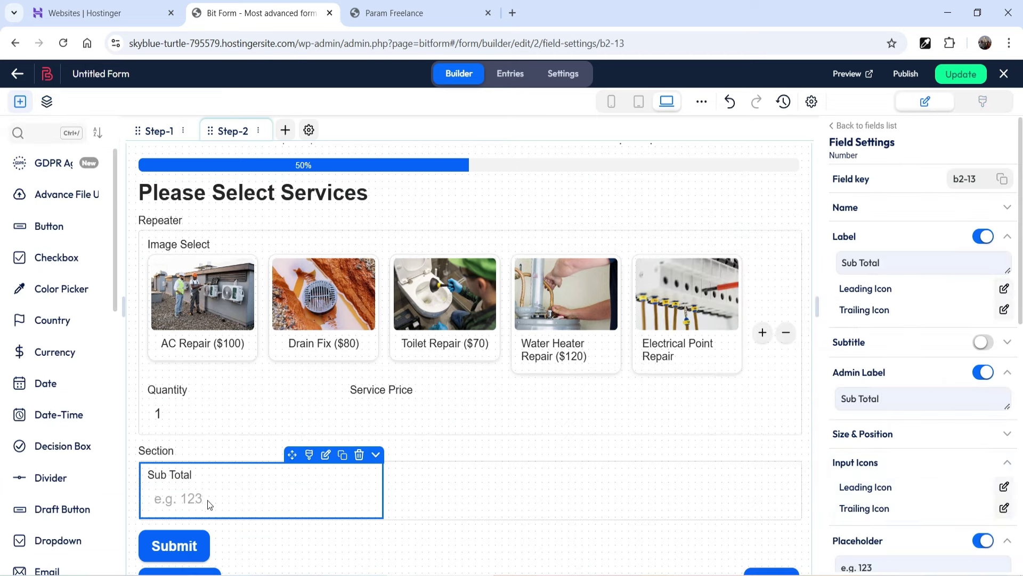
- Clear the placeholder text of the Sub Total field
scroll(999, 415, down, 4)
triple_click(898, 355)
key(BackSpace)
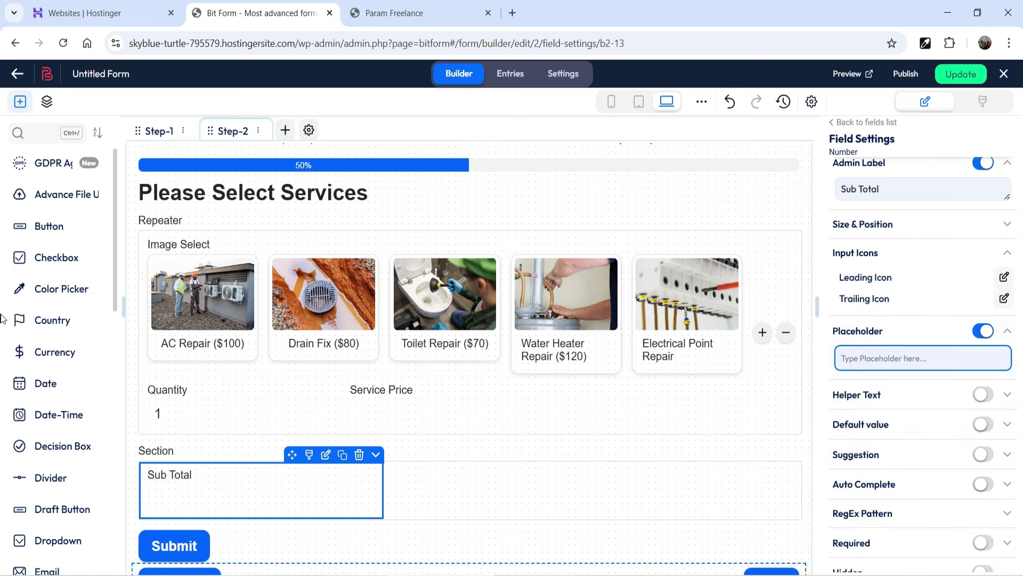
- Add another Number field to the Section, narrow it to about 24 grid units and place it beside Sub Total with a gap between them
click(46, 138)
text(n)
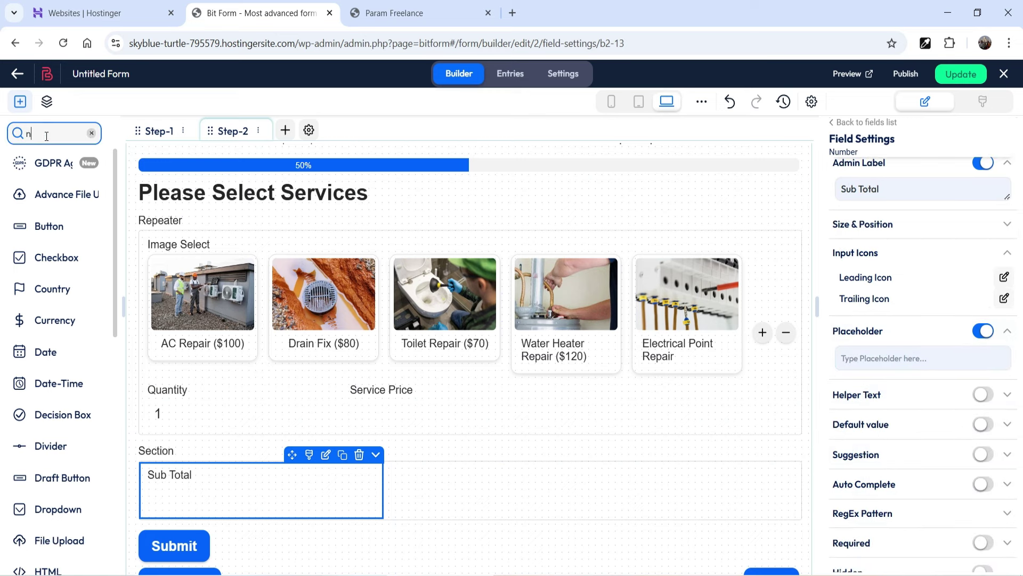
text(um)
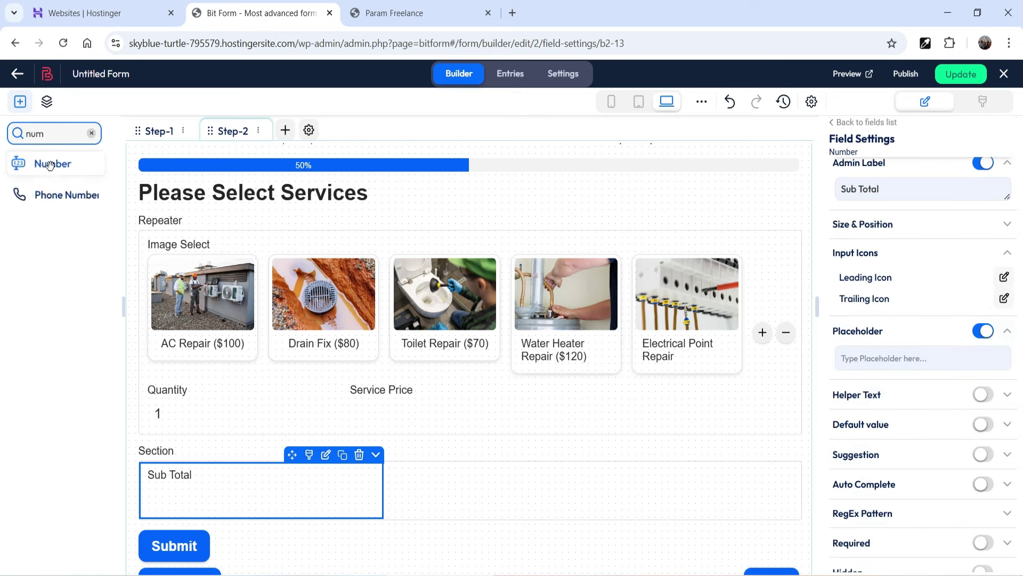
drag(52, 163, 481, 533)
scroll(470, 448, down, 3)
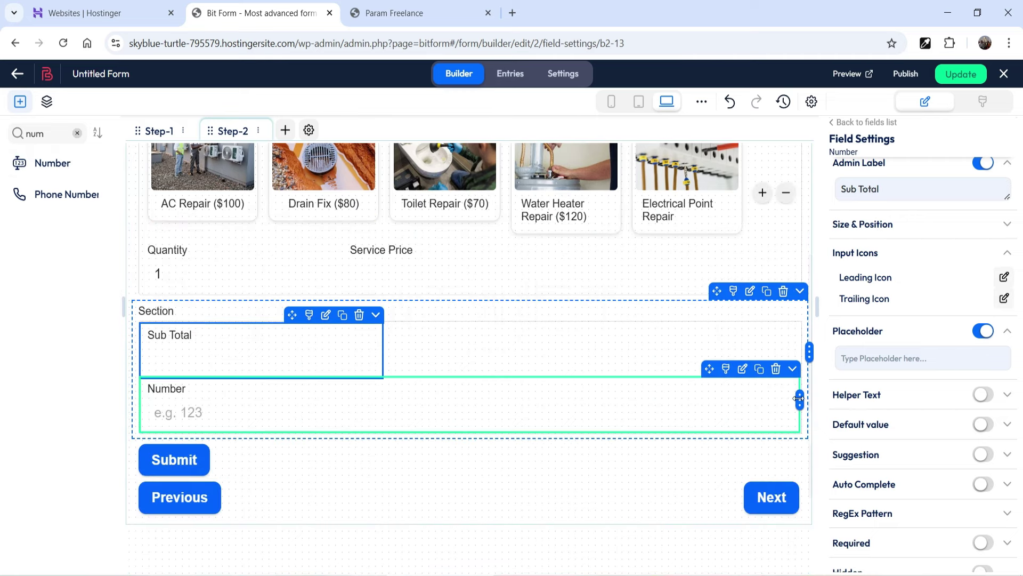
drag(799, 399, 370, 379)
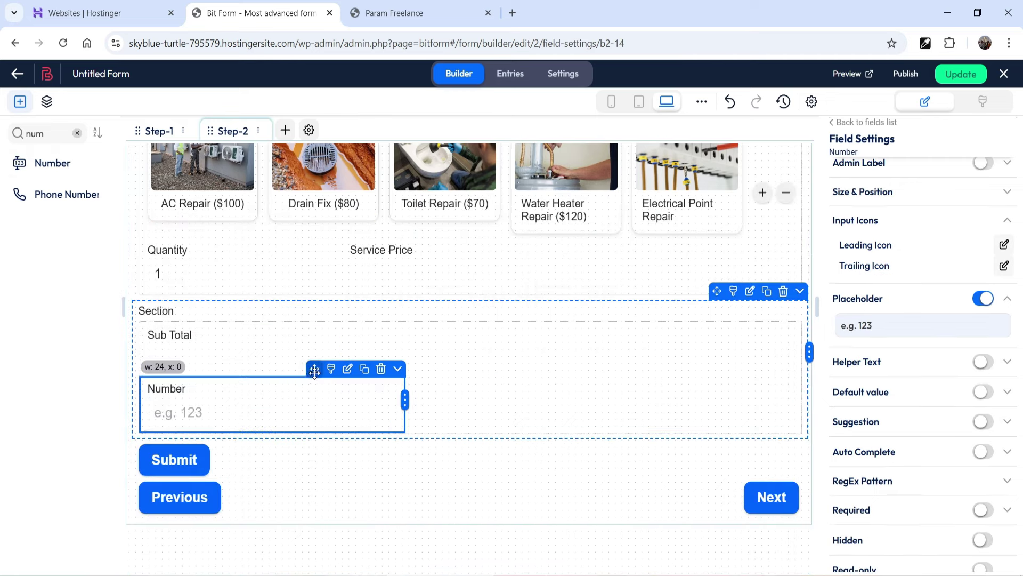
drag(310, 368, 676, 328)
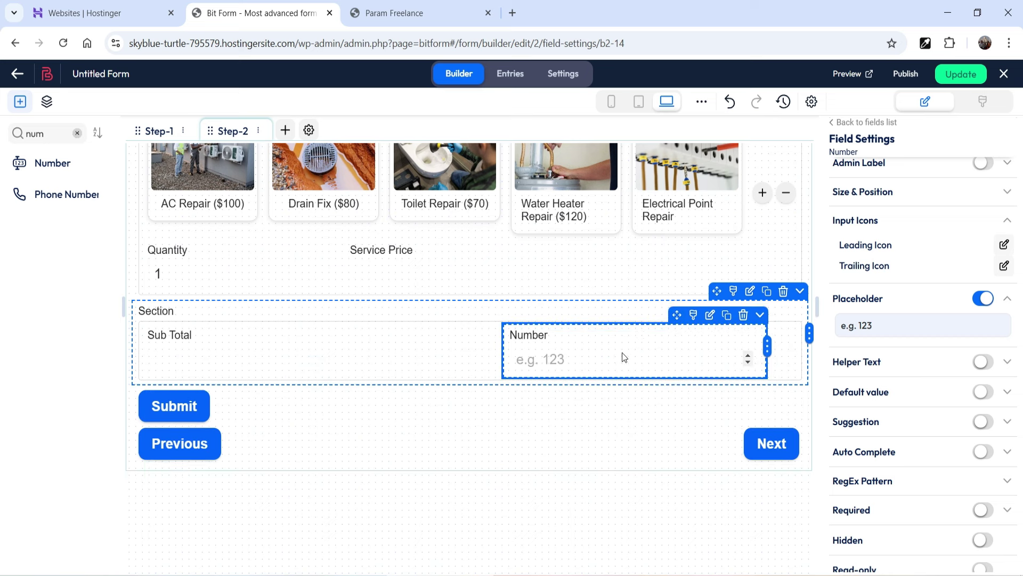
- Label the Number field beside Sub Total "Taxes" and enable its admin label
click(612, 340)
scroll(906, 320, up, 4)
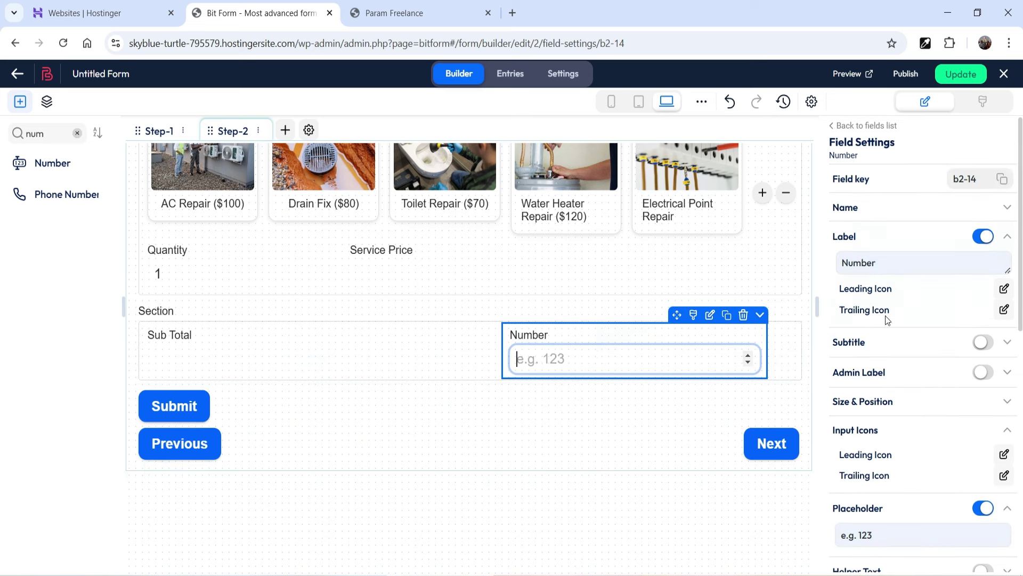
double_click(886, 269)
text(Taxes)
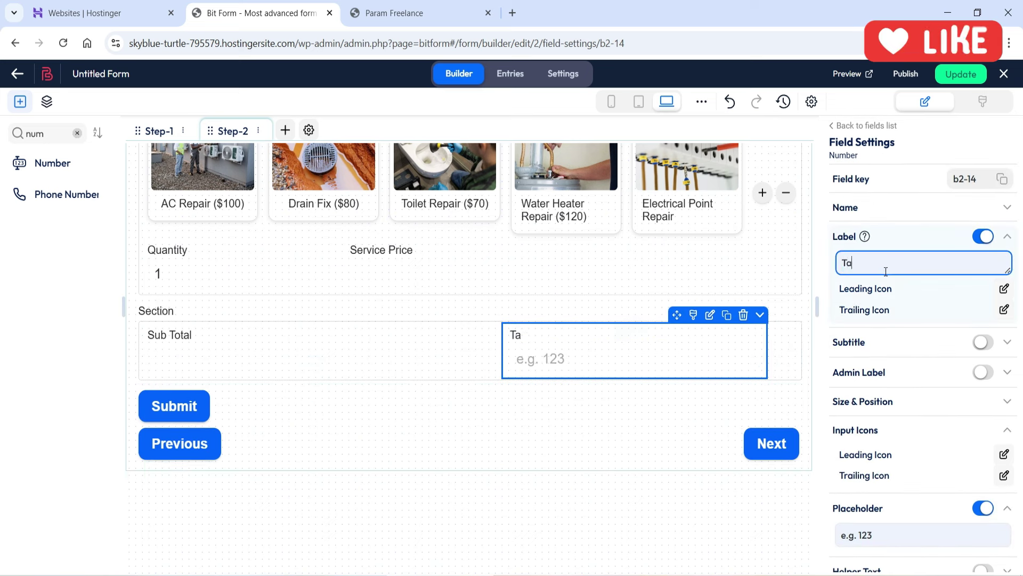
click(984, 372)
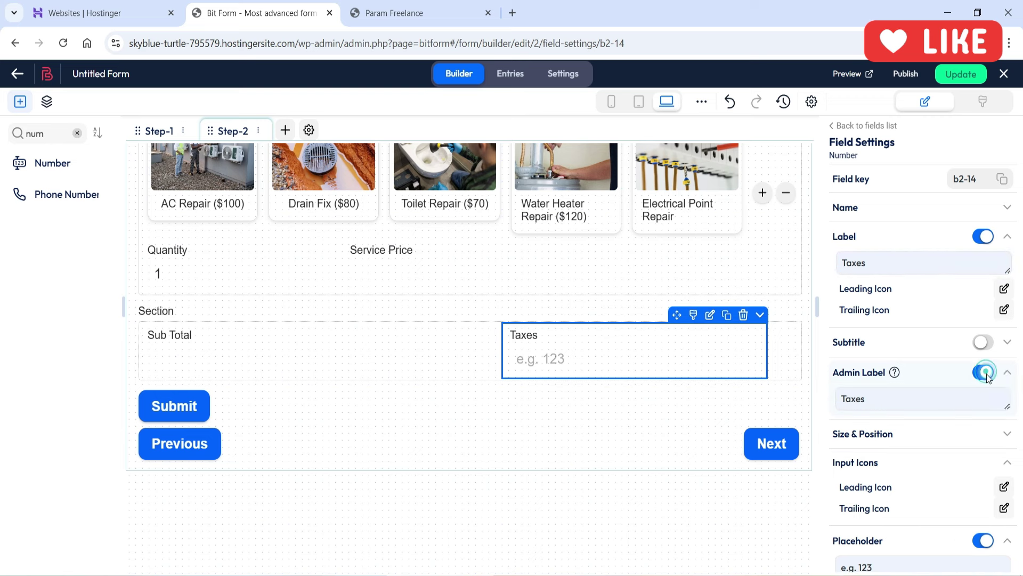
- Clear the placeholder text of the Taxes field
scroll(911, 362, down, 4)
triple_click(912, 362)
key(BackSpace)
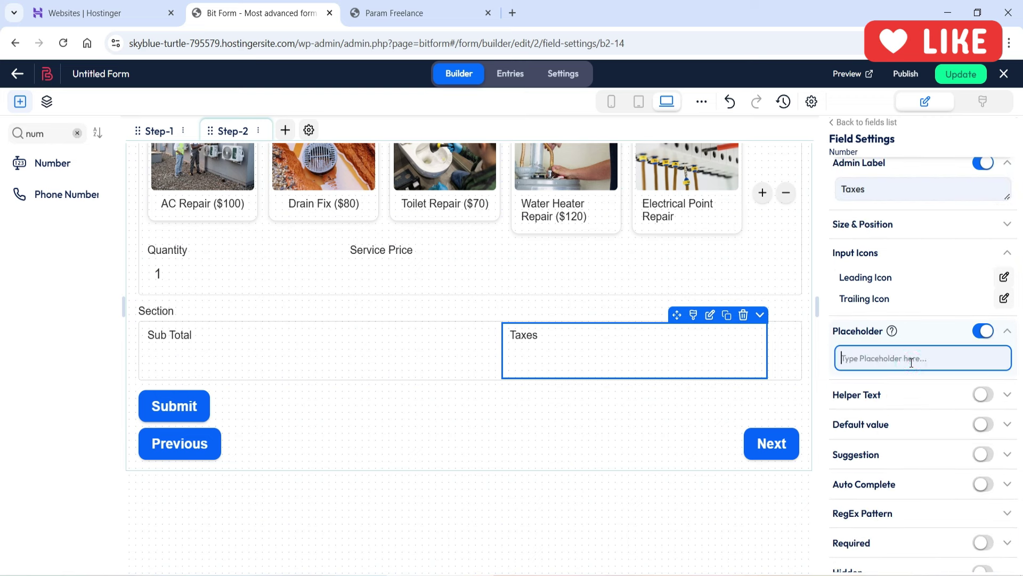
- Clear the label of the Section that contains the Sub Total and Taxes fields
click(200, 315)
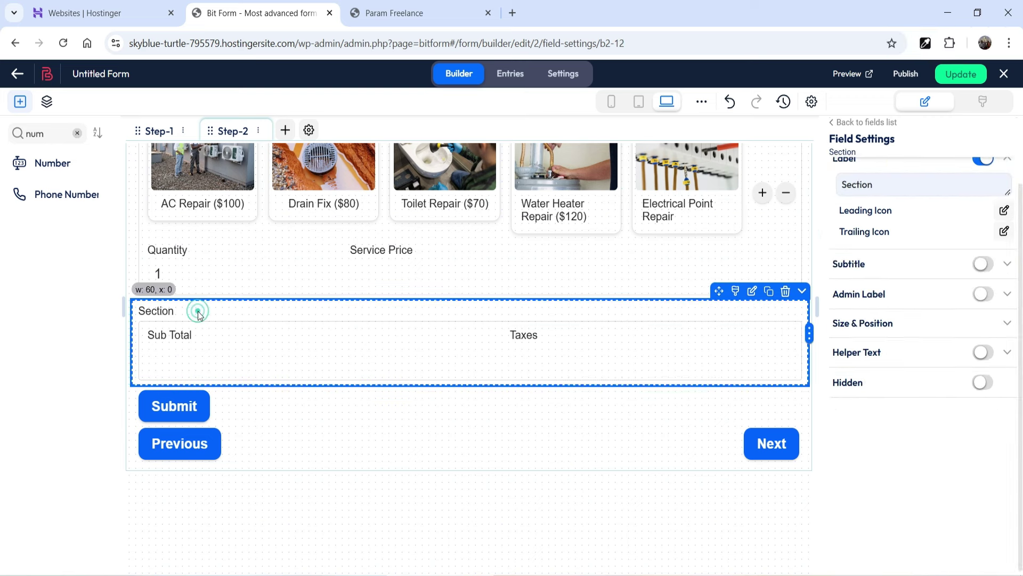
triple_click(883, 185)
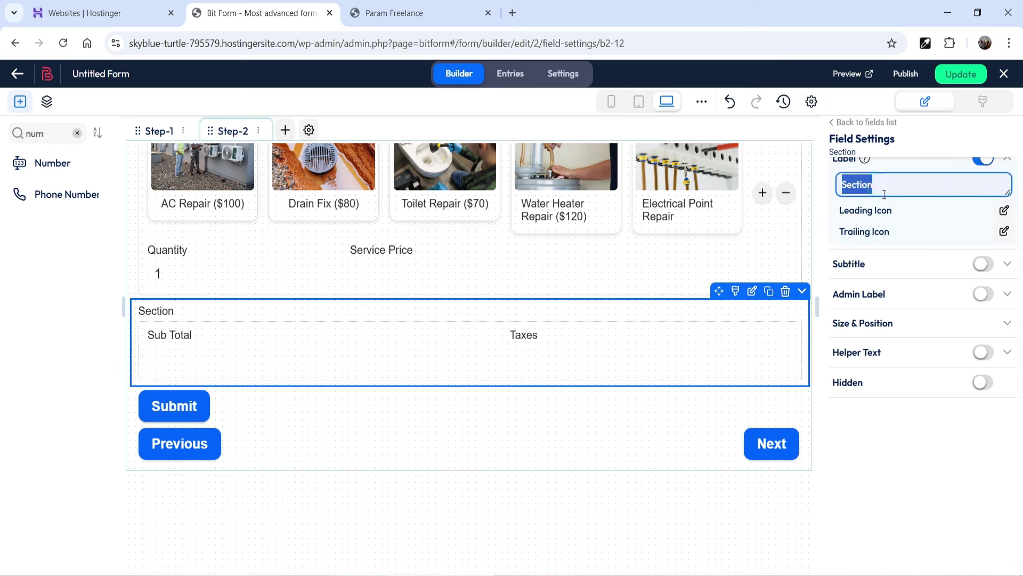
key(BackSpace)
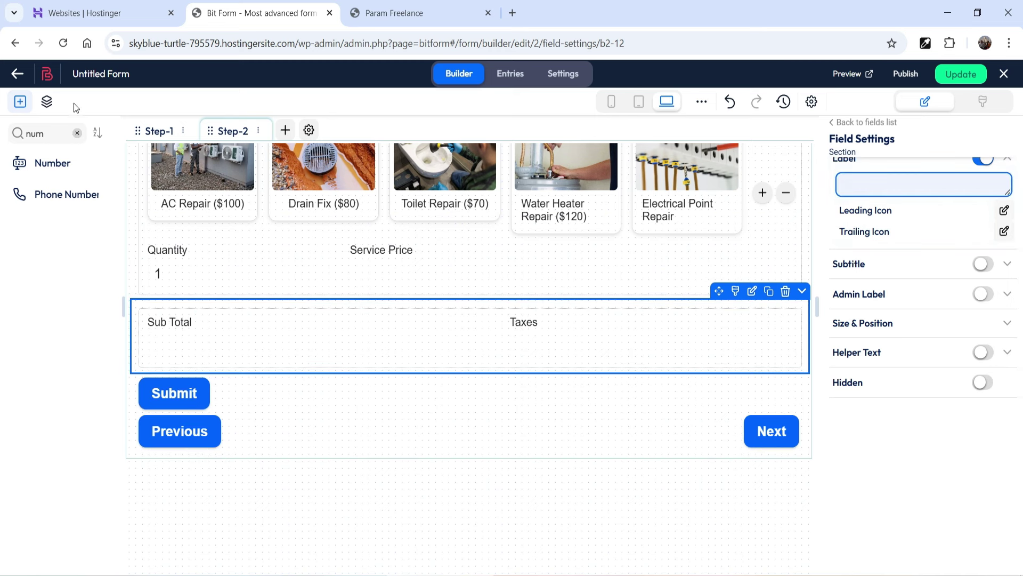
- Add a Number field to the section below Sub Total and label it "Grand Total"
double_click(56, 135)
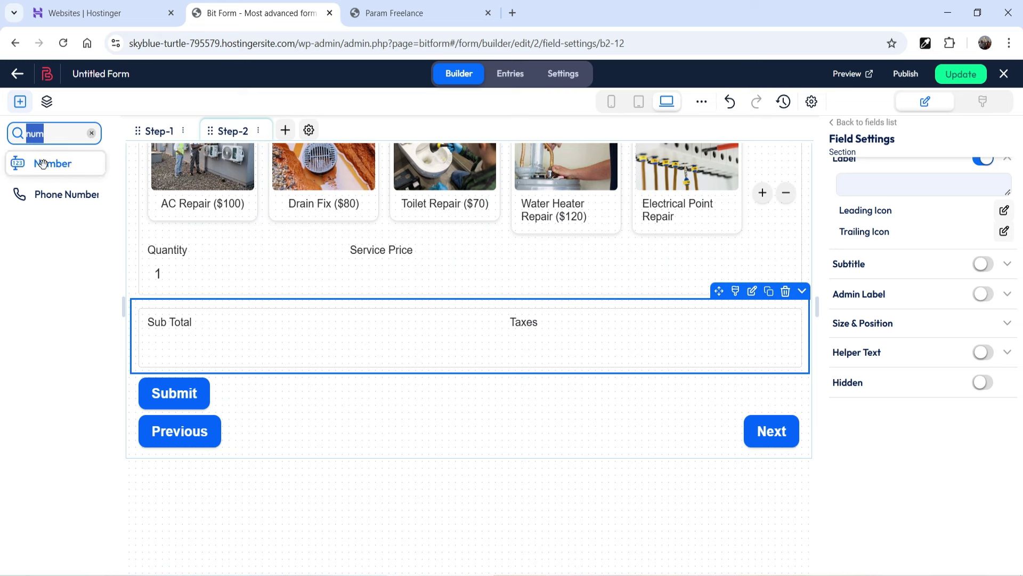
drag(41, 162, 248, 396)
click(251, 400)
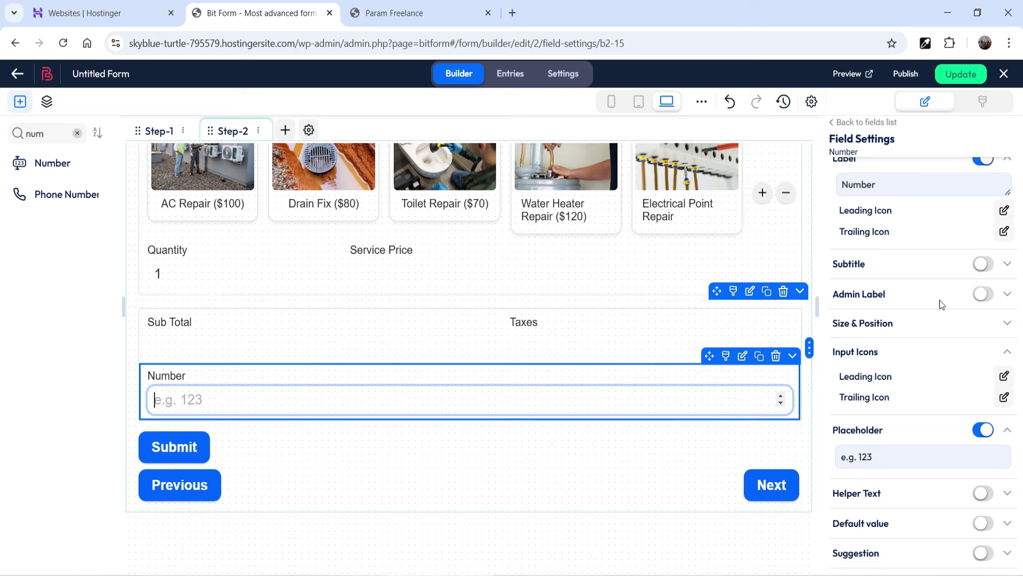
scroll(871, 259, up, 2)
double_click(885, 264)
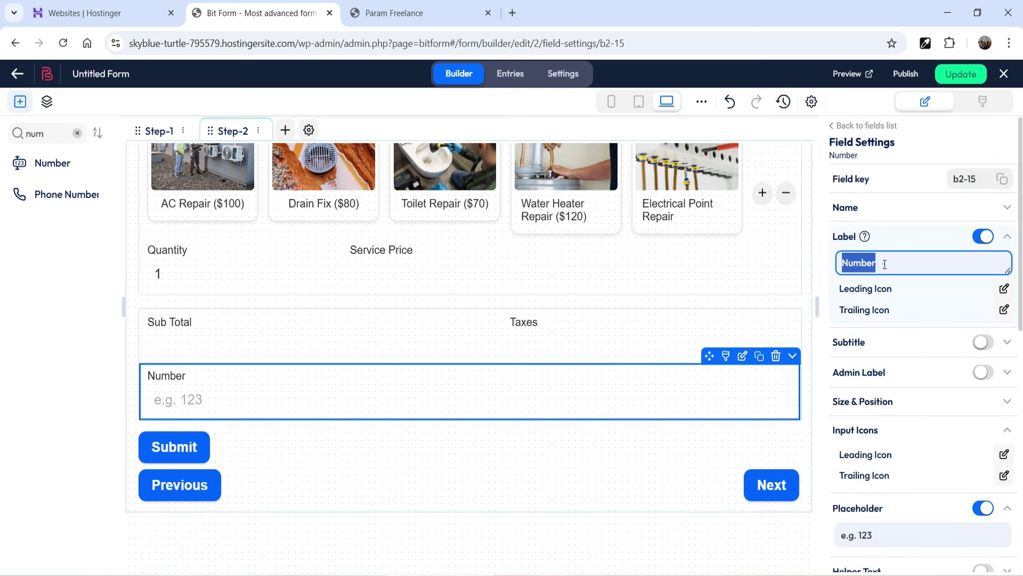
text(Grand)
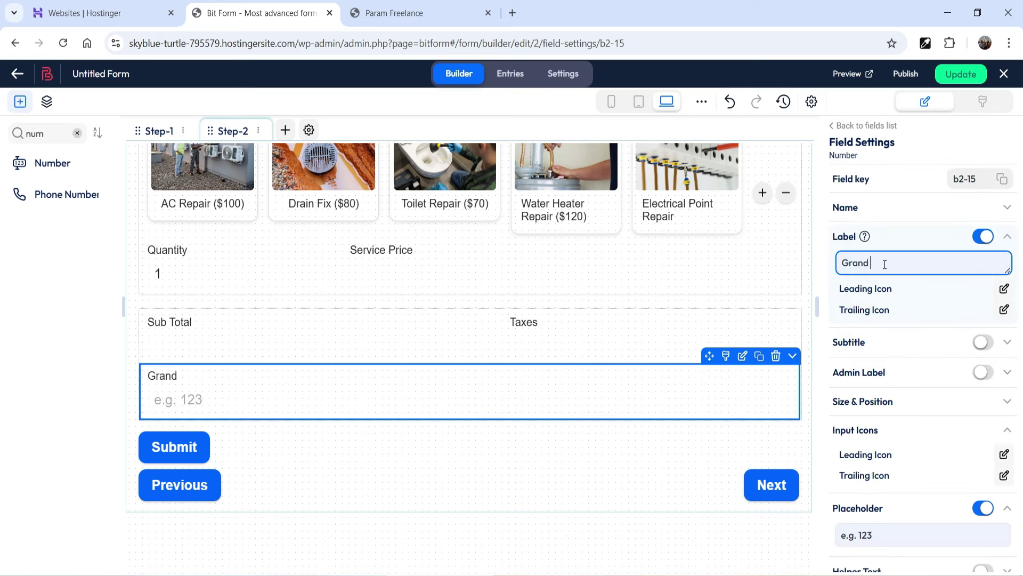
text( Total)
- Clear the placeholder text of the Grand Total field
scroll(850, 418, down, 2)
triple_click(902, 466)
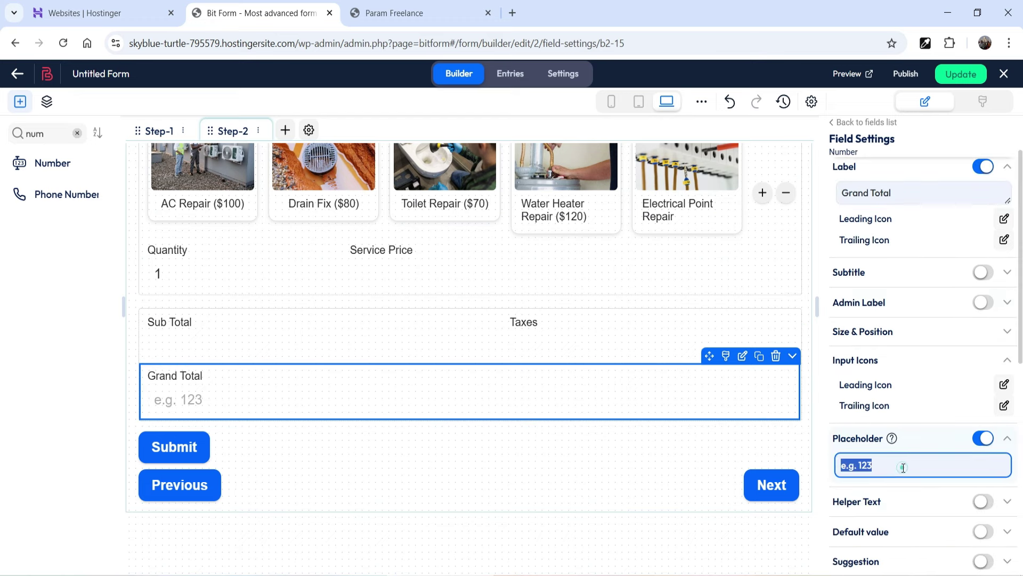
key(BackSpace)
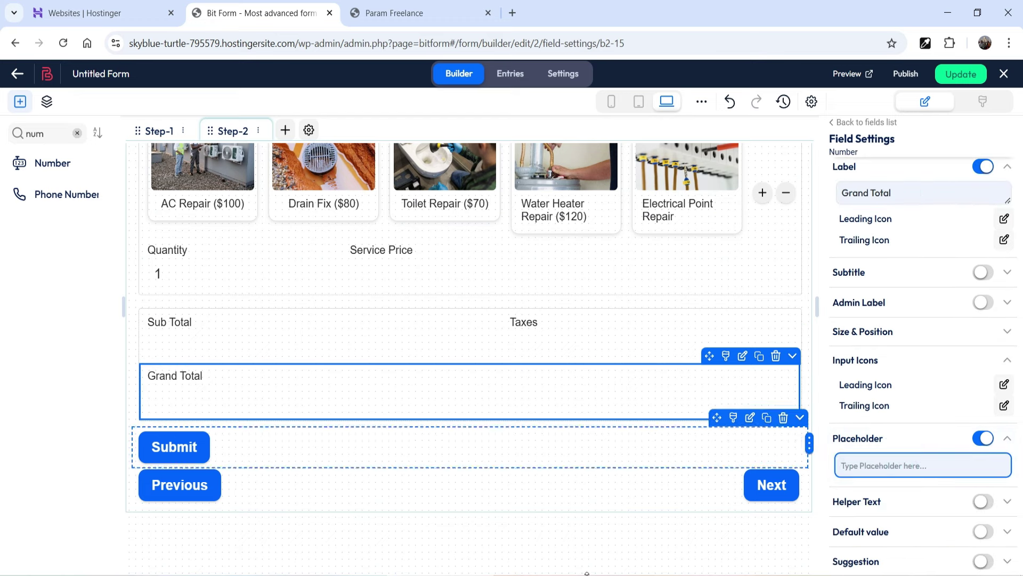
- Add another Number field to the section below Grand Total and label it "Advanced Payment Value"
drag(51, 167, 259, 435)
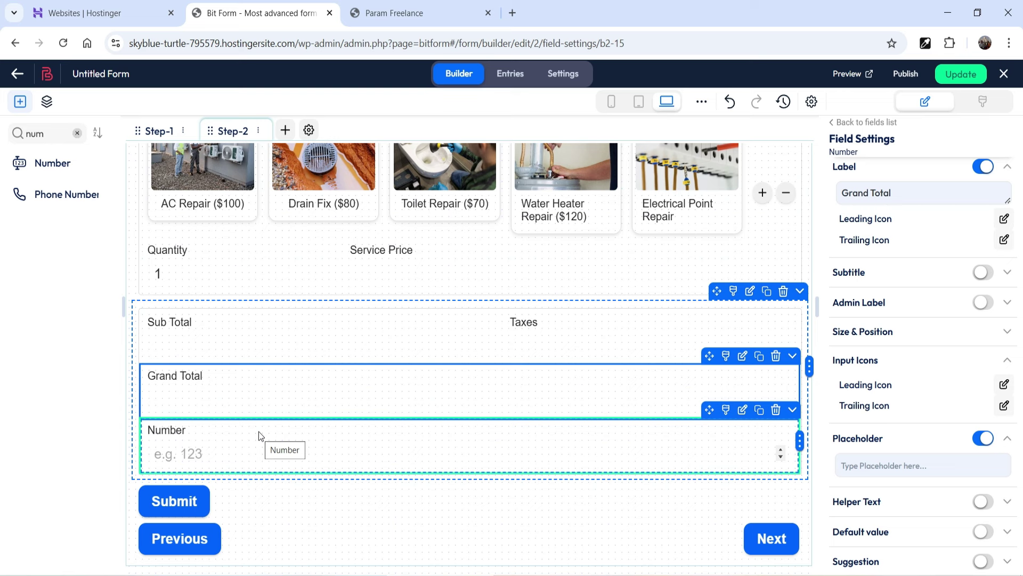
click(258, 431)
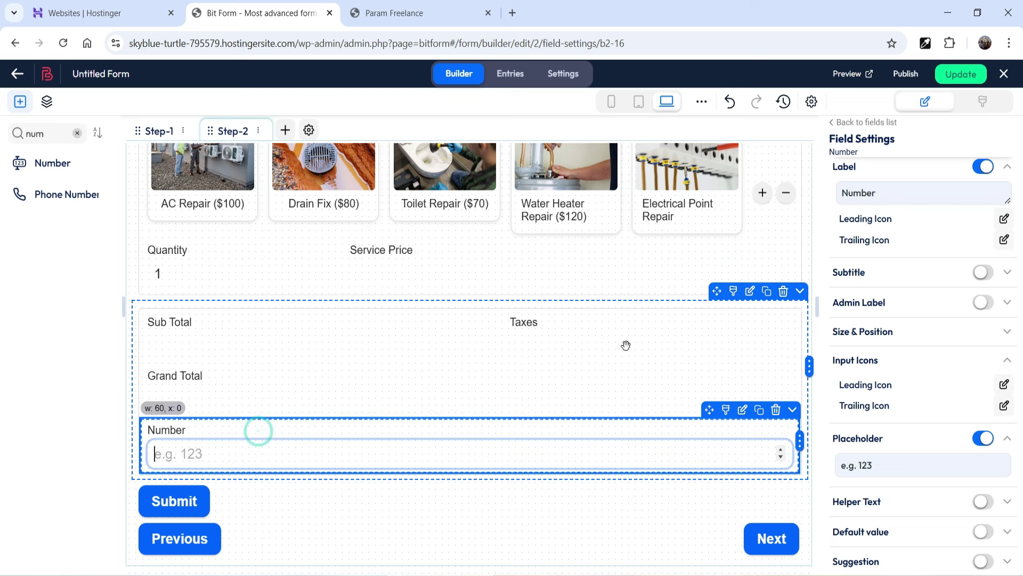
double_click(899, 198)
text(Advanced Payment)
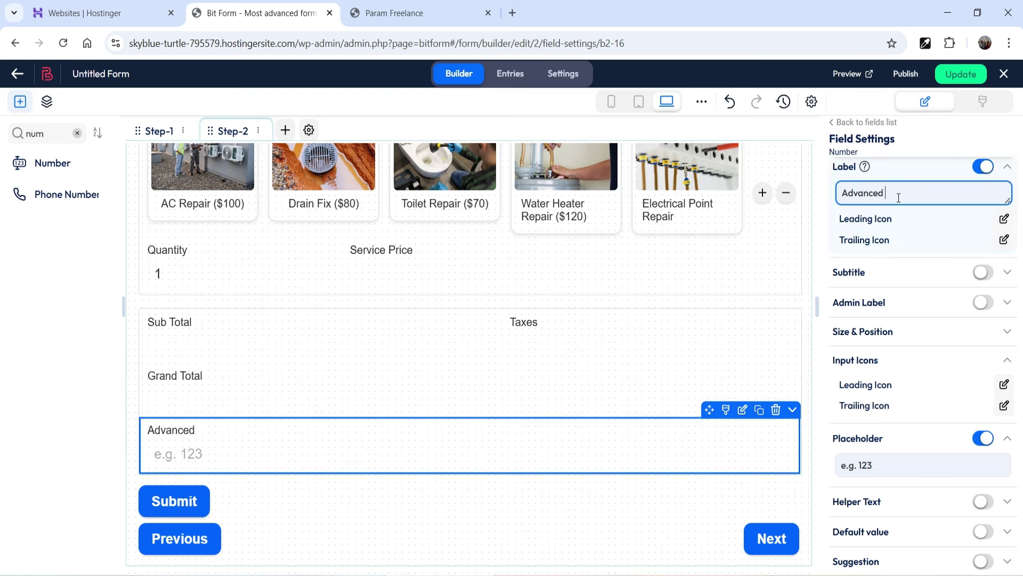
text(Value)
- Turn off the placeholder of the Advanced Payment Value field and enable its admin label
click(983, 438)
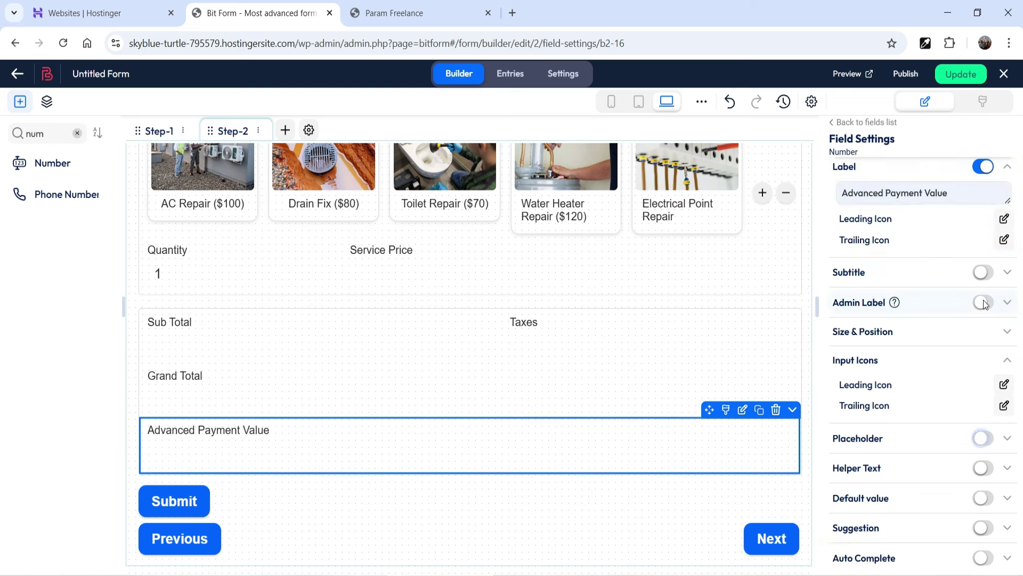
click(983, 302)
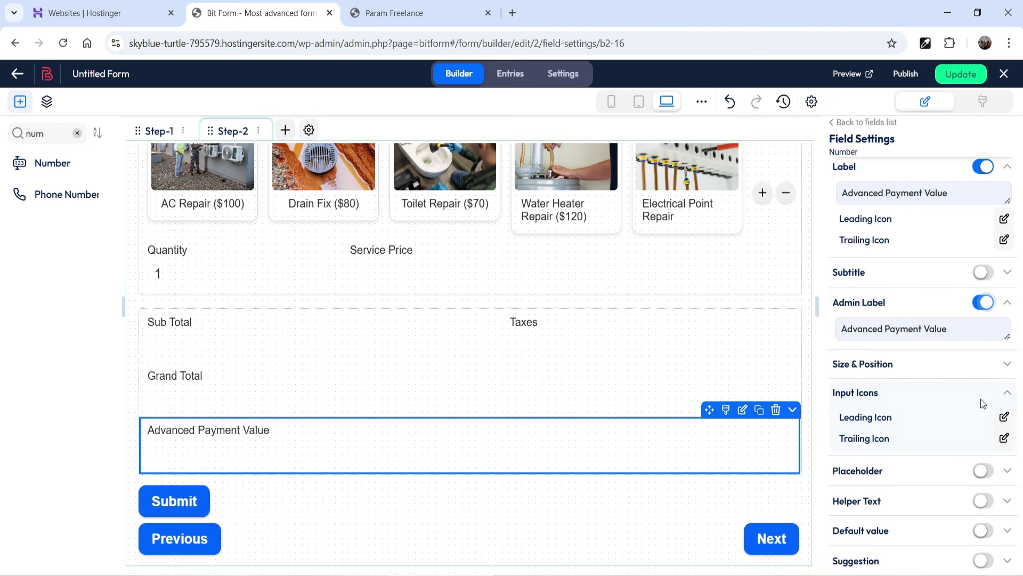
scroll(709, 296, up, 4)
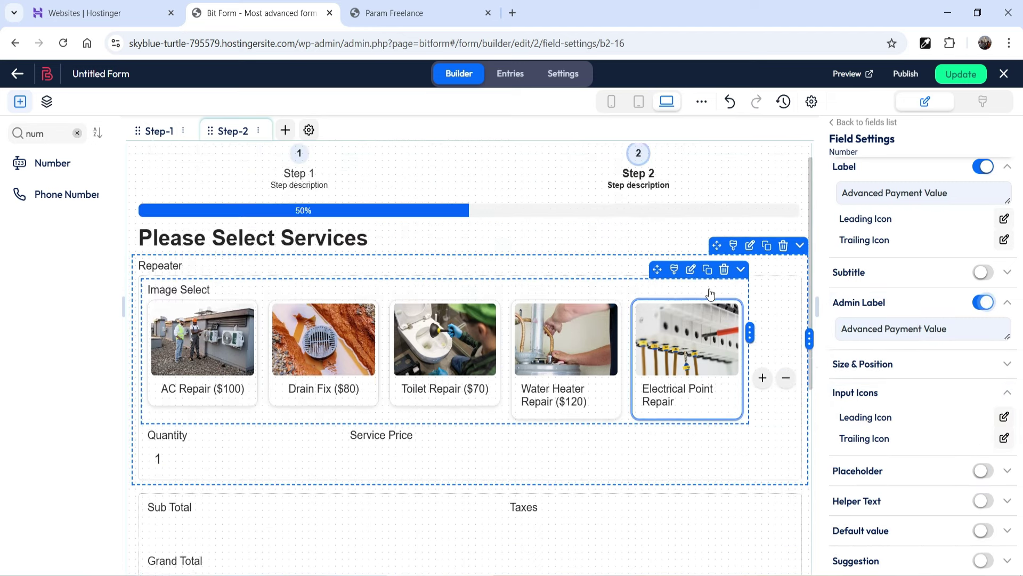
scroll(709, 295, down, 4)
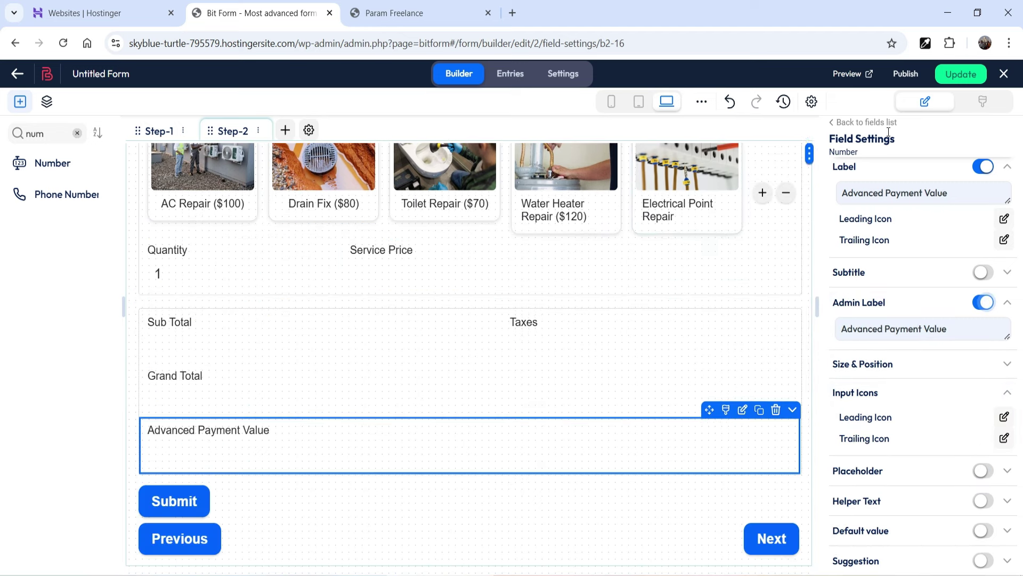
- Update the form and preview its second step with the service selection and totals section
click(955, 77)
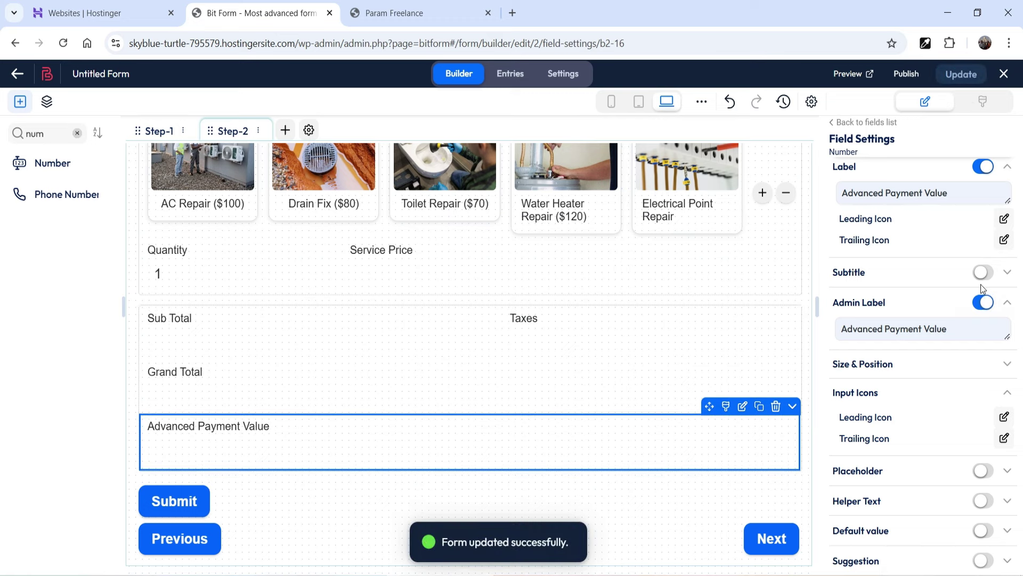
click(850, 74)
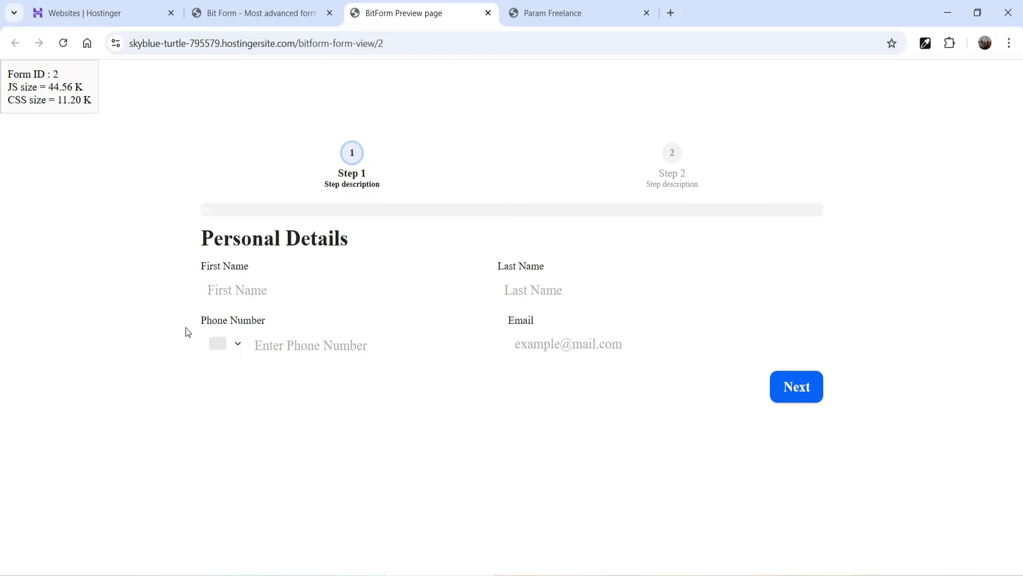
click(802, 397)
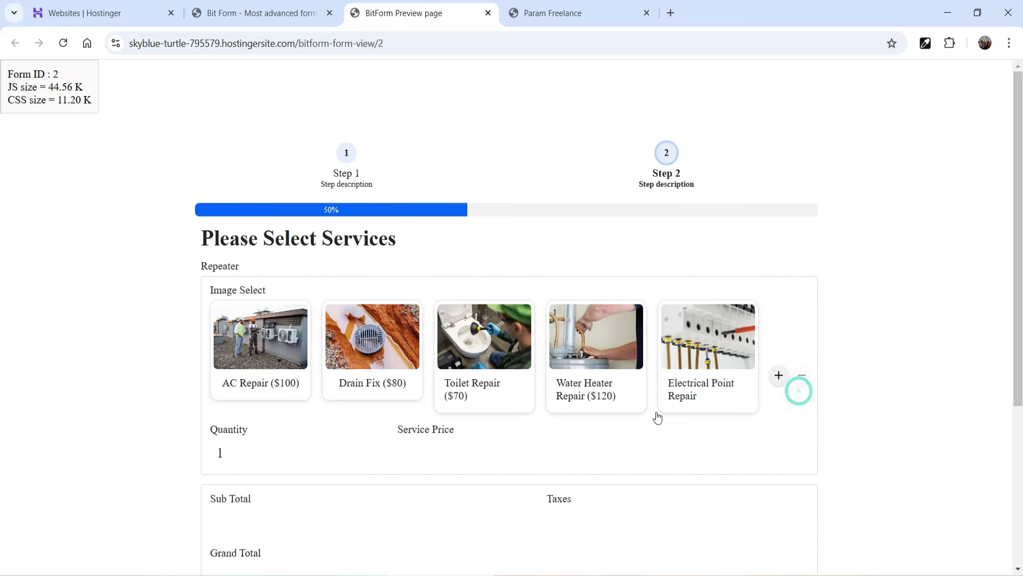
scroll(1014, 269, down, 3)
scroll(1012, 273, up, 2)
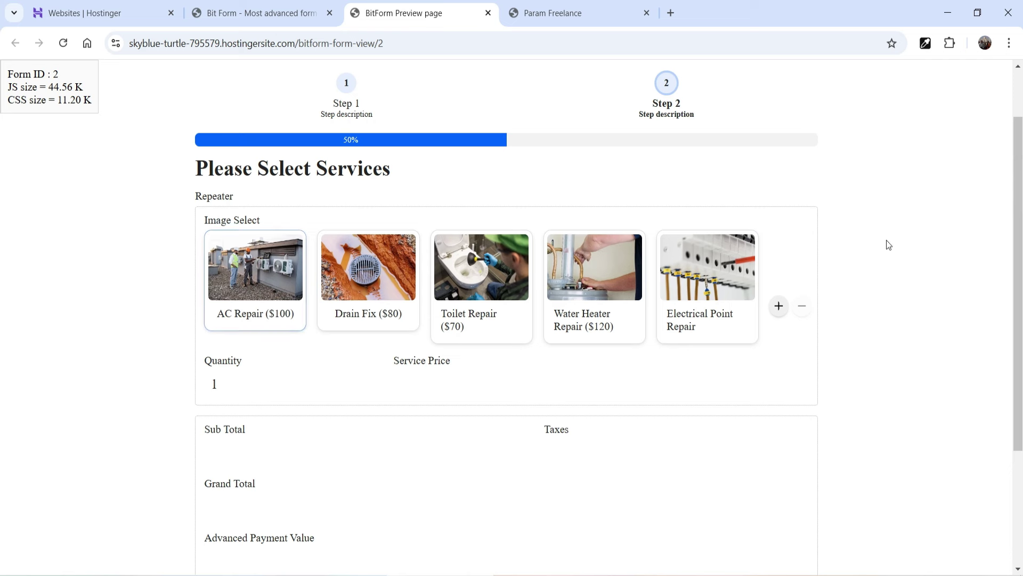
scroll(1013, 321, down, 1)
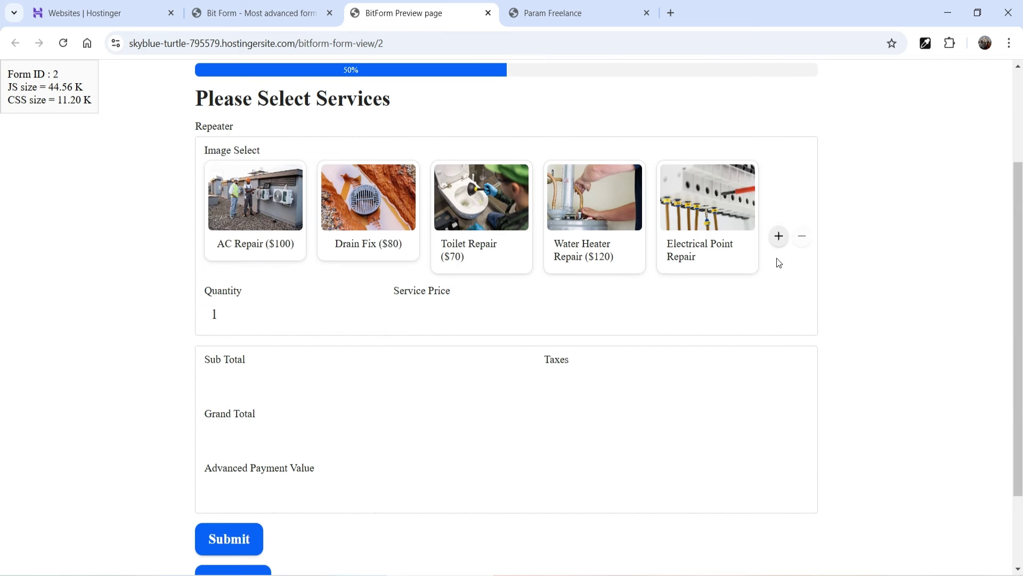
- Return to the form builder and enable the Add To End Button for the Repeater
click(254, 16)
scroll(483, 286, up, 3)
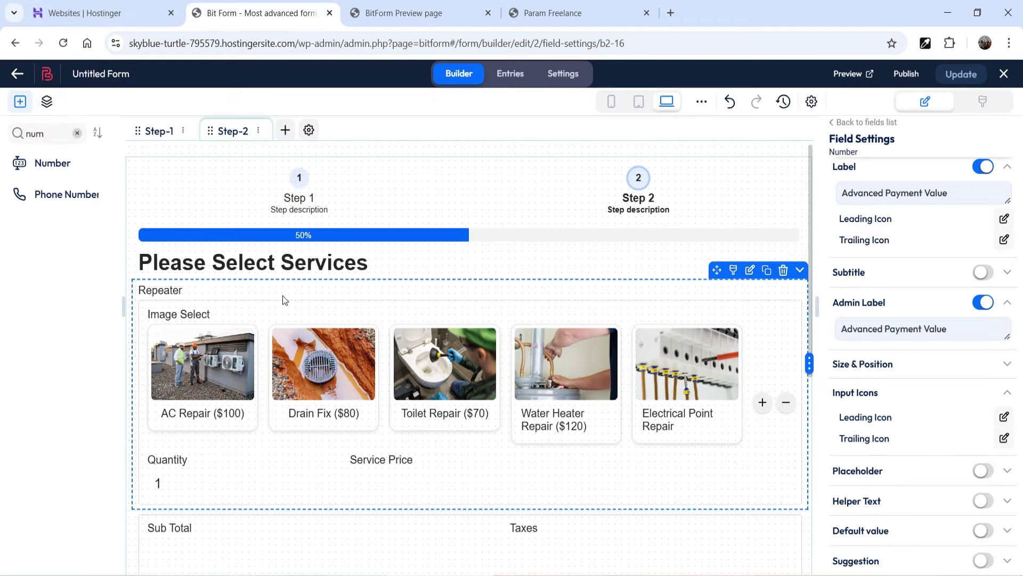
drag(282, 299, 286, 290)
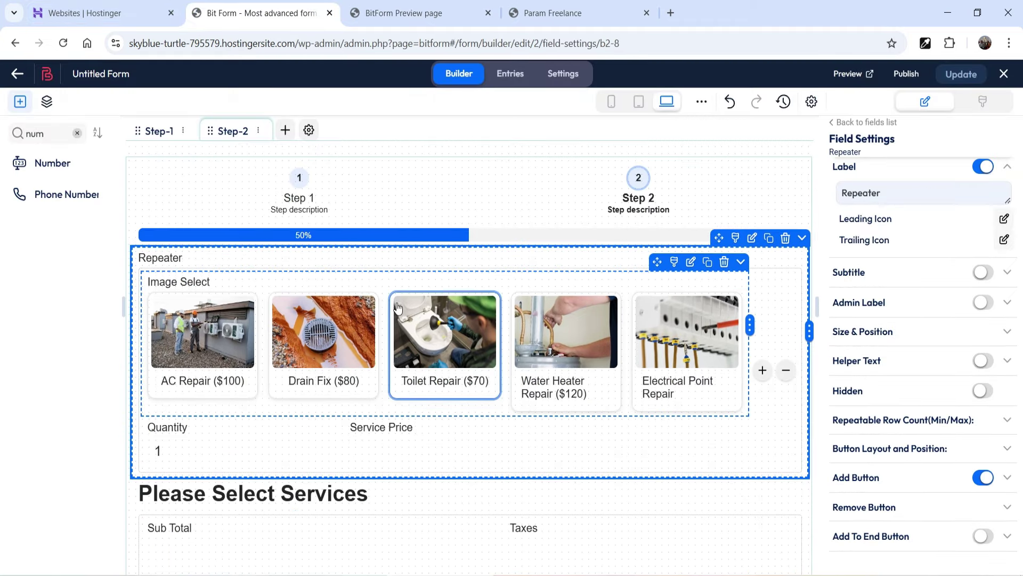
scroll(915, 354, down, 3)
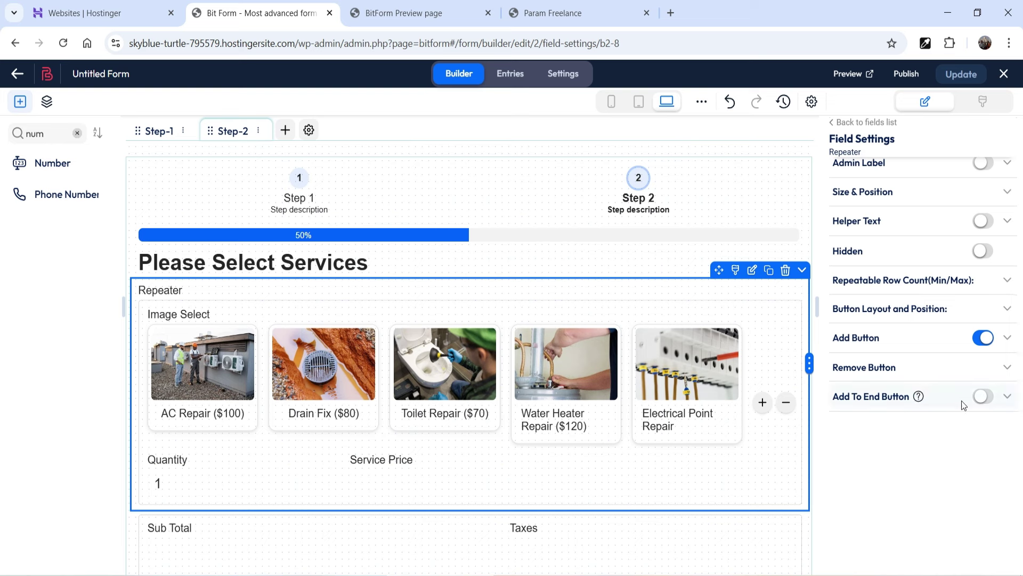
click(983, 397)
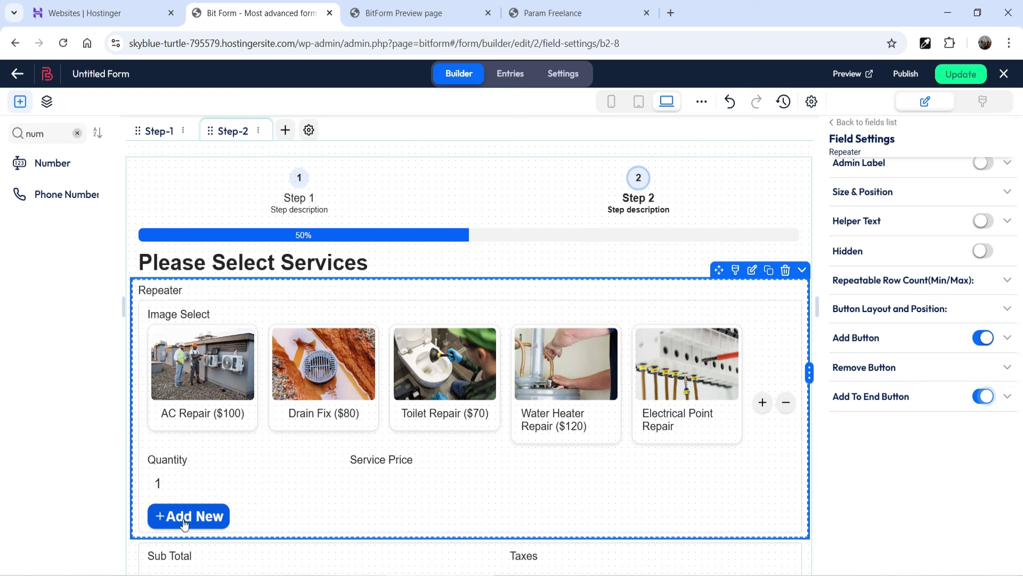
- Set the Repeater's end button text to "Add New Service" and update the form
click(1007, 396)
click(904, 421)
text(Se)
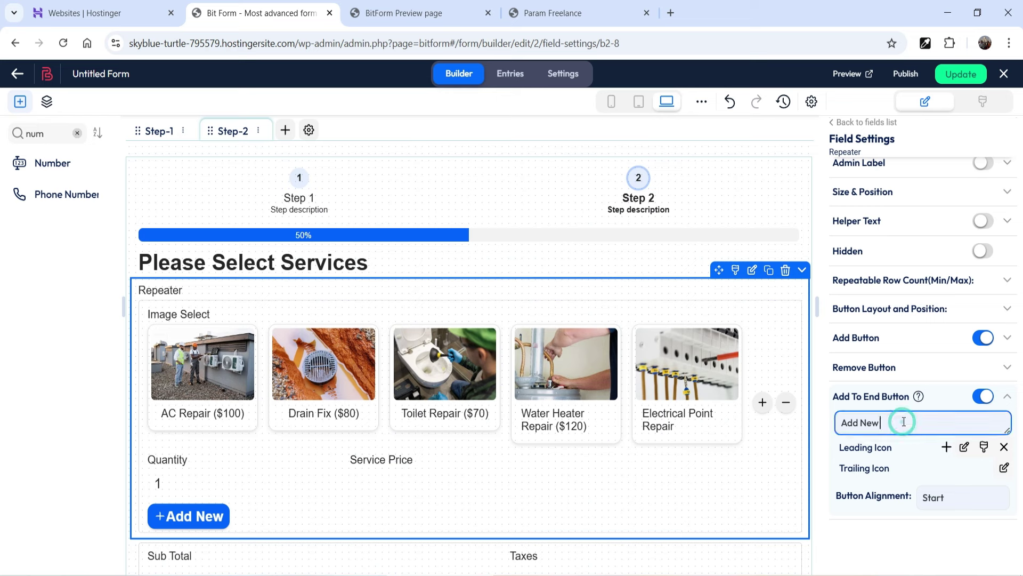
text(rvice)
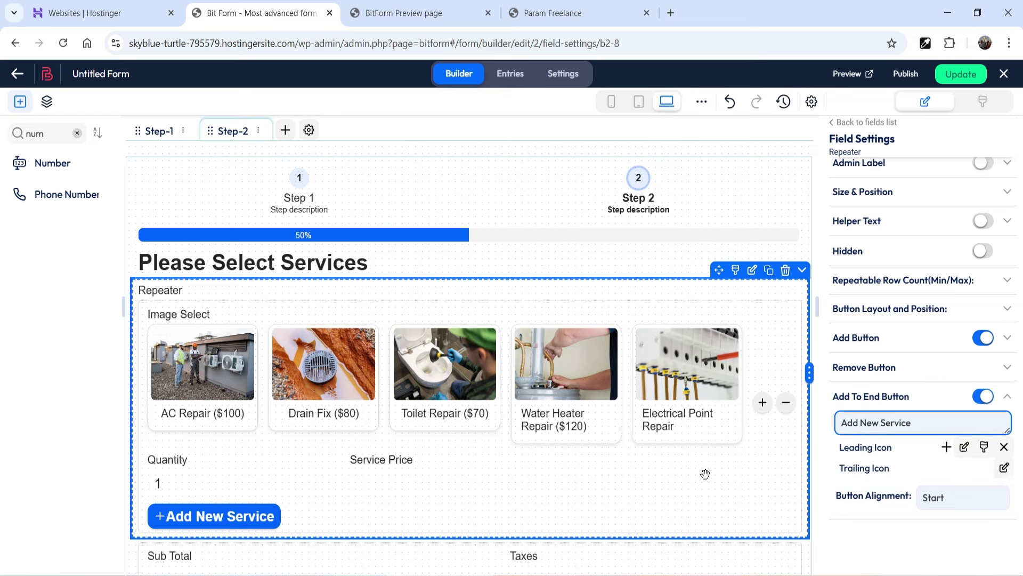
scroll(922, 346, down, 1)
click(962, 74)
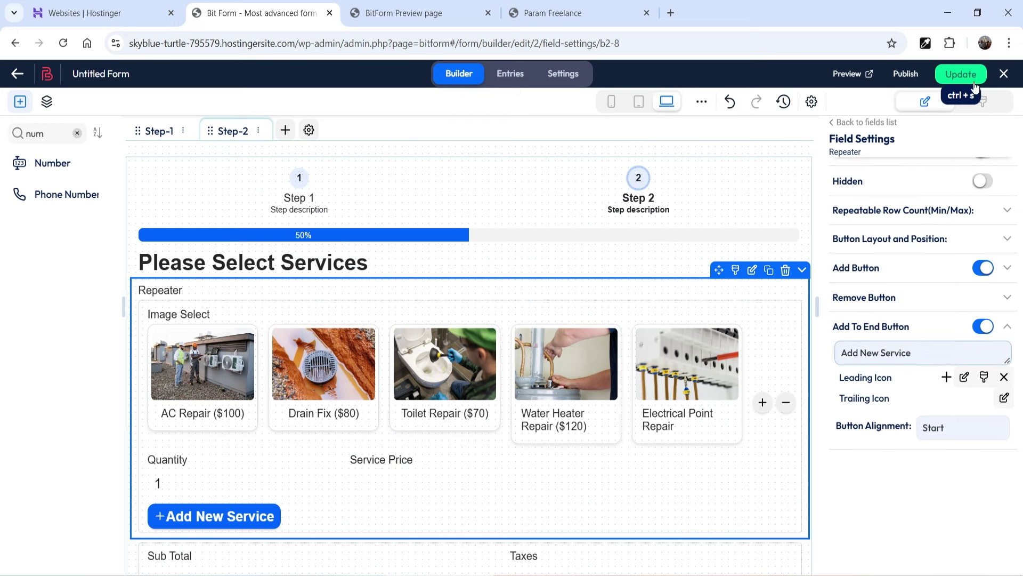
- Open the form's conditional logic settings and examine the options of the Show Success Message action
scroll(662, 415, down, 1)
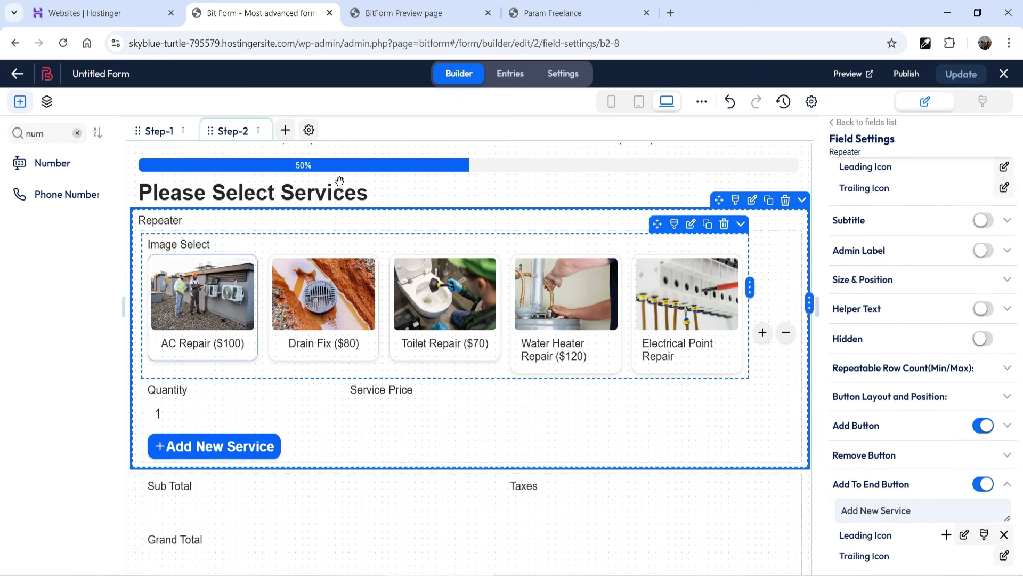
click(565, 78)
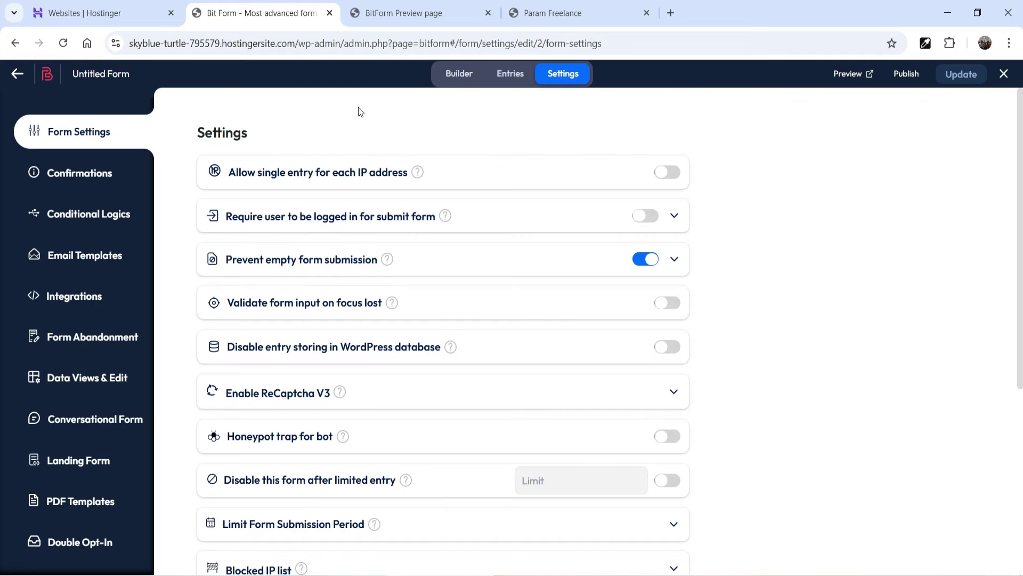
click(97, 224)
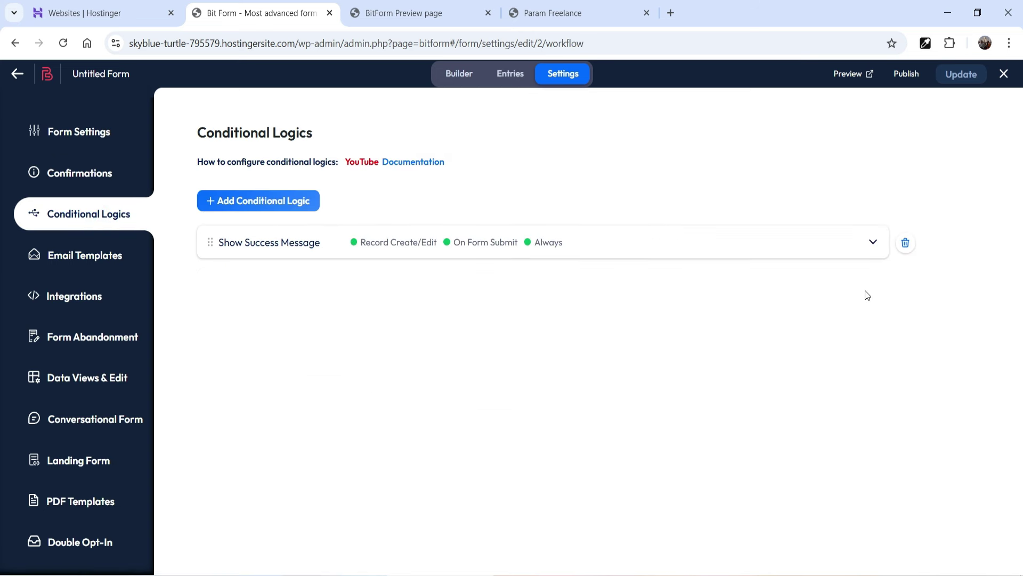
click(872, 241)
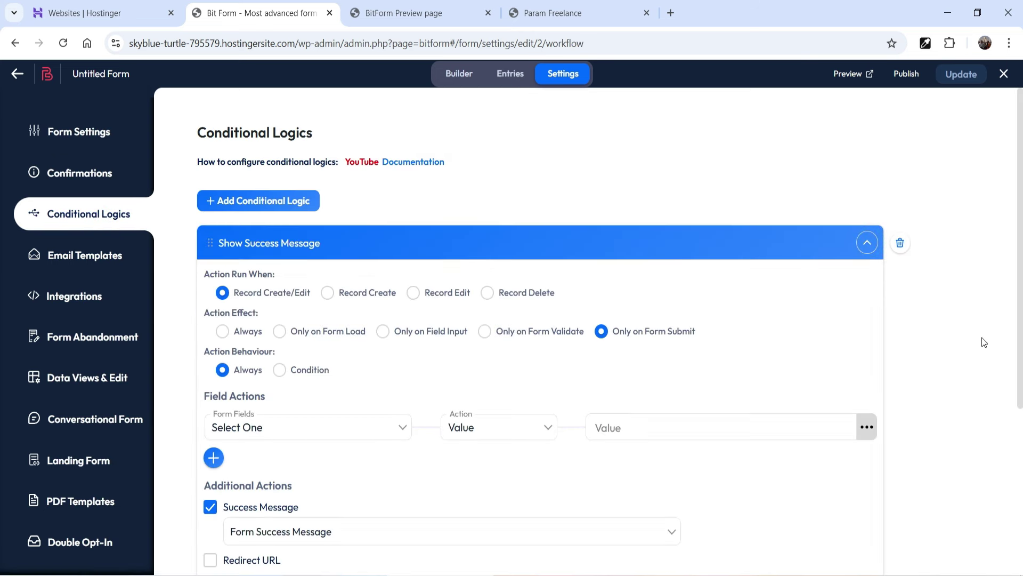
scroll(983, 340, down, 4)
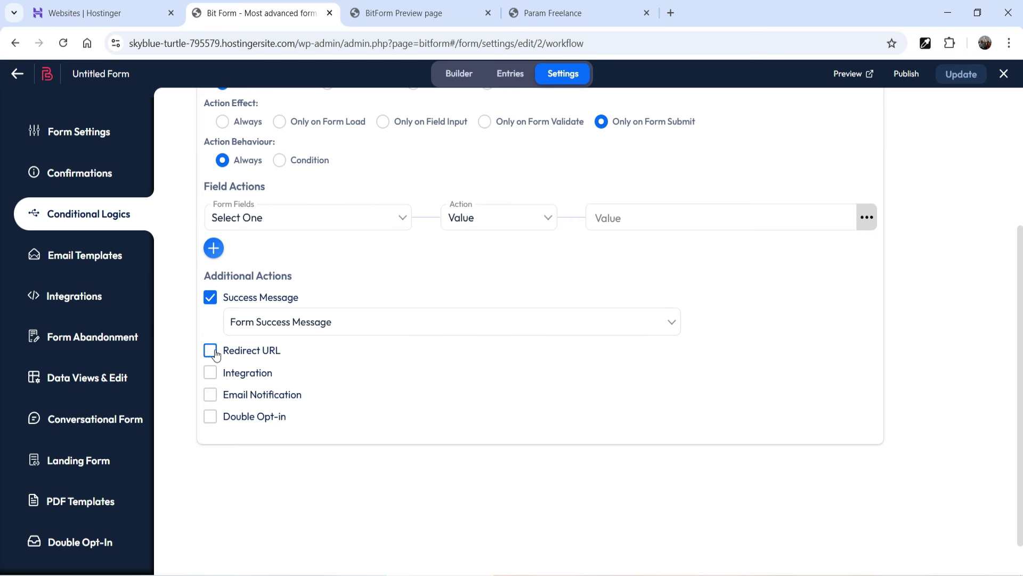
scroll(971, 332, up, 4)
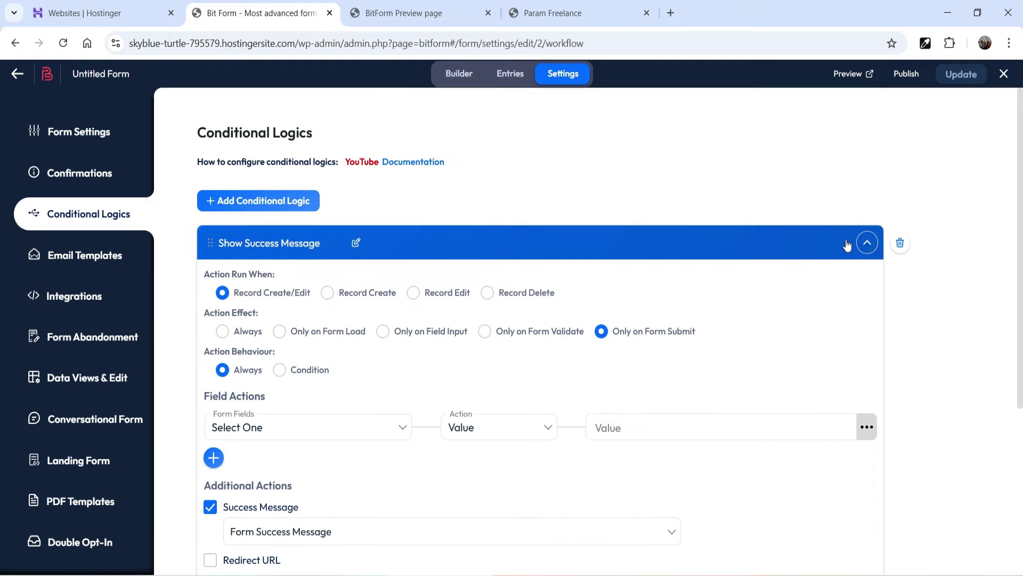
- Add a new conditional logic action and set its effect to Only on Field Input
click(867, 244)
click(256, 202)
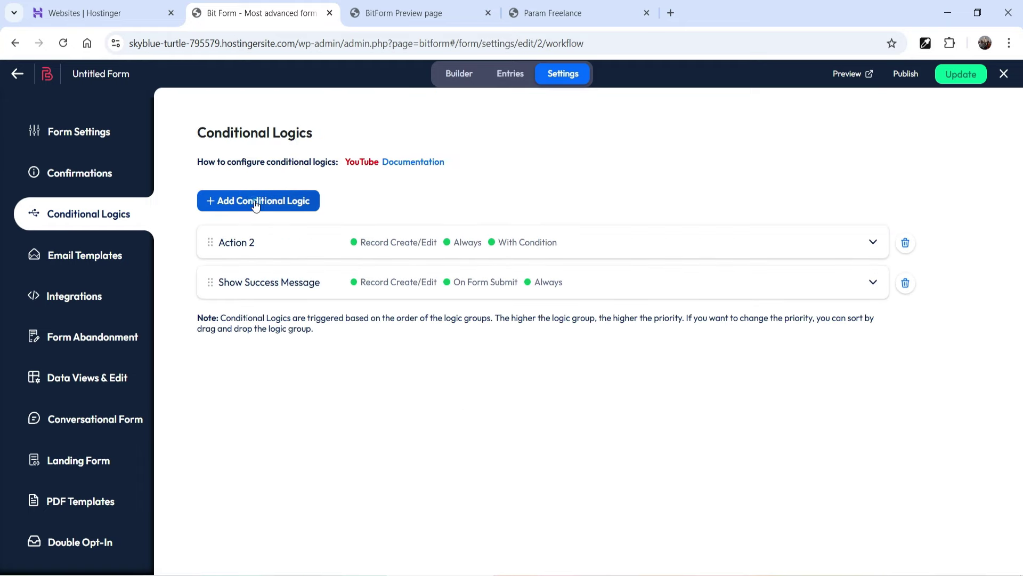
click(605, 243)
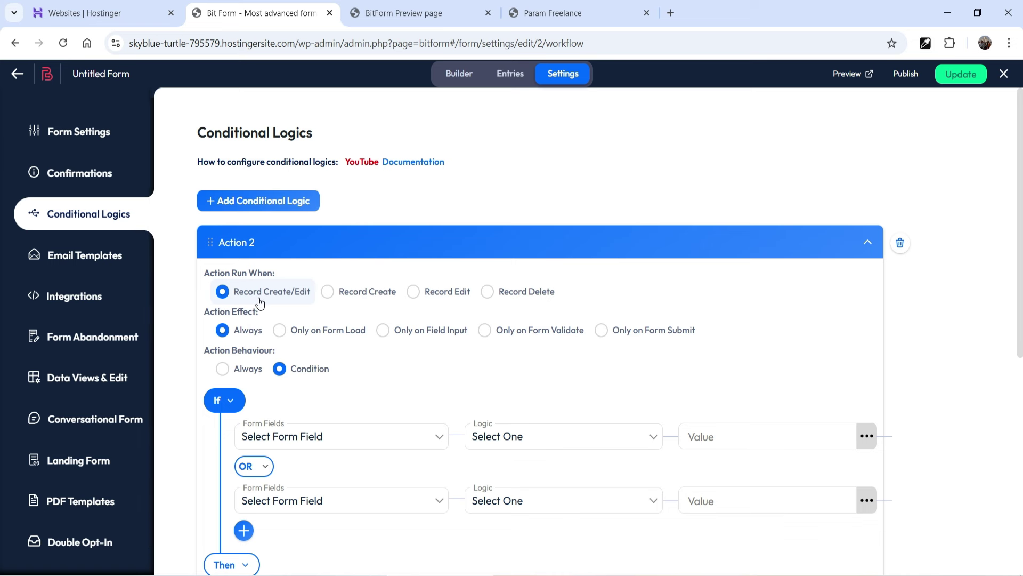
click(383, 329)
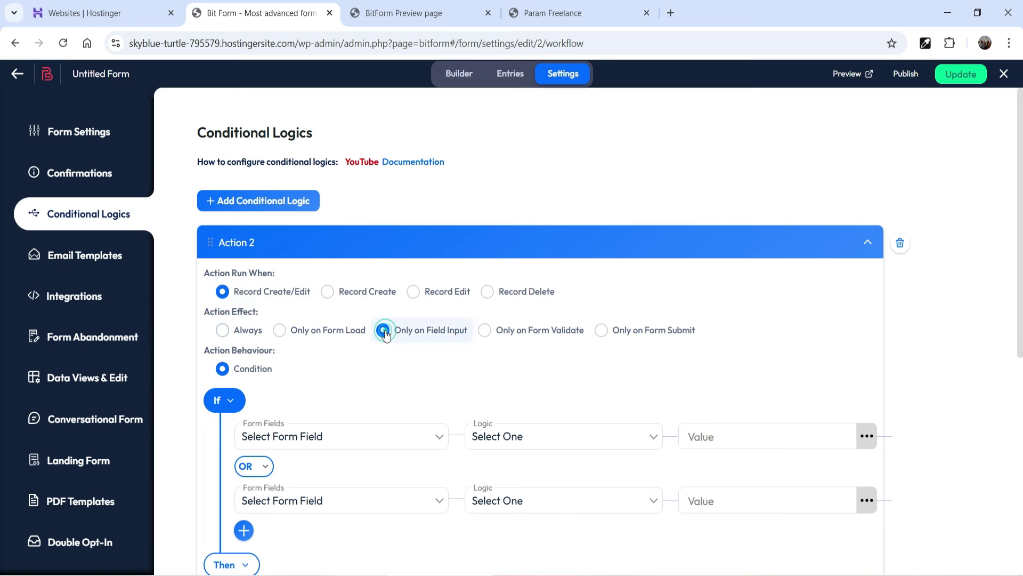
- Compare the new action's condition rows with the service selection and quantity fields in the form preview
click(395, 13)
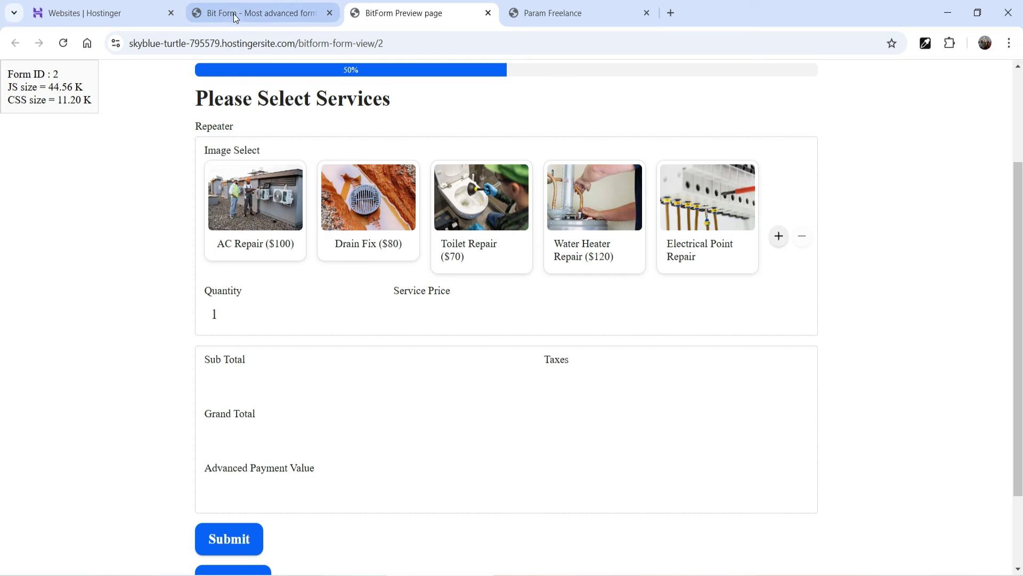
click(261, 13)
scroll(528, 237, down, 4)
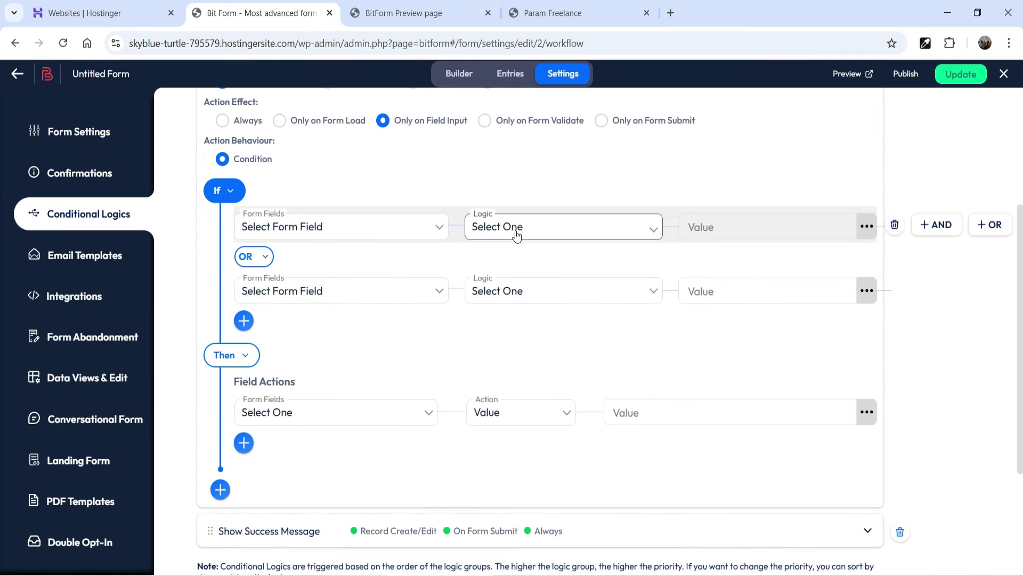
click(410, 13)
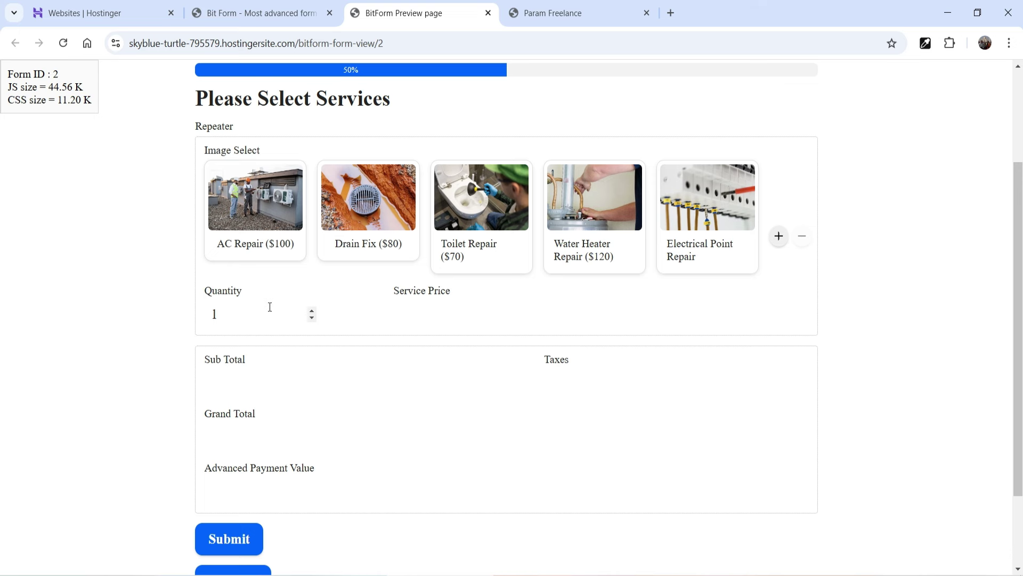
click(253, 16)
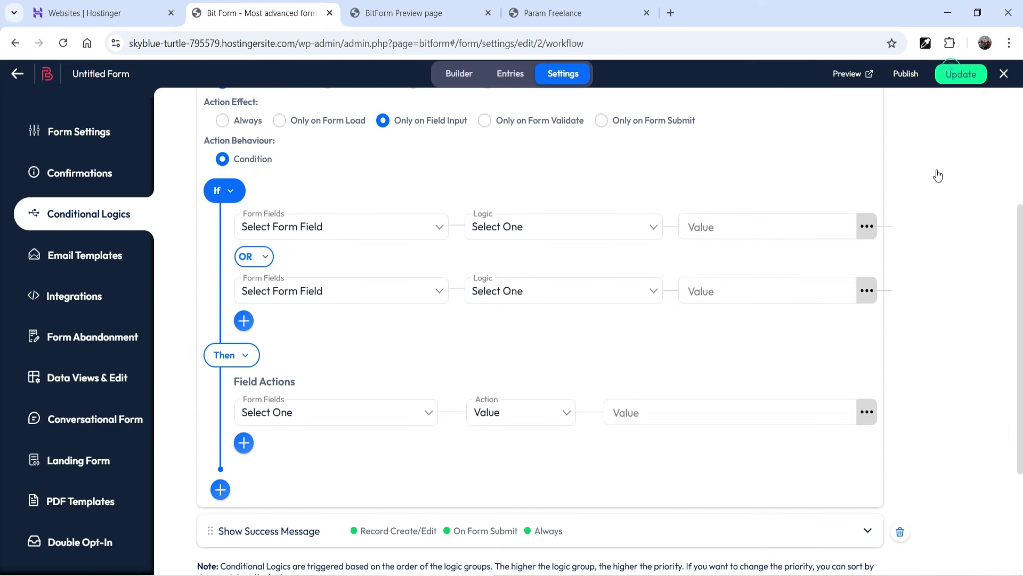
- In the form builder, change the Image Select field's label to "Select Service" and update the form
click(459, 74)
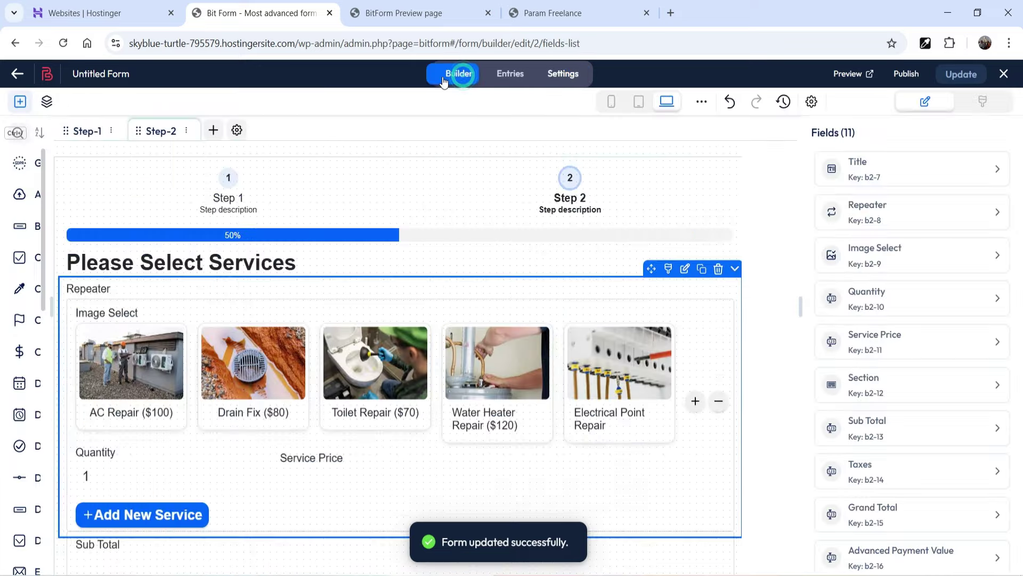
click(169, 350)
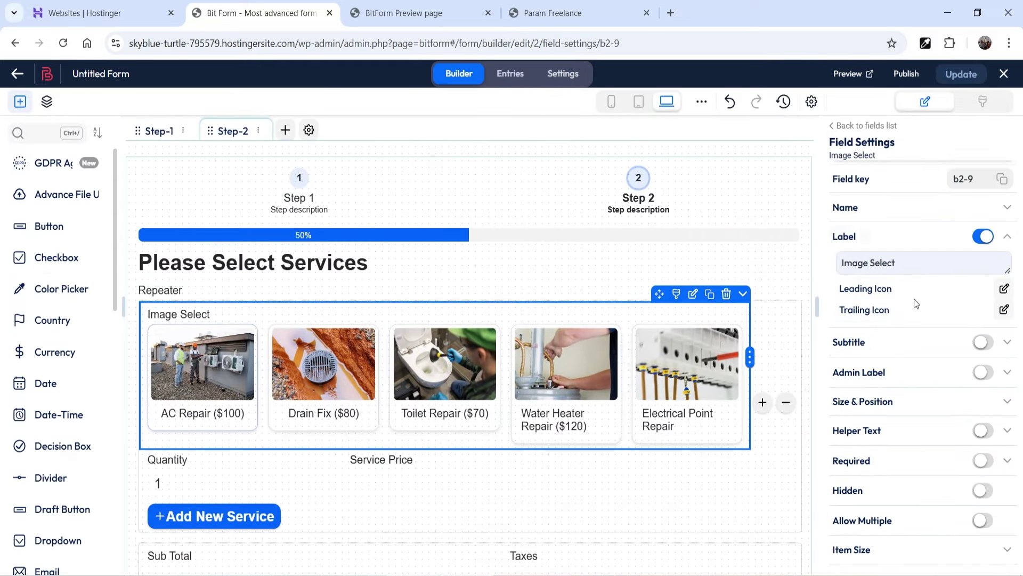
triple_click(906, 264)
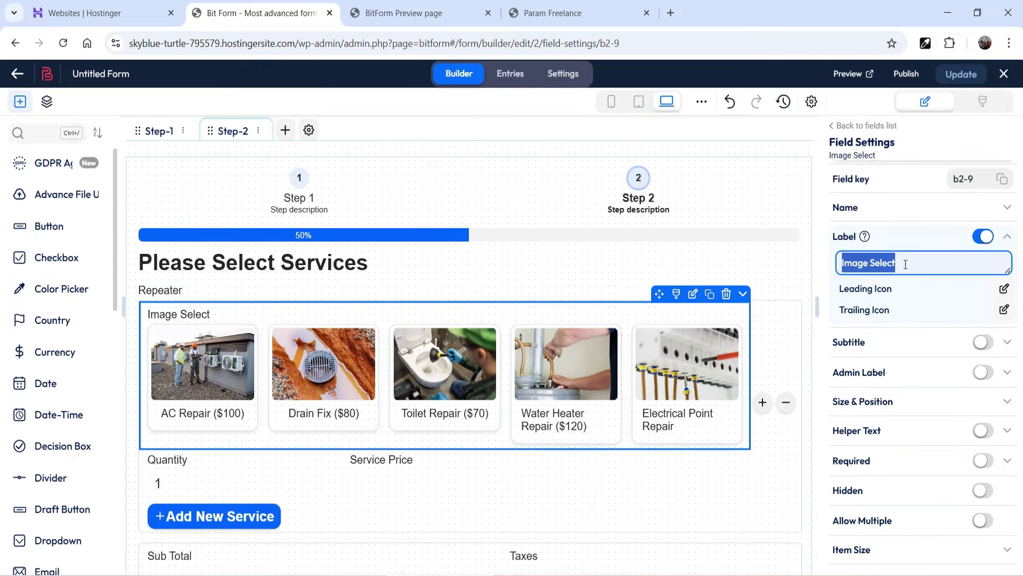
text(Service)
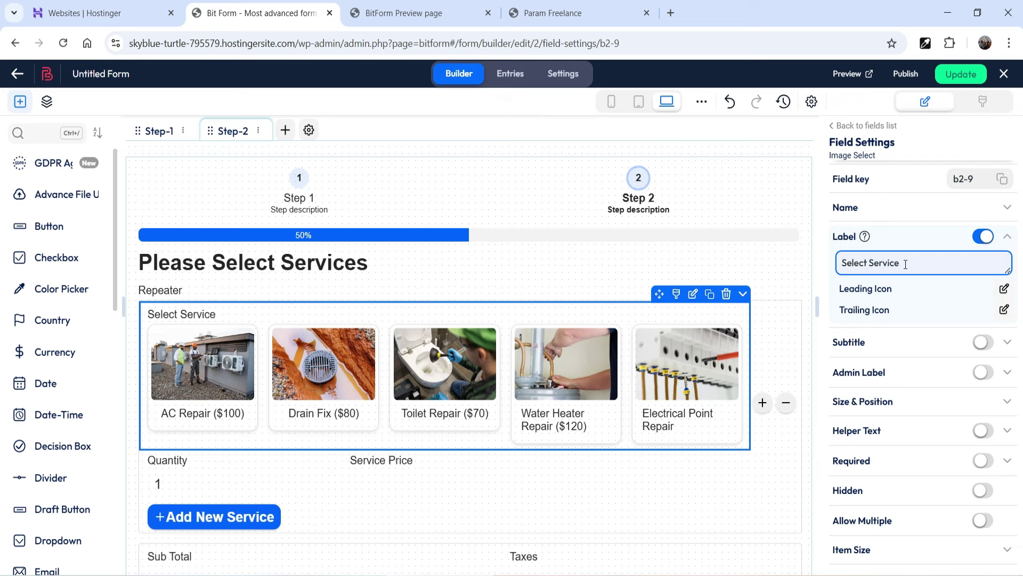
triple_click(905, 264)
click(982, 373)
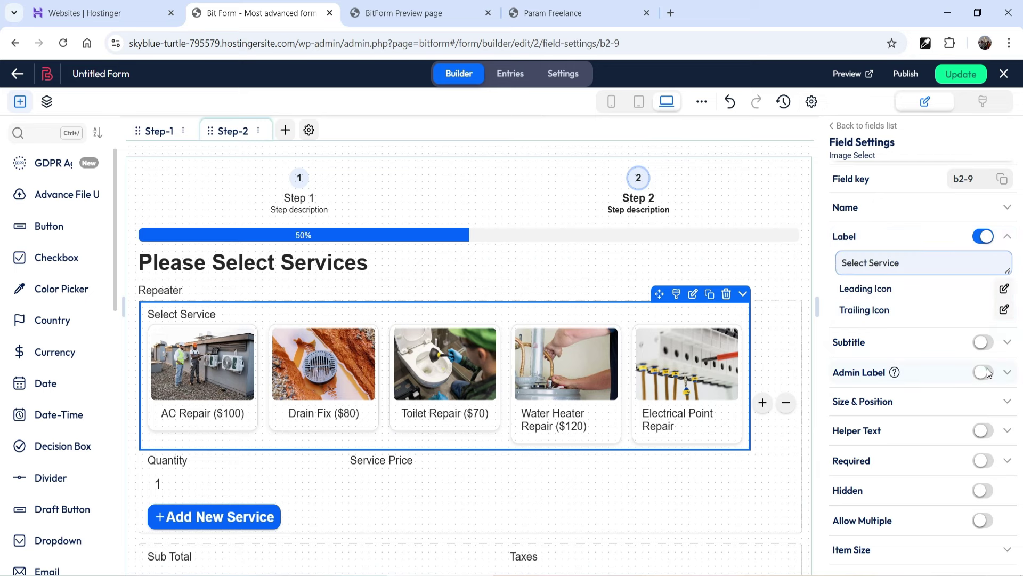
scroll(987, 374, down, 5)
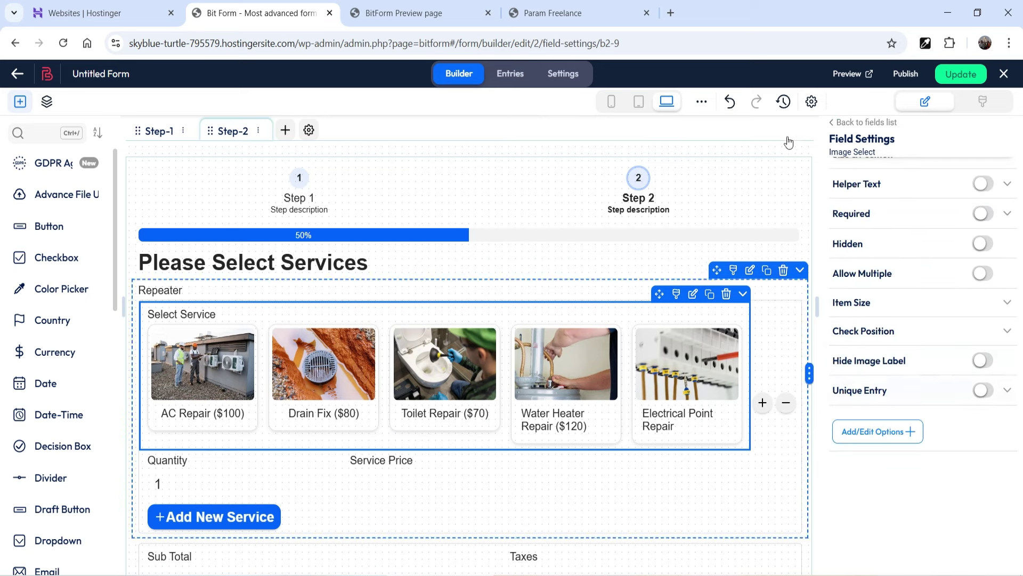
key(ctrl+s)
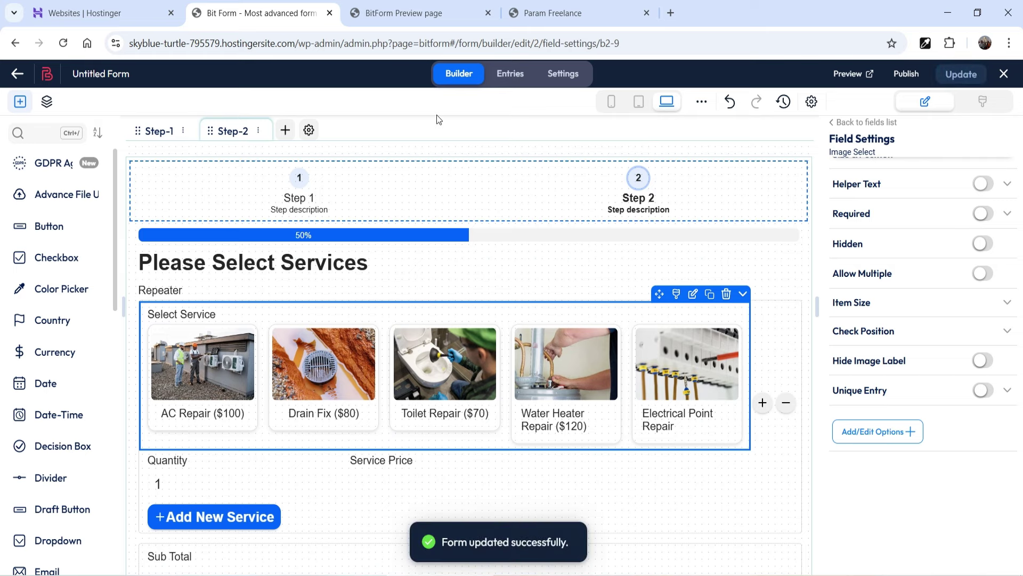
- Reopen Action 2 in the conditional logic settings and set its first condition to Select Service Is Not Null
click(562, 75)
click(99, 214)
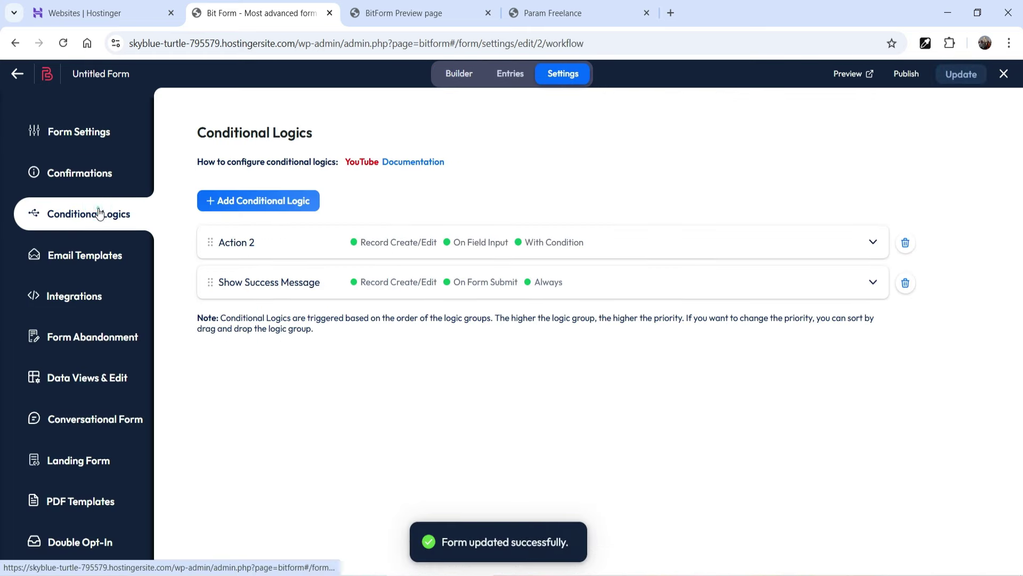
click(808, 244)
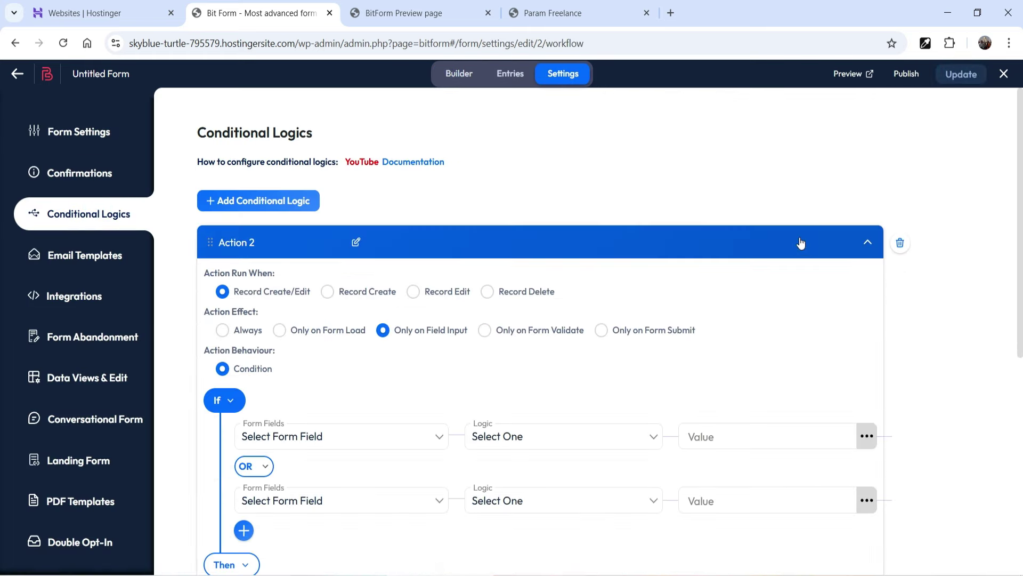
scroll(984, 215, down, 3)
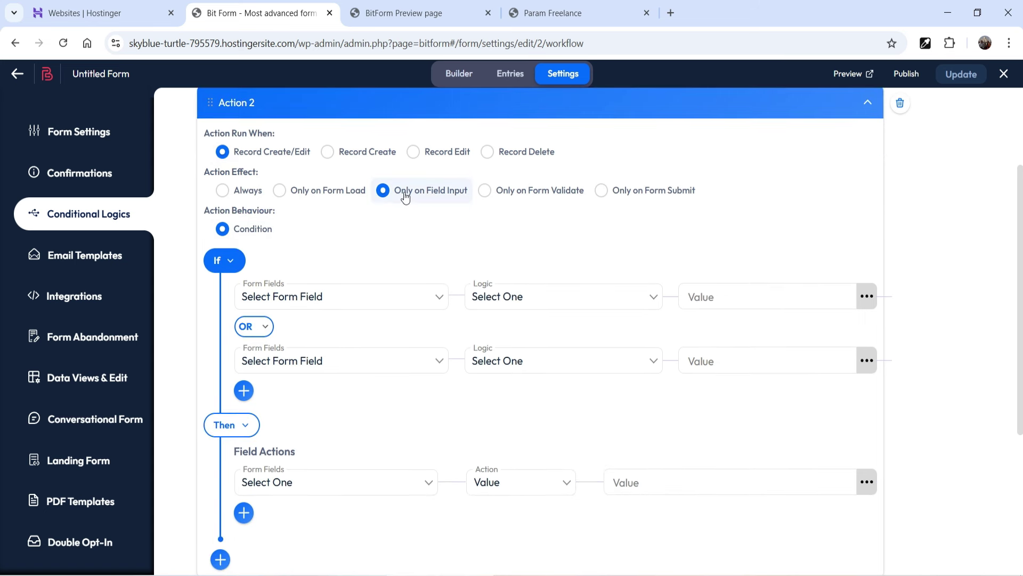
click(328, 298)
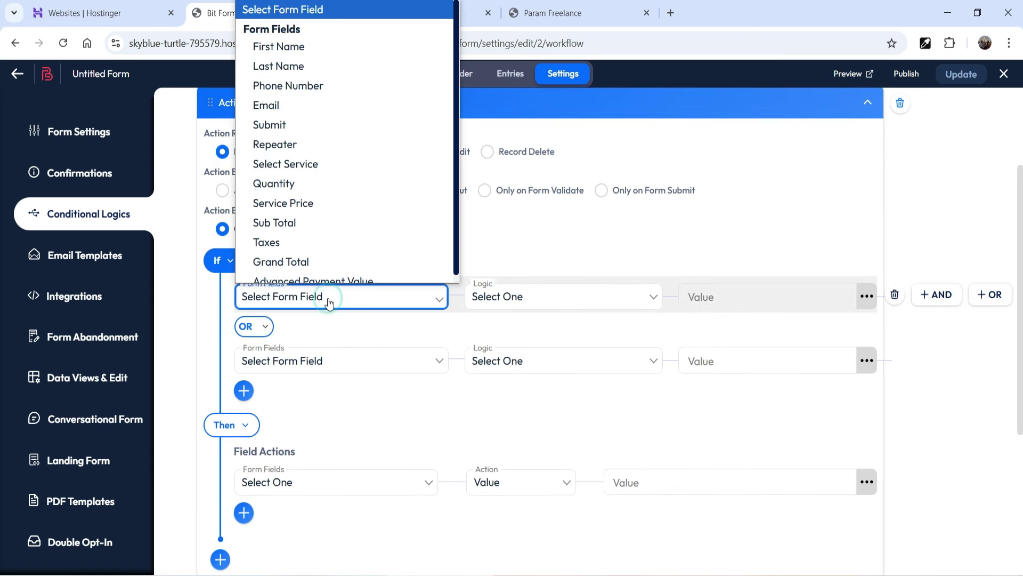
click(313, 160)
click(376, 21)
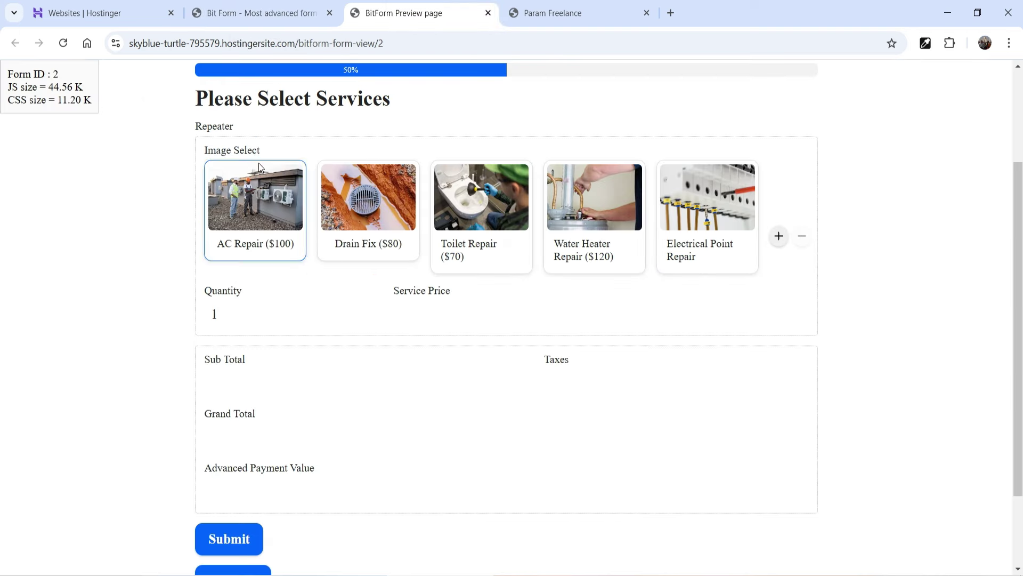
click(241, 15)
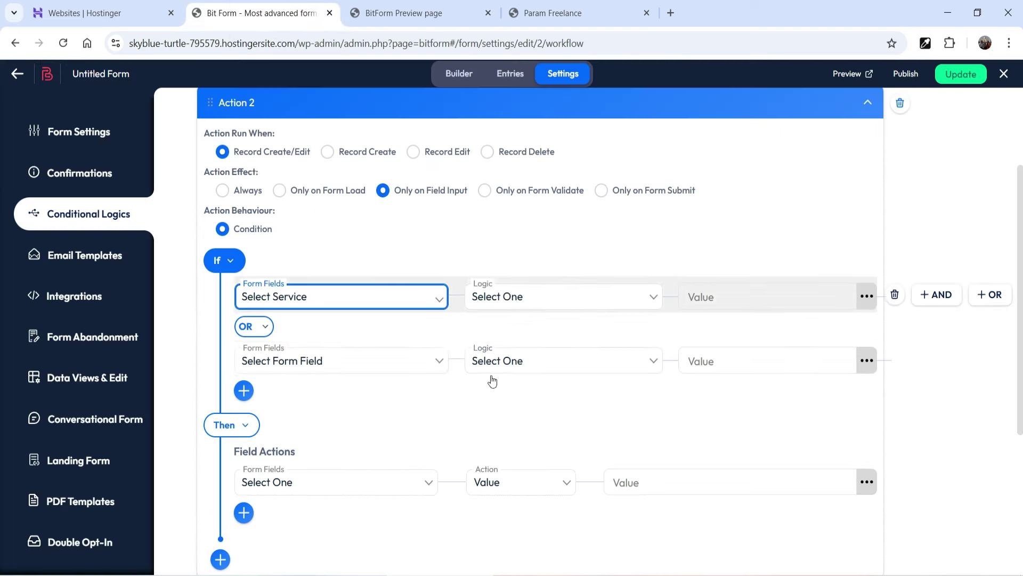
click(526, 302)
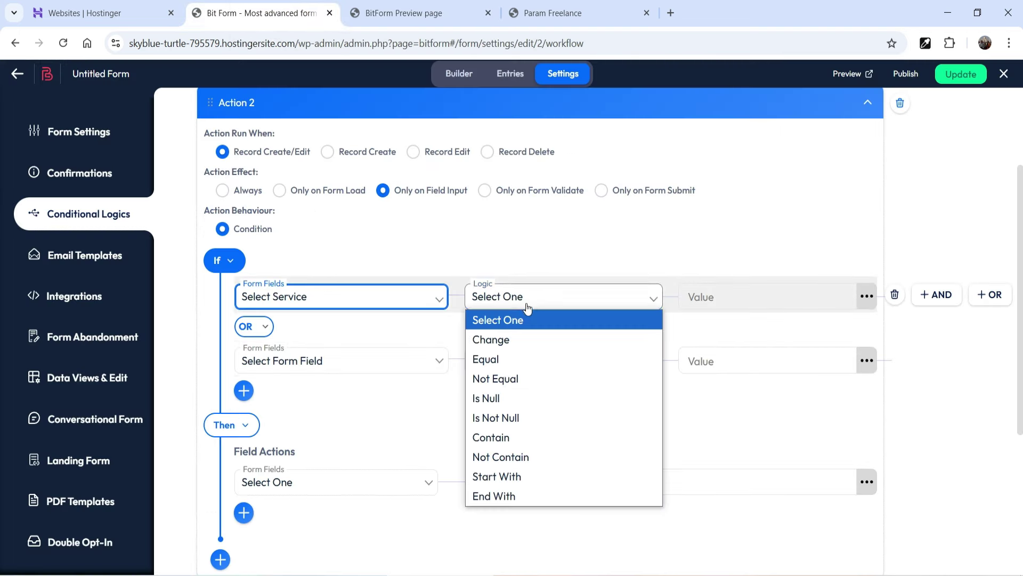
click(531, 417)
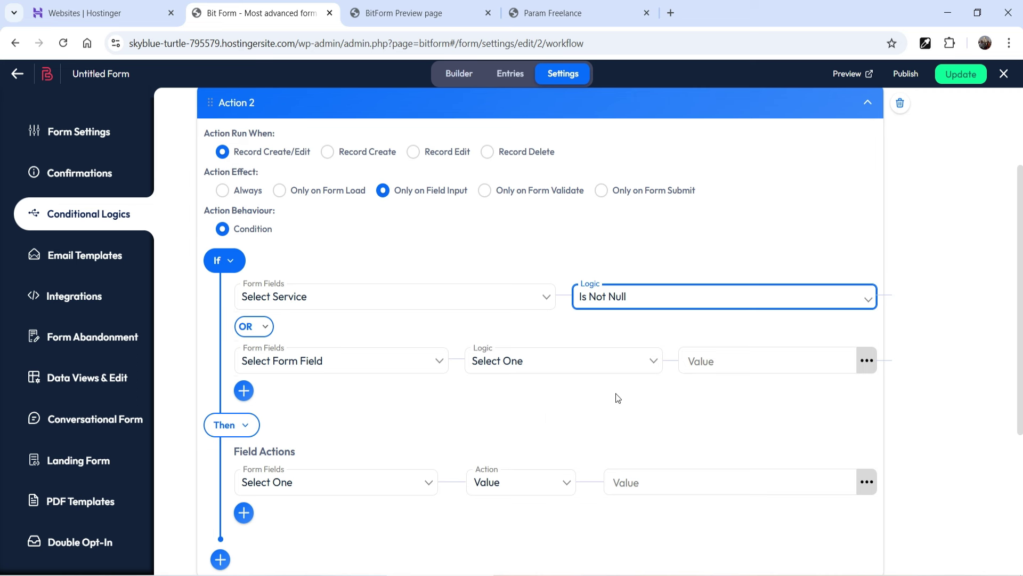
- Join the two conditions with AND and choose Quantity as the second condition's form field
click(261, 325)
click(261, 362)
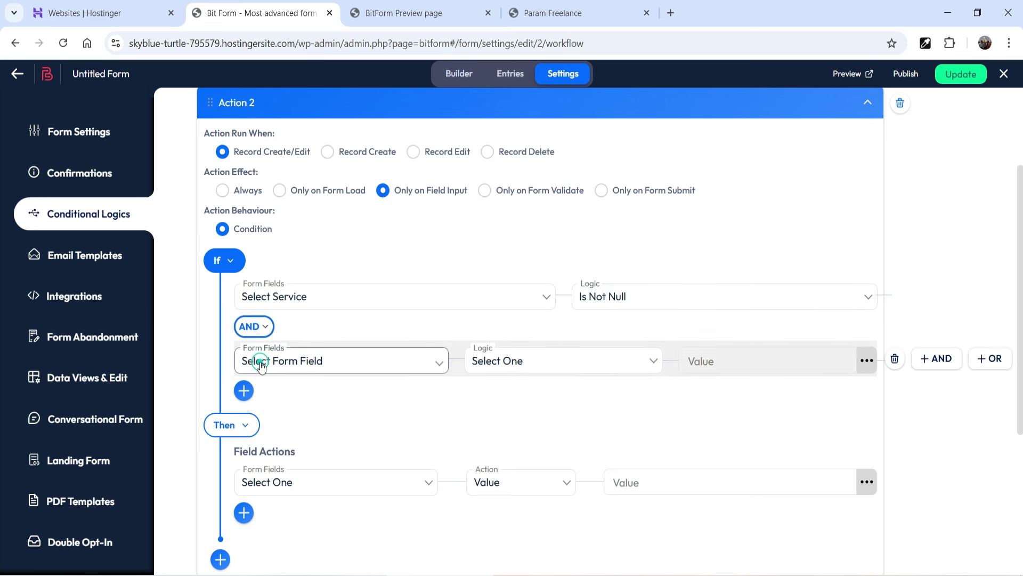
click(315, 361)
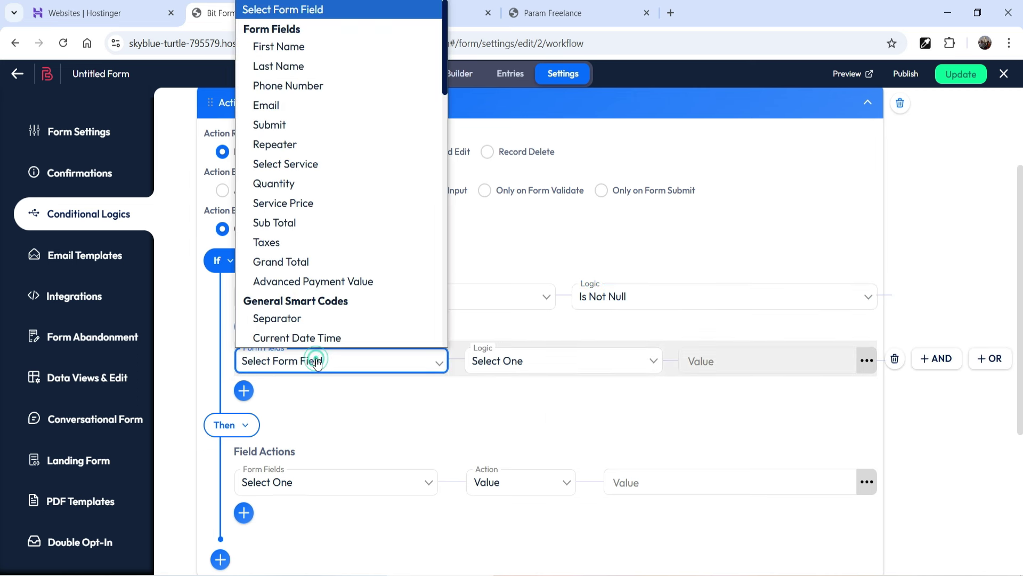
click(288, 185)
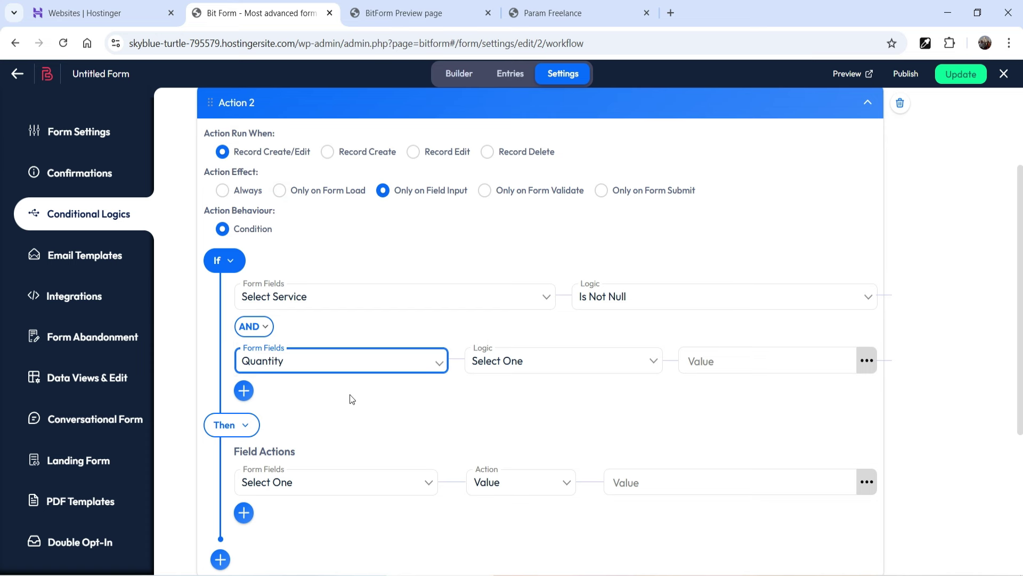
- Set the logic of the Quantity condition in Action 2 to Is Not Null
scroll(724, 423, down, 1)
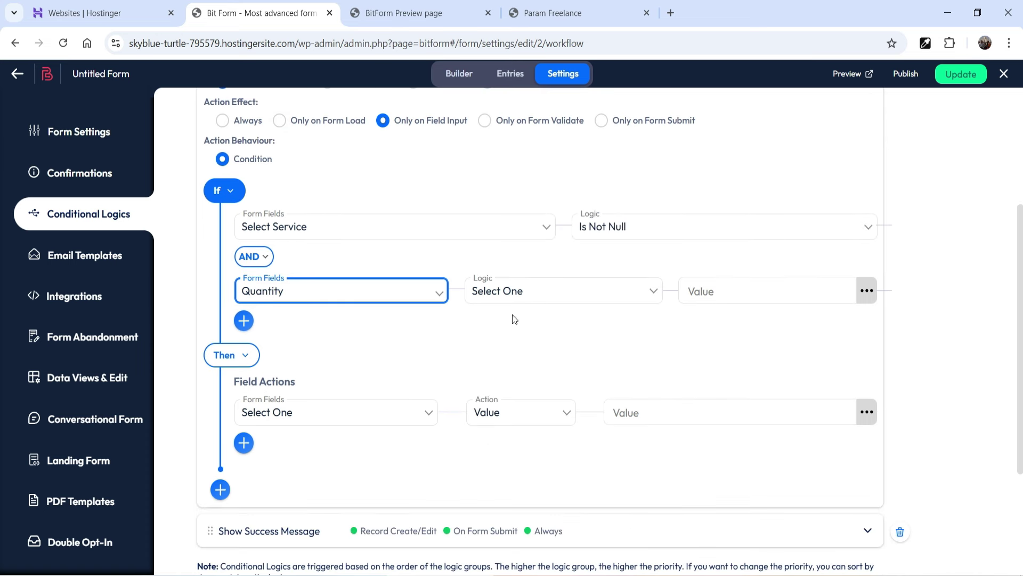
click(554, 290)
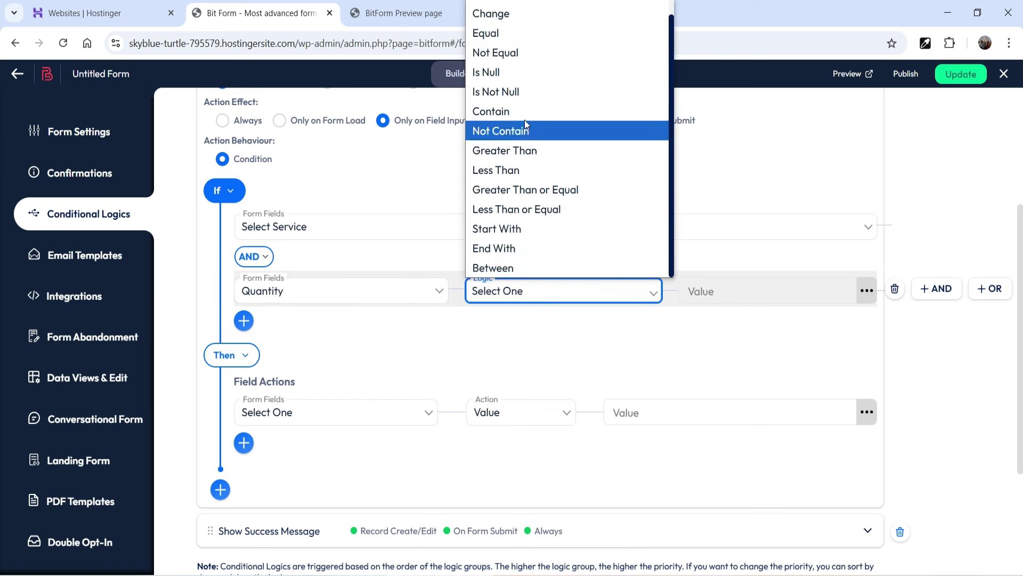
click(524, 91)
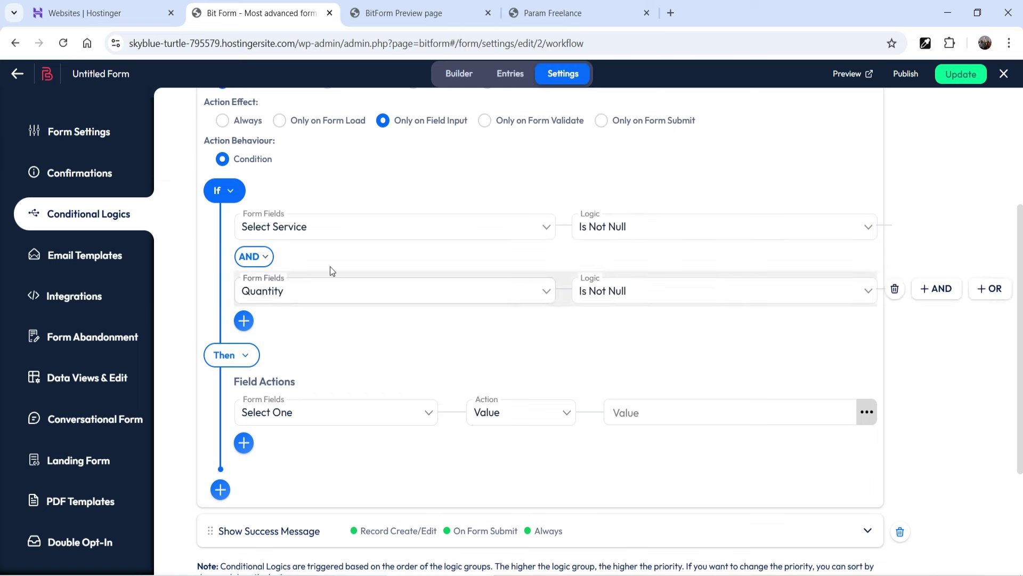
- Define Action 2's field action so the Service Price value is calculated as Select Service * Quantity
scroll(451, 296, down, 3)
click(303, 232)
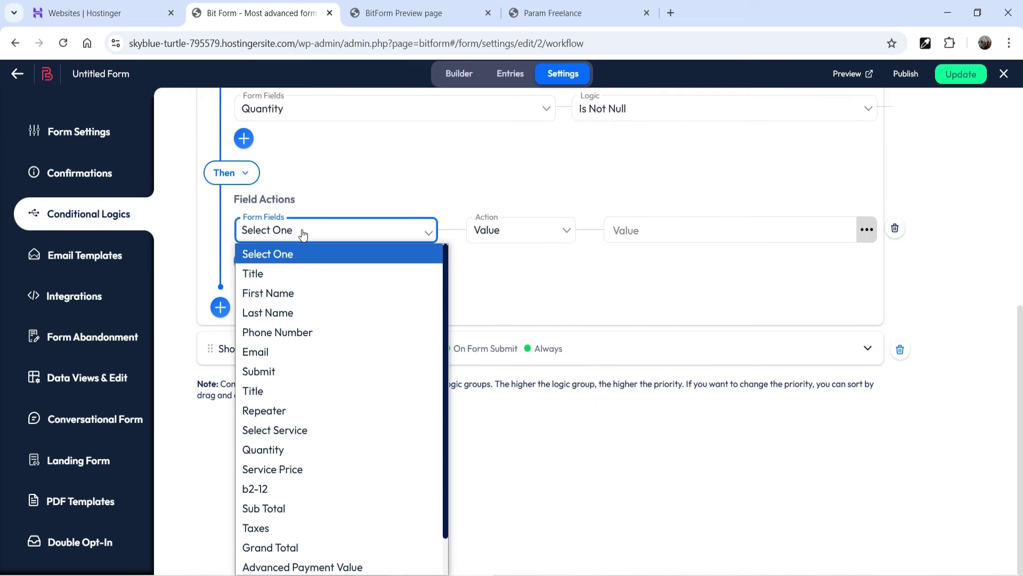
click(321, 470)
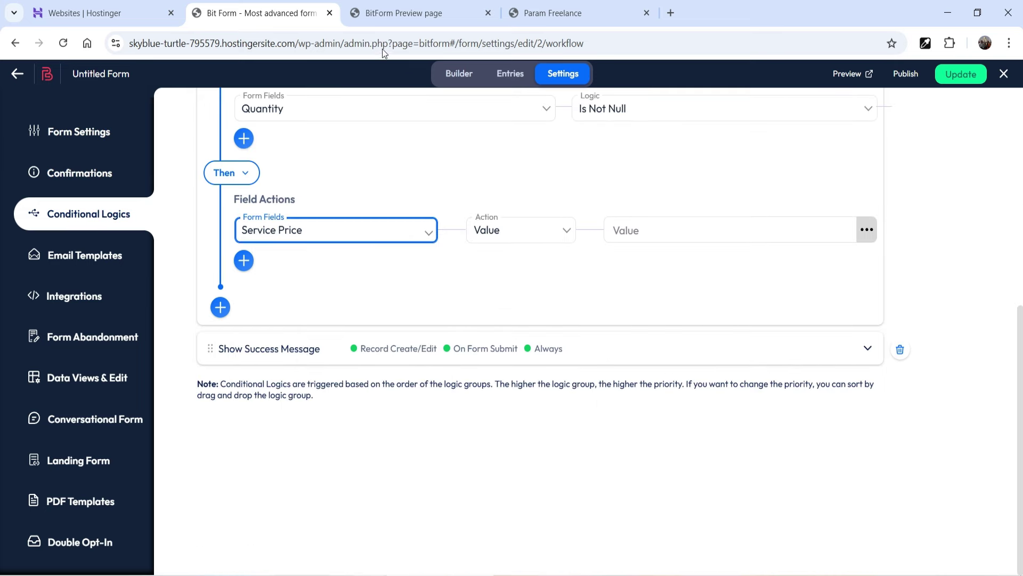
click(382, 12)
click(236, 16)
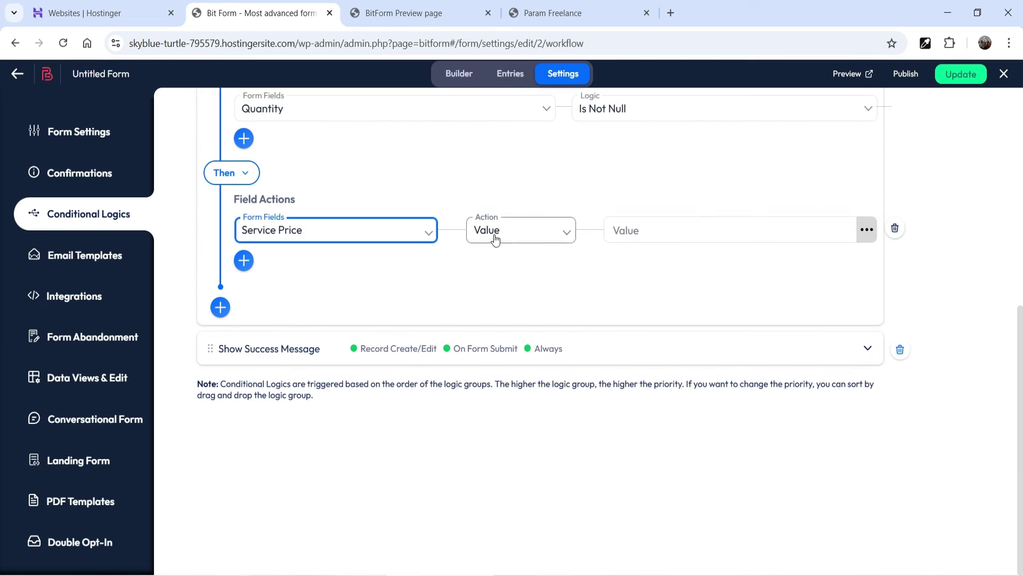
click(868, 230)
scroll(807, 352, down, 2)
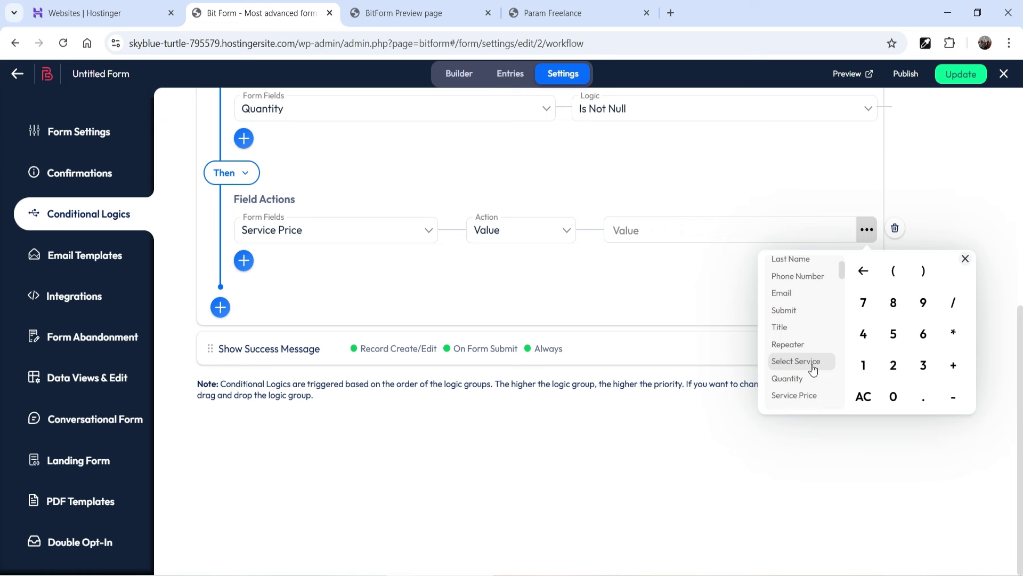
click(810, 362)
click(954, 334)
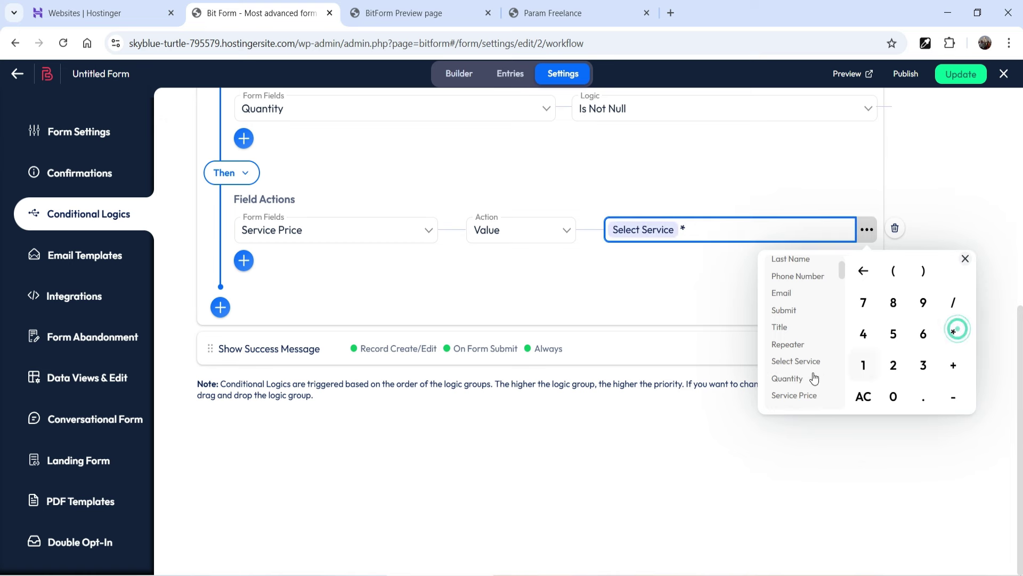
click(787, 378)
click(405, 12)
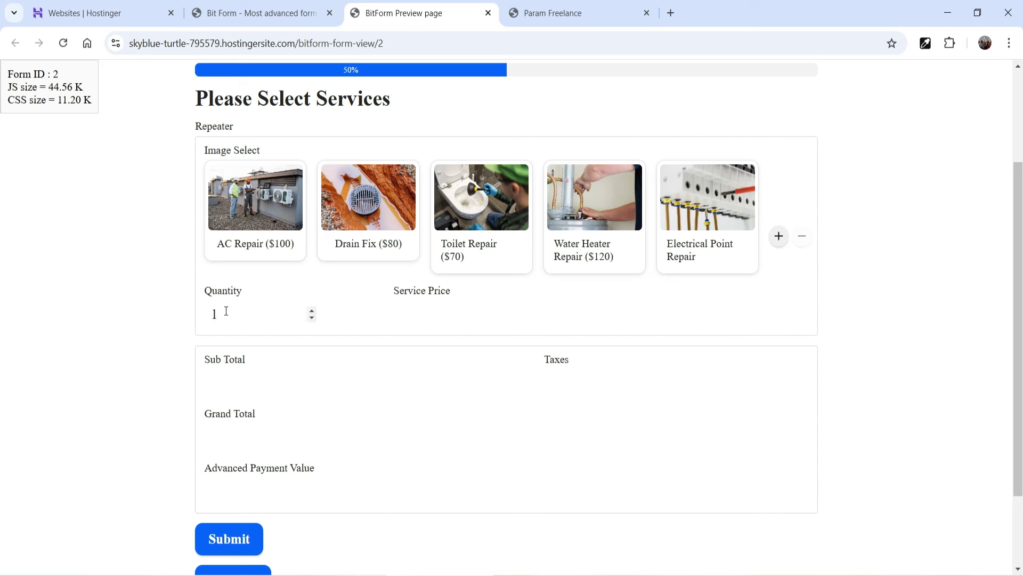
click(213, 14)
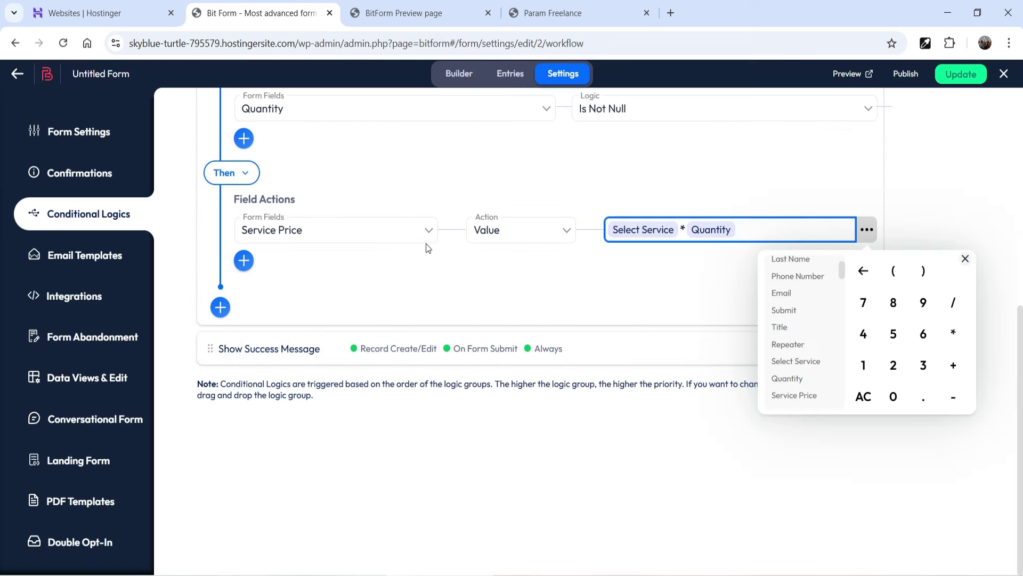
click(583, 466)
- Save the form, reload its preview page and advance to the Please Select Services step
scroll(583, 453, up, 6)
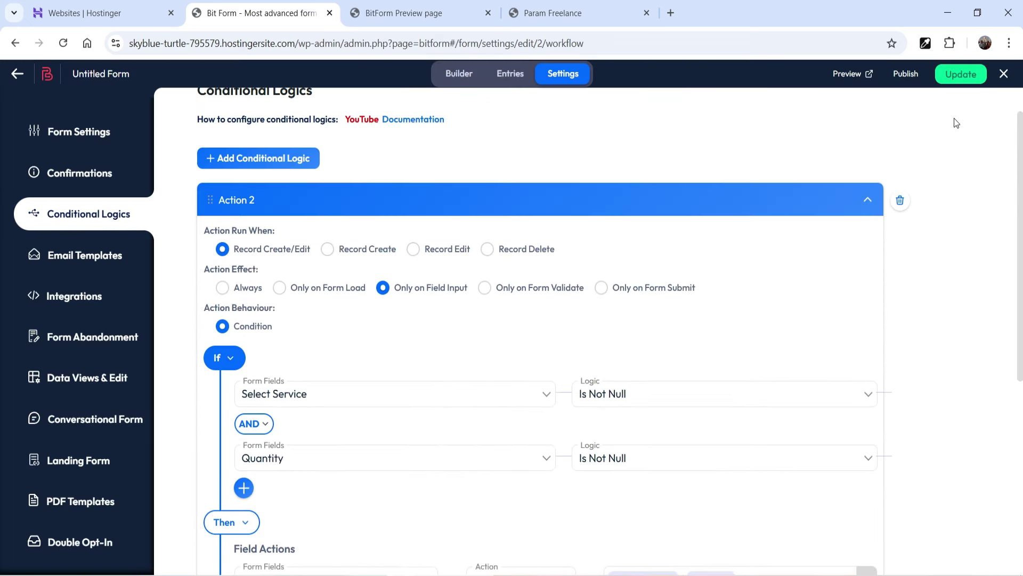
key(ctrl+s)
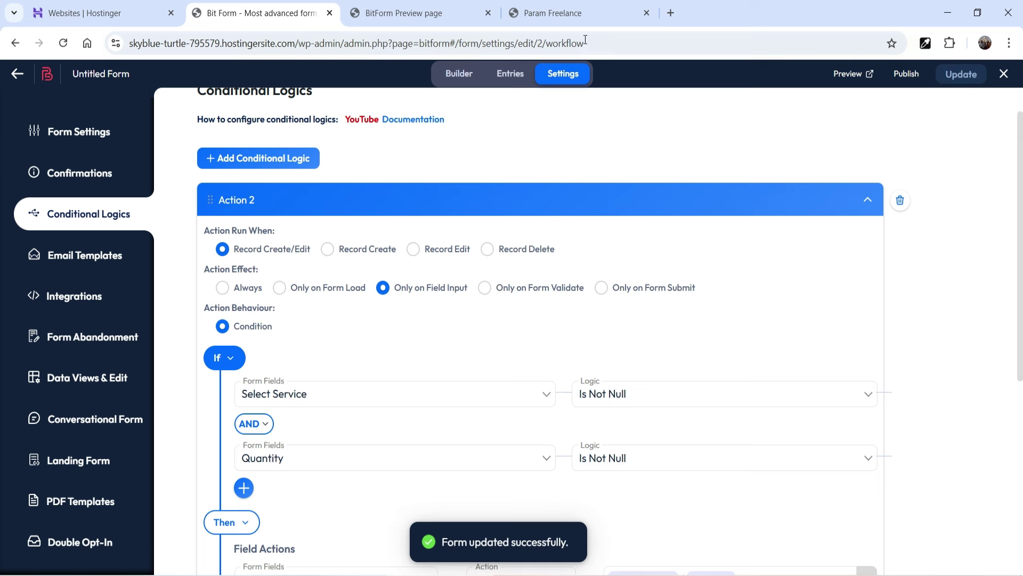
click(411, 20)
click(63, 42)
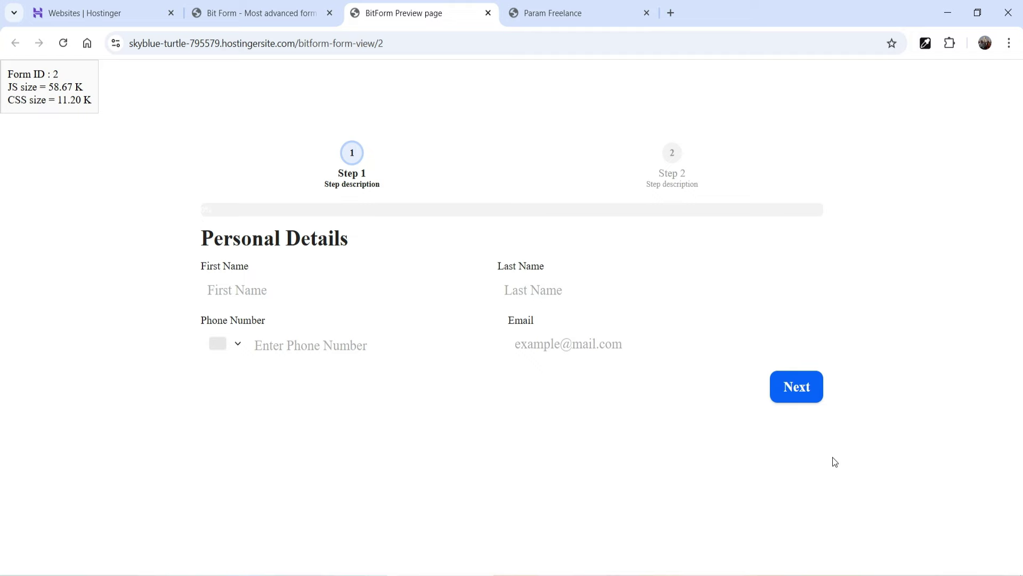
click(798, 392)
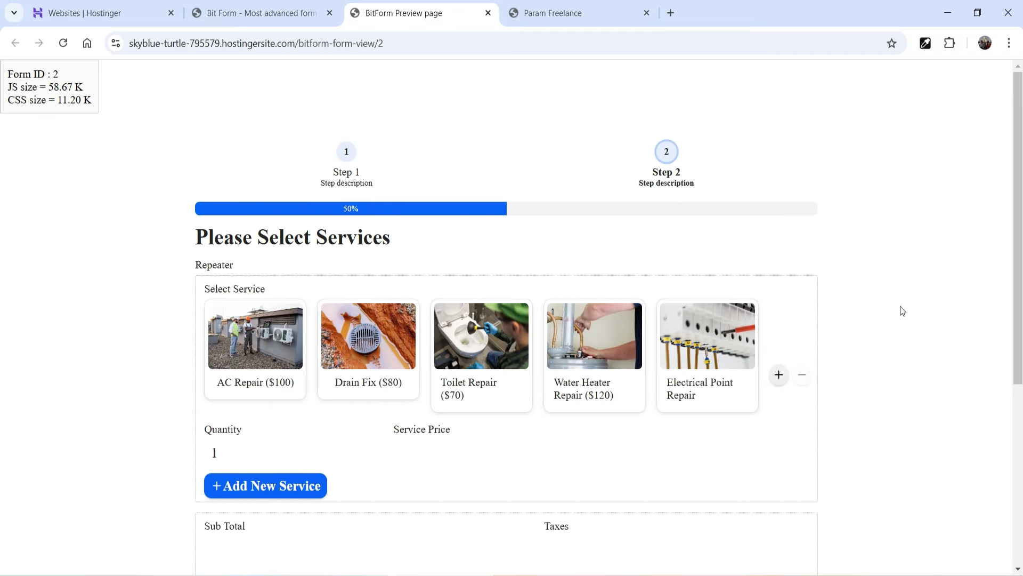
- Test the price calculation with AC Repair, Drain Fix, Toilet Repair and Water Heater Repair, ending on Water Heater Repair with quantity 2
click(251, 273)
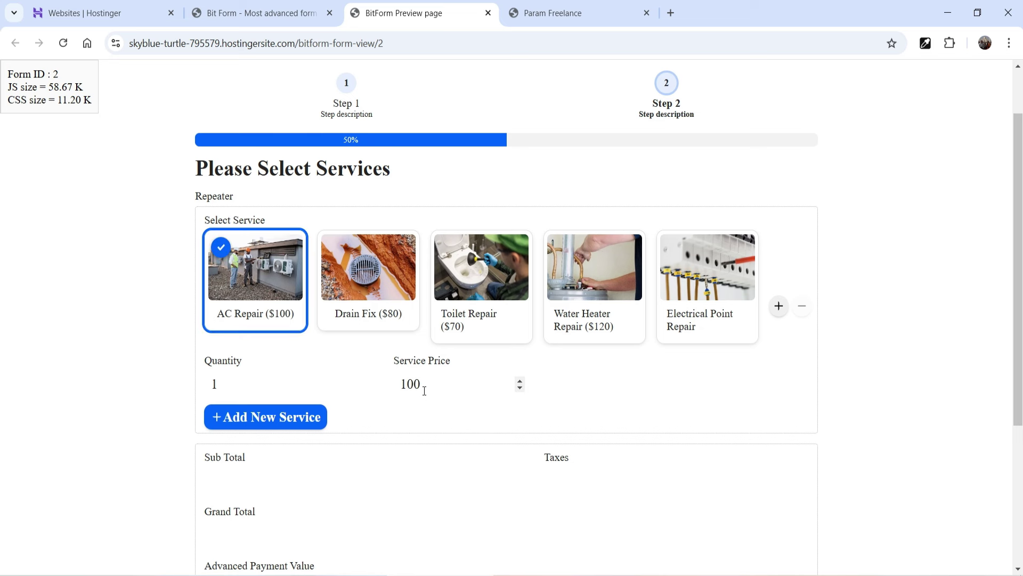
click(386, 279)
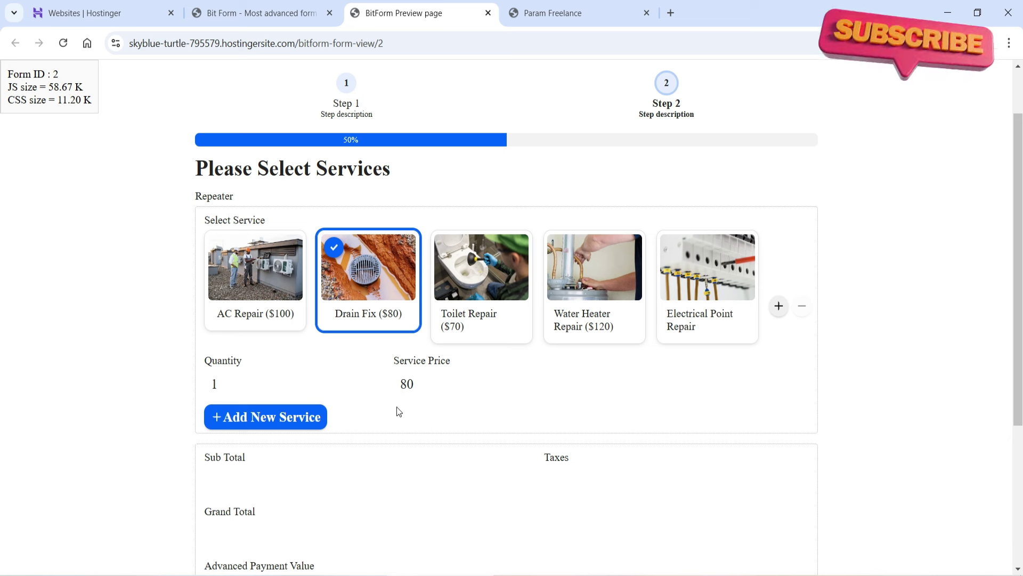
click(485, 295)
click(589, 278)
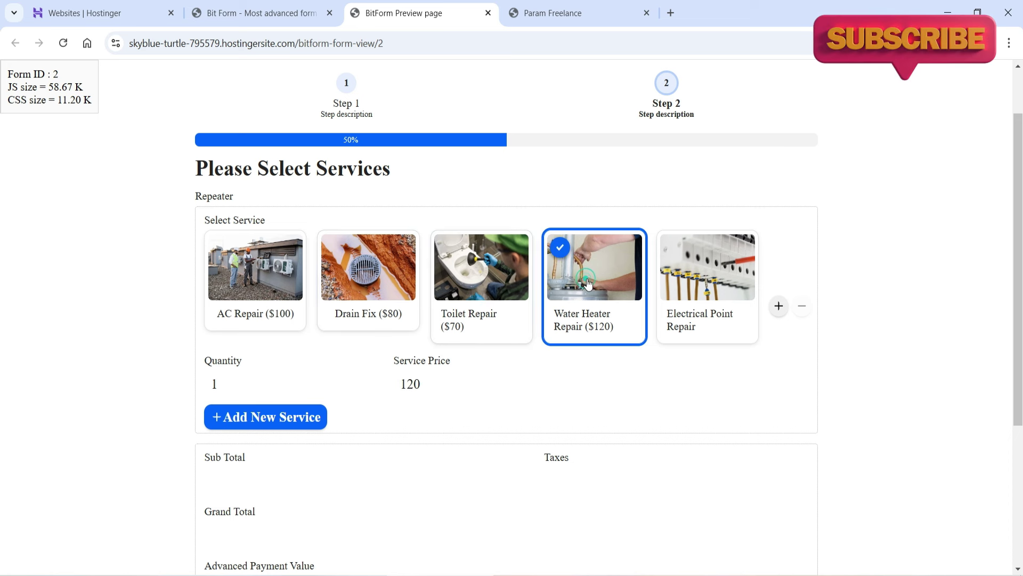
click(311, 380)
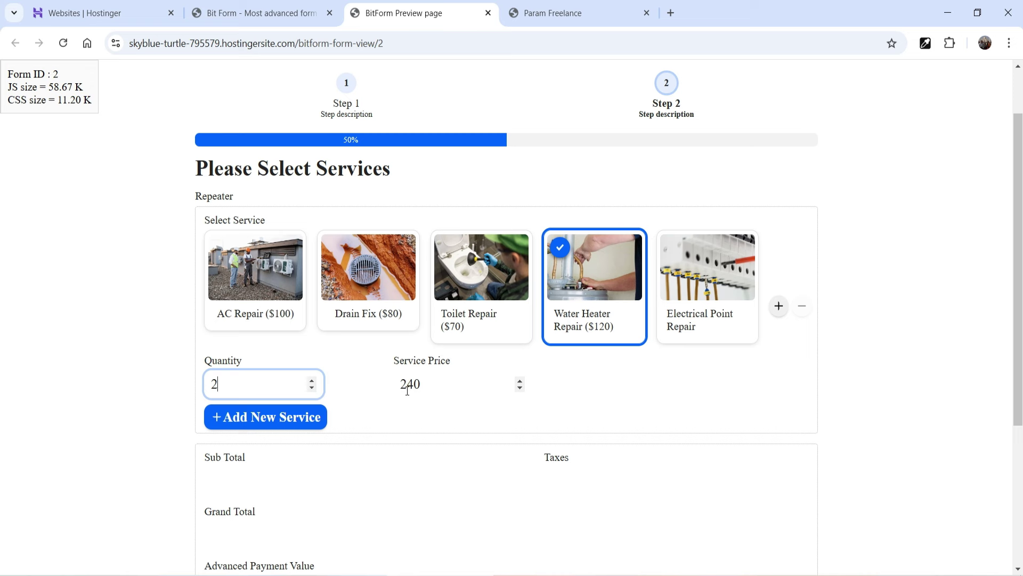
scroll(578, 379, down, 4)
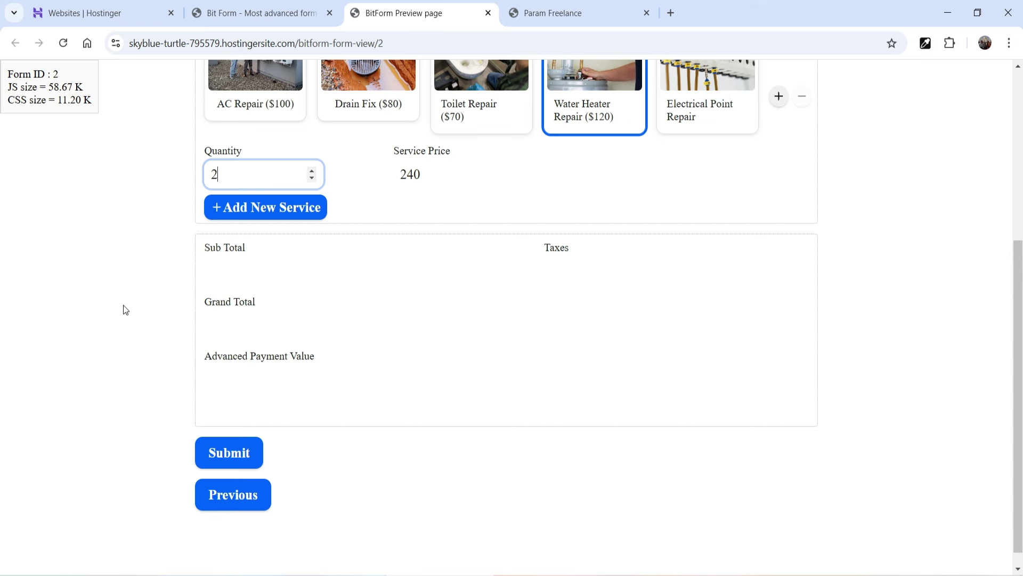
scroll(560, 303, up, 1)
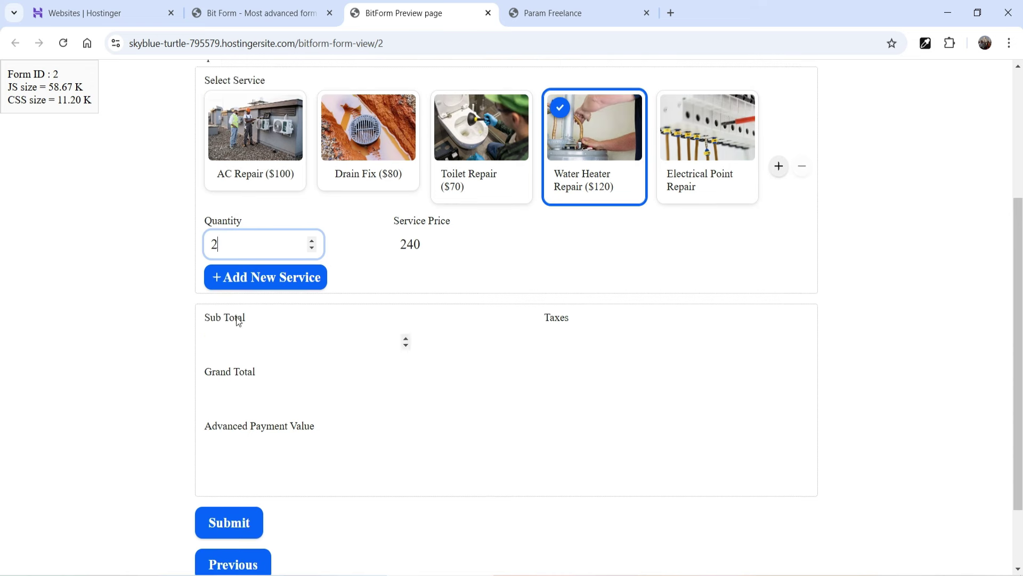
- Add a second service entry in the preview, choosing AC Repair with quantity 2
click(263, 277)
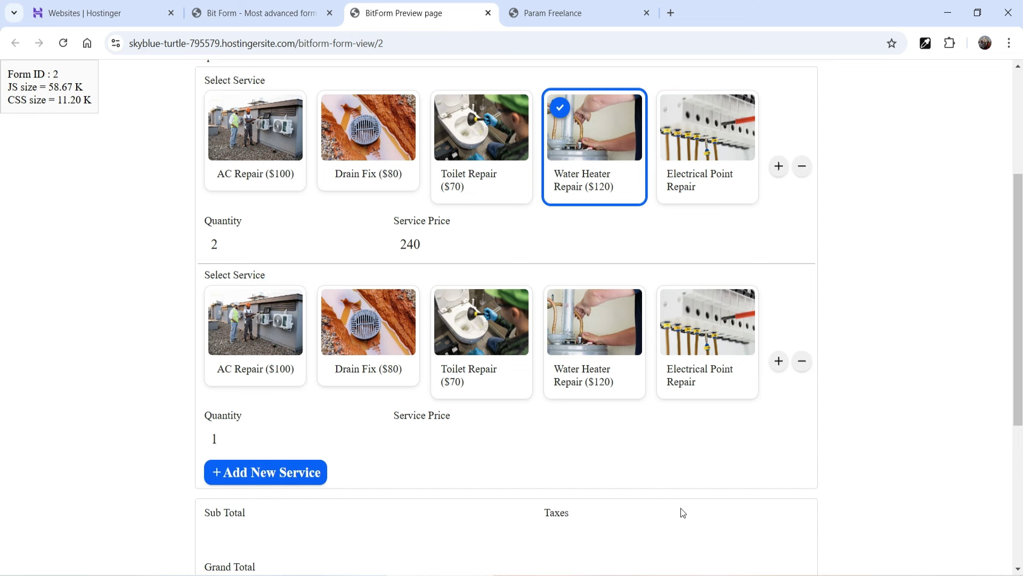
click(244, 334)
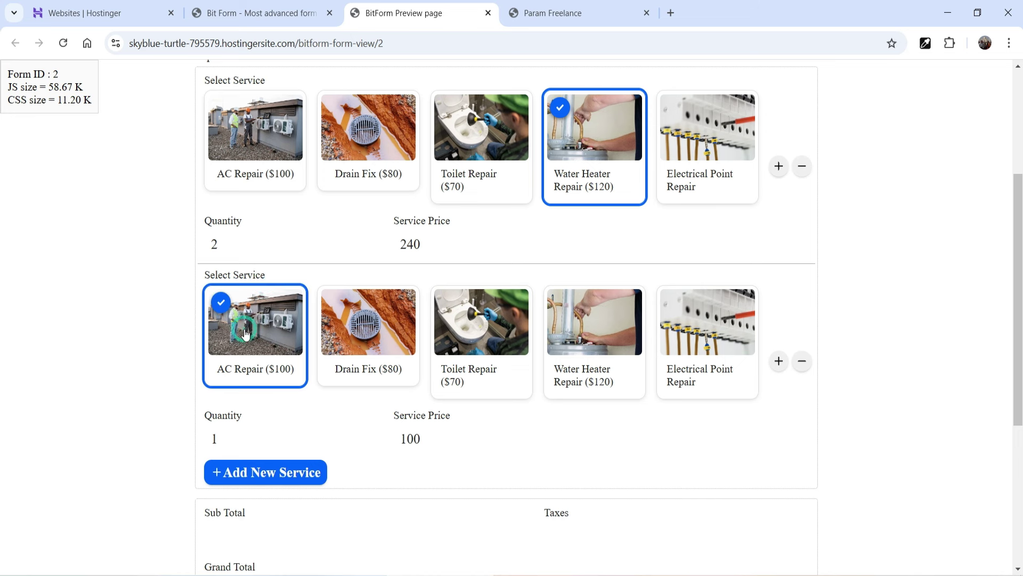
click(312, 435)
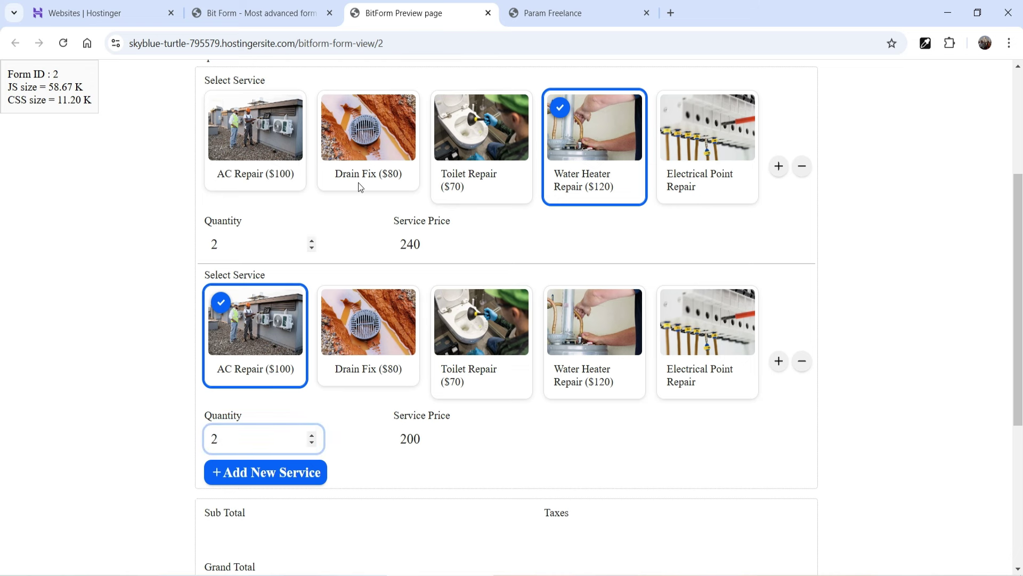
scroll(1000, 292, down, 2)
scroll(393, 173, up, 1)
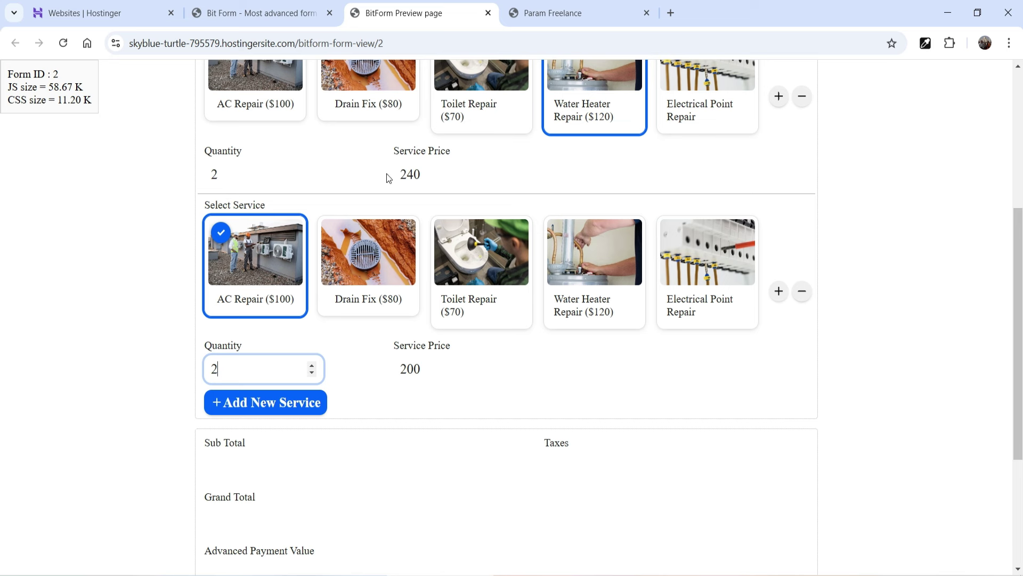
- Back in the form's settings, collapse Action 2 and add a new conditional logic that takes effect Only on Field Input
click(256, 13)
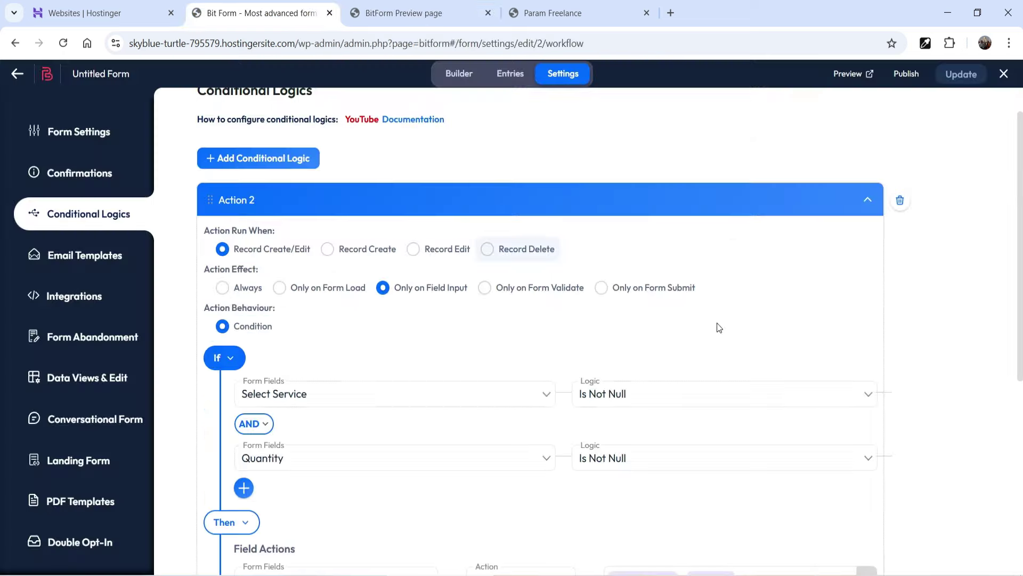
click(868, 199)
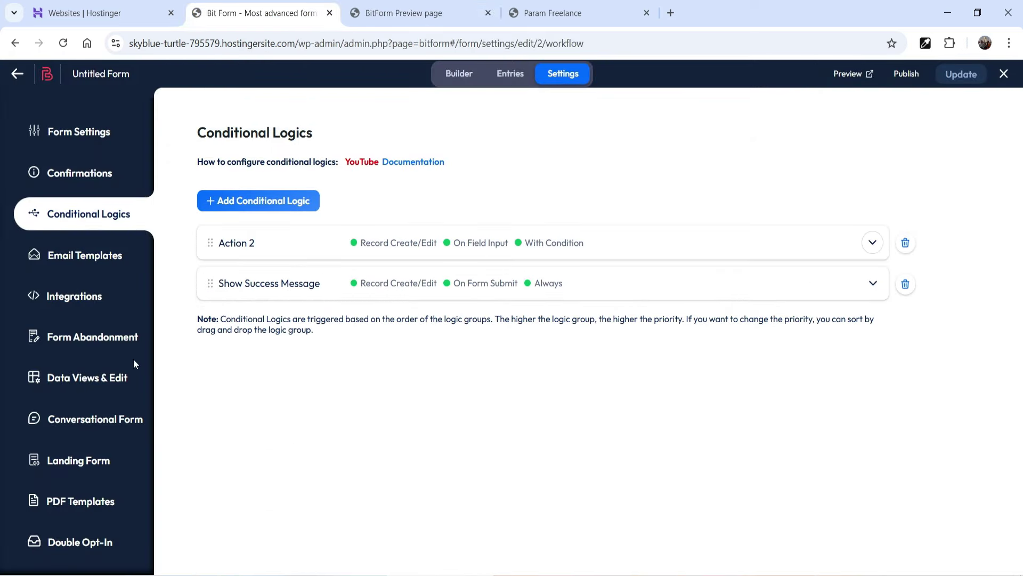
click(226, 206)
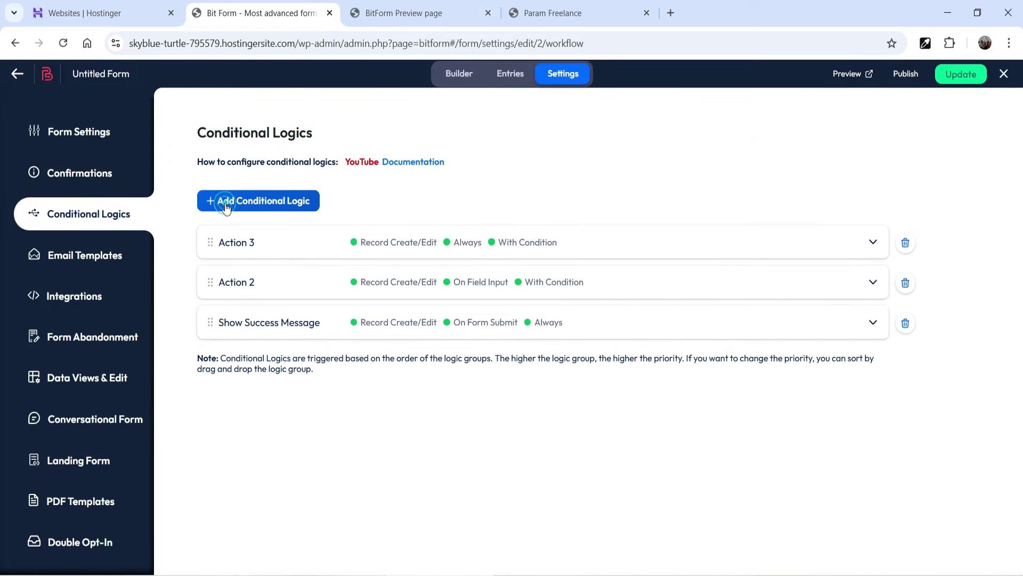
click(742, 248)
click(383, 329)
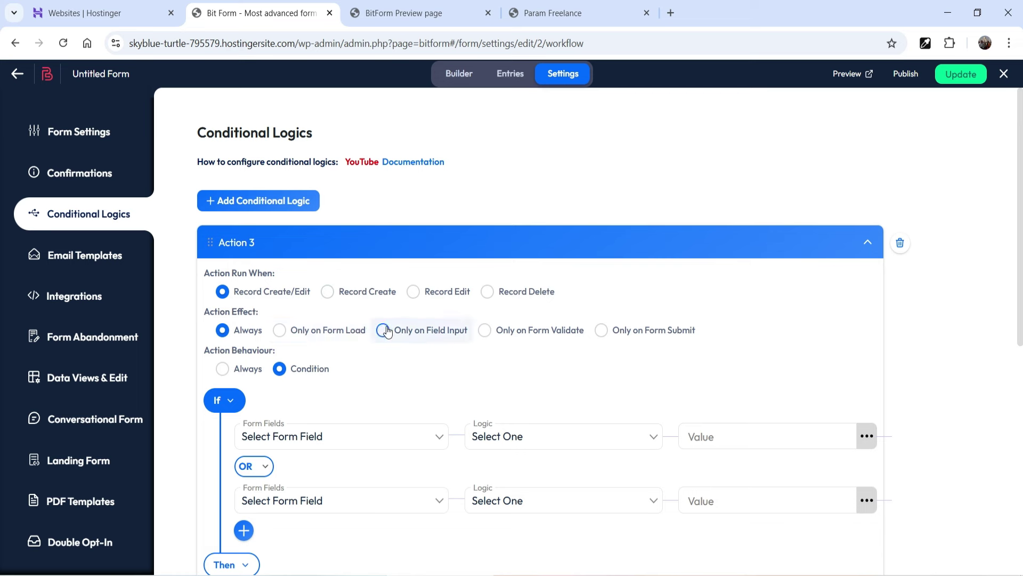
scroll(492, 344, down, 1)
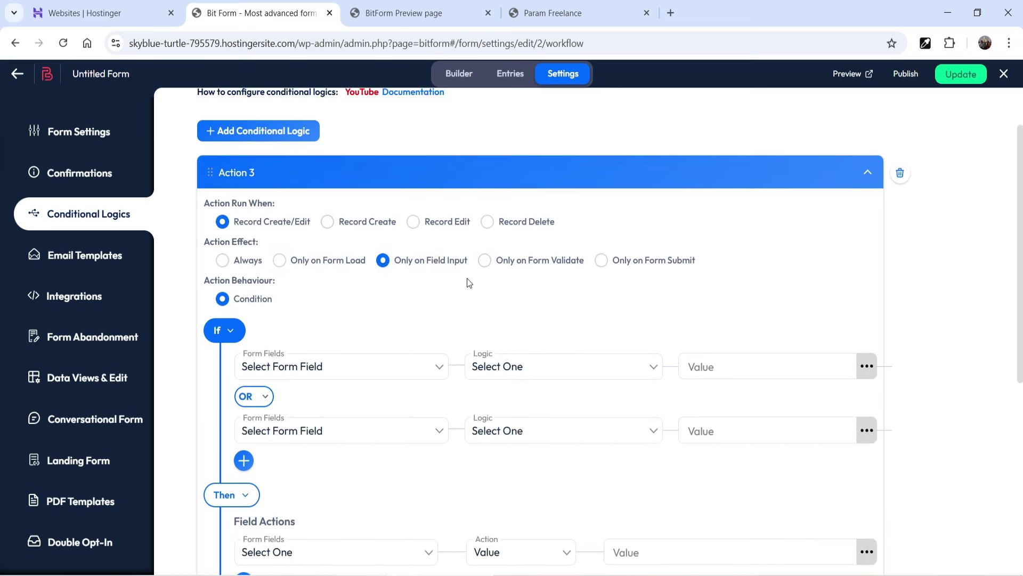
scroll(471, 286, down, 3)
- Set the new action's If condition to Service Price Is Not Null and delete the unused second condition
click(397, 12)
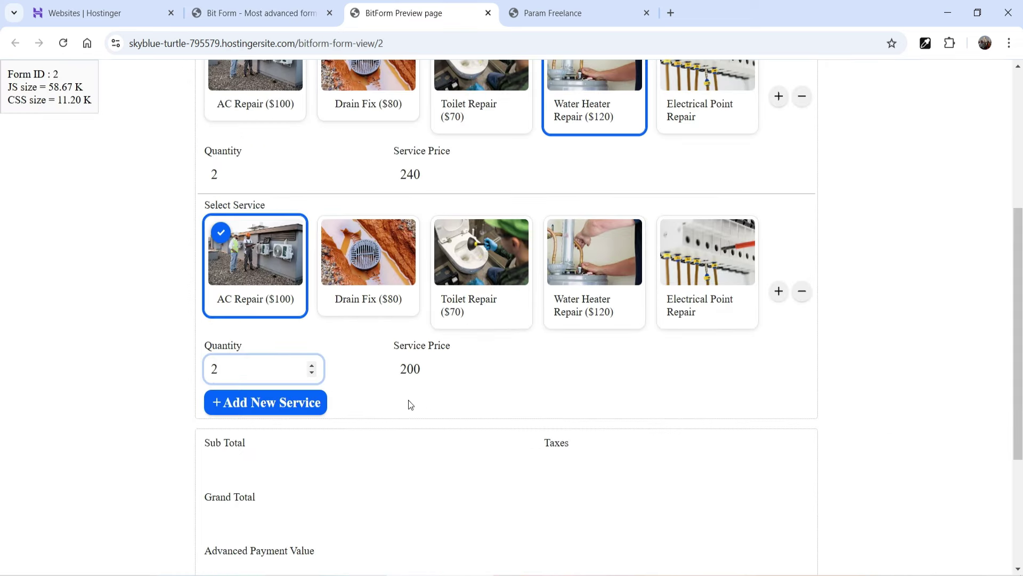
click(255, 13)
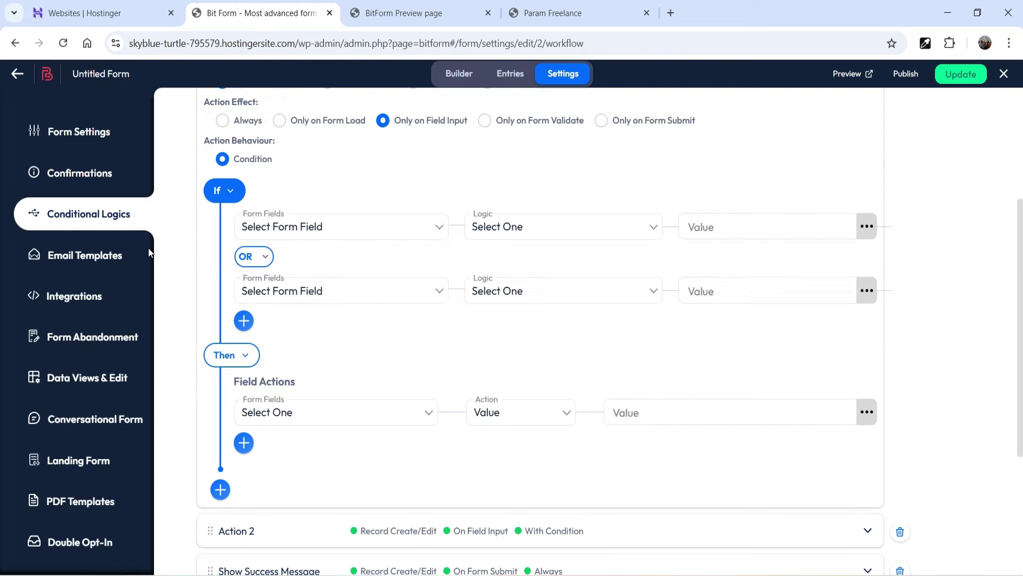
click(316, 226)
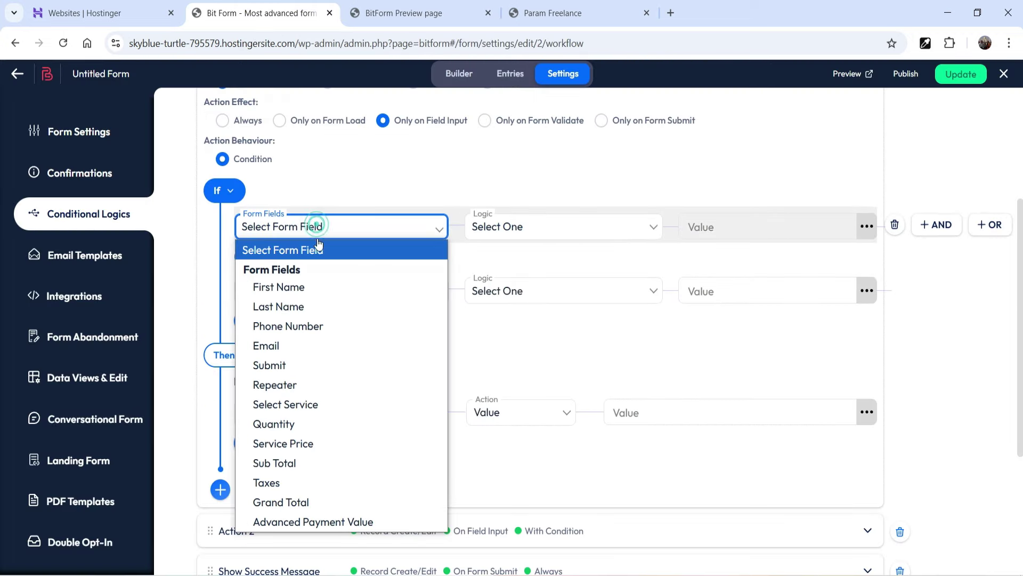
click(328, 444)
click(566, 230)
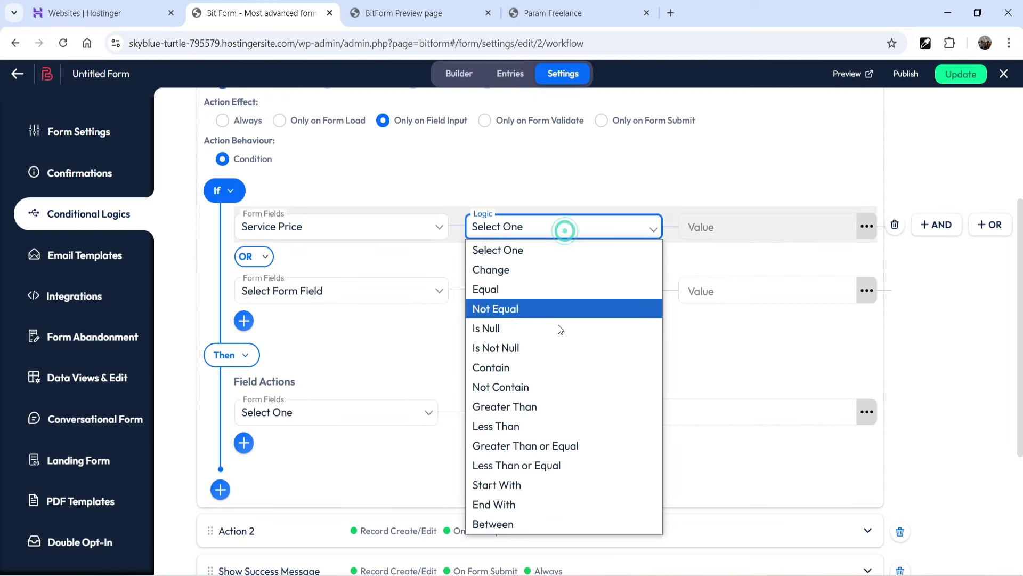
click(554, 352)
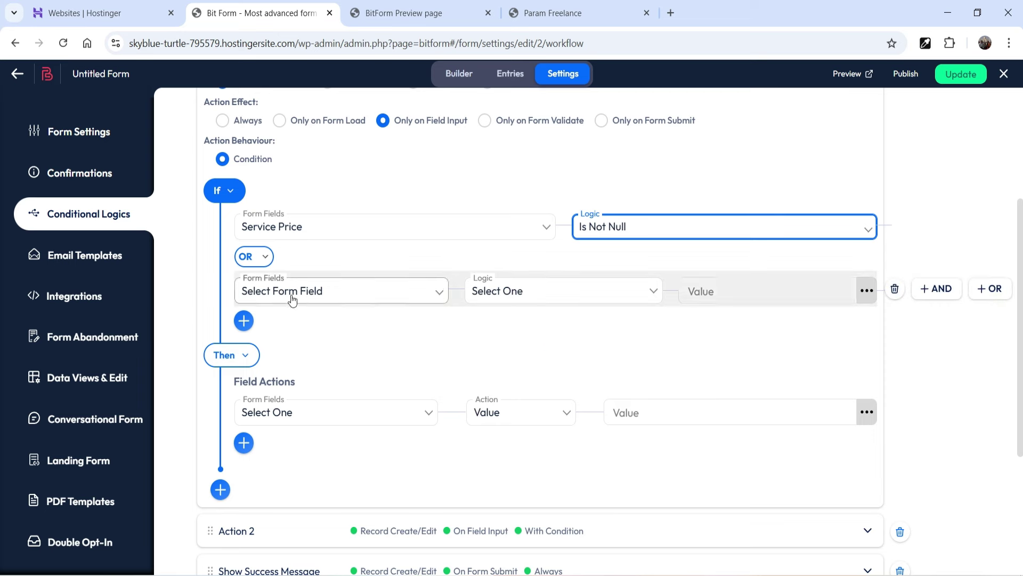
click(895, 290)
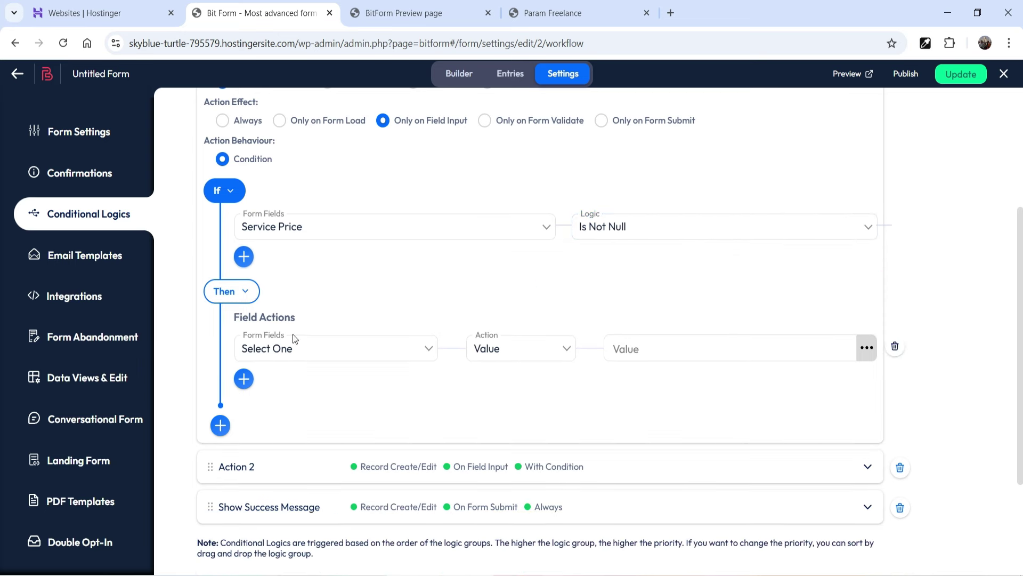
- Target the Sub Total field's value in the Then action and insert the Math(Repeater) function as its value
click(318, 355)
scroll(360, 299, down, 1)
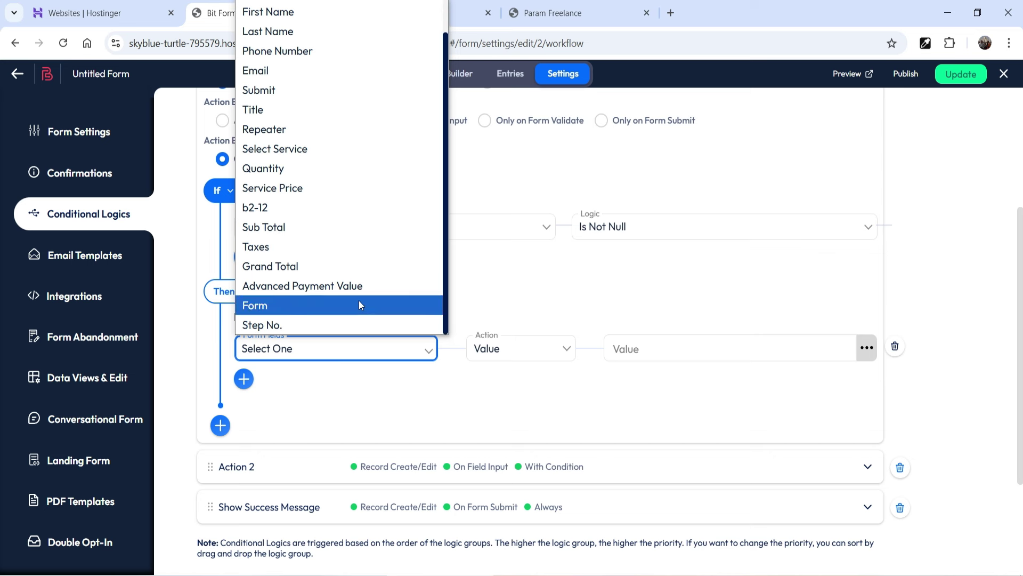
click(305, 227)
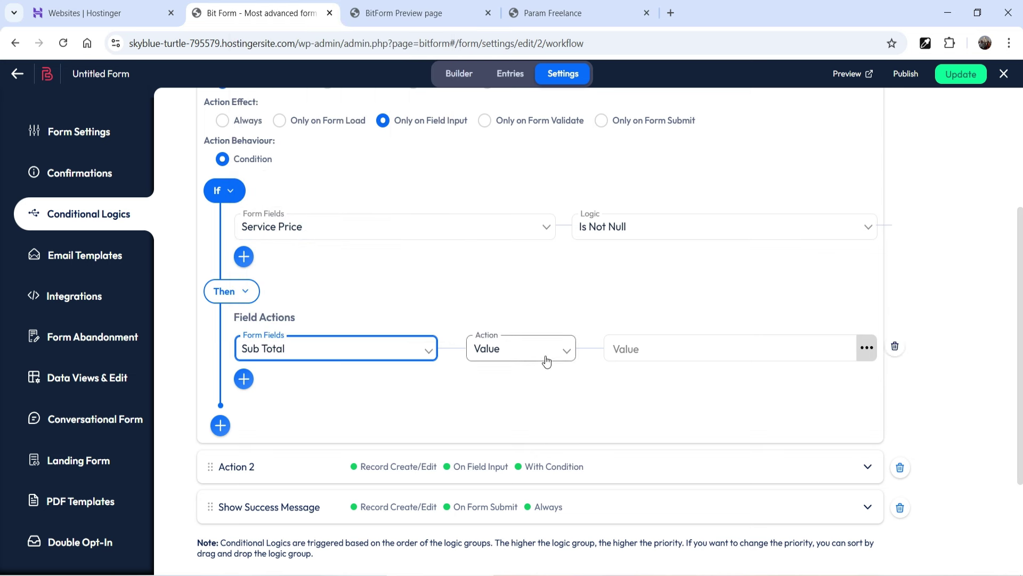
click(415, 19)
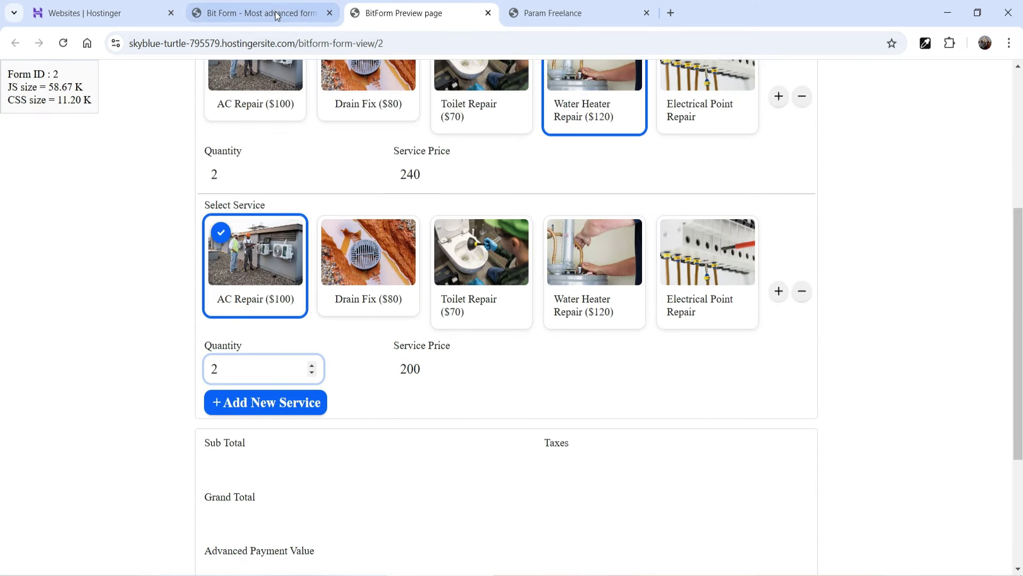
click(309, 13)
click(867, 348)
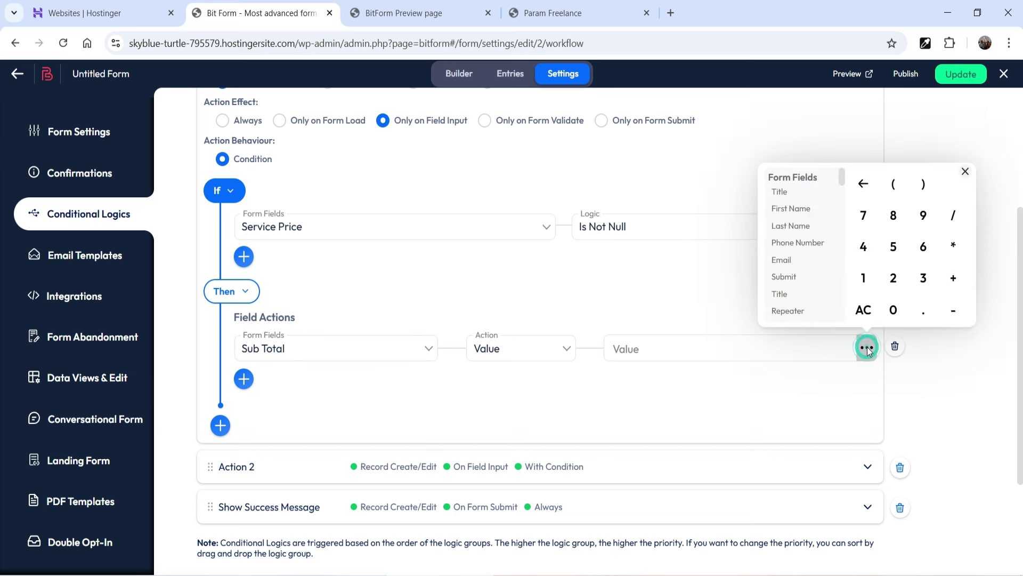
scroll(816, 260, down, 10)
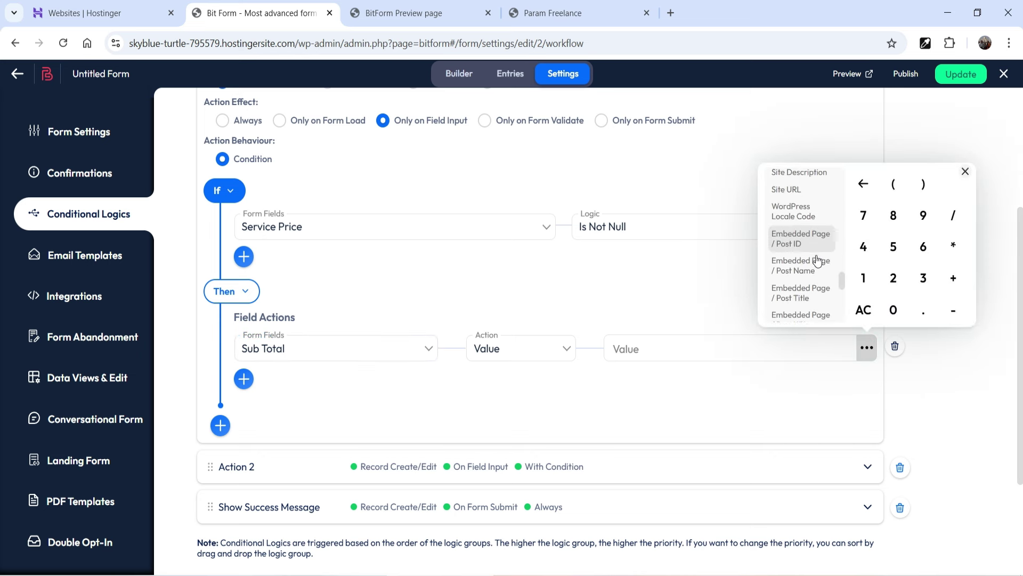
scroll(815, 264, down, 3)
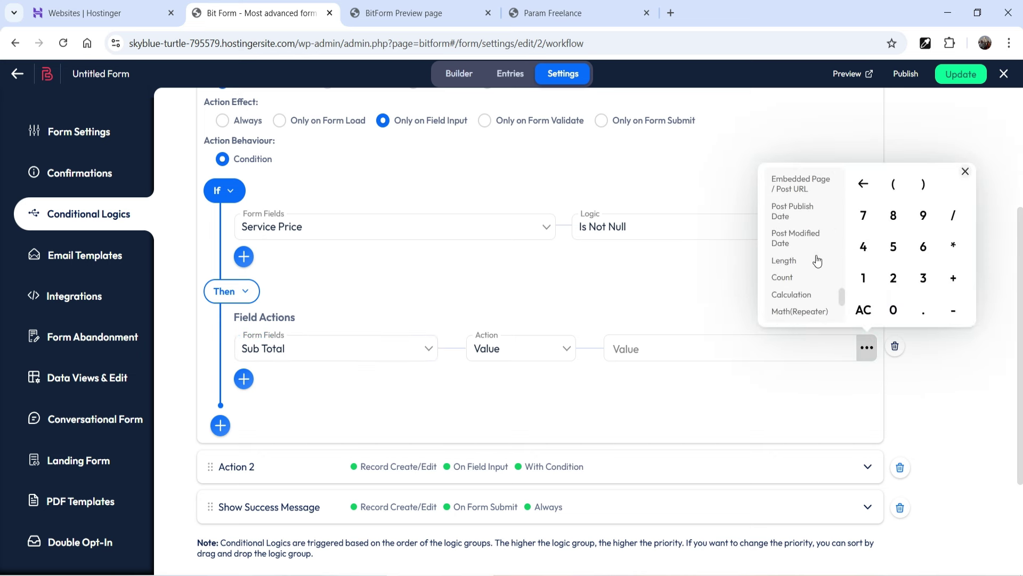
click(810, 311)
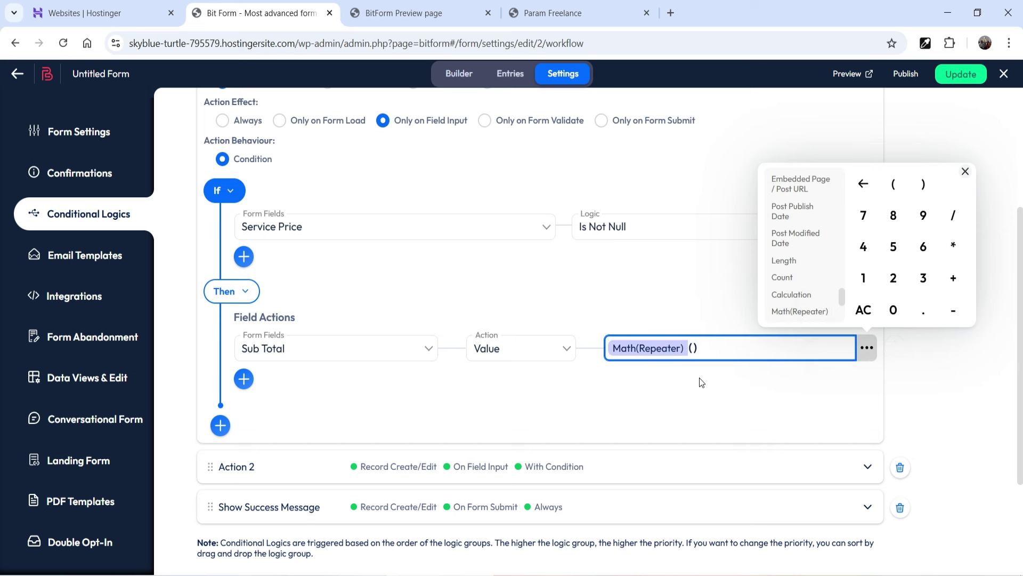
- Insert the Service Price field inside the Math(Repeater) parentheses and update the form
click(694, 348)
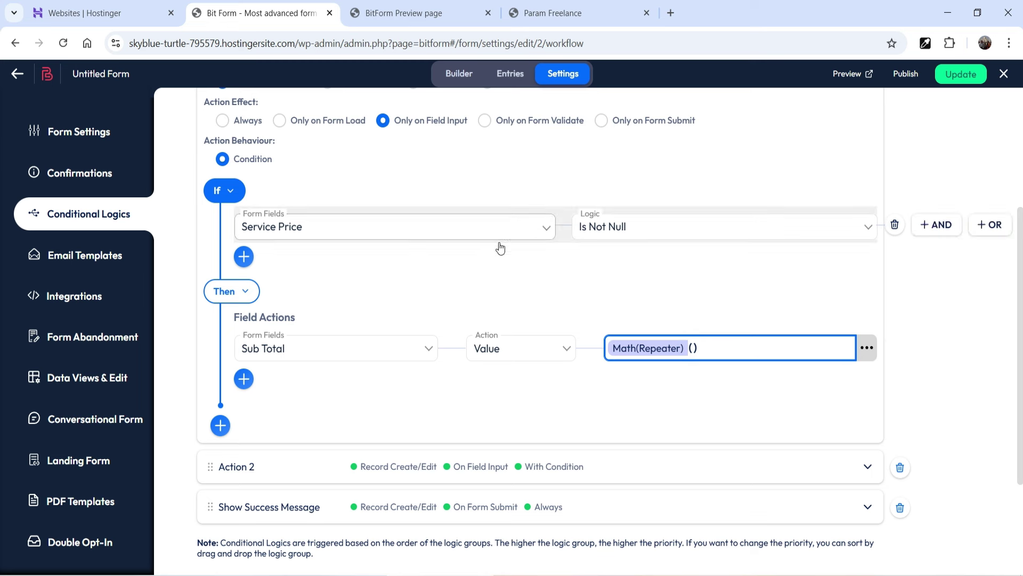
click(867, 352)
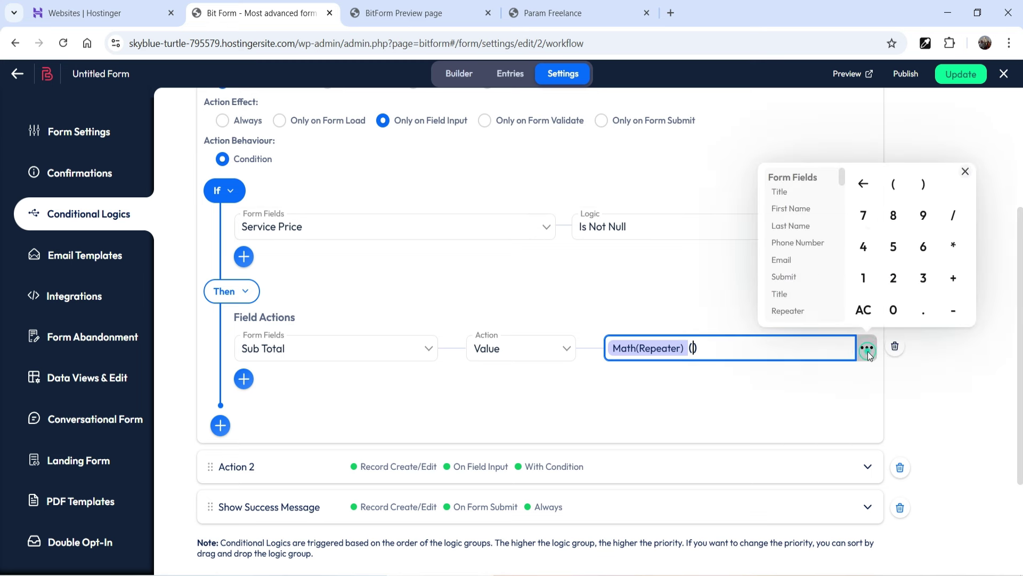
drag(842, 177, 842, 187)
click(802, 260)
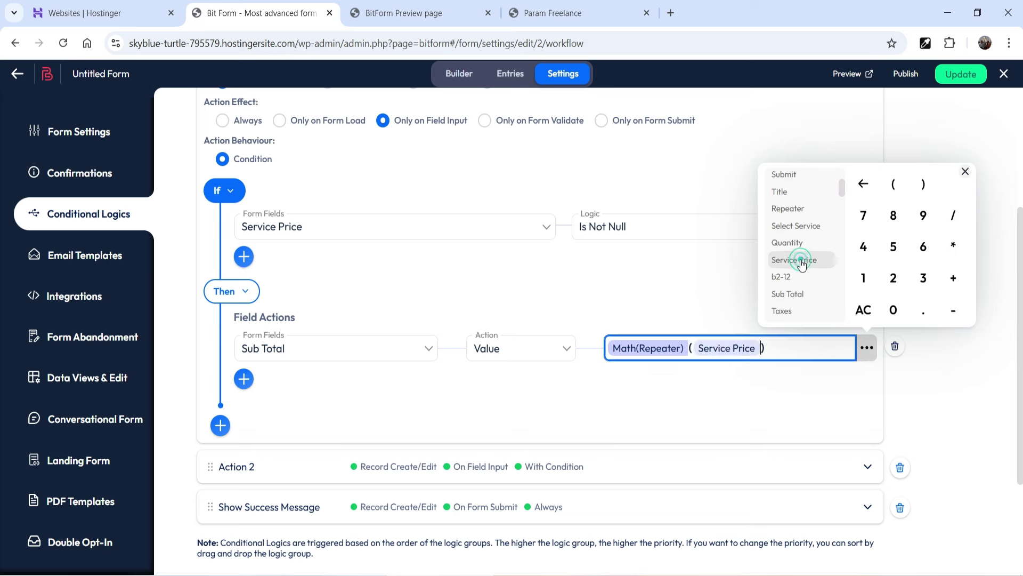
click(962, 417)
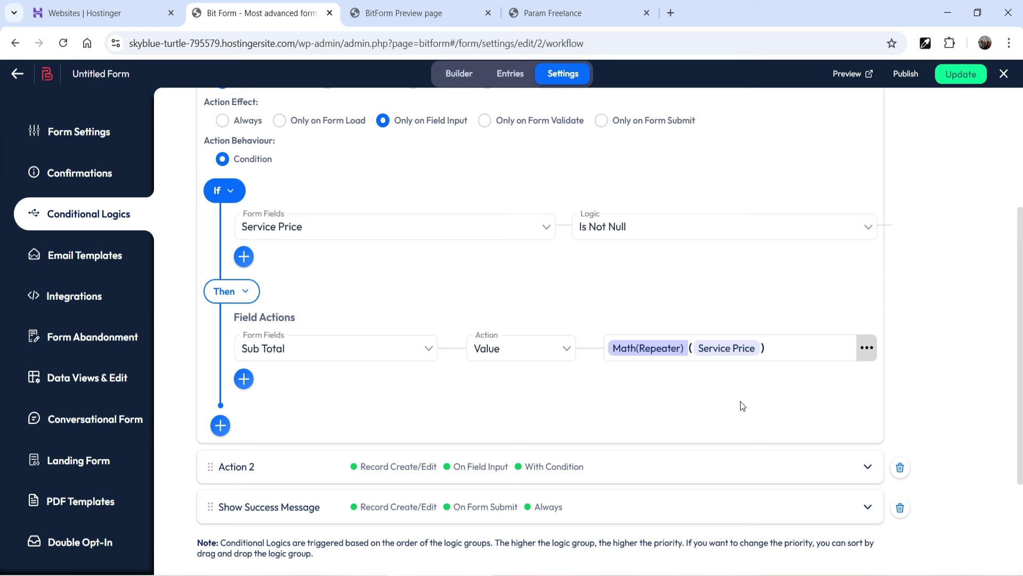
click(952, 84)
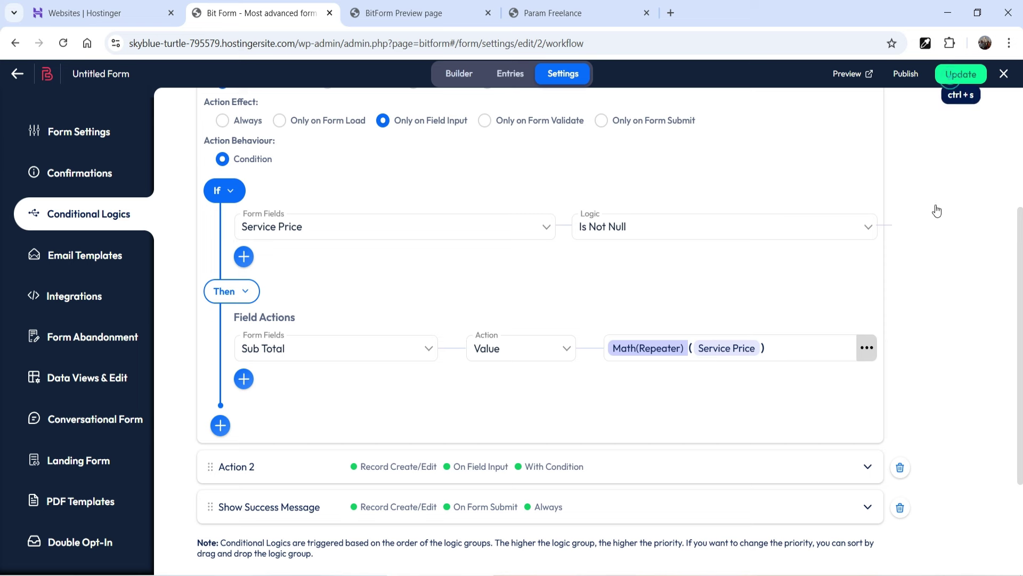
- Reload the form preview, advance to the service selection step and choose AC Repair with quantity 2 to test the Sub Total
click(436, 16)
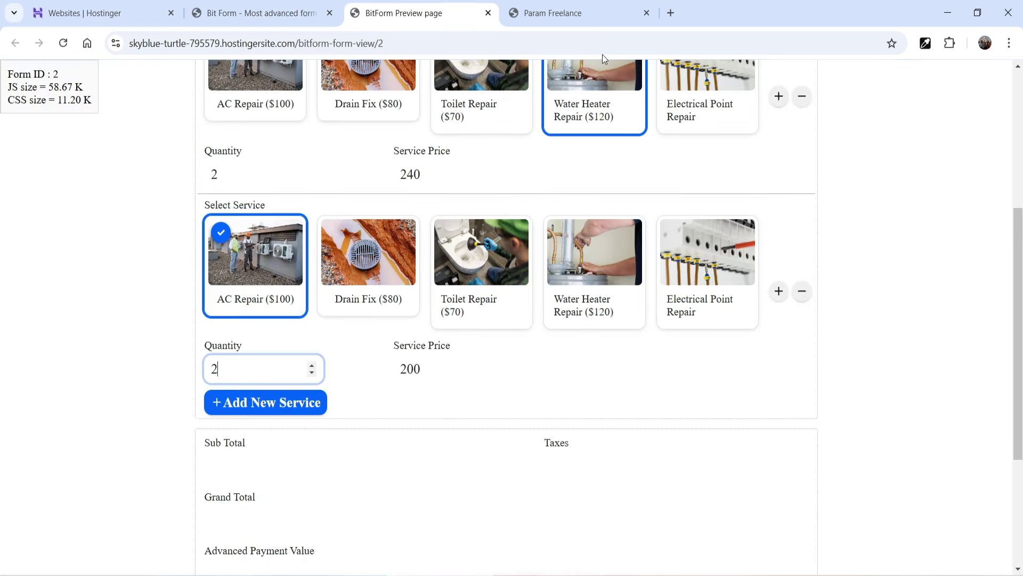
click(63, 43)
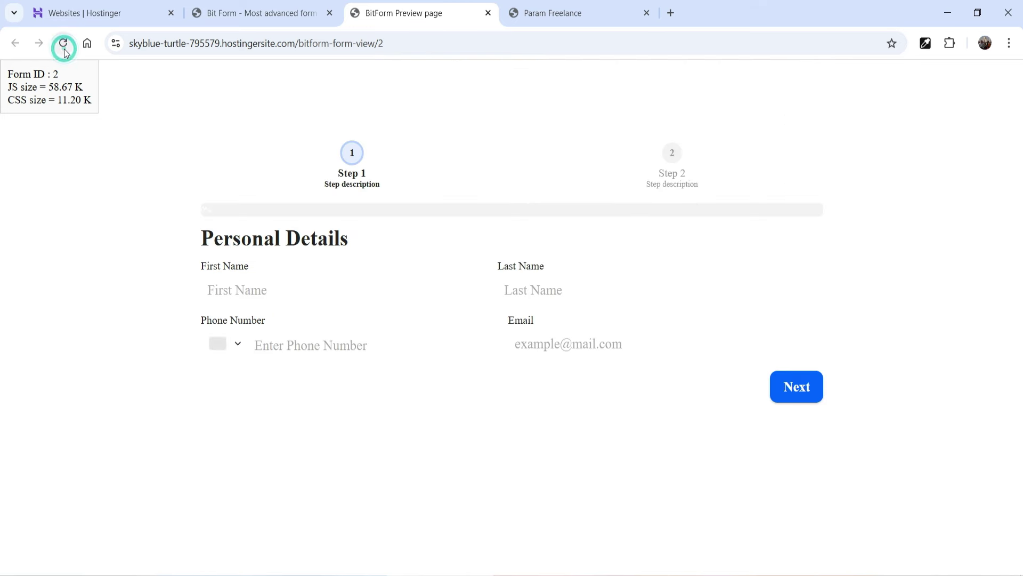
click(794, 392)
scroll(878, 276, down, 3)
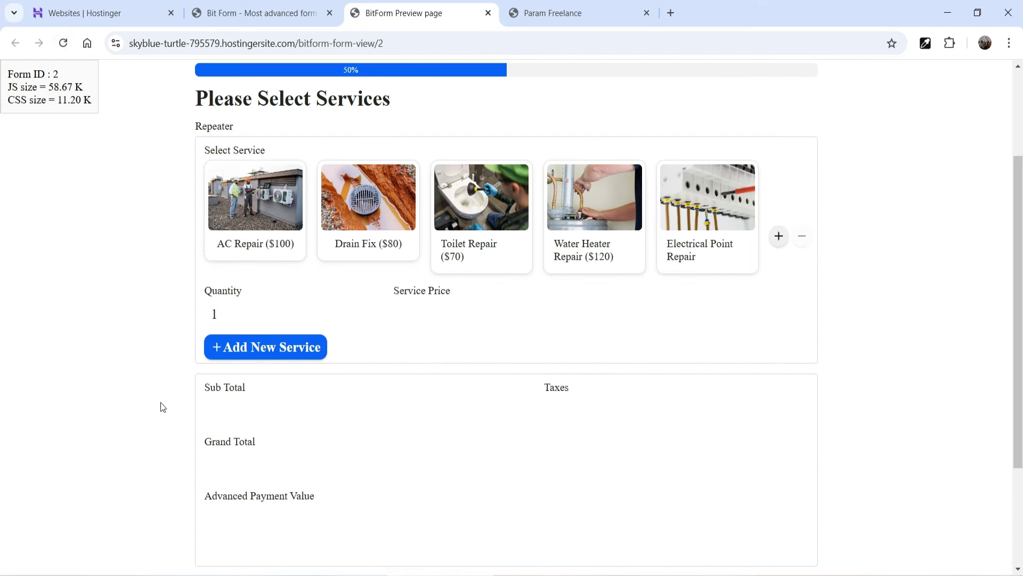
click(247, 228)
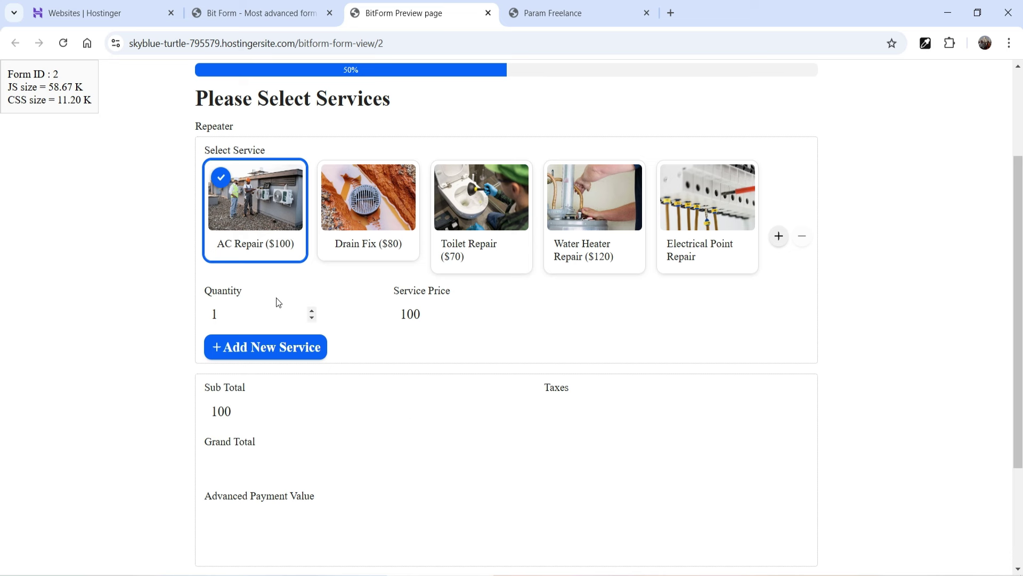
click(313, 311)
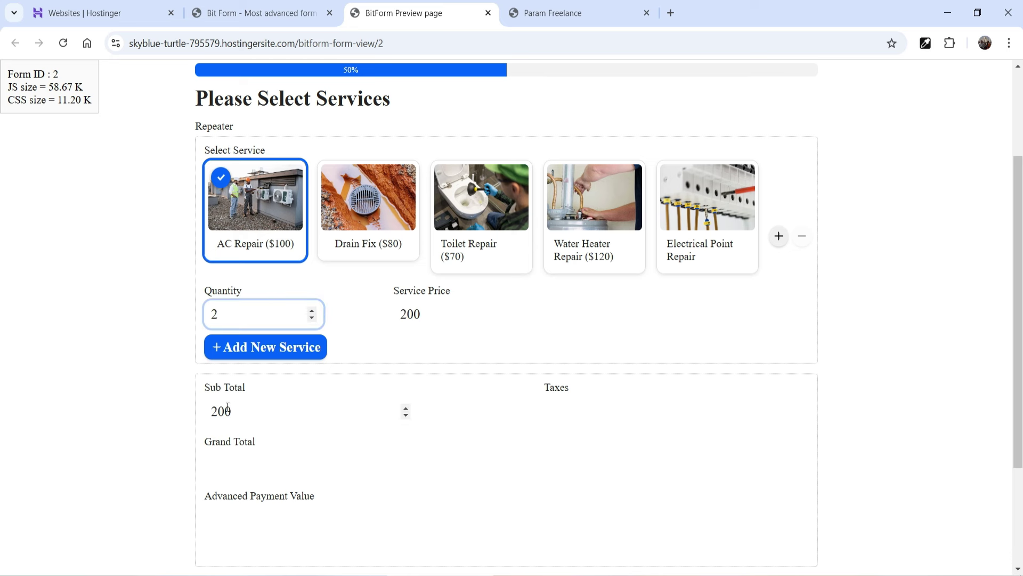
click(184, 368)
scroll(112, 315, down, 1)
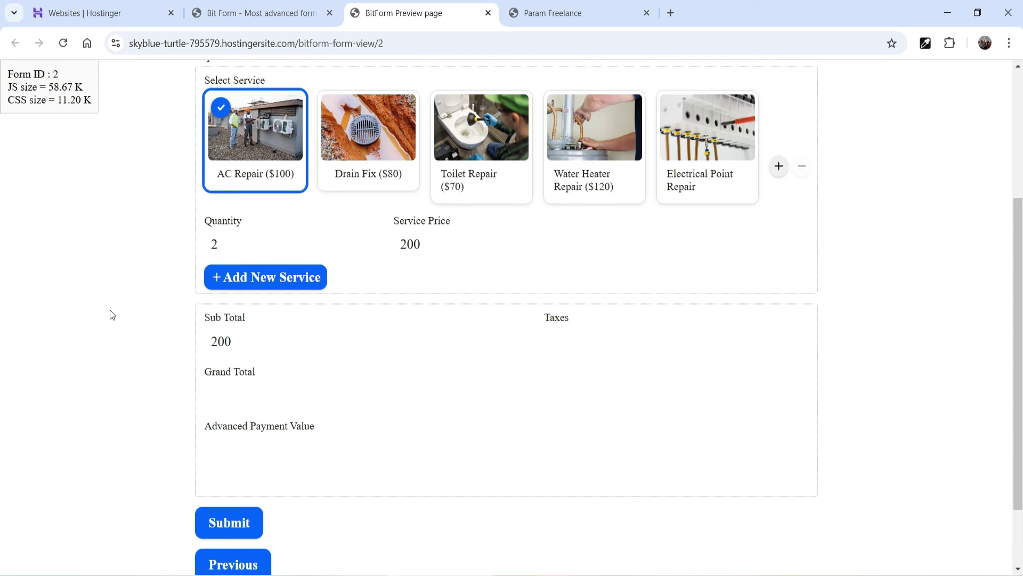
- Add two more service entries in the preview, choosing Drain Fix and Toilet Repair, and check the Sub Total
click(265, 278)
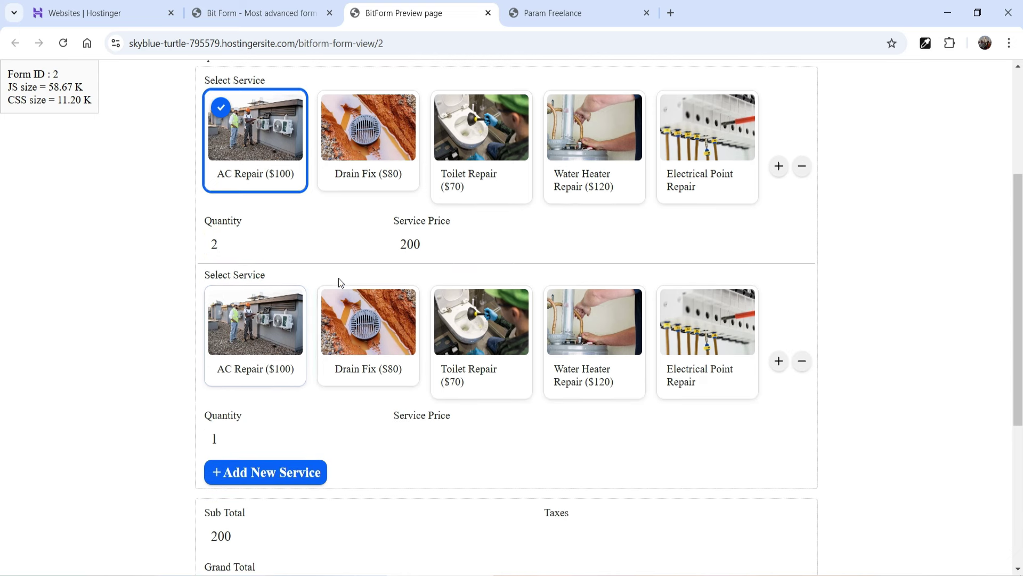
click(366, 346)
scroll(431, 381, down, 1)
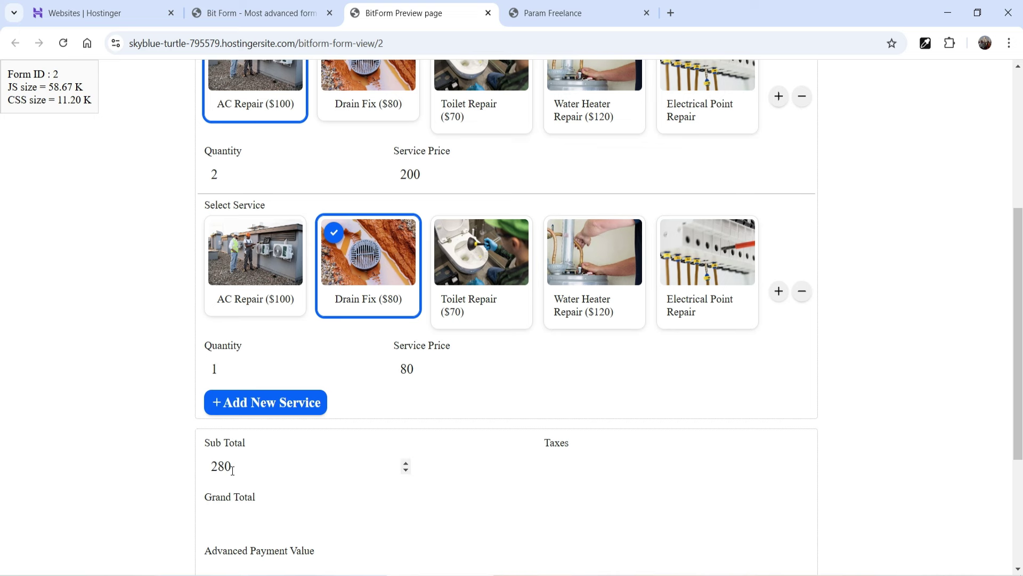
scroll(232, 469, down, 3)
click(283, 261)
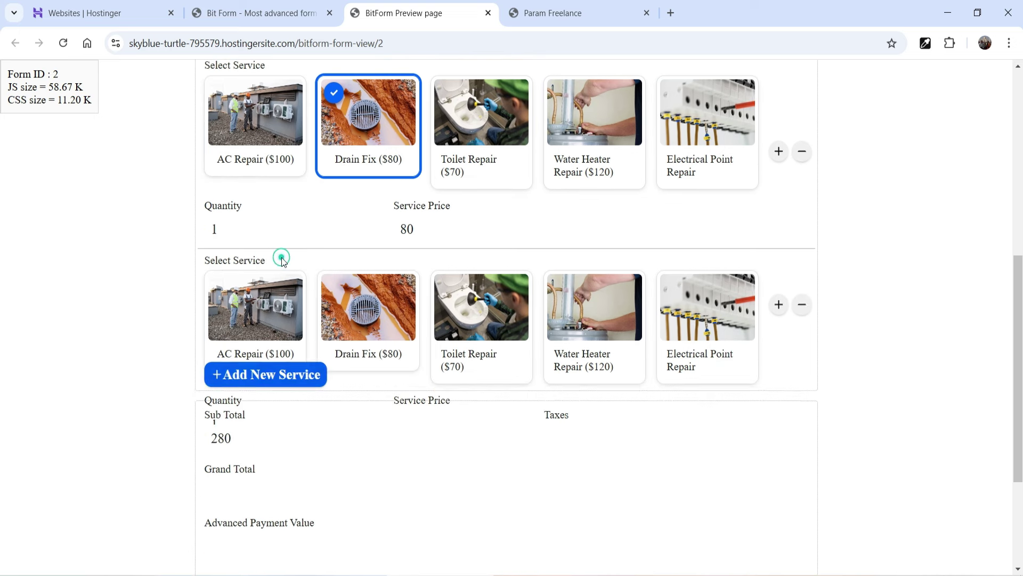
scroll(944, 222, down, 2)
click(483, 212)
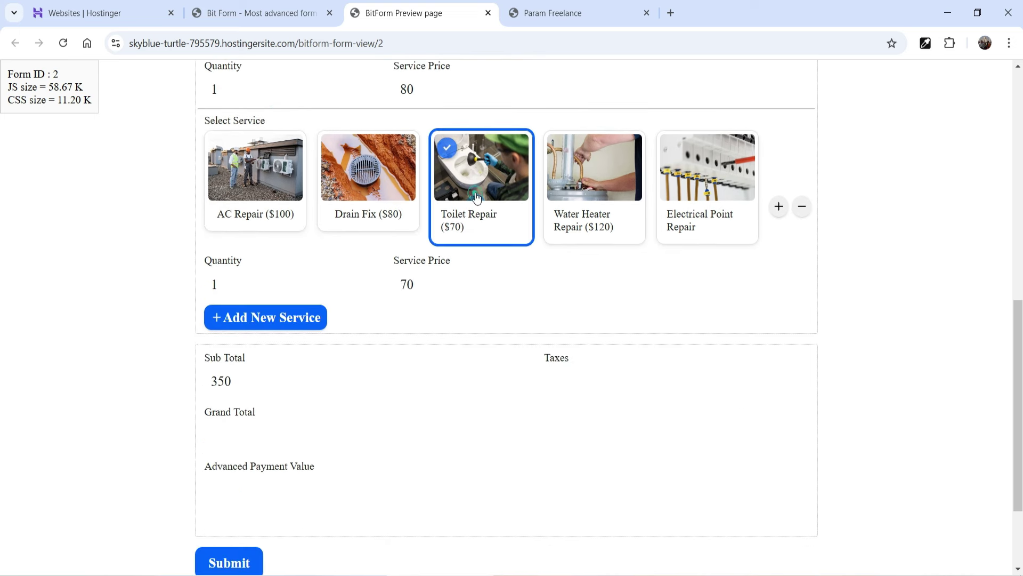
scroll(441, 248, up, 2)
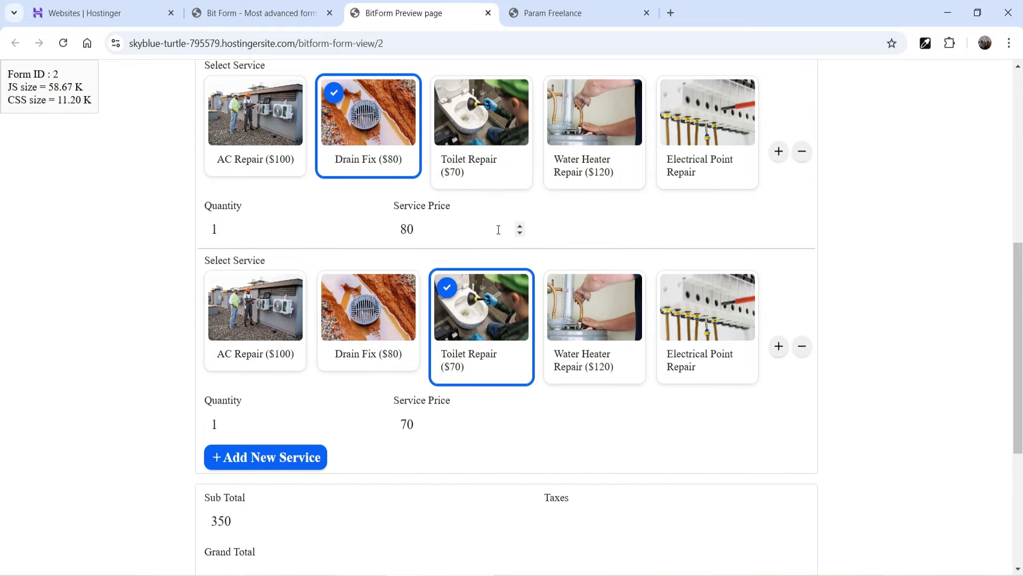
scroll(426, 351, down, 1)
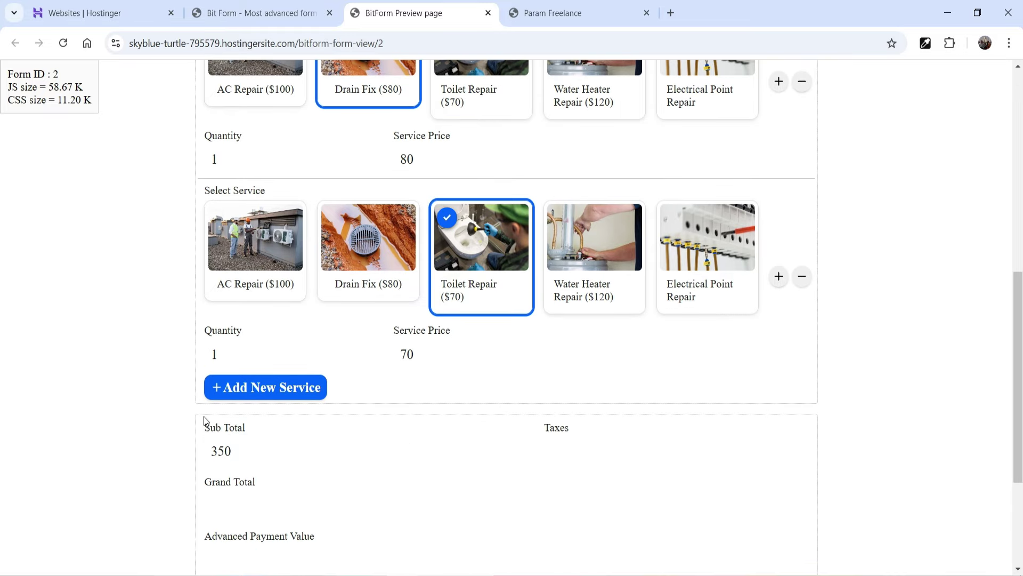
scroll(784, 289, down, 2)
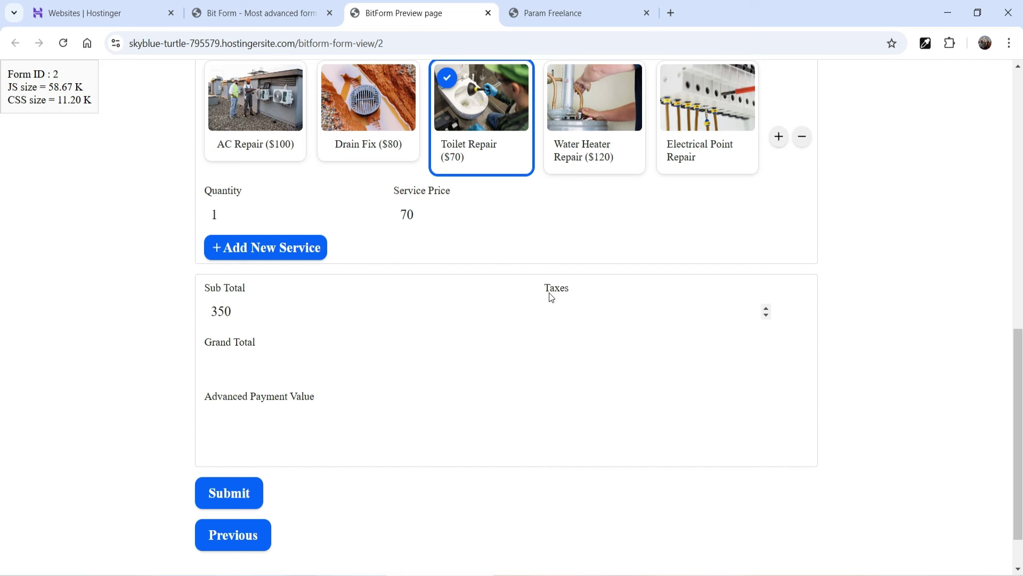
- Back in the form's settings, collapse Action 3 and add a new conditional logic that takes effect Only on Field Input
click(245, 15)
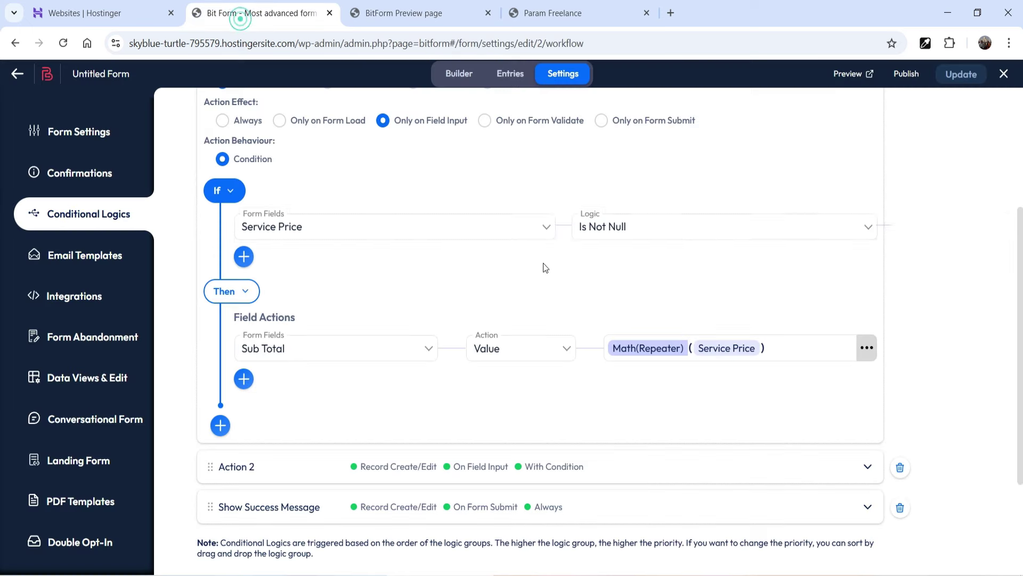
click(868, 243)
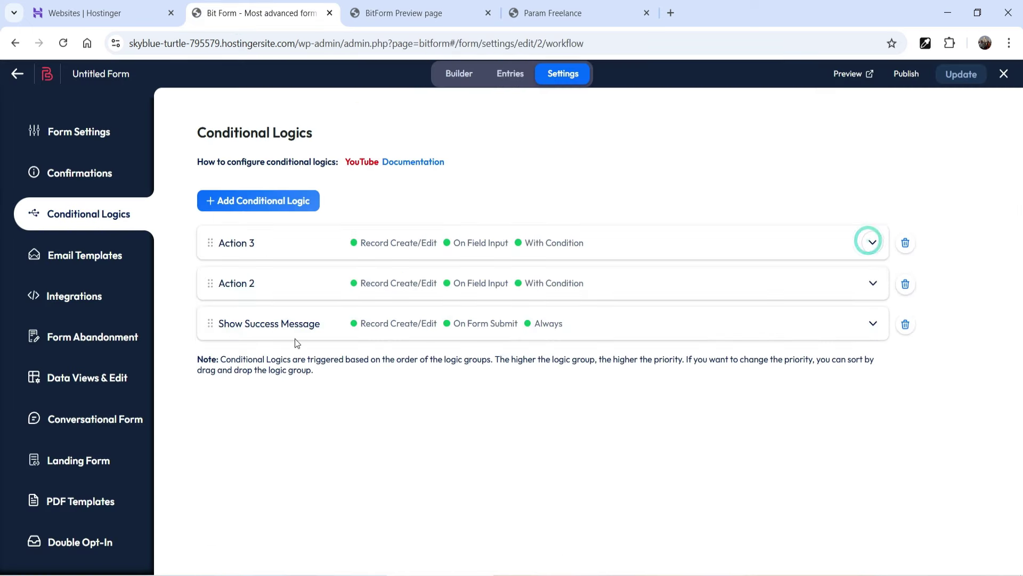
click(237, 203)
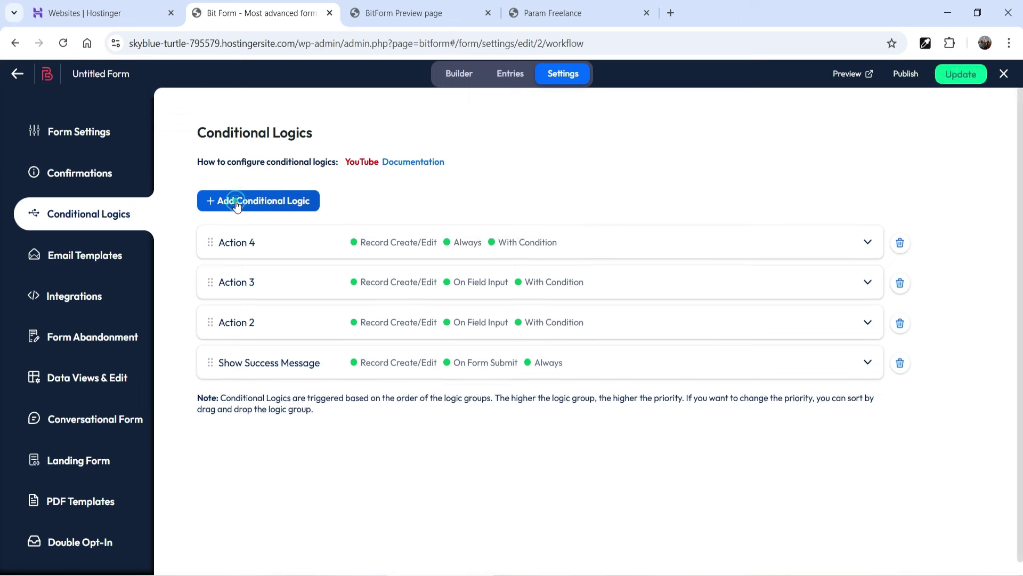
click(660, 246)
click(393, 330)
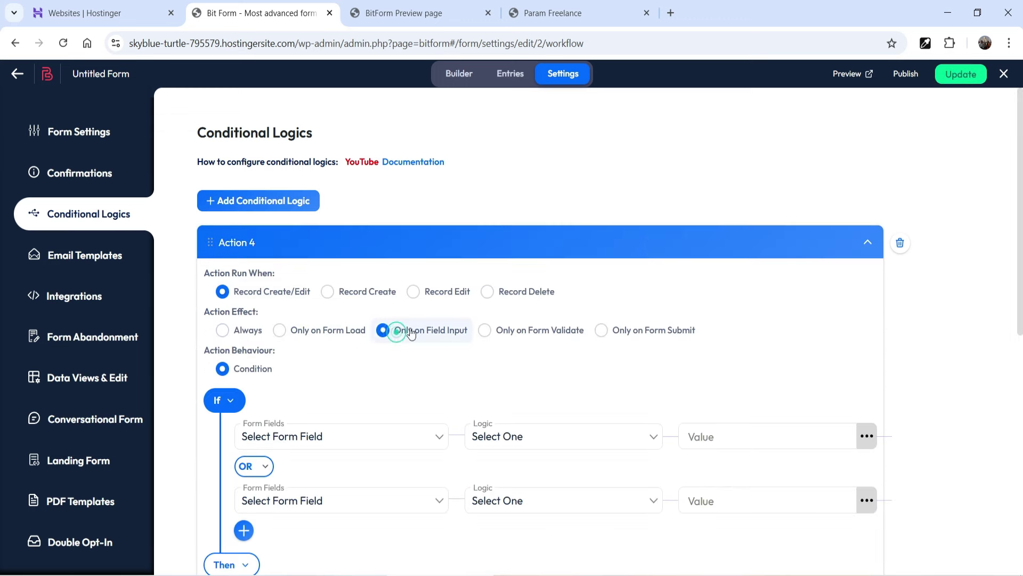
- Set Action 4's If condition to Sub Total Is Not Null and delete the unused second condition
scroll(521, 265, down, 1)
scroll(521, 266, down, 2)
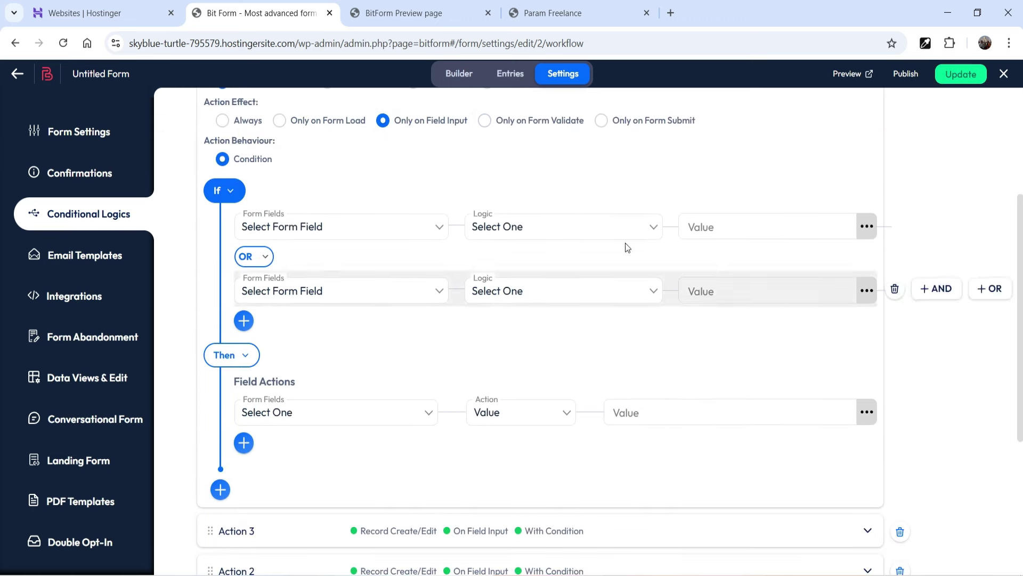
click(374, 232)
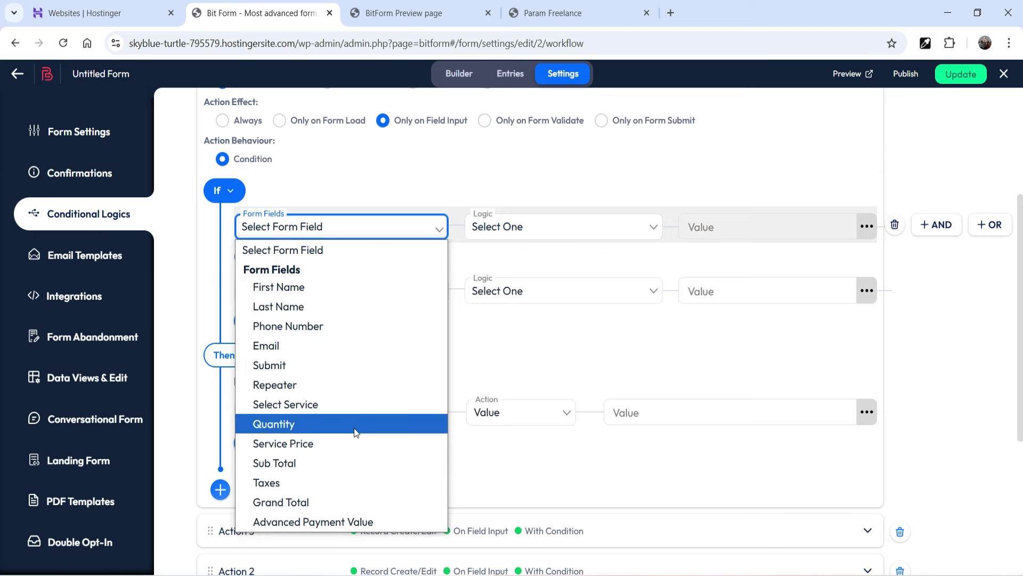
click(354, 464)
click(547, 229)
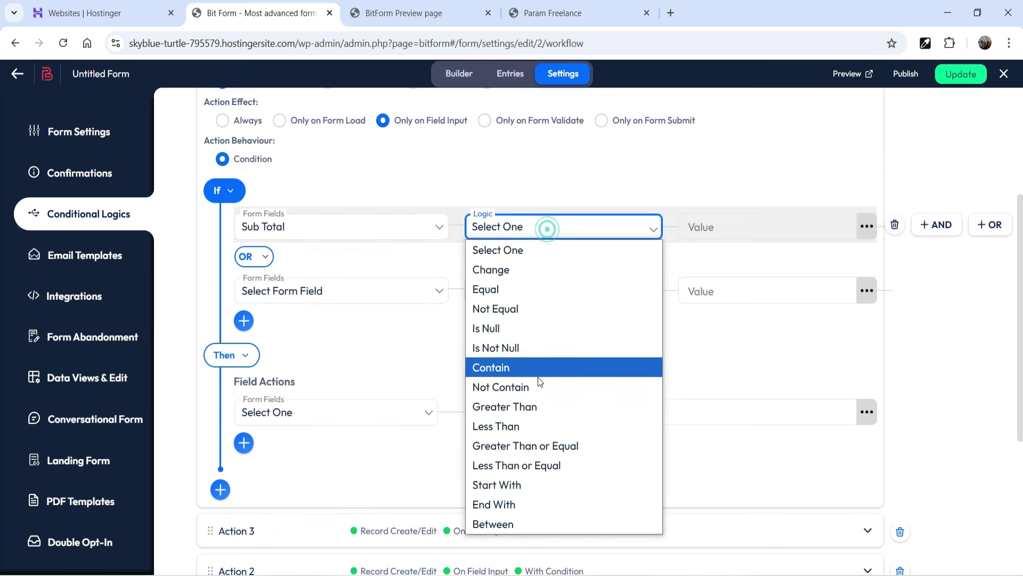
click(533, 354)
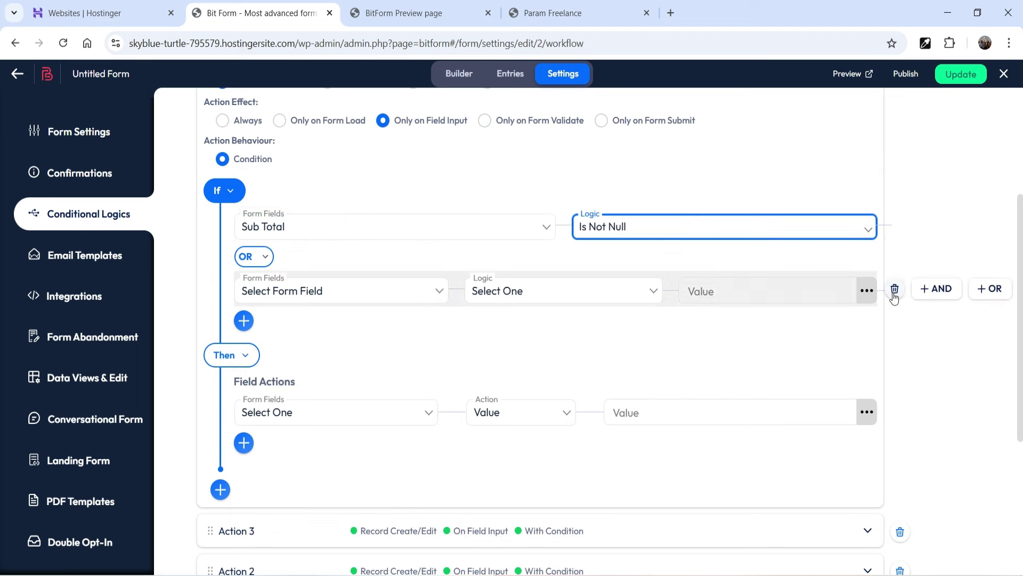
click(894, 292)
- Choose Taxes as the form field that Action 4's Then action fills
scroll(331, 221, down, 3)
click(328, 208)
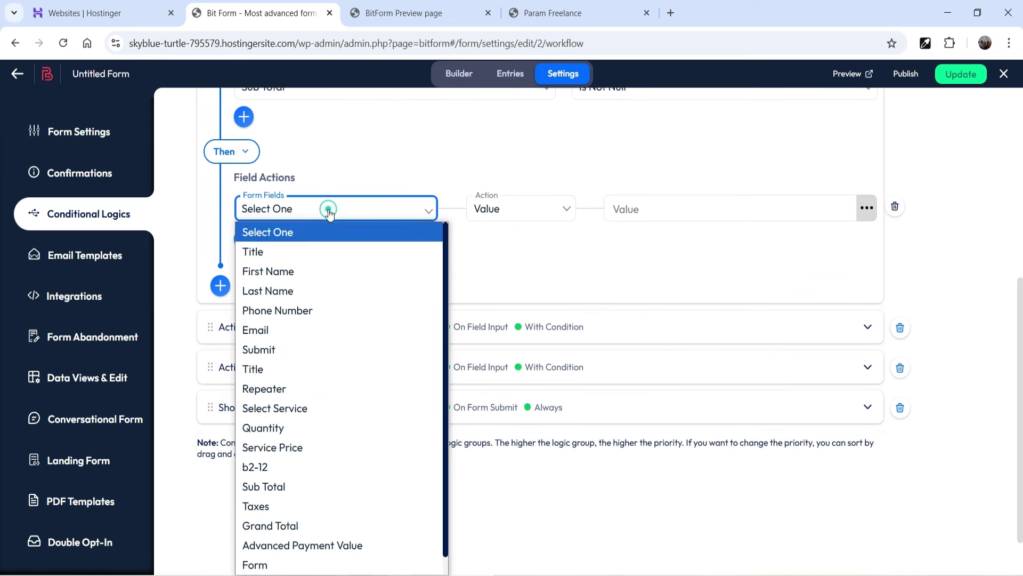
click(295, 508)
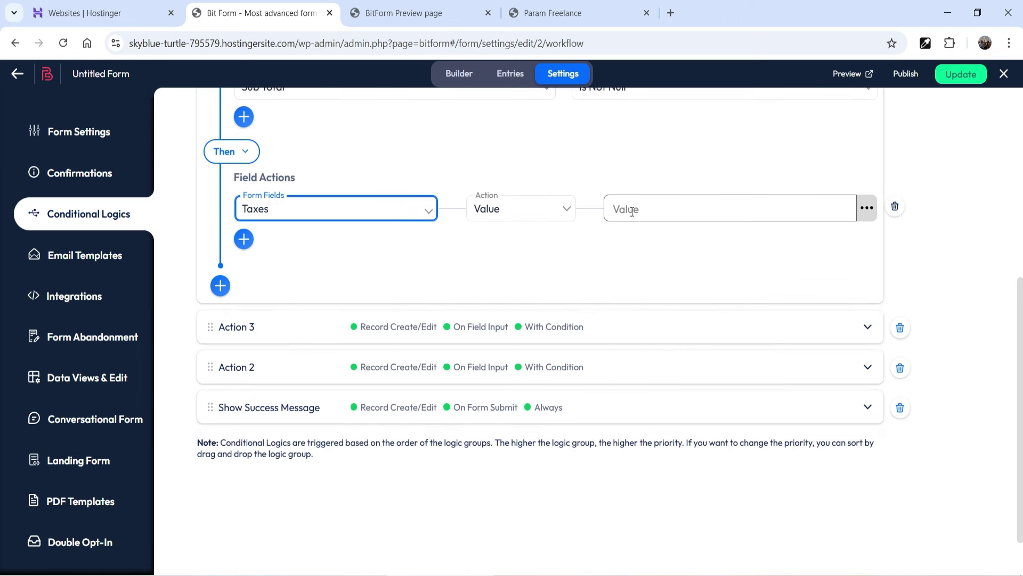
- Set the Taxes value in Action 4 to the formula Sub Total*0.10 and update the form
scroll(632, 211, up, 1)
click(867, 278)
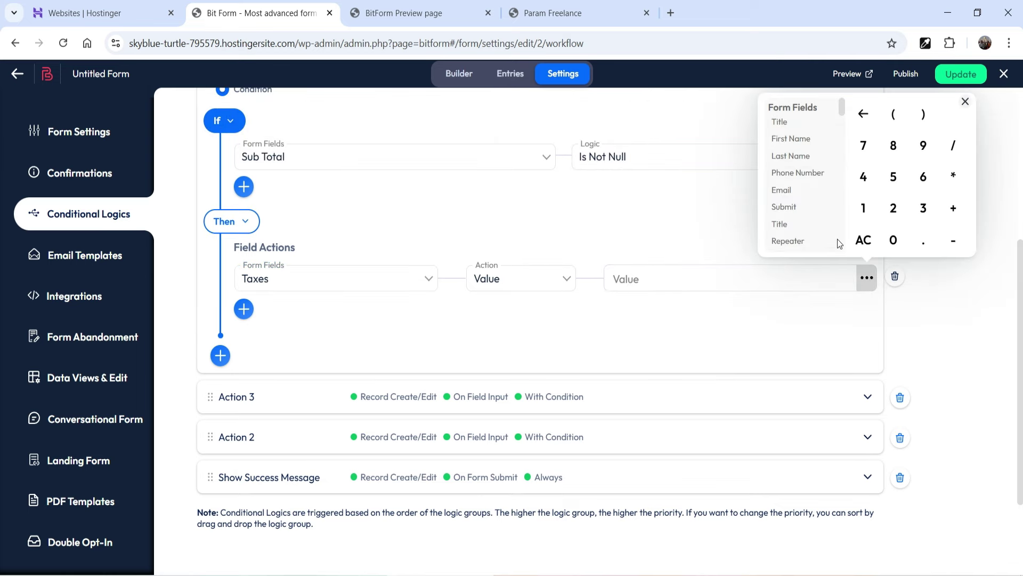
drag(842, 106, 843, 118)
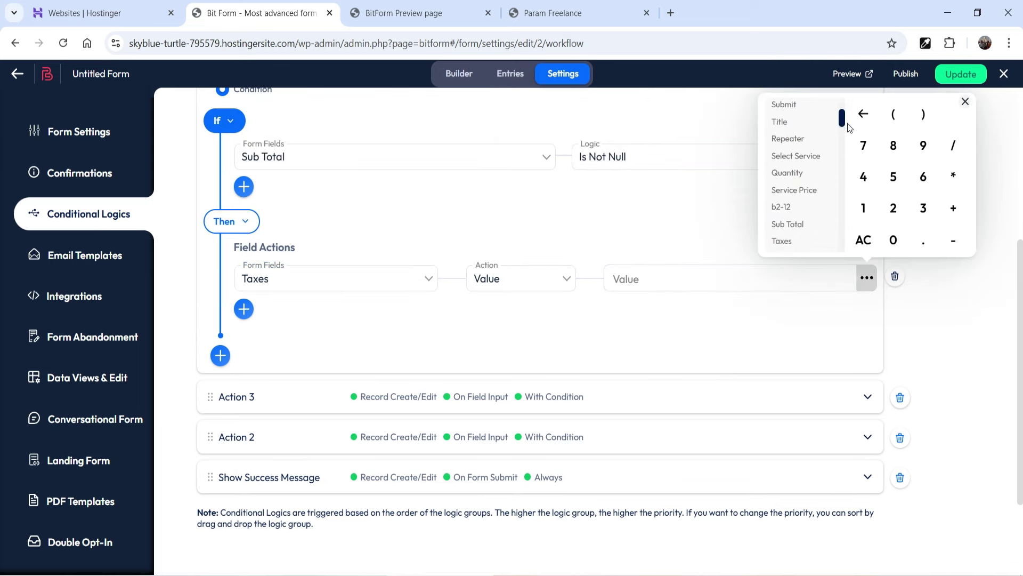
click(802, 210)
click(702, 282)
text(*)
click(694, 273)
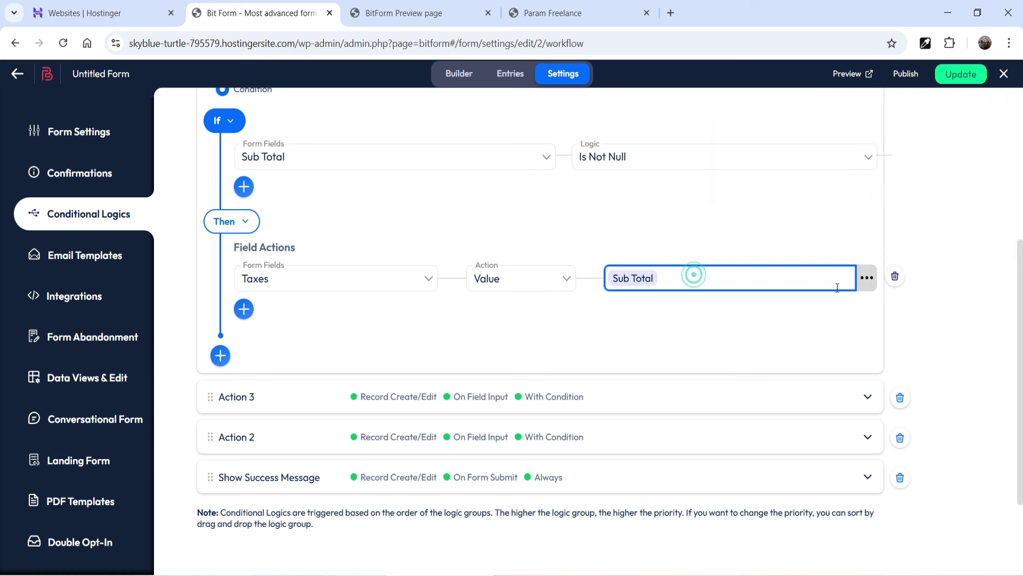
click(866, 277)
click(893, 240)
click(923, 241)
click(863, 208)
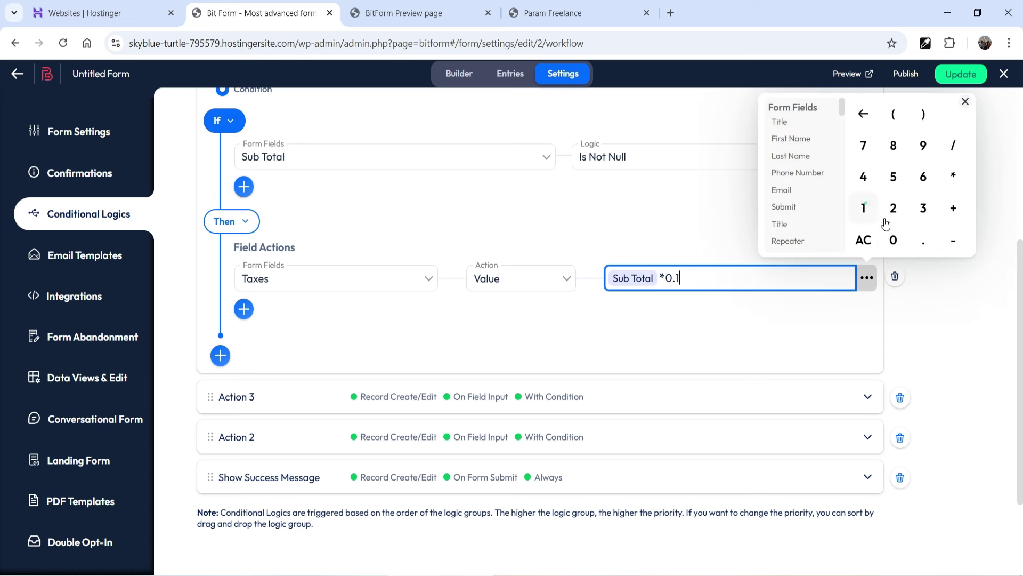
click(895, 243)
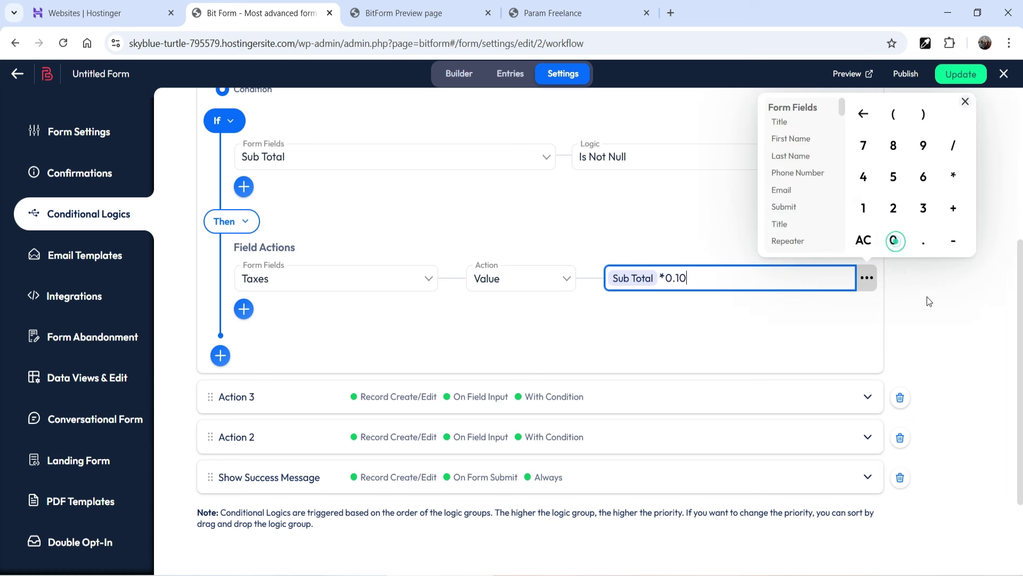
click(929, 339)
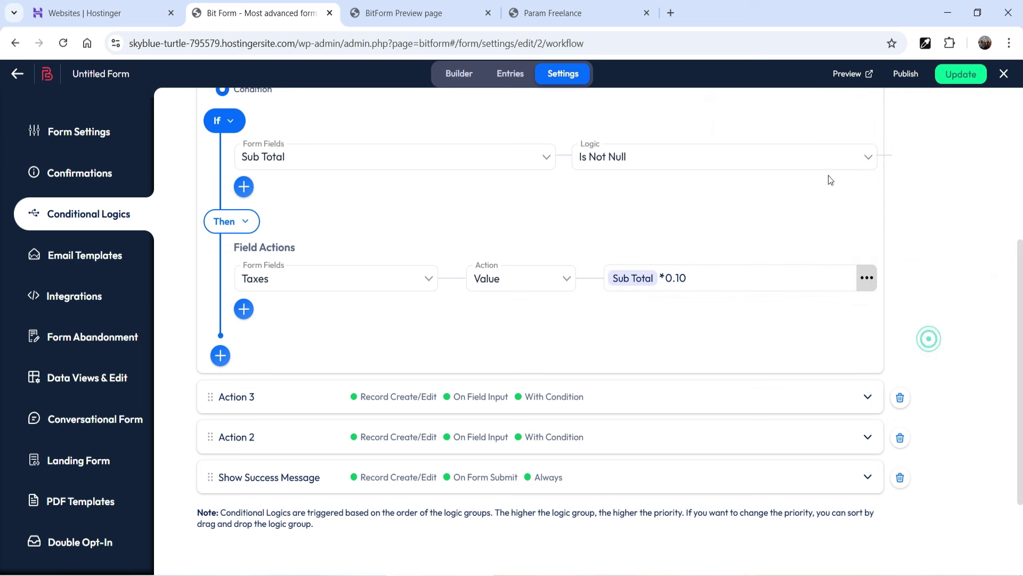
click(955, 74)
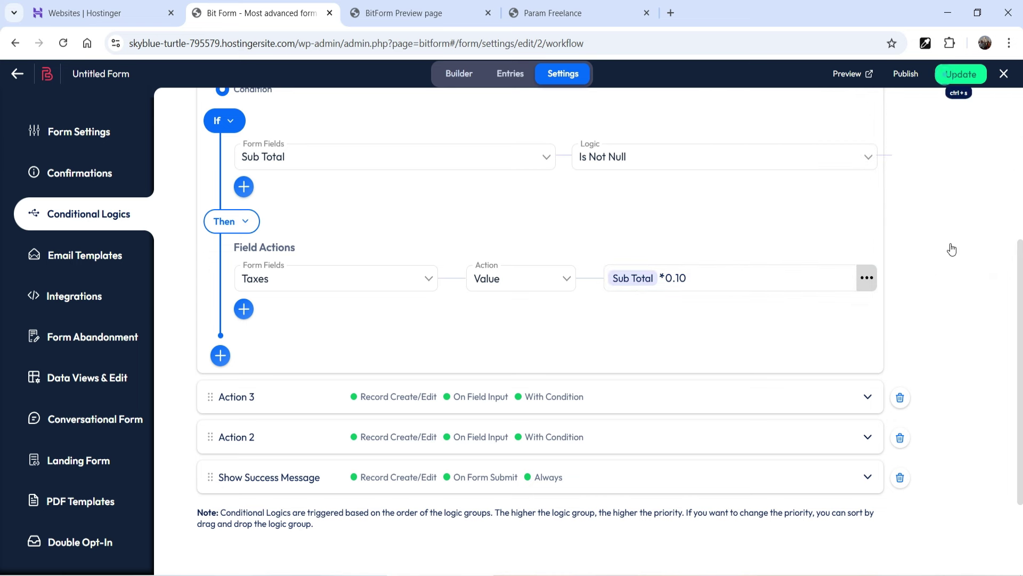
- Reload the form preview, advance to the service selection step and choose AC Repair to test the Taxes field
click(426, 16)
click(62, 44)
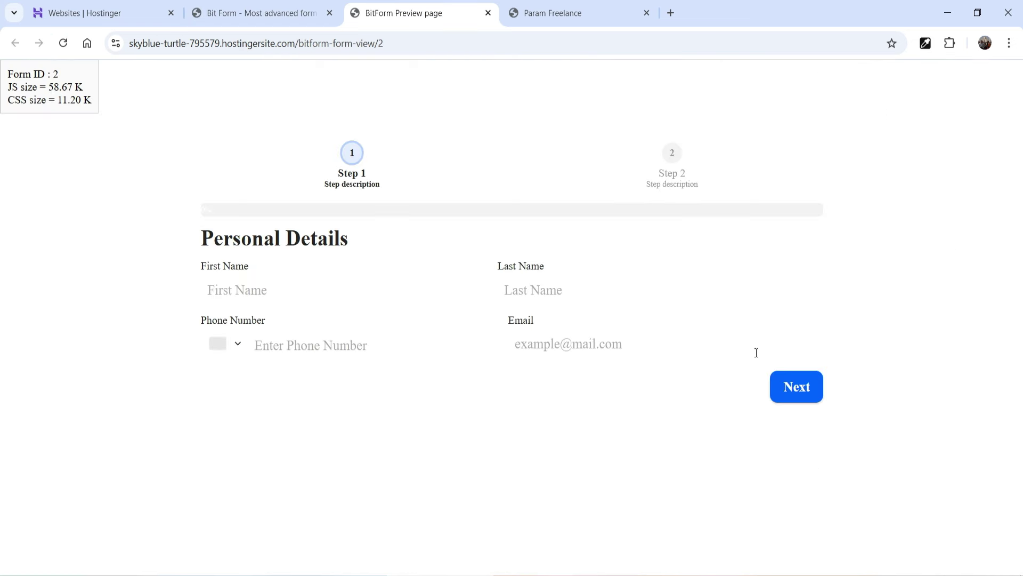
click(799, 382)
scroll(876, 261, down, 4)
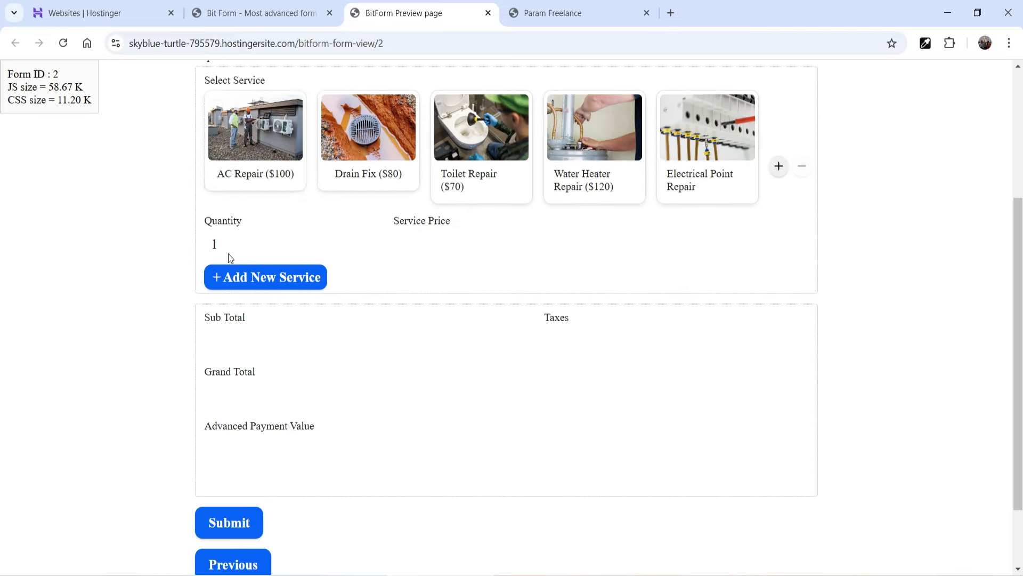
click(254, 143)
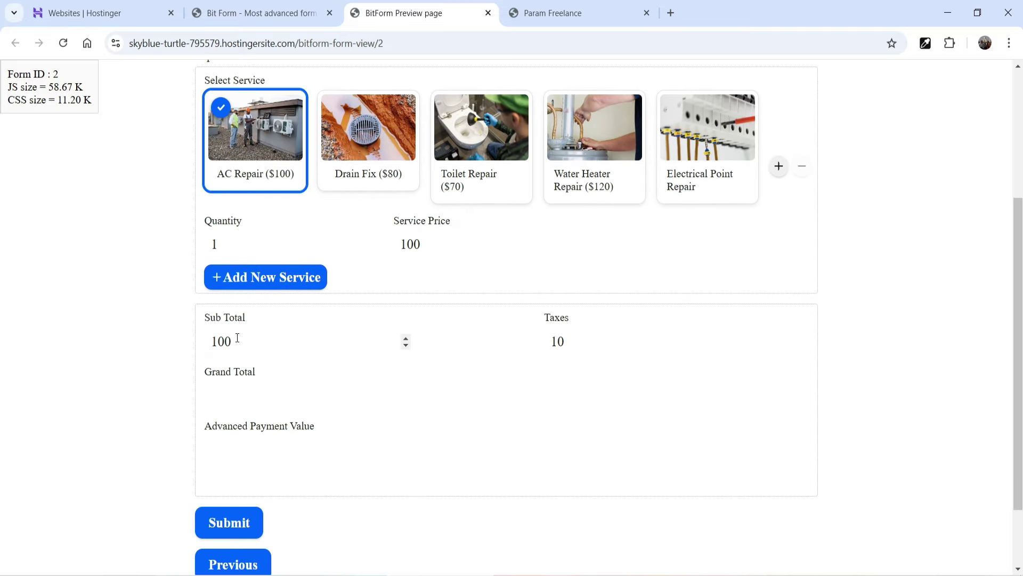
- Add two more service entries in the preview, choosing Drain Fix and Water Heater Repair, and check the Sub Total and Taxes
click(224, 286)
scroll(354, 237, down, 3)
click(361, 203)
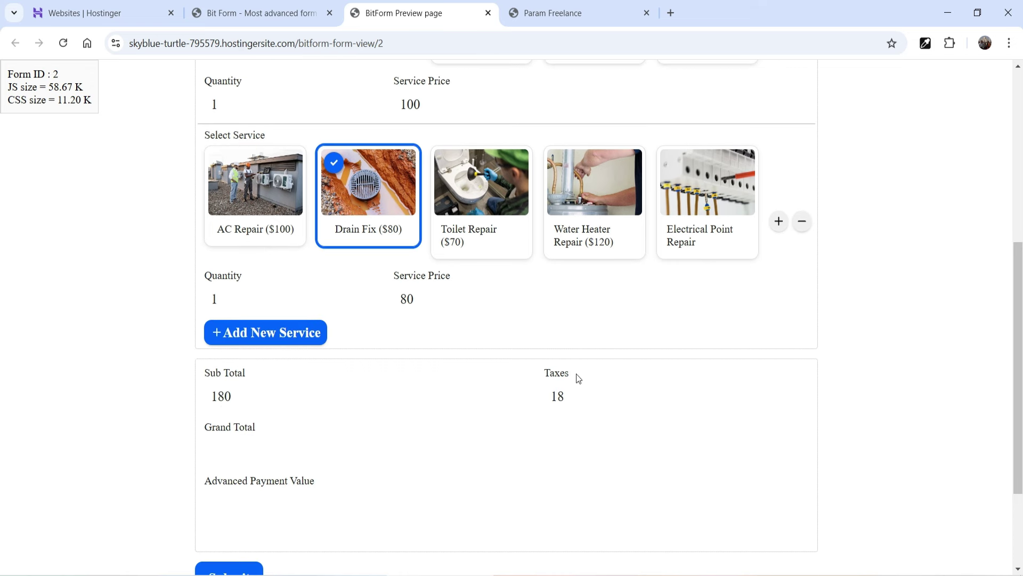
click(258, 331)
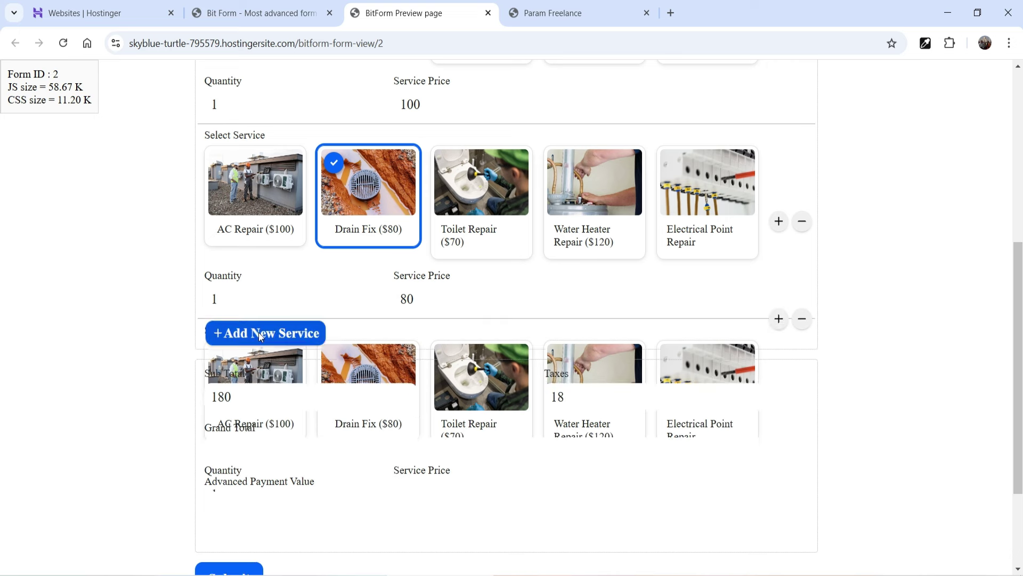
scroll(430, 321, down, 3)
click(595, 250)
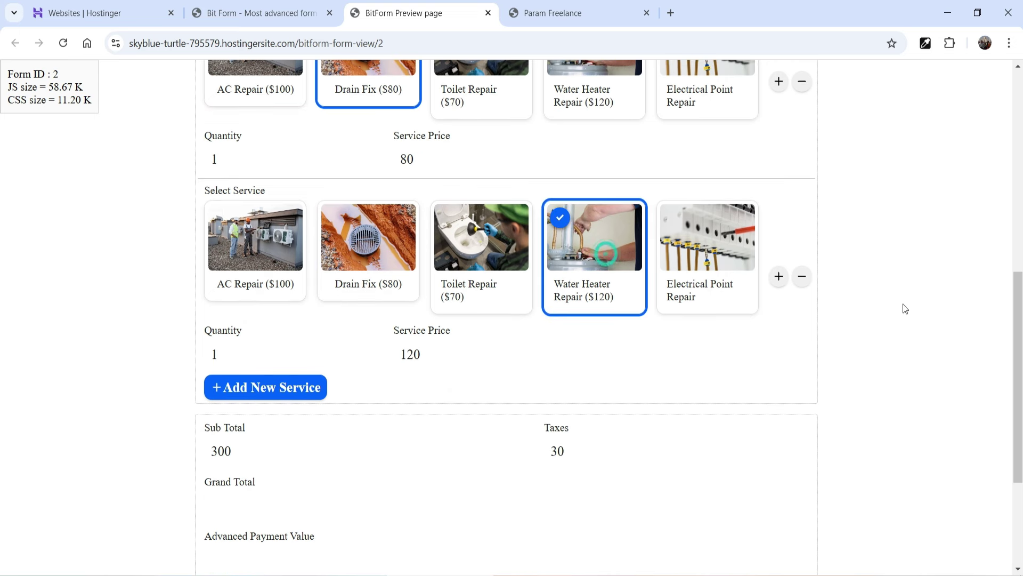
scroll(904, 307, down, 3)
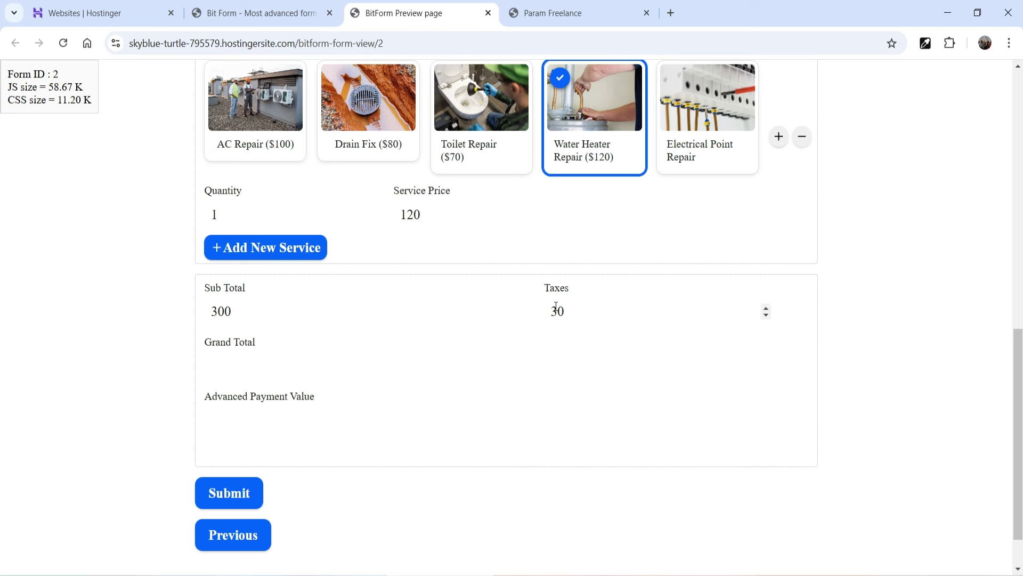
- Back in the form's settings, collapse Action 4 and add a new conditional logic that takes effect Only on Field Input
click(213, 15)
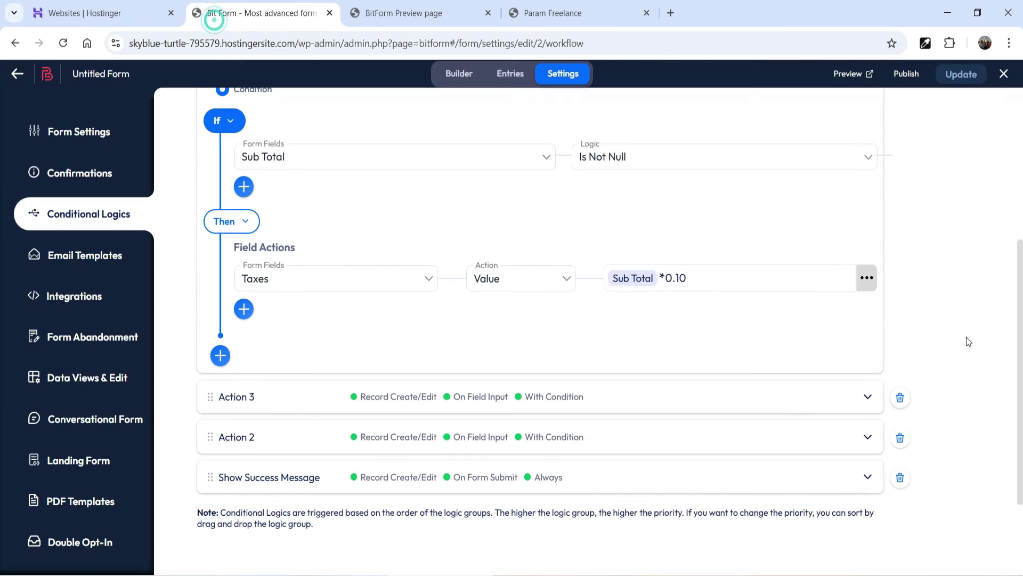
scroll(921, 293, up, 5)
click(867, 242)
click(267, 201)
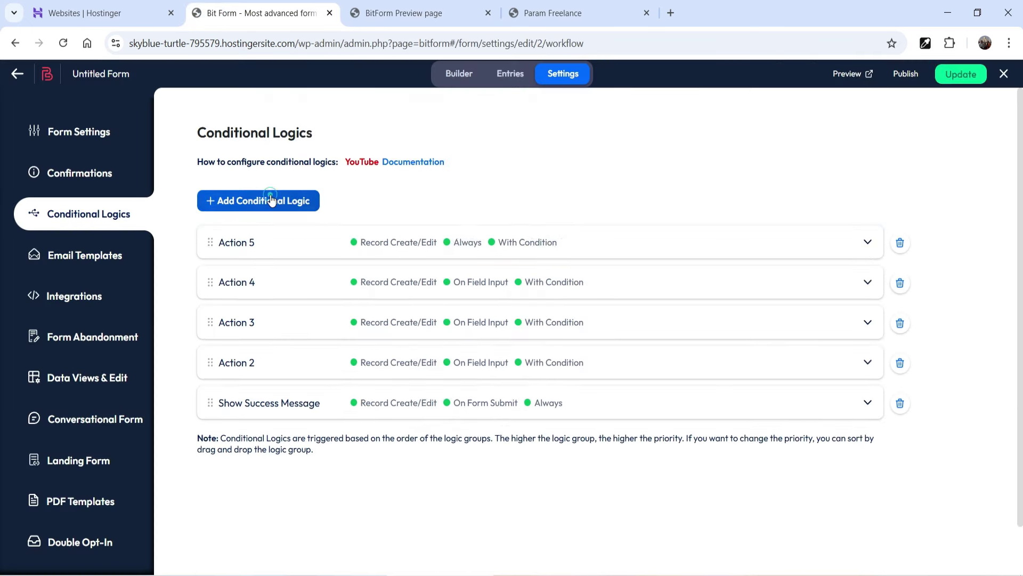
click(830, 250)
click(381, 331)
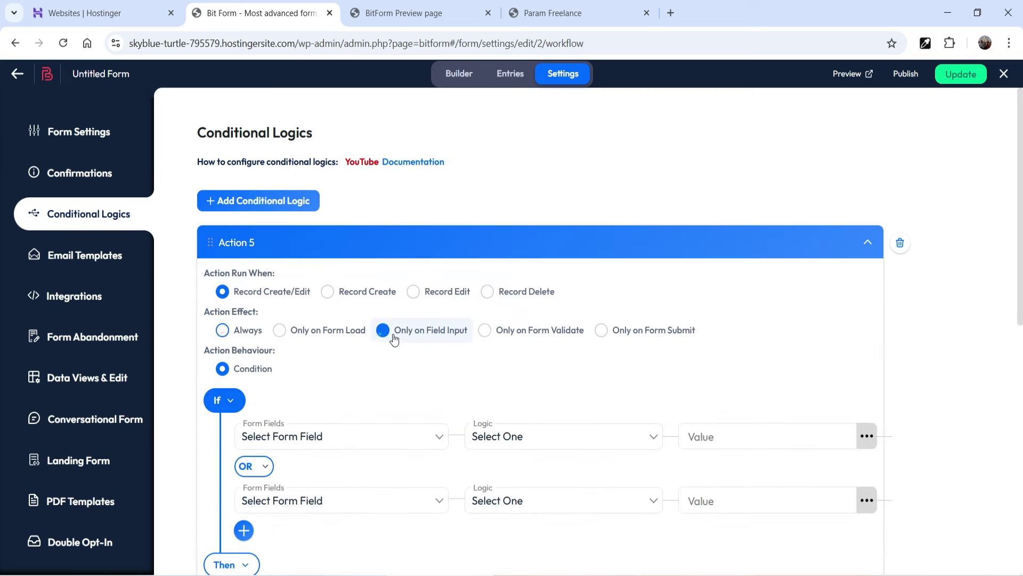
- Set Action 5's If conditions to Sub Total Is Not Null OR Taxes Is Not Null
scroll(529, 292, down, 3)
click(339, 302)
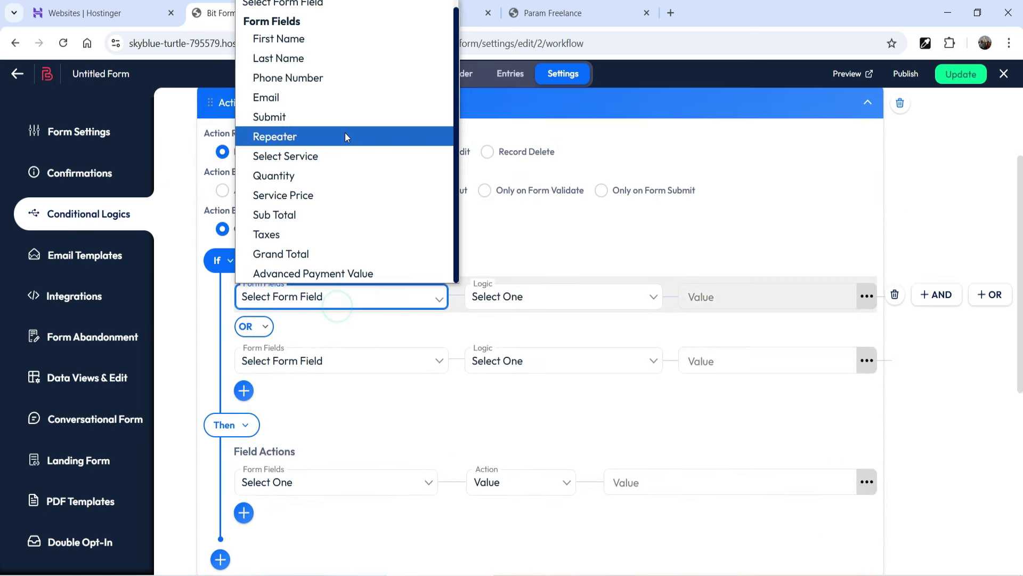
click(349, 215)
click(581, 302)
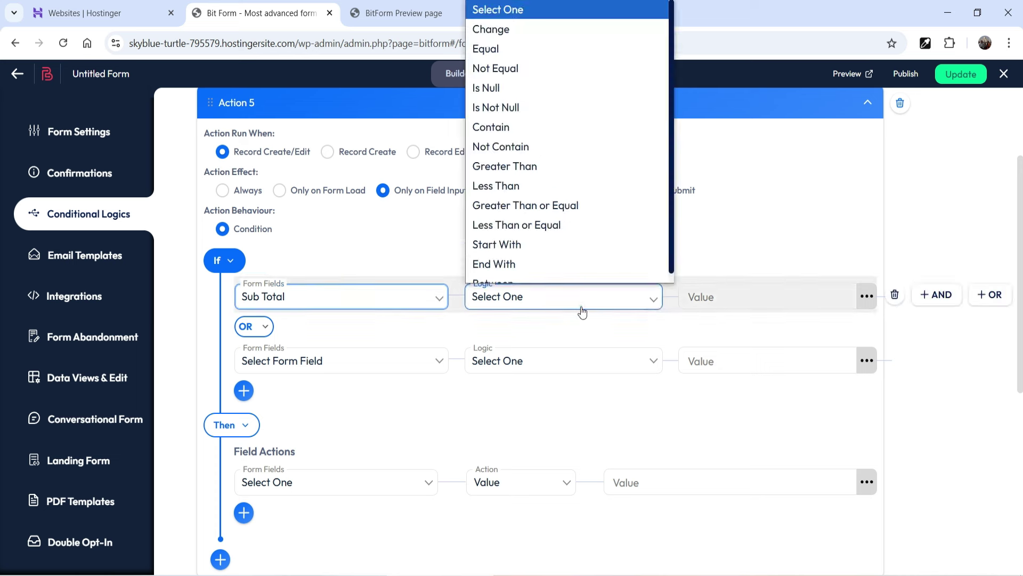
click(543, 101)
click(340, 366)
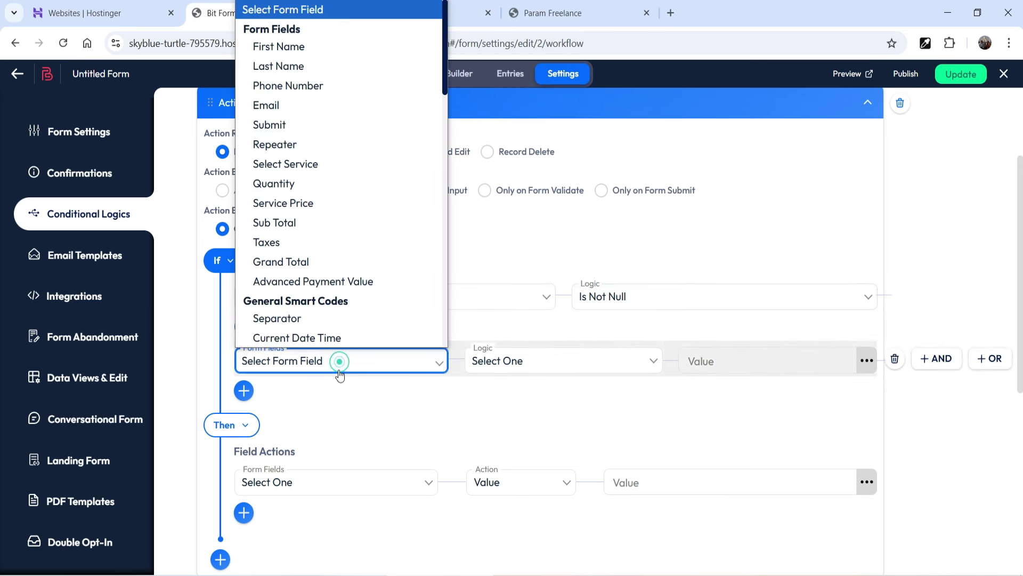
click(292, 240)
click(554, 362)
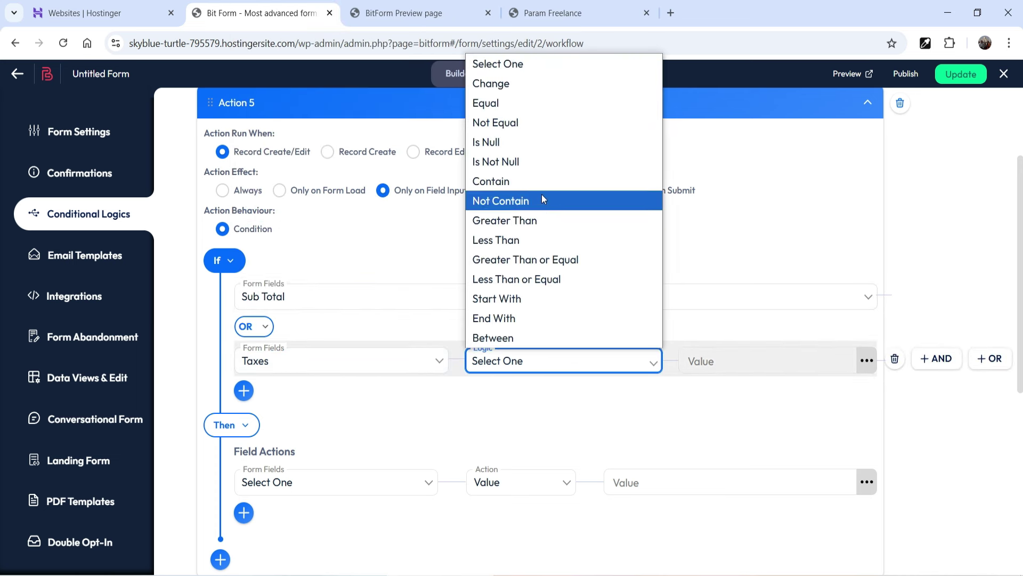
click(541, 161)
- Have Action 5 set the Grand Total value to Sub Total + Taxes and update the form
scroll(581, 457, down, 5)
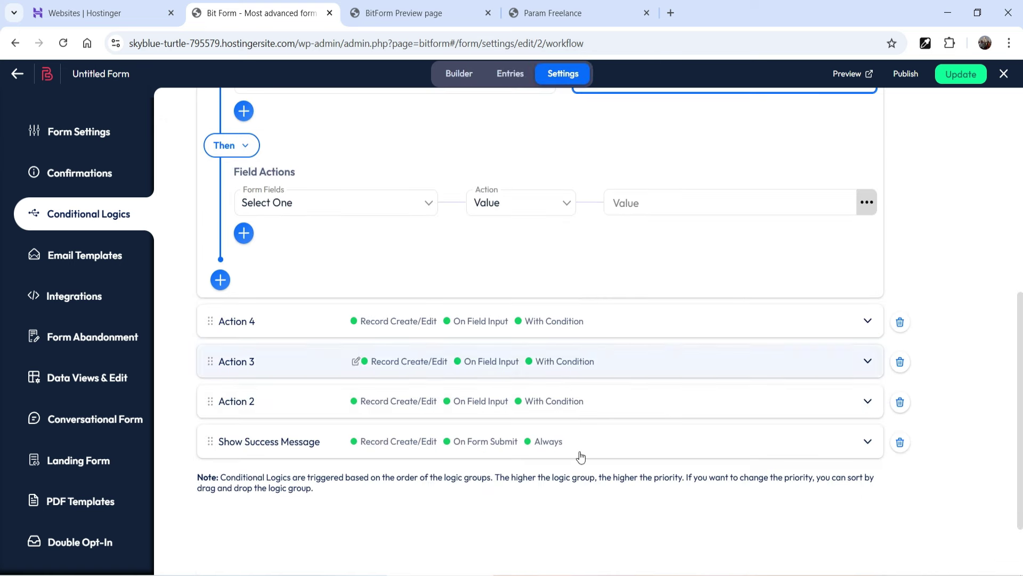
click(329, 205)
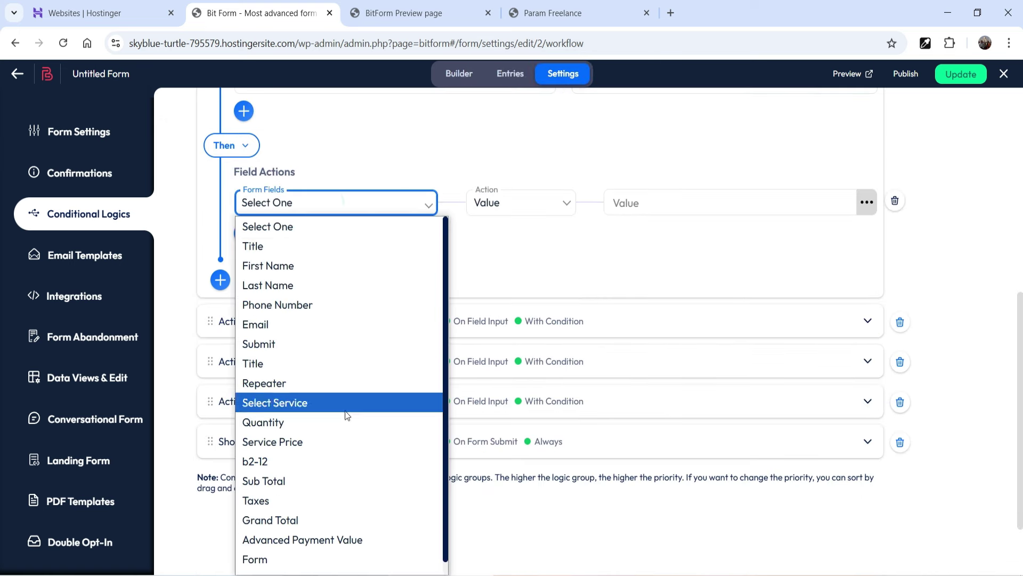
click(342, 516)
scroll(580, 171, up, 1)
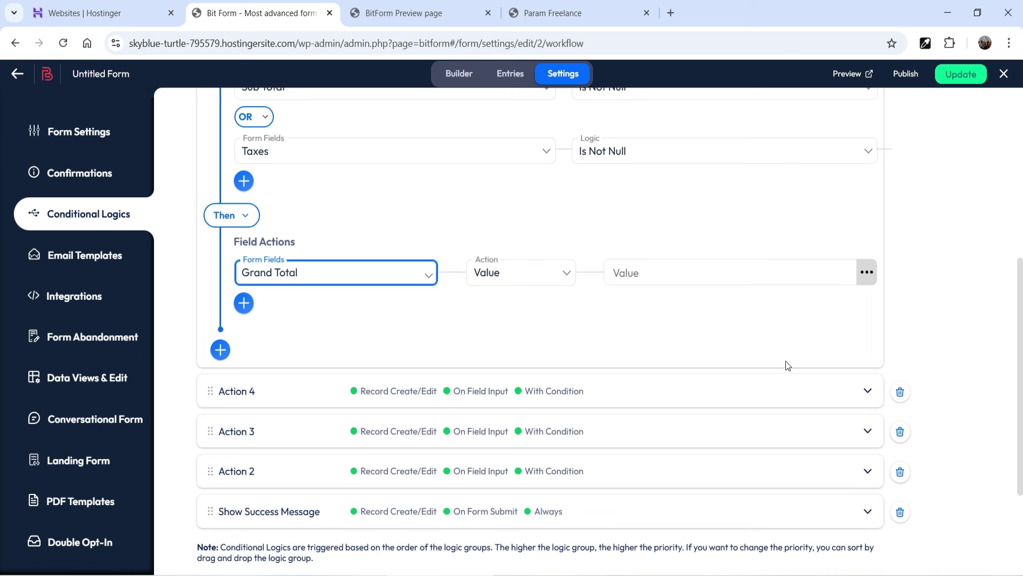
click(865, 273)
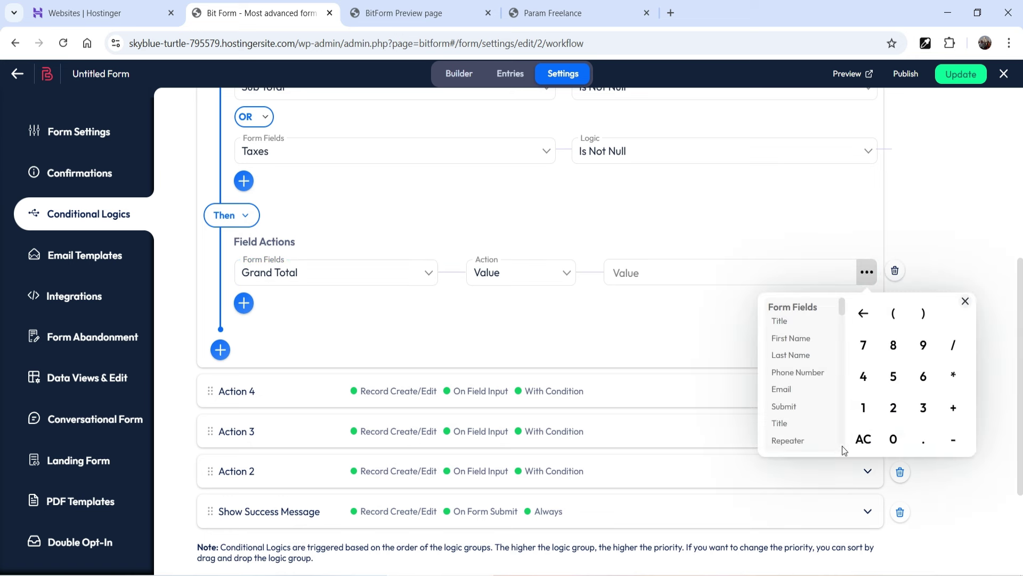
scroll(842, 312, down, 4)
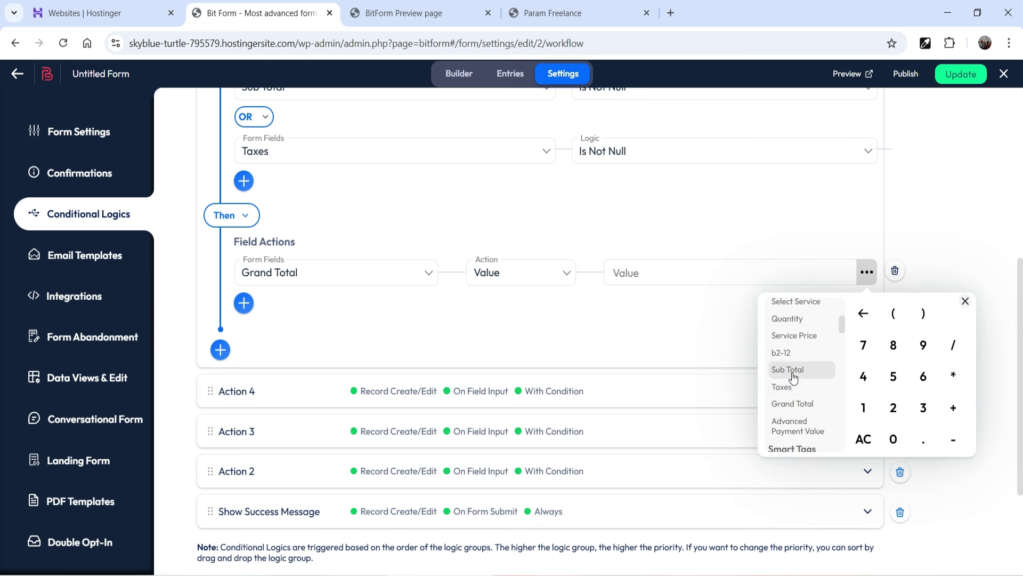
click(793, 375)
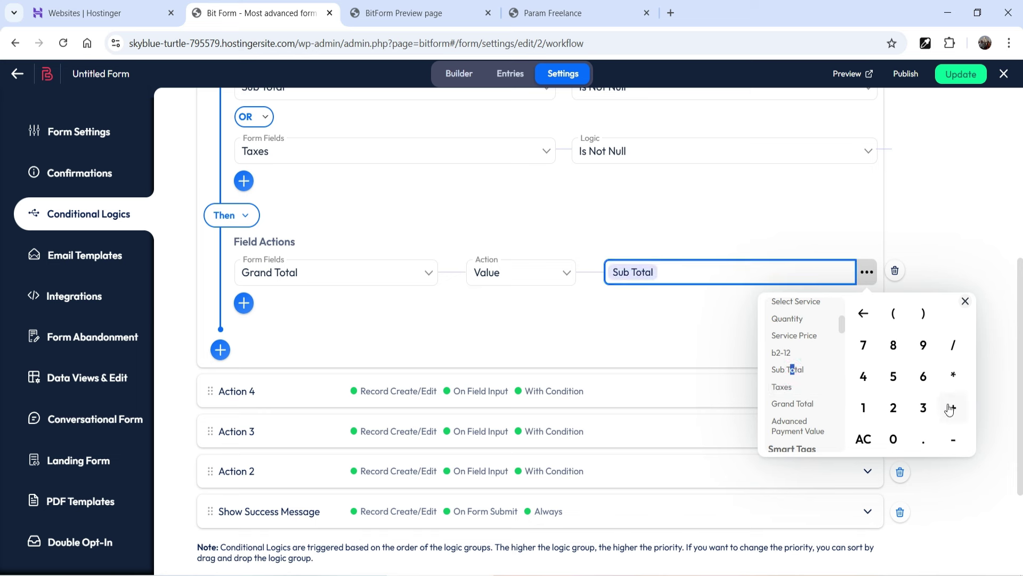
click(782, 387)
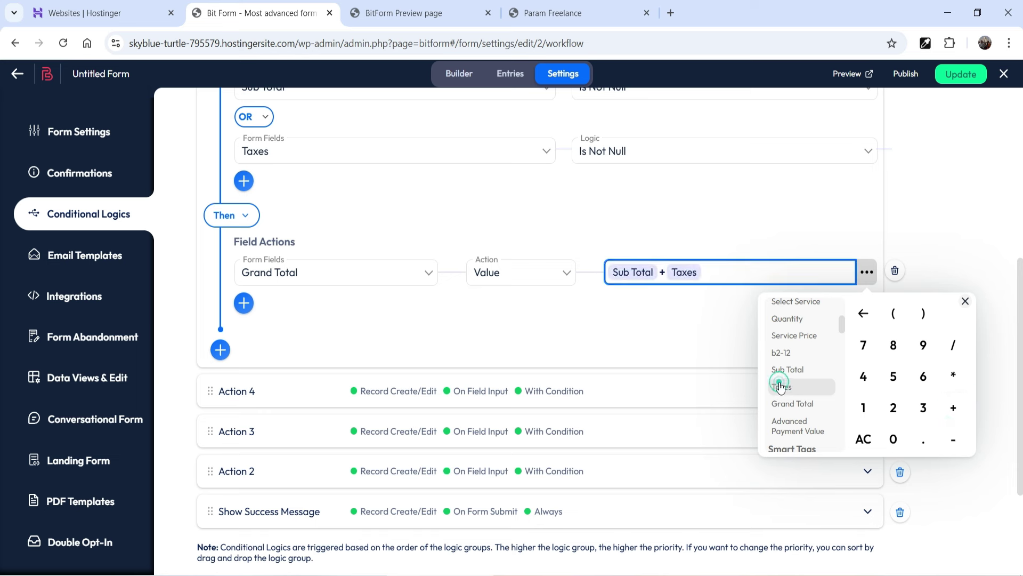
click(962, 241)
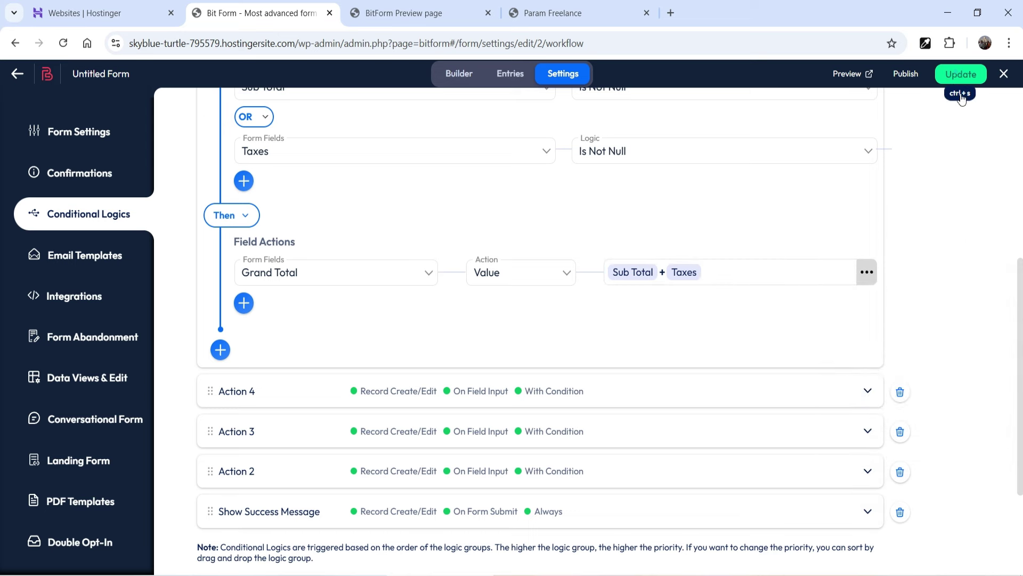
click(961, 74)
- Reload the form preview, advance to the service selection step and choose AC Repair to test the Grand Total
click(458, 12)
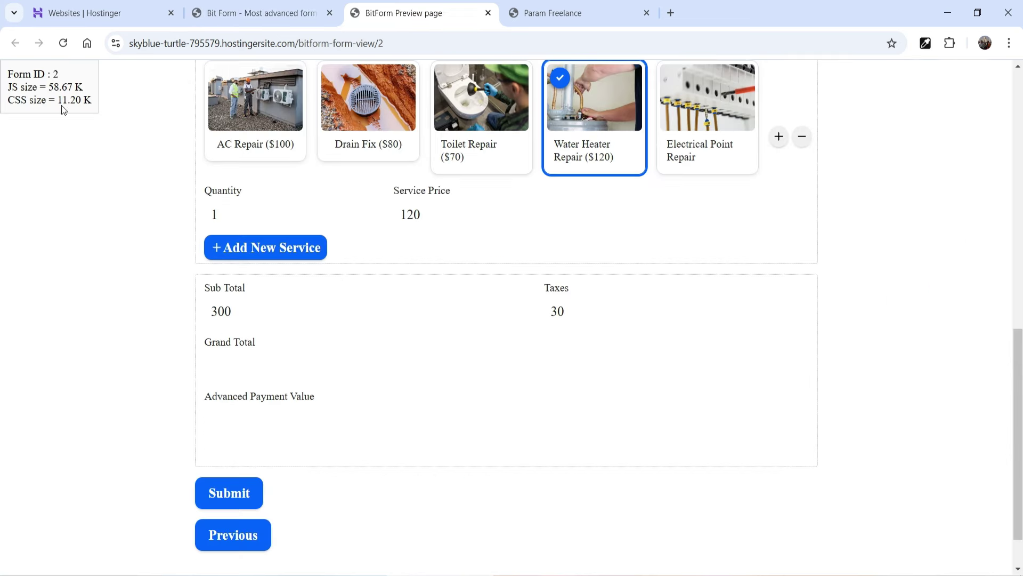
click(62, 43)
click(818, 386)
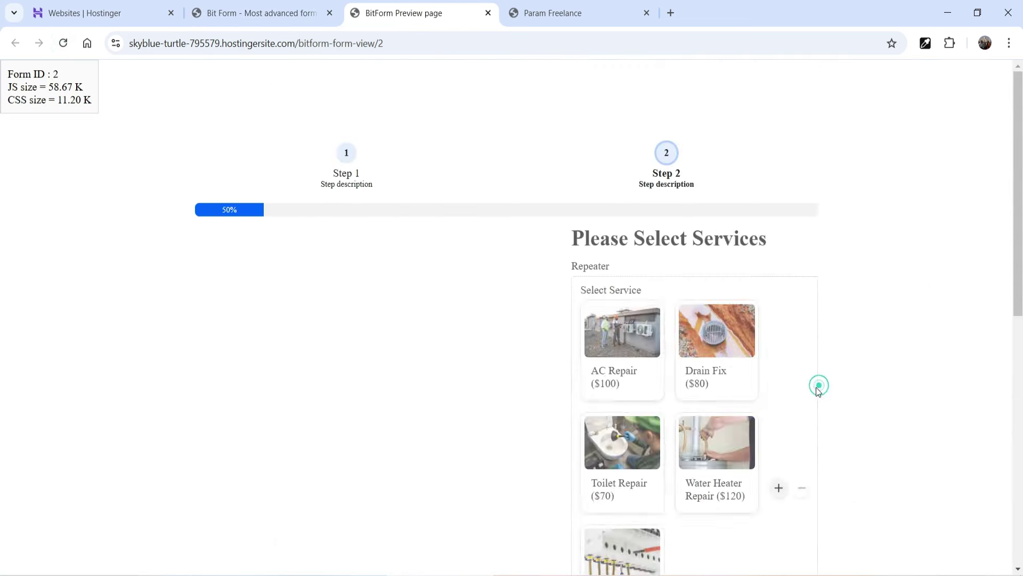
click(256, 343)
scroll(256, 342, down, 4)
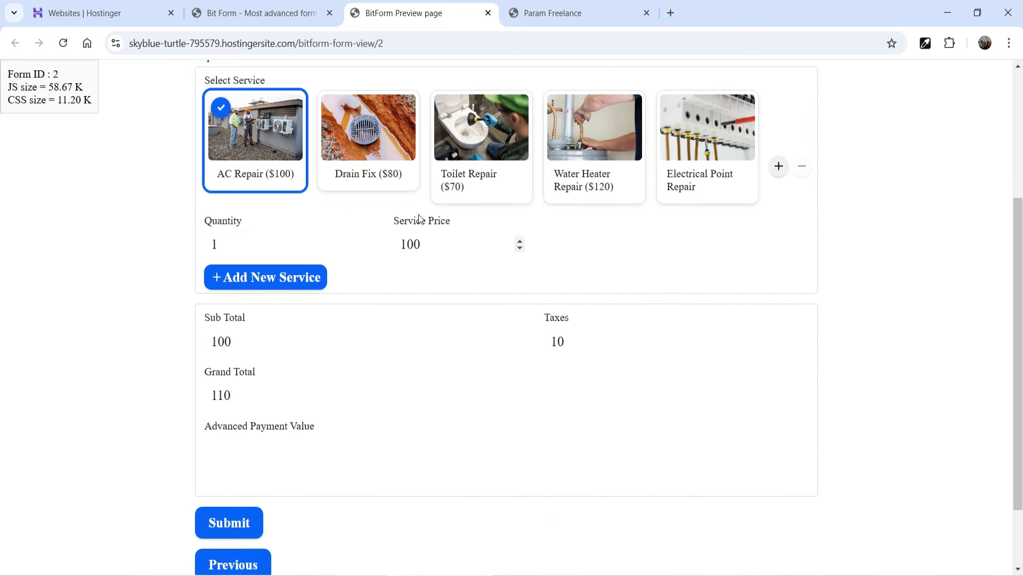
- Add a second service entry in the preview with Drain Fix and check the Grand Total
click(265, 277)
click(368, 331)
scroll(495, 383, down, 4)
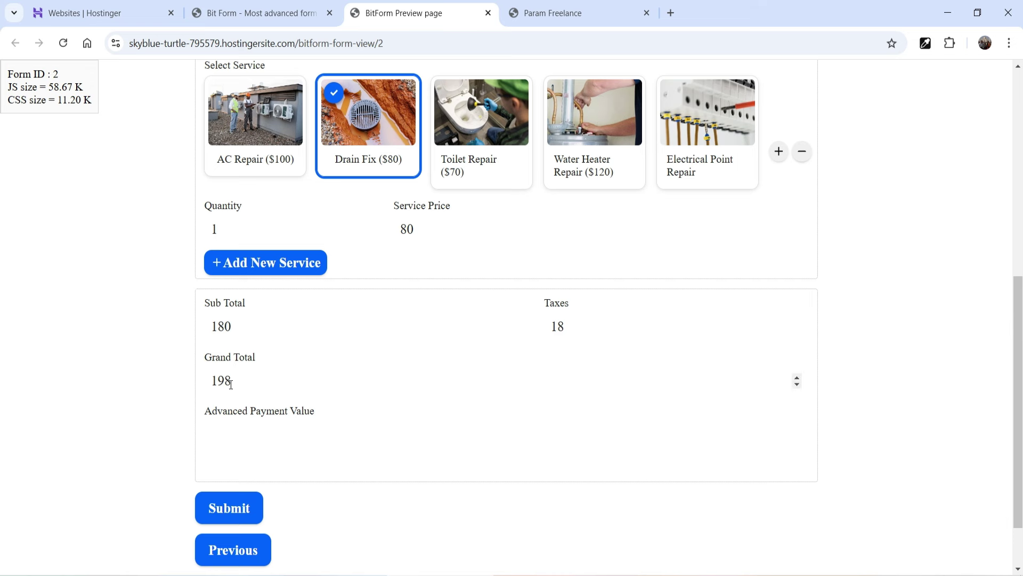
- Add a third service entry in the preview with Toilet Repair and check the recalculated totals
click(269, 264)
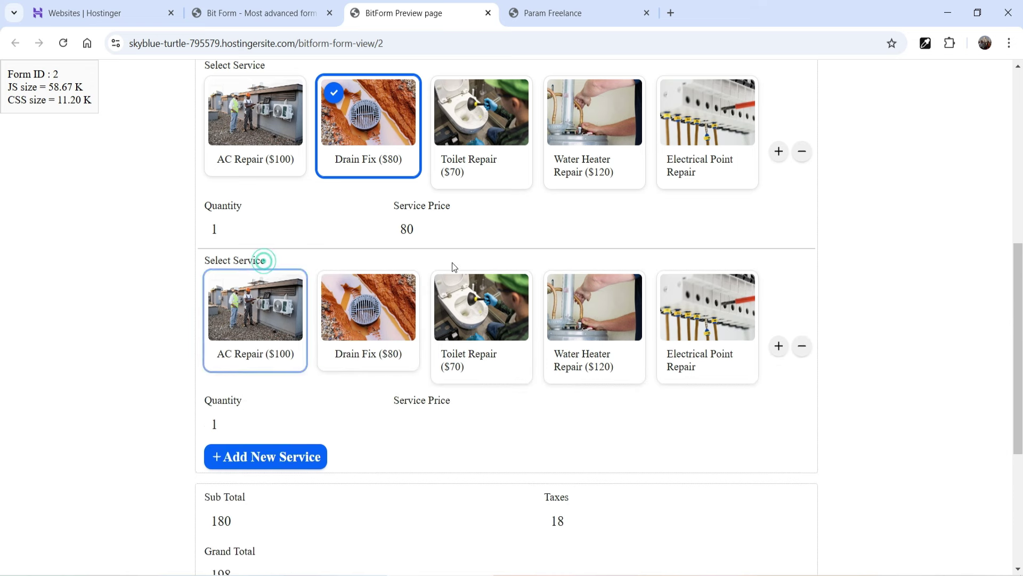
click(481, 303)
scroll(994, 336, down, 3)
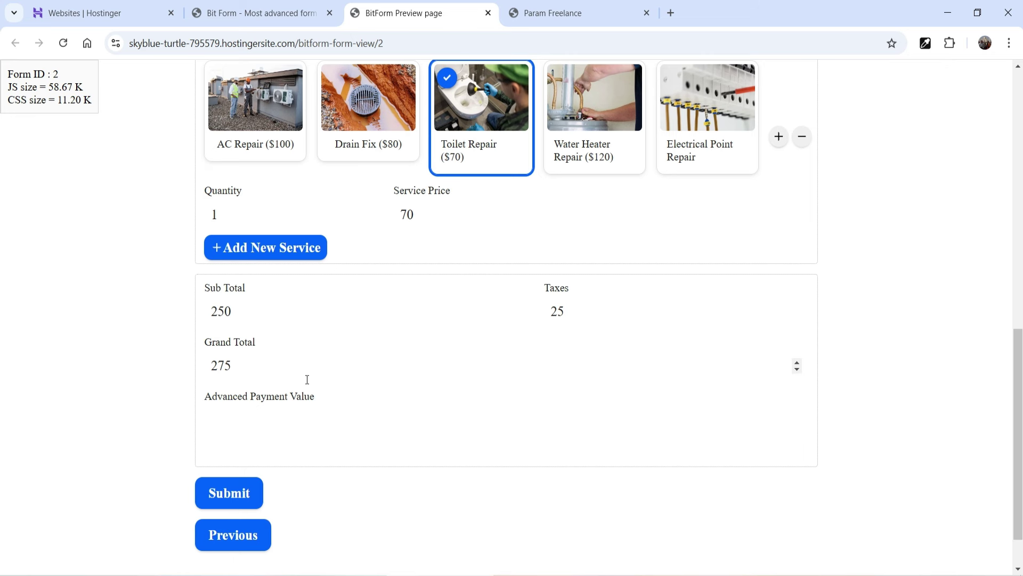
scroll(311, 378, down, 1)
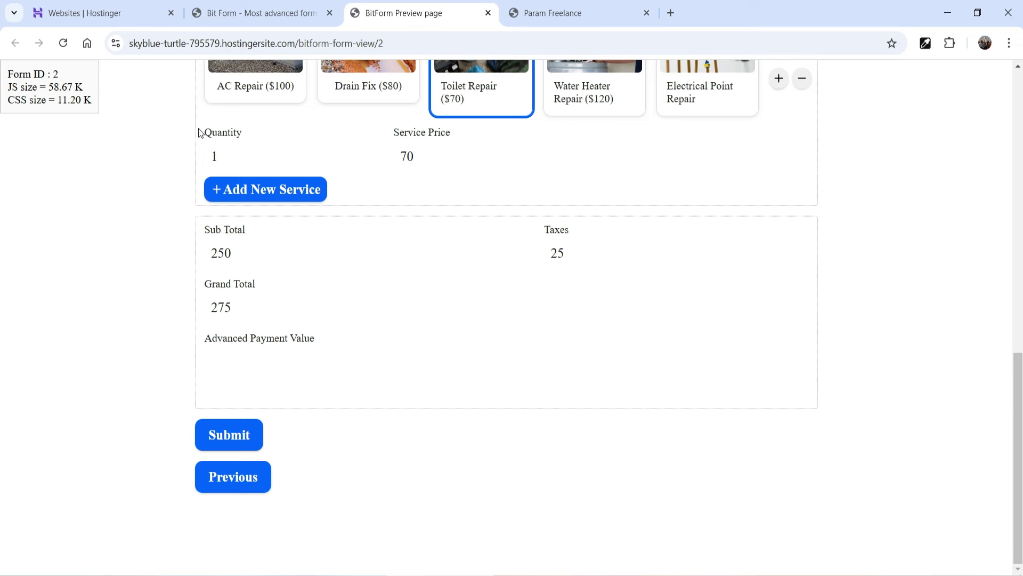
- Add a new conditional logic, Action 6, in the form's settings and have it run only on field input
click(234, 14)
scroll(821, 304, up, 6)
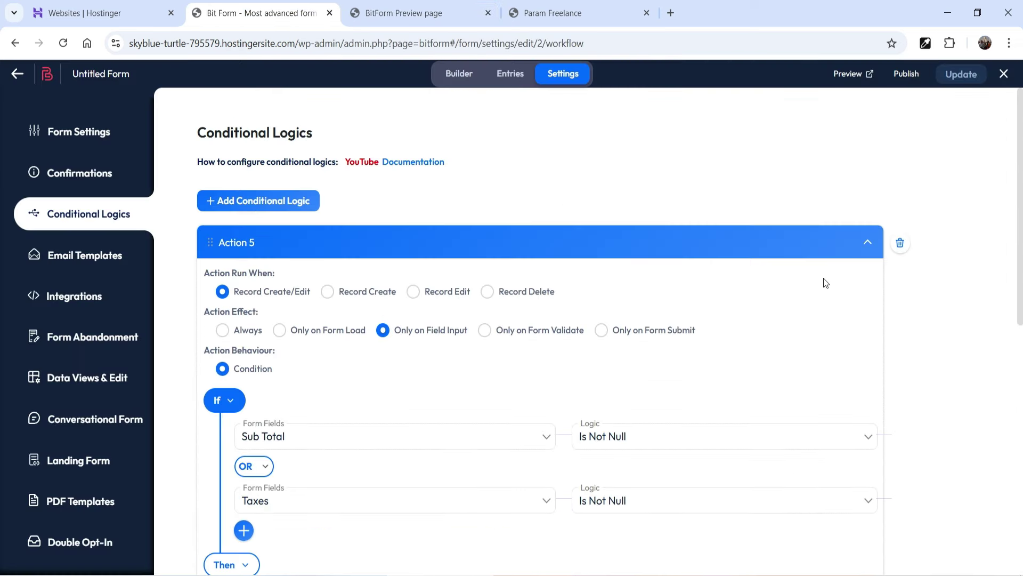
click(870, 242)
click(222, 197)
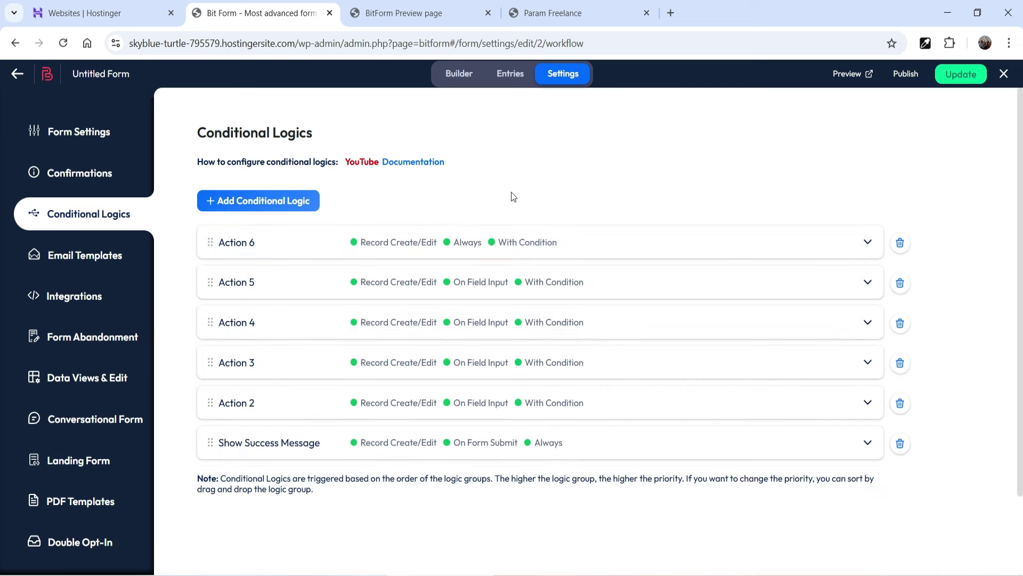
click(596, 235)
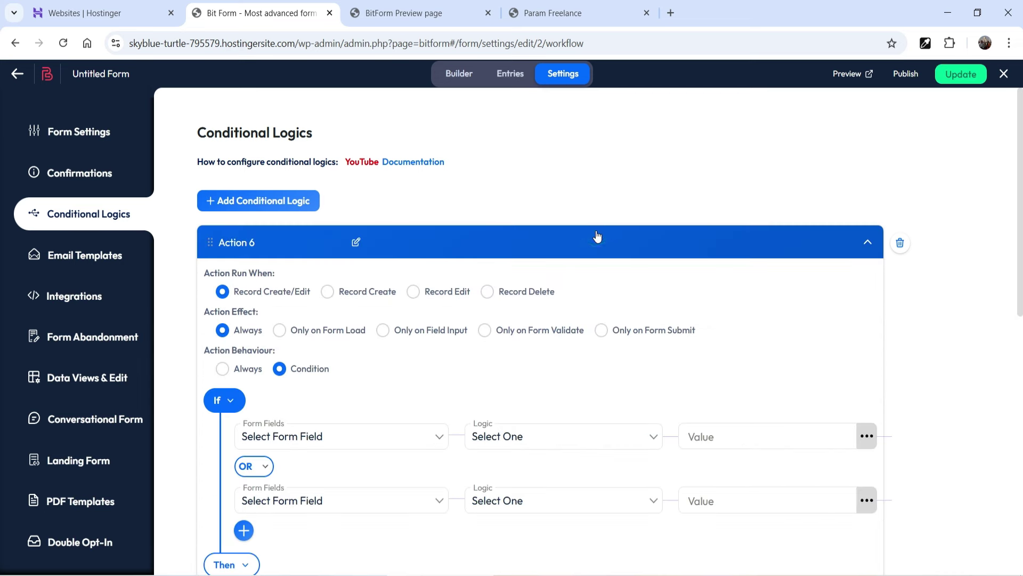
click(381, 330)
- Set Action 6's If condition to Grand Total Is Not Null and remove the unused second condition
scroll(619, 245, down, 2)
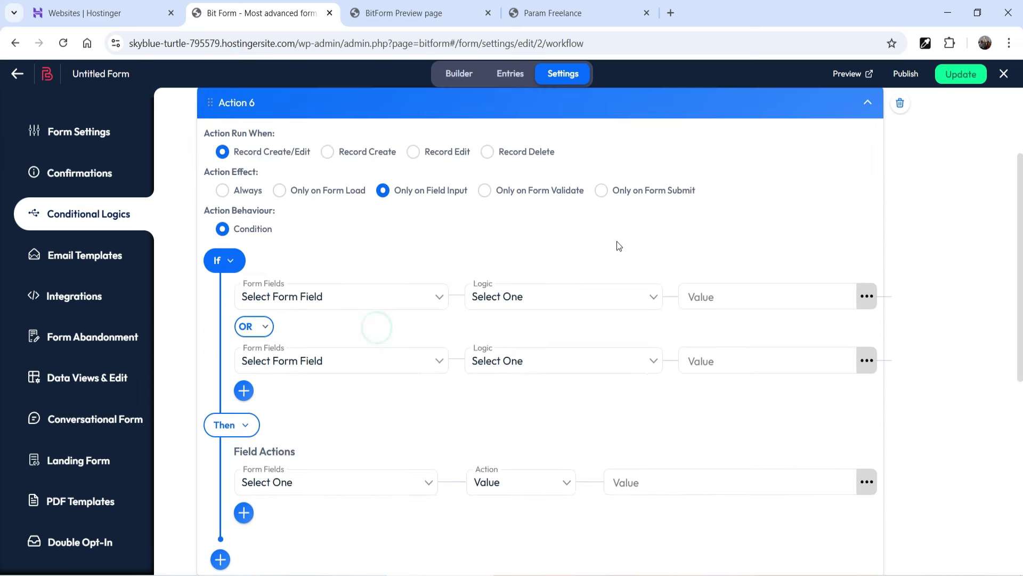
click(352, 312)
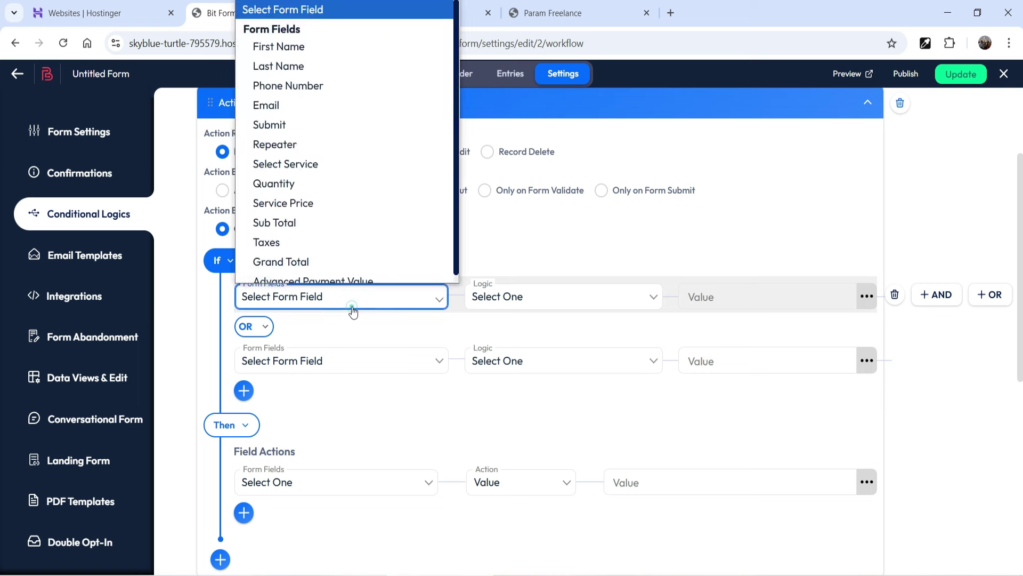
click(335, 254)
click(541, 296)
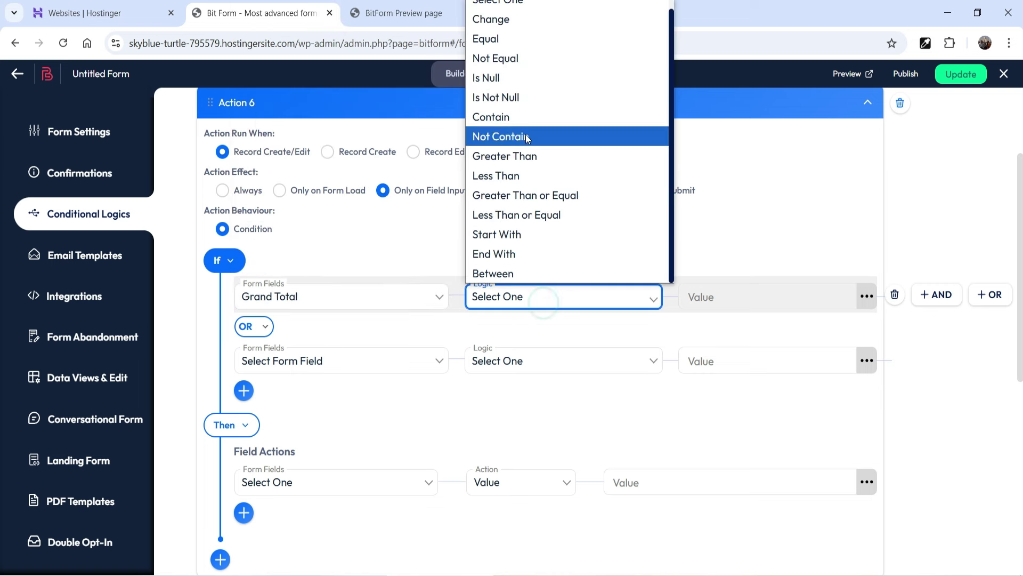
click(519, 99)
scroll(826, 342, down, 3)
click(866, 220)
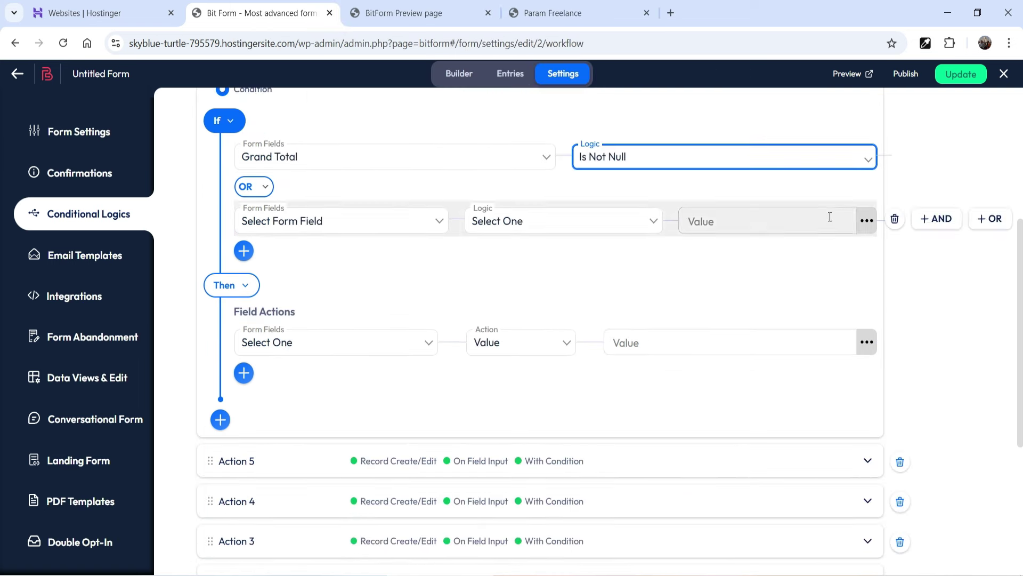
click(891, 218)
- Choose Advanced Payment Value as the form field for Action 6's Then field action
click(320, 288)
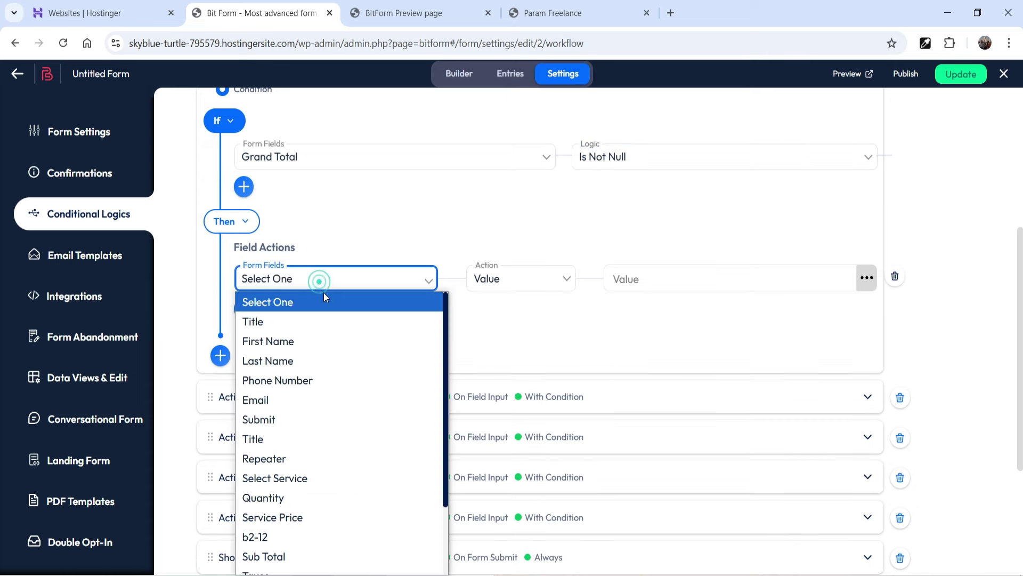
scroll(347, 408, down, 3)
click(334, 525)
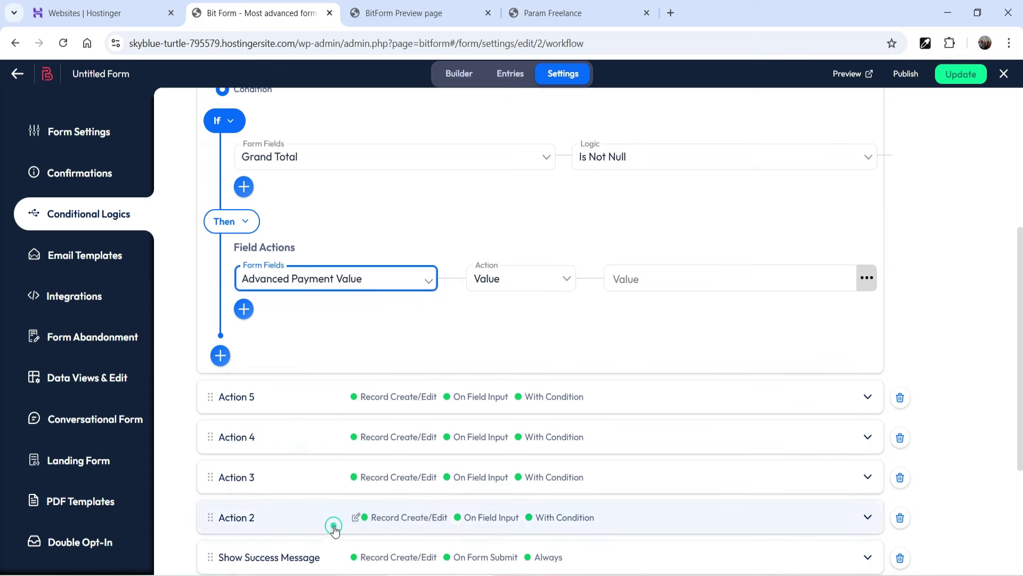
- Set the Advanced Payment Value formula in Action 6 to Grand Total *0.20 and update the form
click(870, 278)
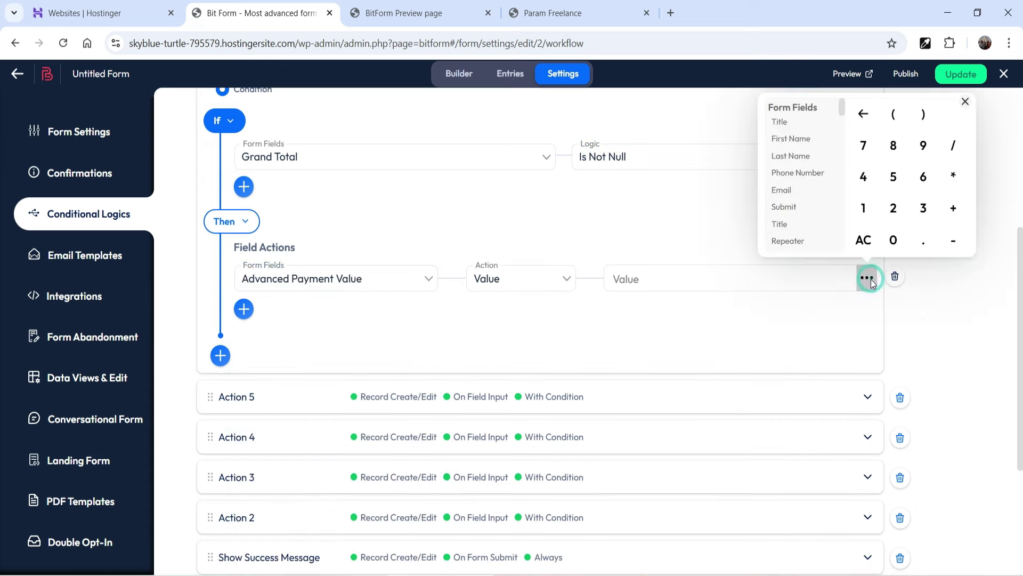
drag(846, 112, 848, 126)
scroll(846, 126, down, 2)
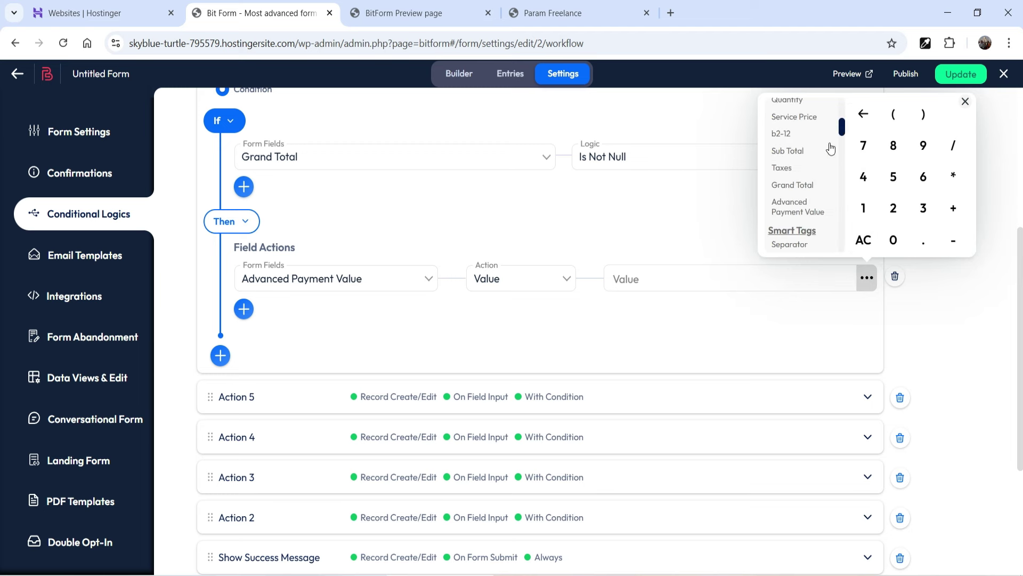
click(797, 187)
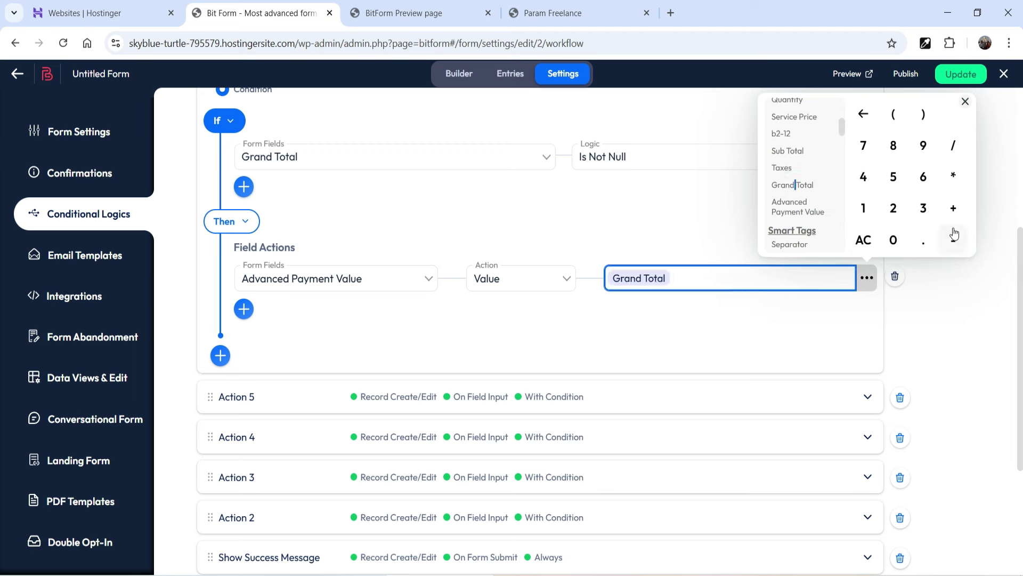
click(953, 175)
click(893, 240)
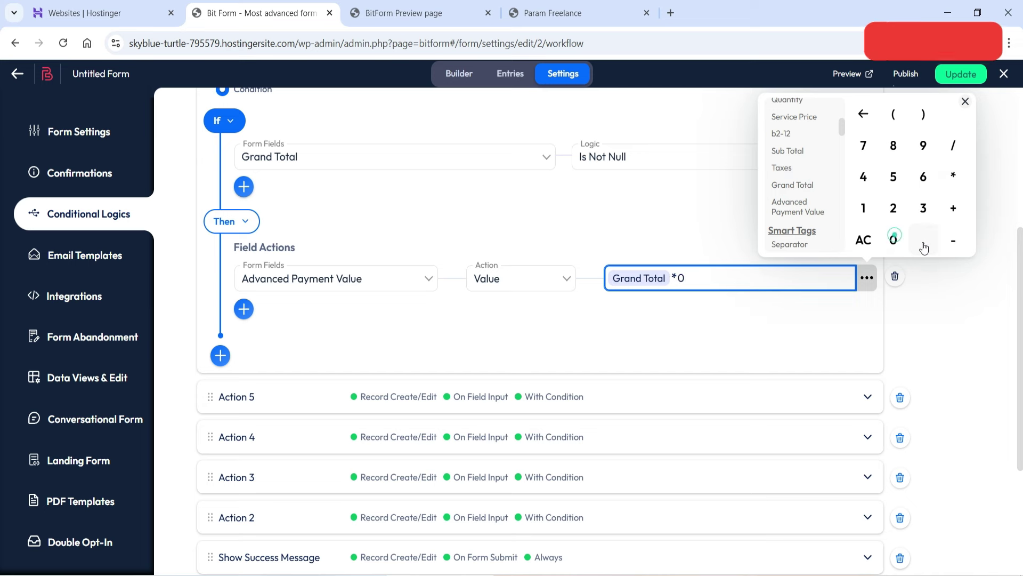
click(923, 241)
click(894, 208)
click(895, 241)
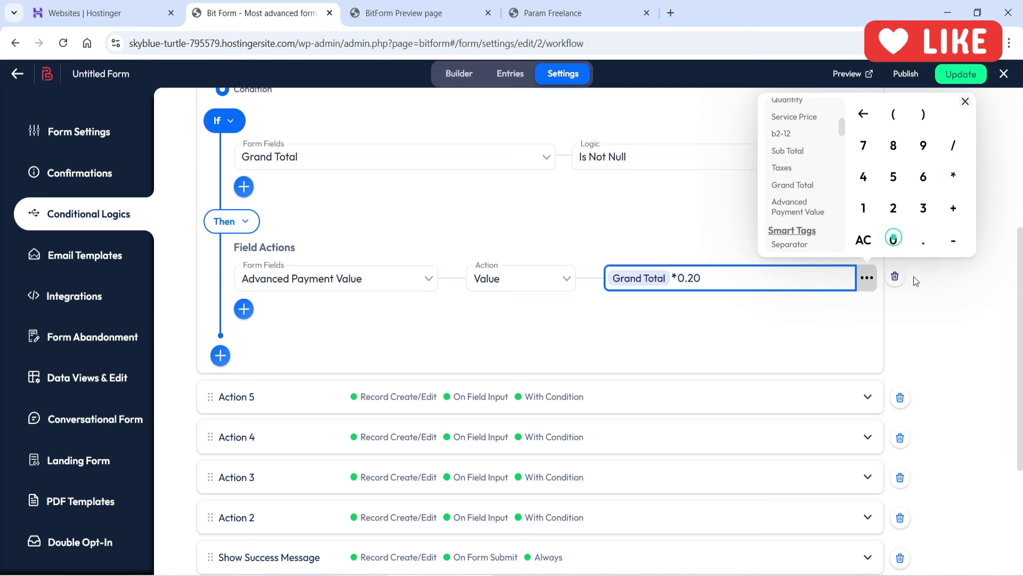
click(731, 333)
click(960, 77)
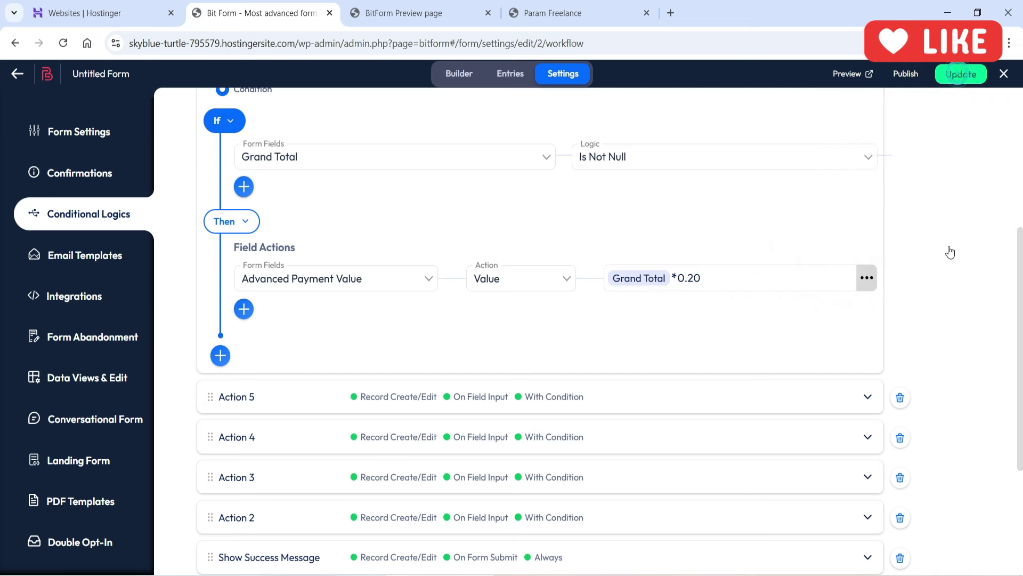
- Reload the form preview, advance to the service selection step and choose AC Repair to check the Advanced Payment Value
click(381, 23)
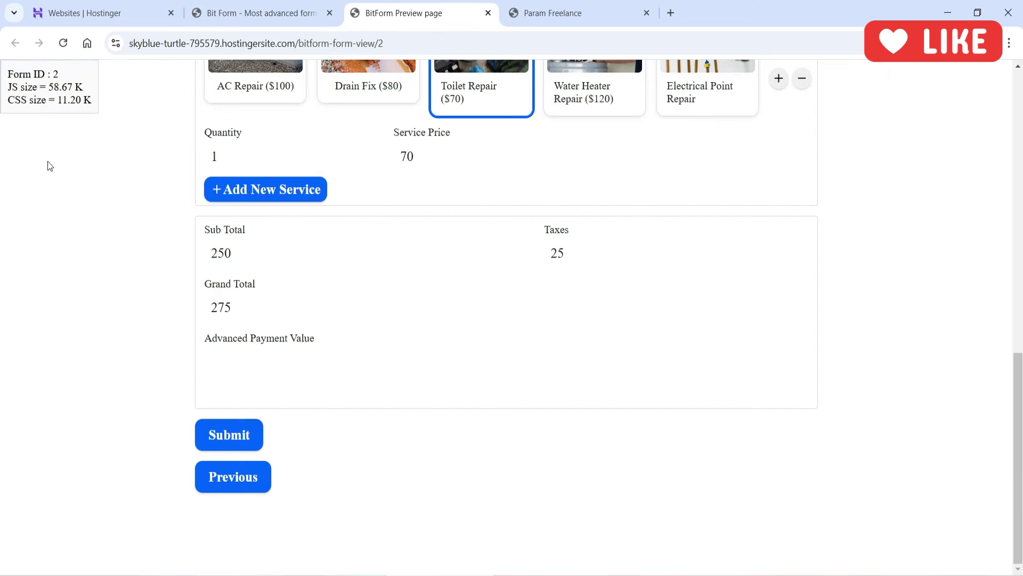
click(63, 43)
click(776, 380)
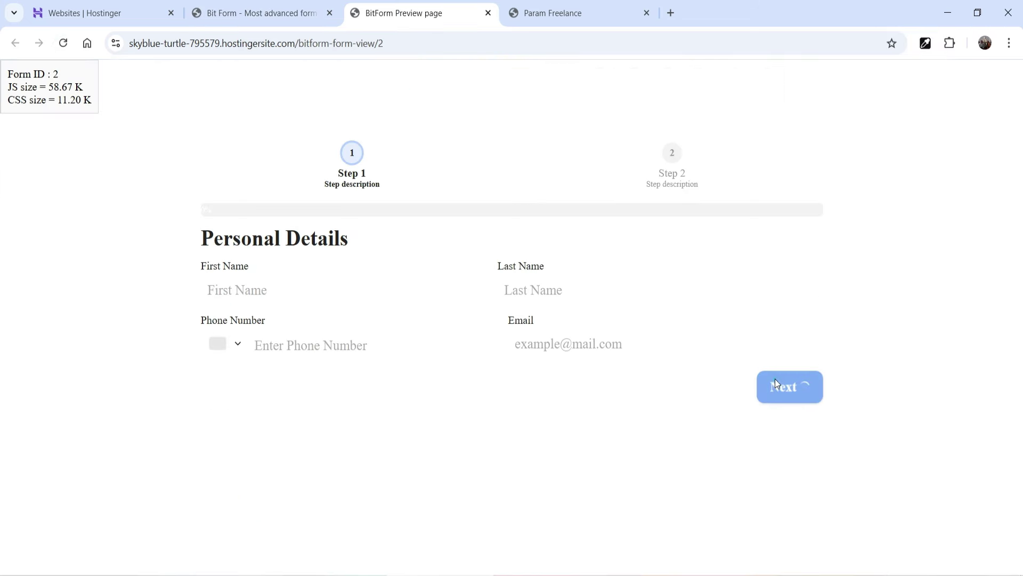
click(269, 282)
scroll(267, 278, down, 4)
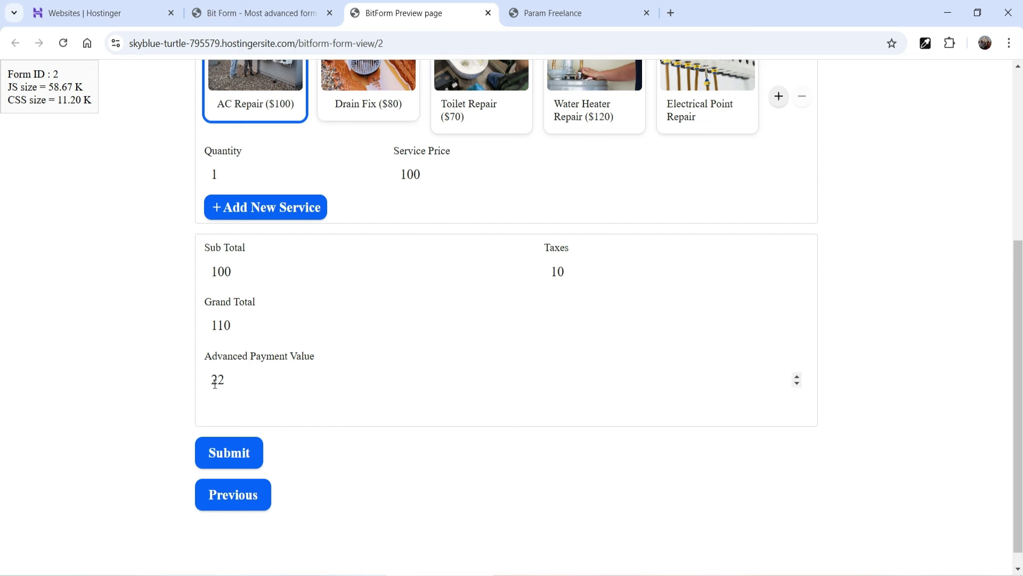
- Add a second service entry with Drain Fix in the preview and check the Advanced Payment Value
click(261, 207)
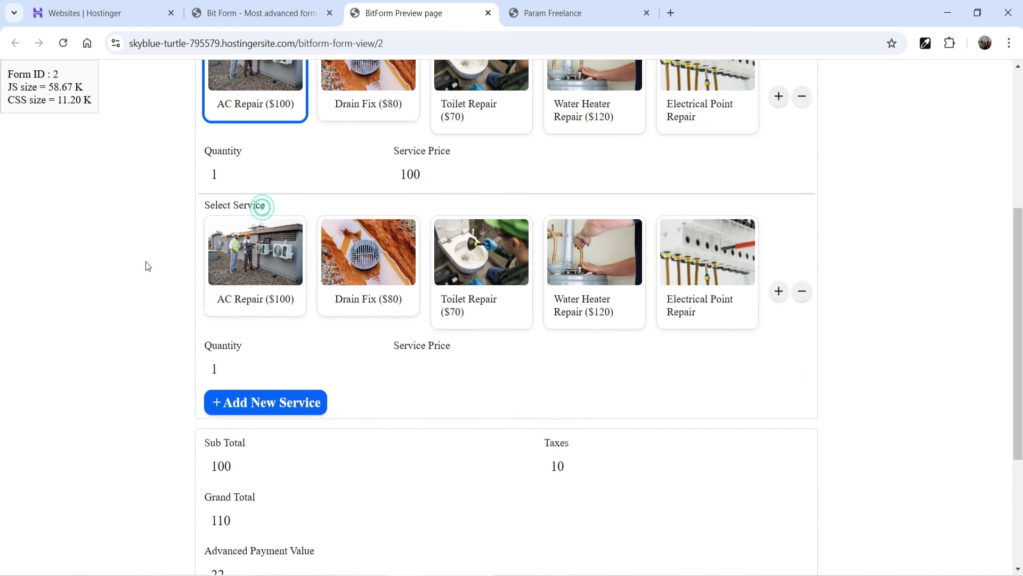
scroll(144, 260, down, 4)
click(391, 112)
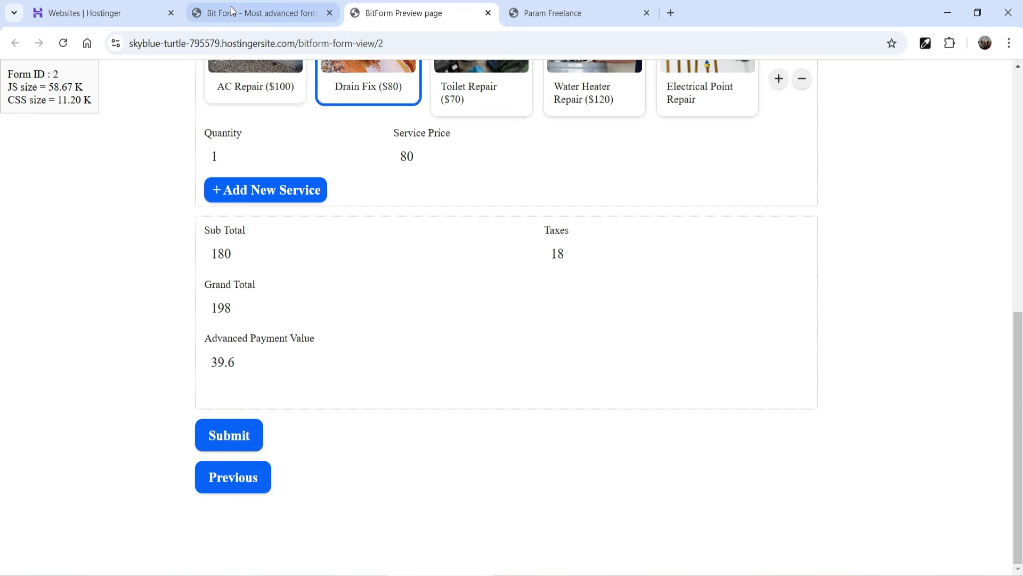
- In the form builder's multistep settings, set the step button position to Top and update the form
click(256, 13)
scroll(693, 319, up, 5)
click(464, 85)
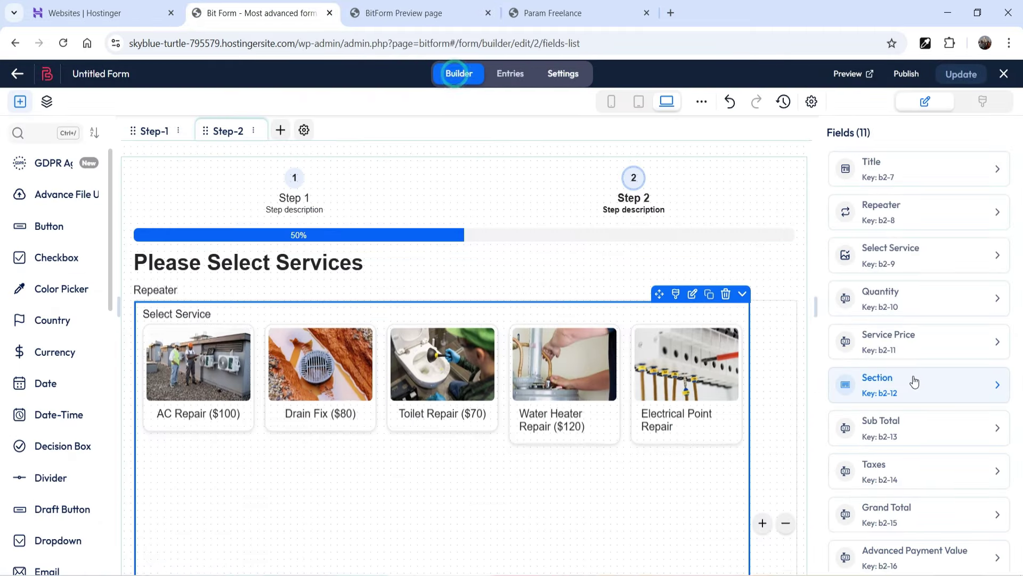
click(404, 188)
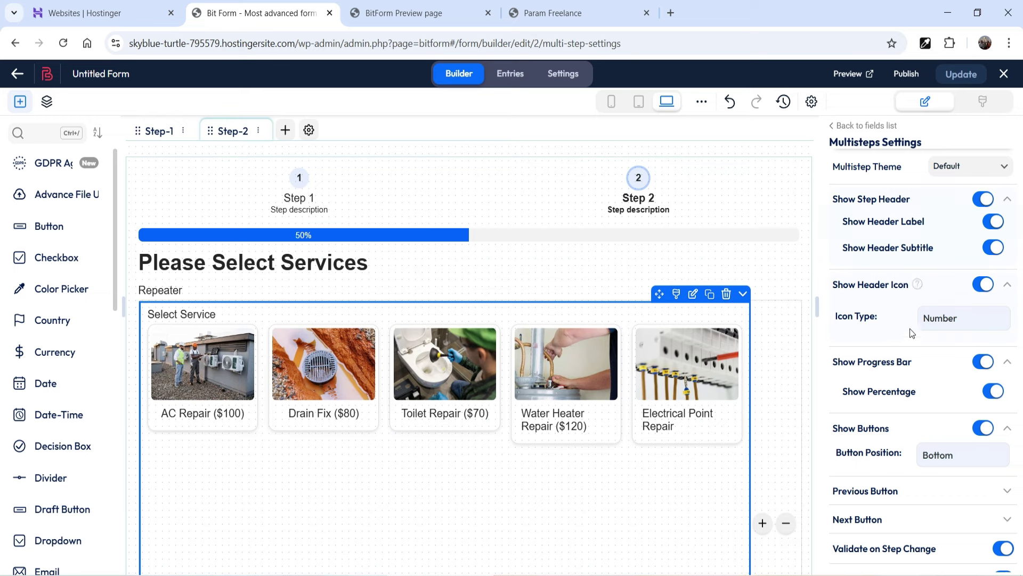
scroll(782, 300, down, 5)
scroll(938, 276, down, 4)
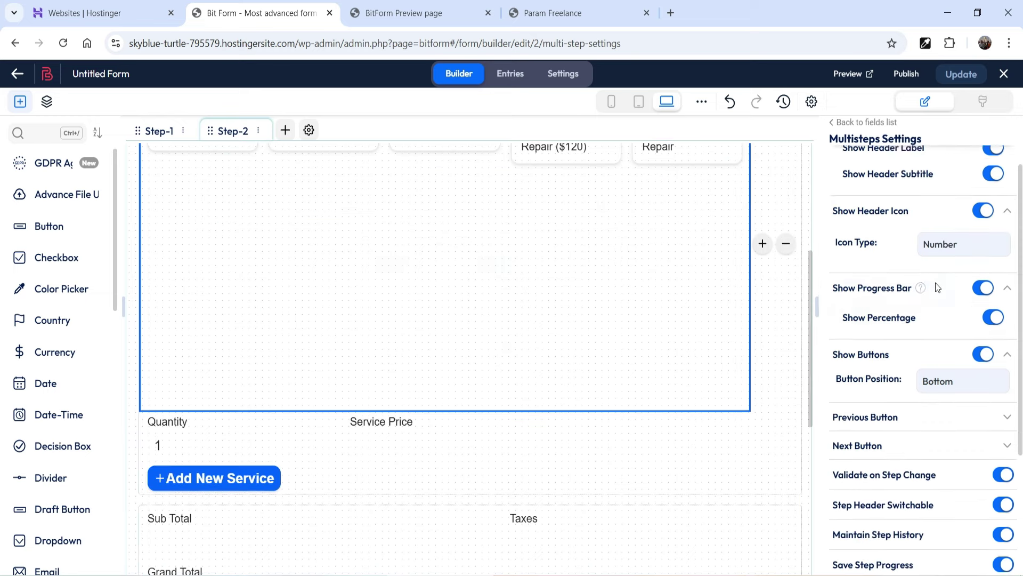
click(948, 254)
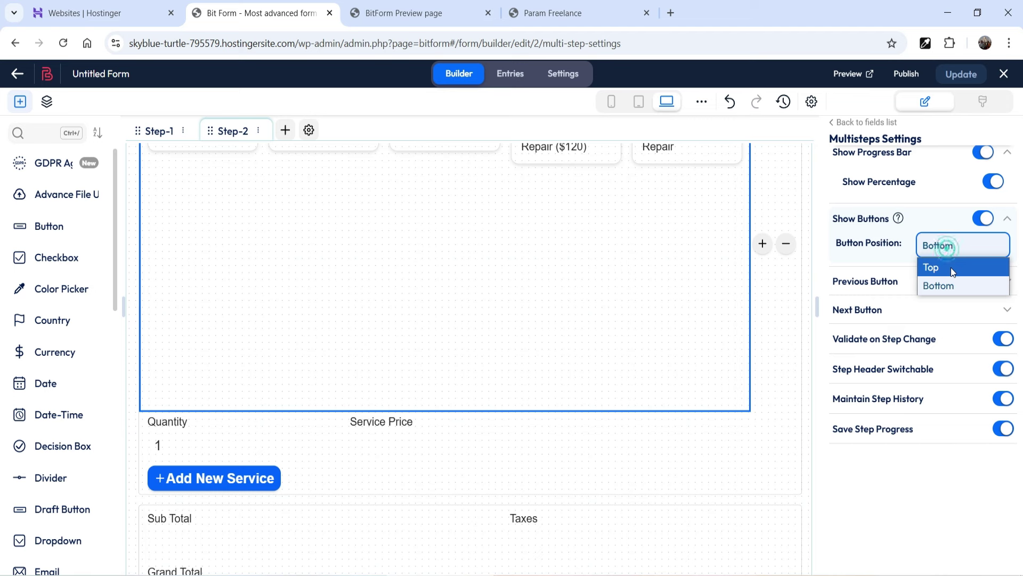
click(951, 267)
scroll(751, 363, up, 3)
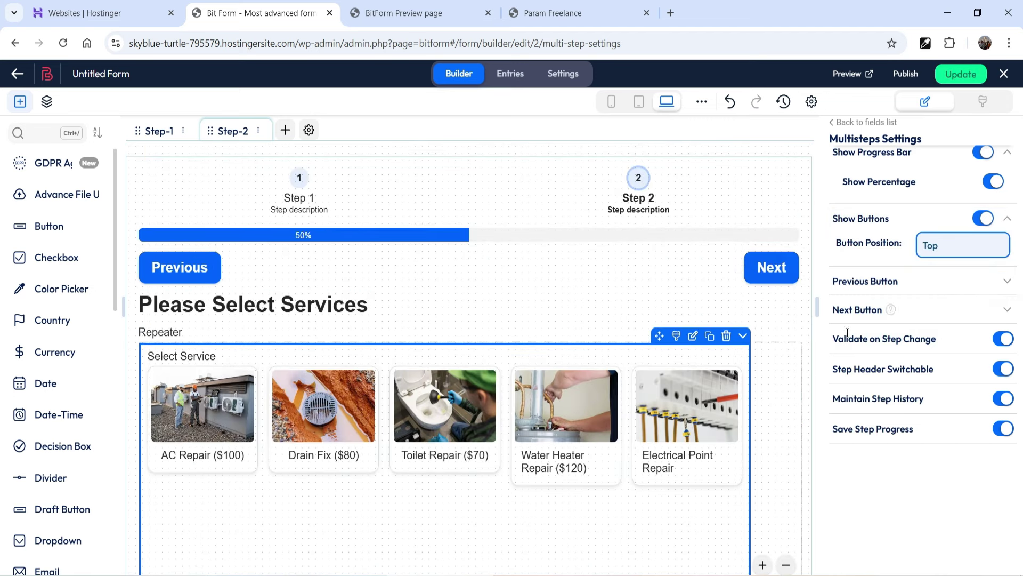
click(956, 73)
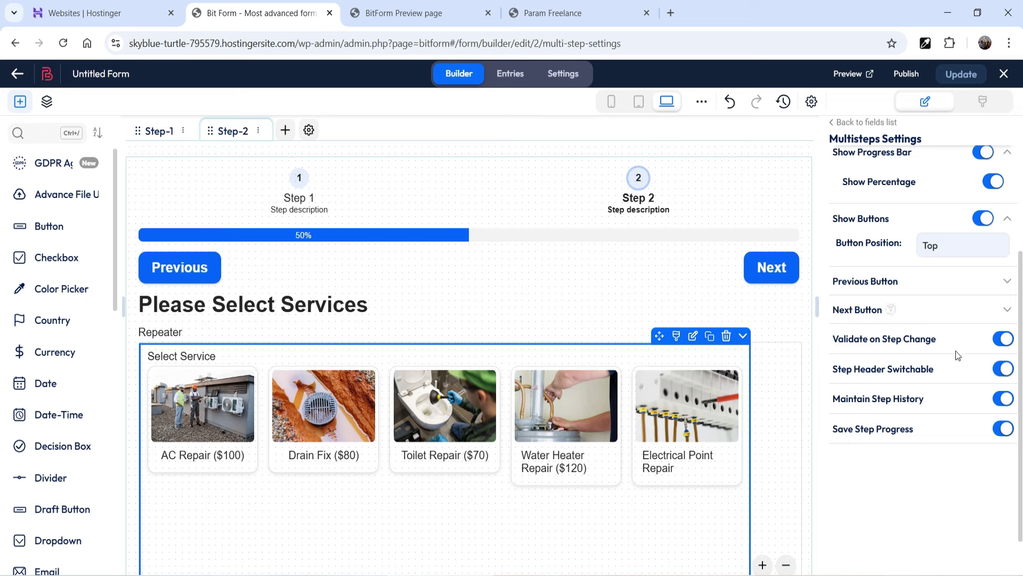
- Close the form editor, review the connected PayPal account's configuration in the app's payment settings, and return to the payment gateway list
click(1004, 73)
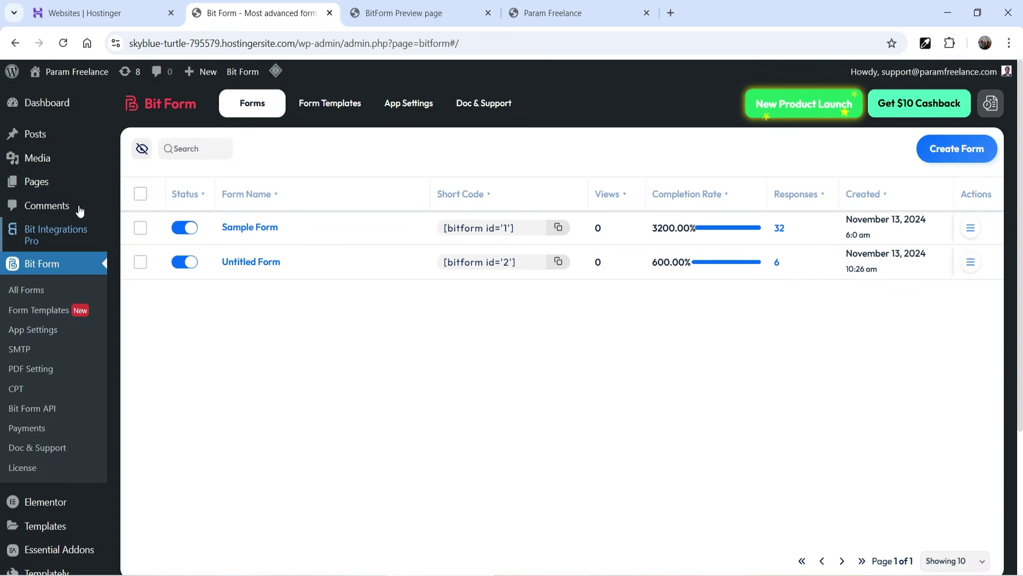
click(36, 331)
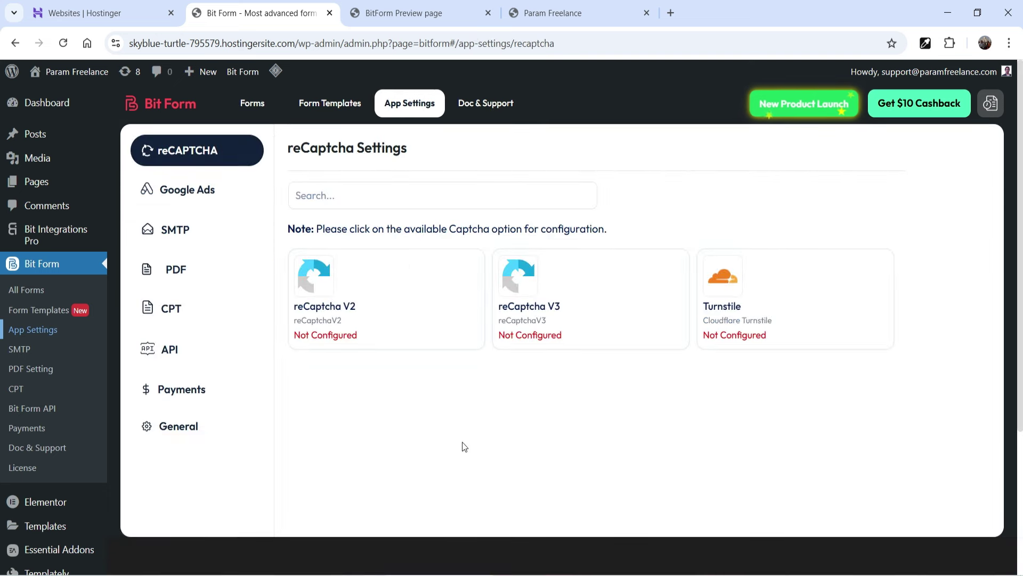
click(205, 389)
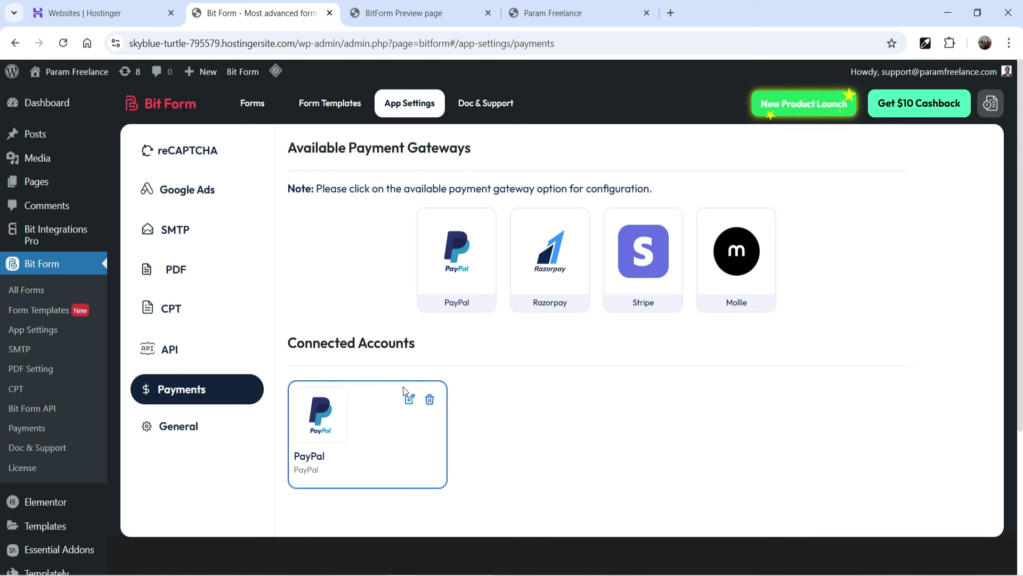
click(409, 399)
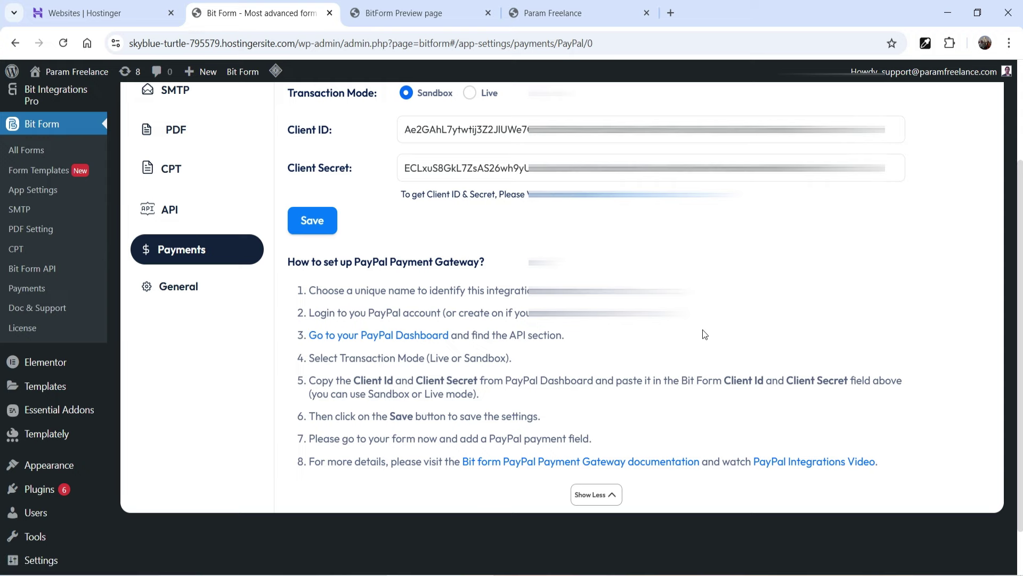
scroll(701, 332, up, 3)
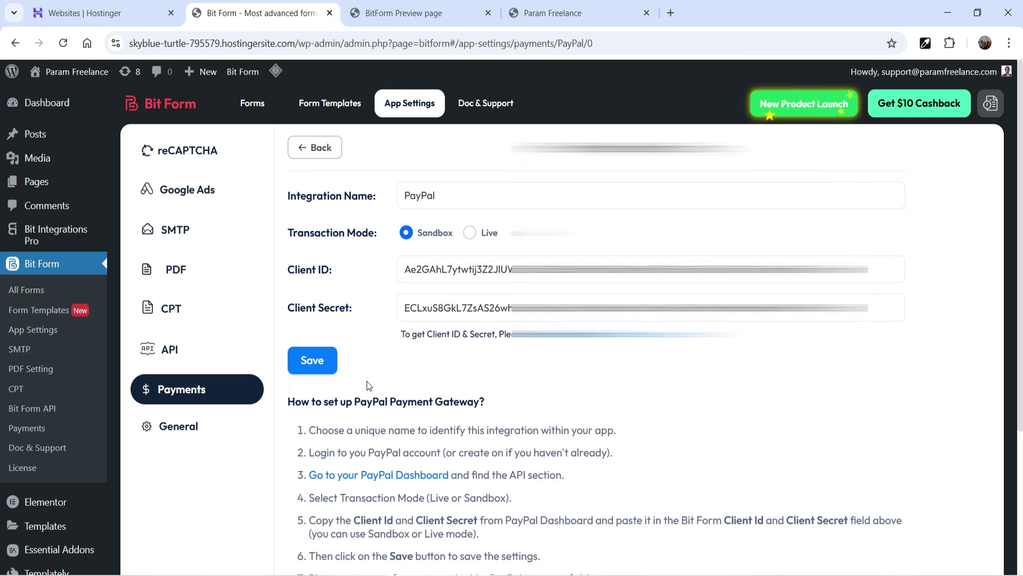
click(181, 383)
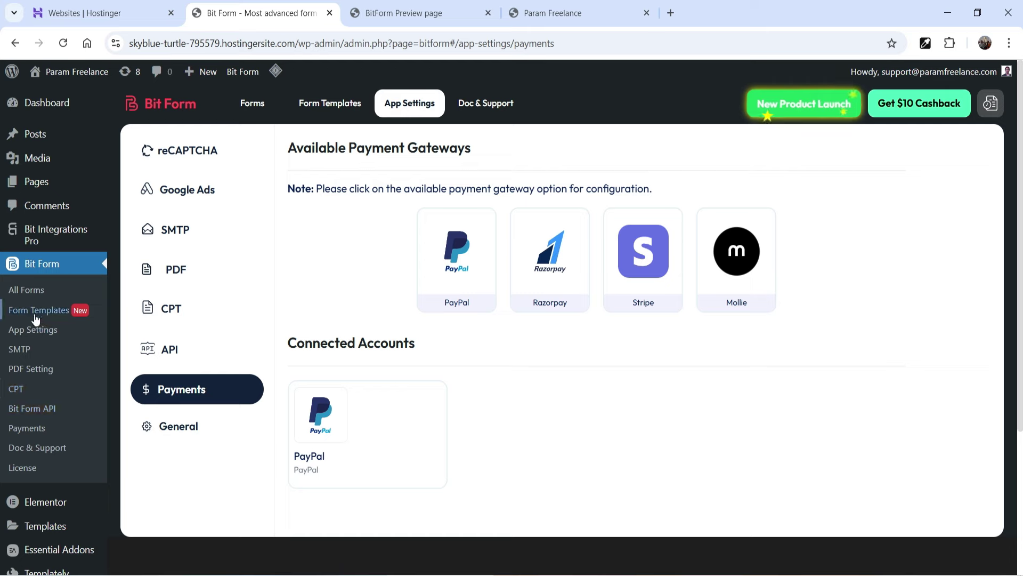
- Open Untitled Form from the list of all forms and rename it Request Quote
click(31, 289)
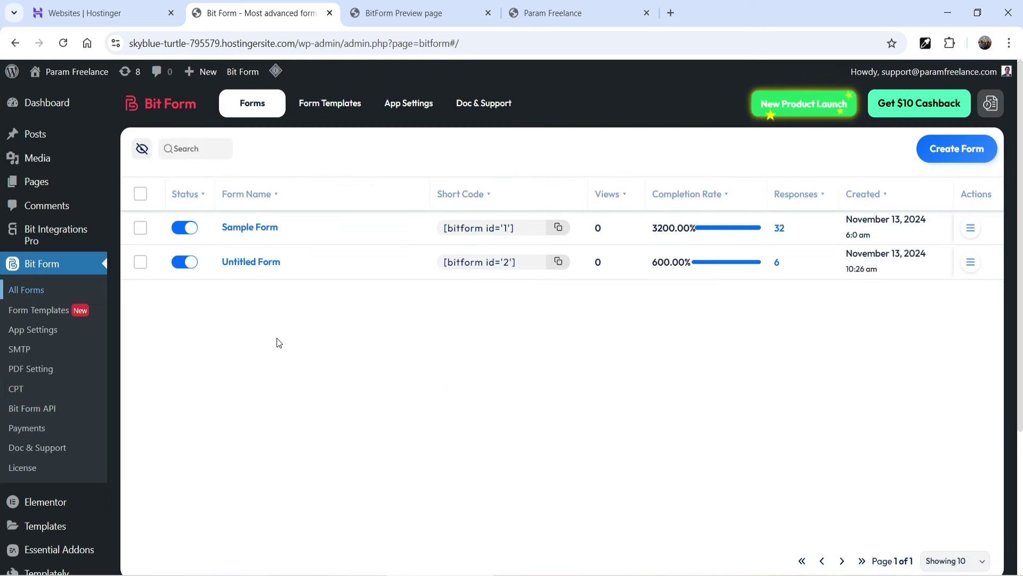
click(229, 269)
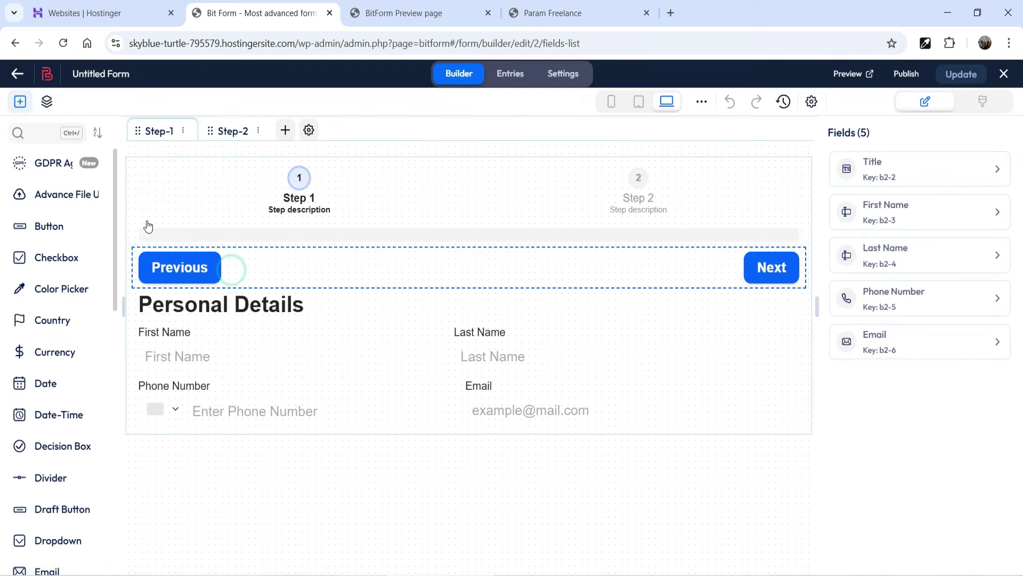
click(101, 74)
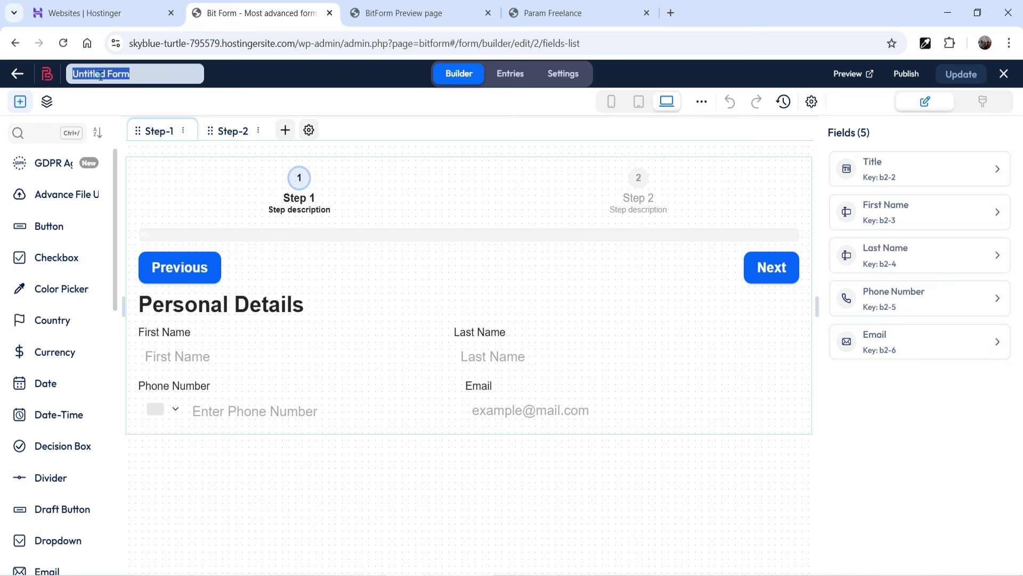
text(Request Quote)
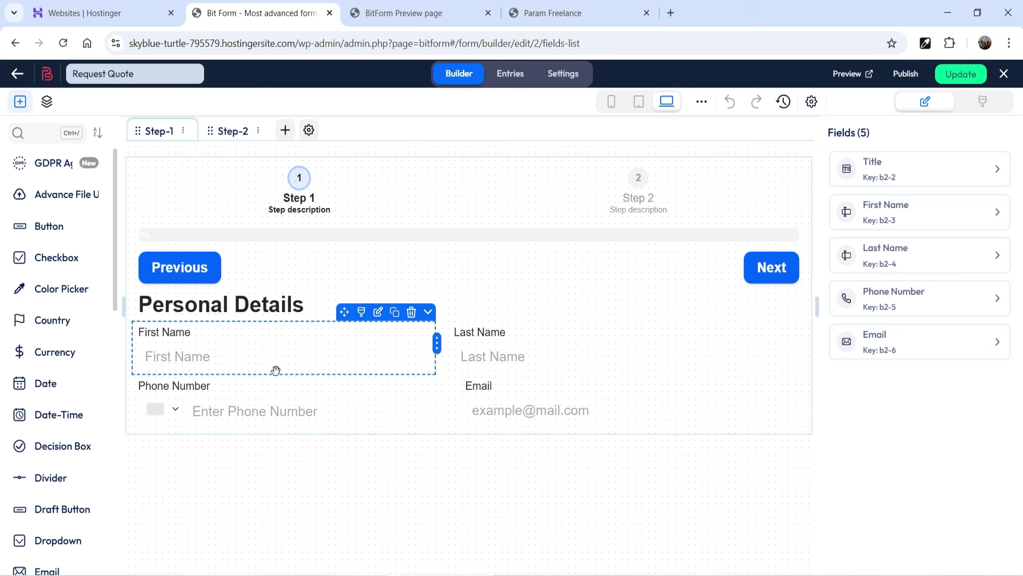
- In Step-2 of the form, add a Paypal field inside the totals section, below Advanced Payment Value
click(228, 143)
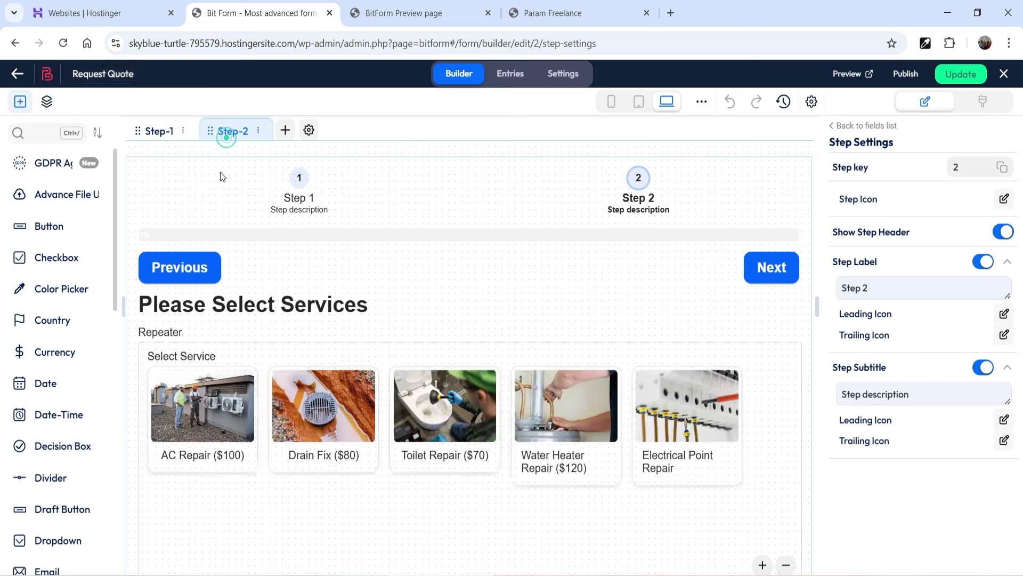
scroll(315, 338, down, 8)
scroll(425, 339, down, 3)
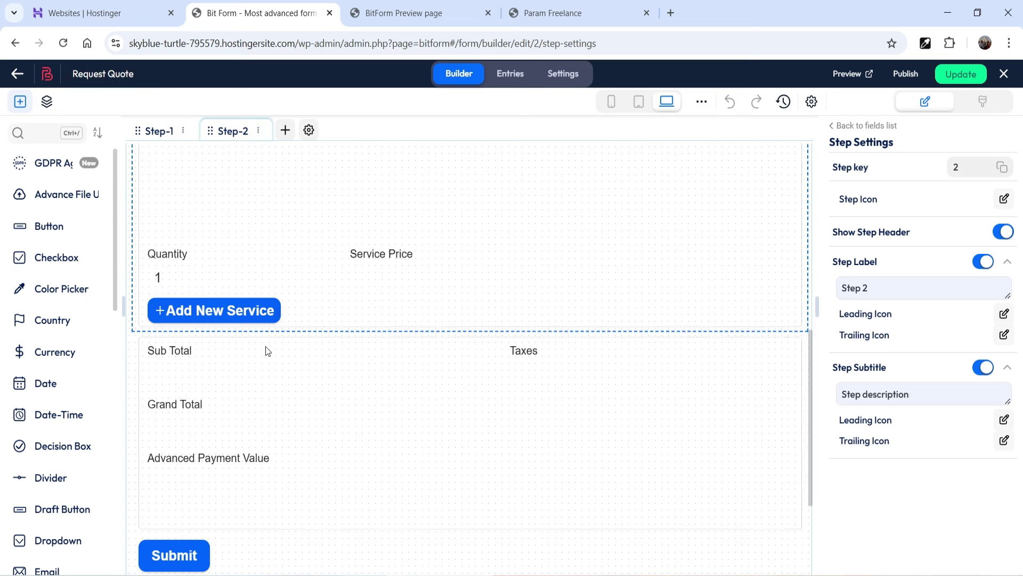
scroll(384, 258, up, 4)
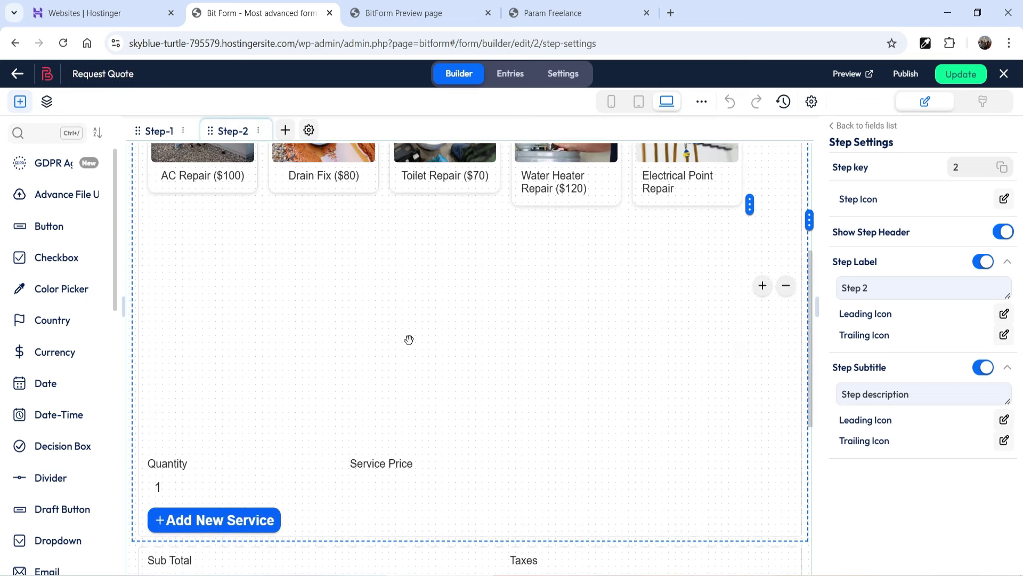
scroll(407, 338, down, 5)
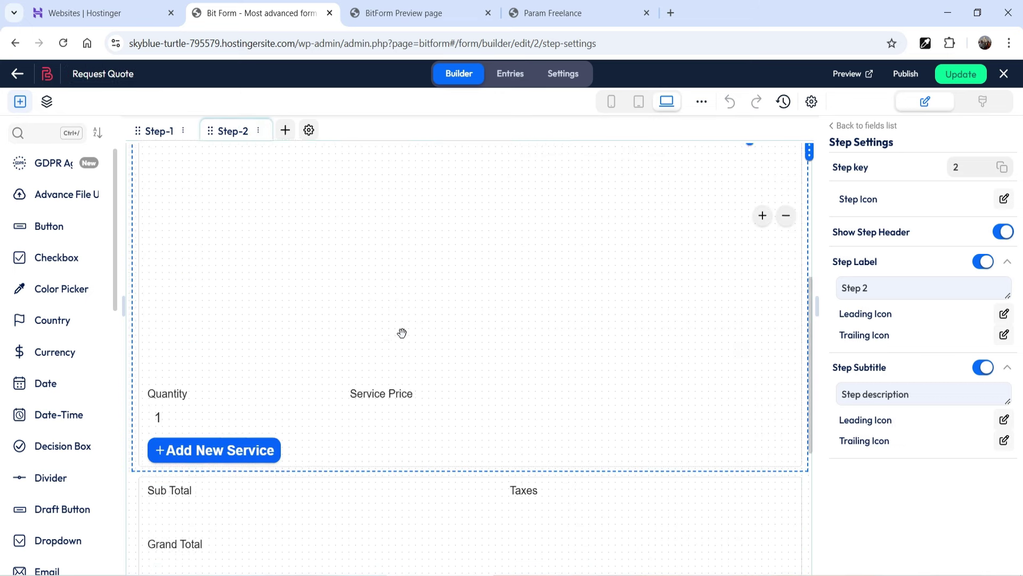
click(31, 136)
text(pa)
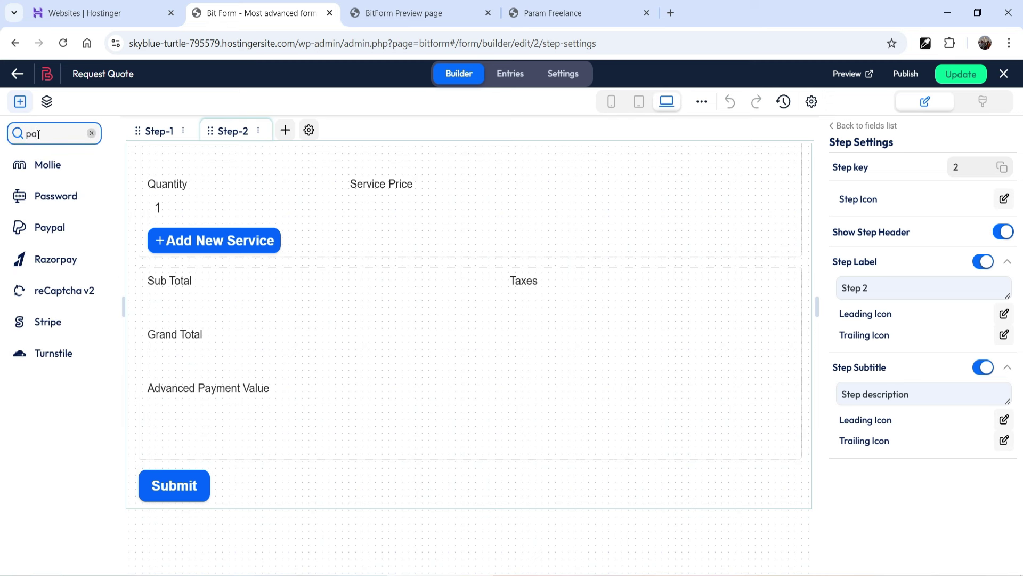
text(y)
drag(50, 195, 240, 463)
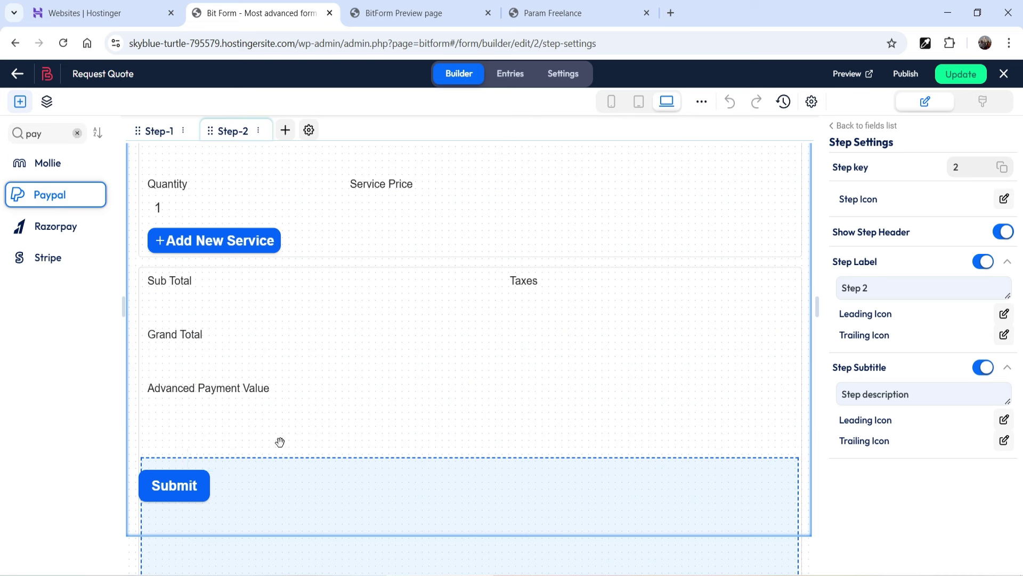
scroll(427, 419, down, 4)
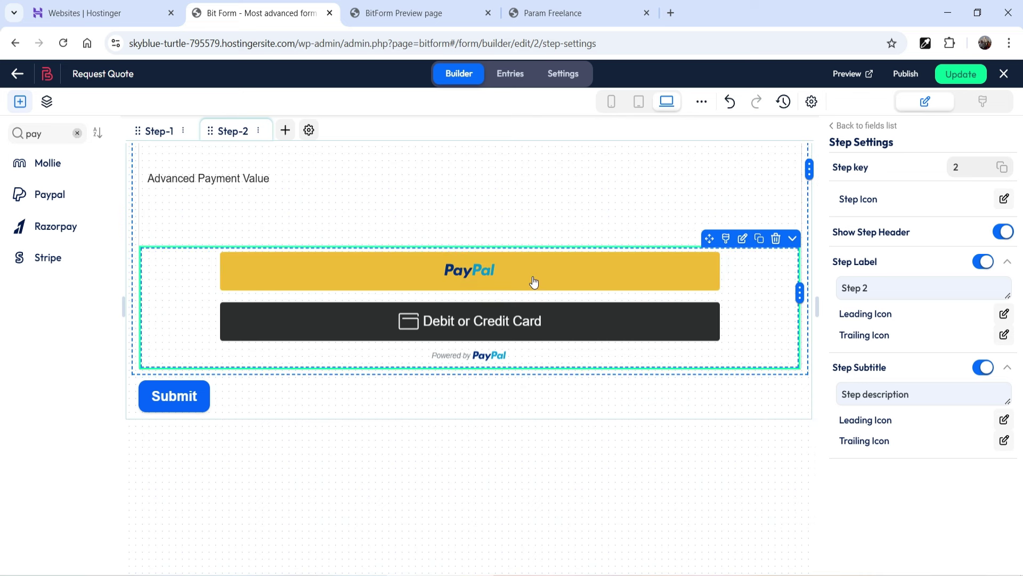
- Delete the Submit button below the PayPal field and confirm the removal
click(749, 404)
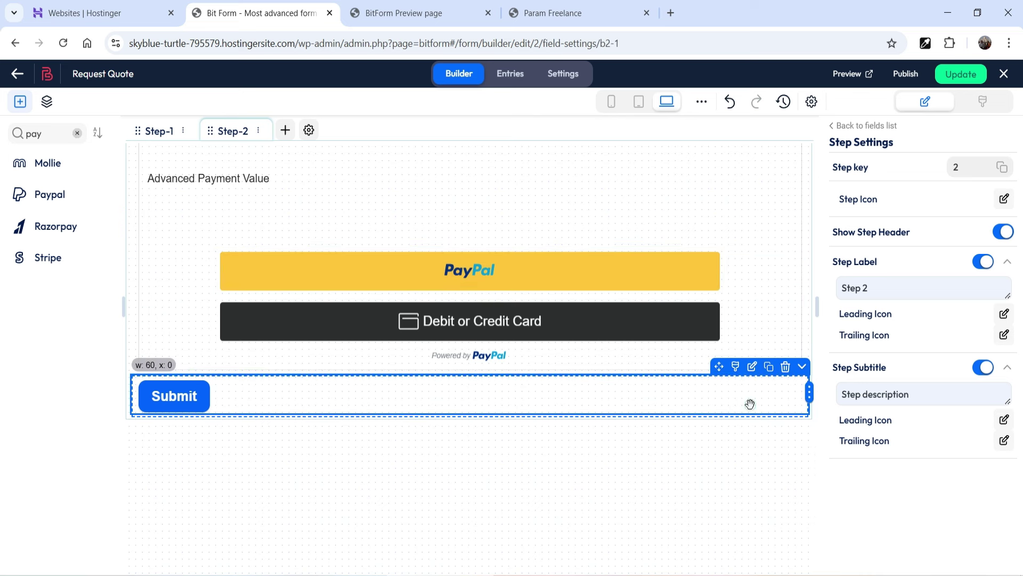
click(786, 370)
click(763, 343)
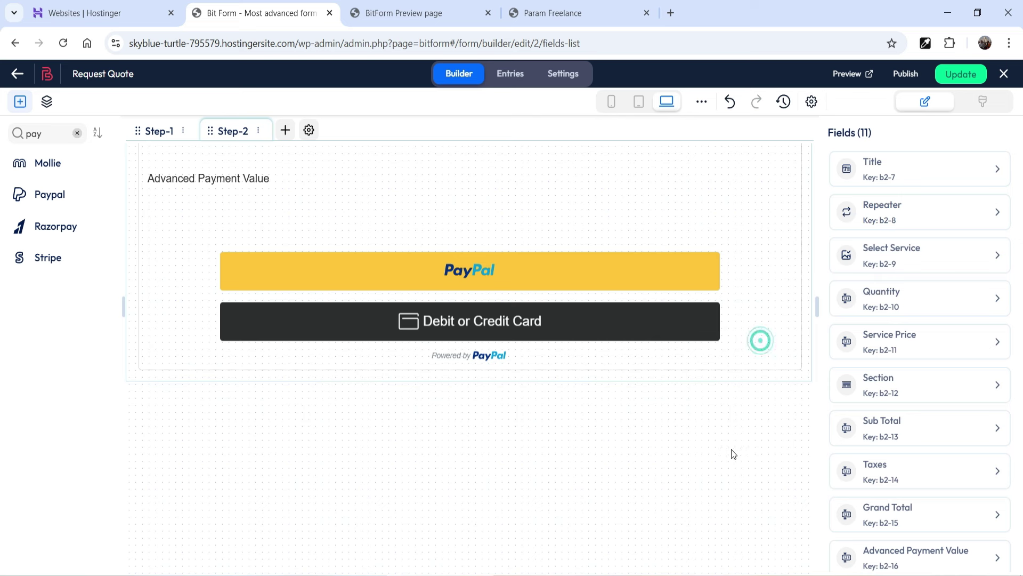
- Examine the PayPal field's settings, including the Disable Card choices and what the Subscription option offers
click(746, 300)
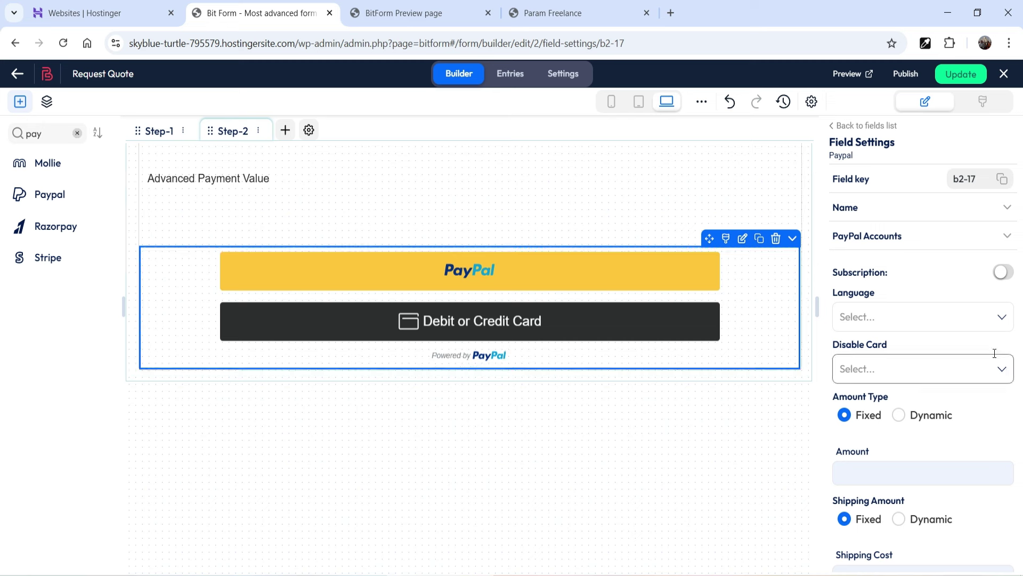
scroll(990, 344, down, 4)
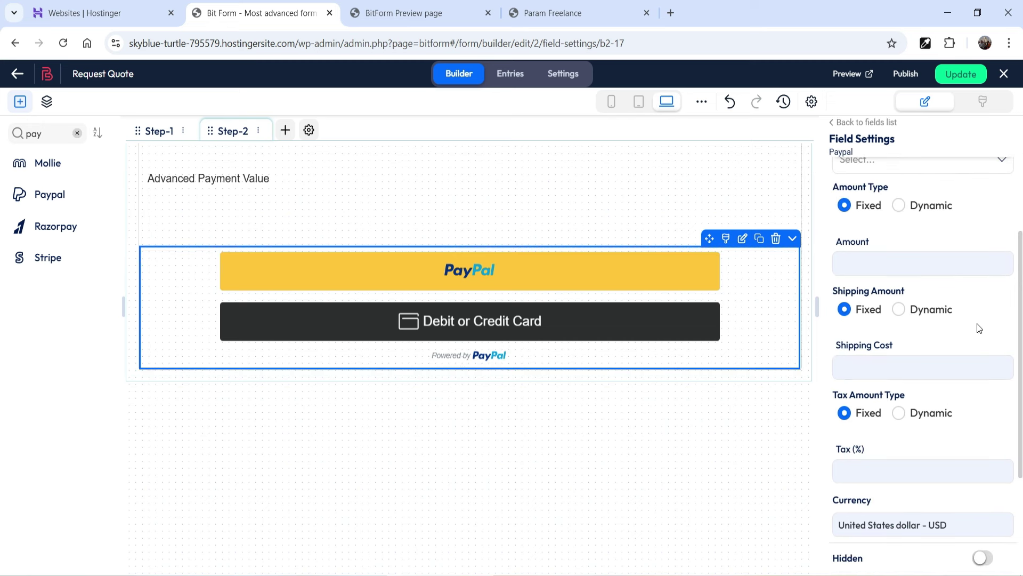
scroll(986, 341, up, 4)
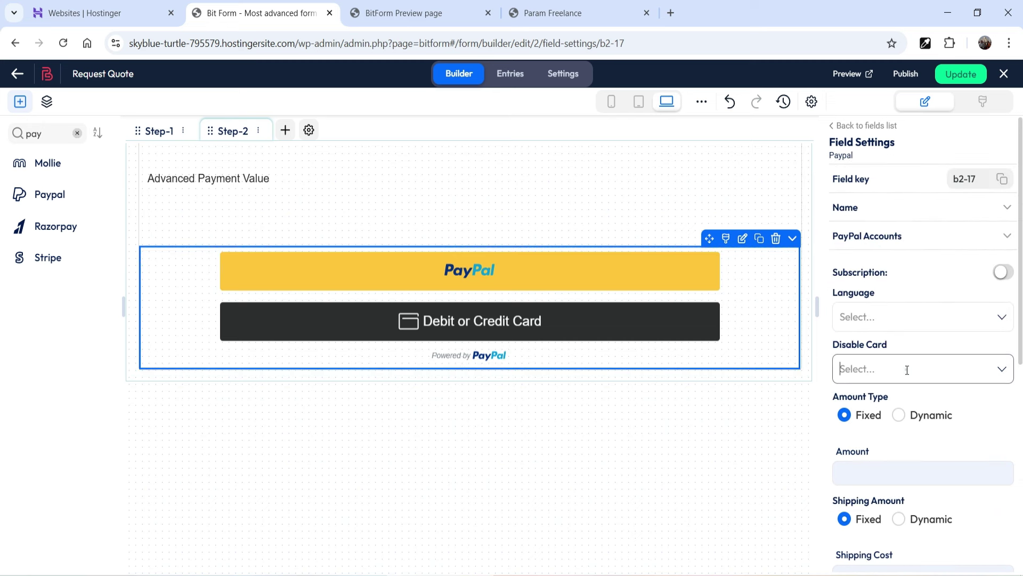
click(907, 370)
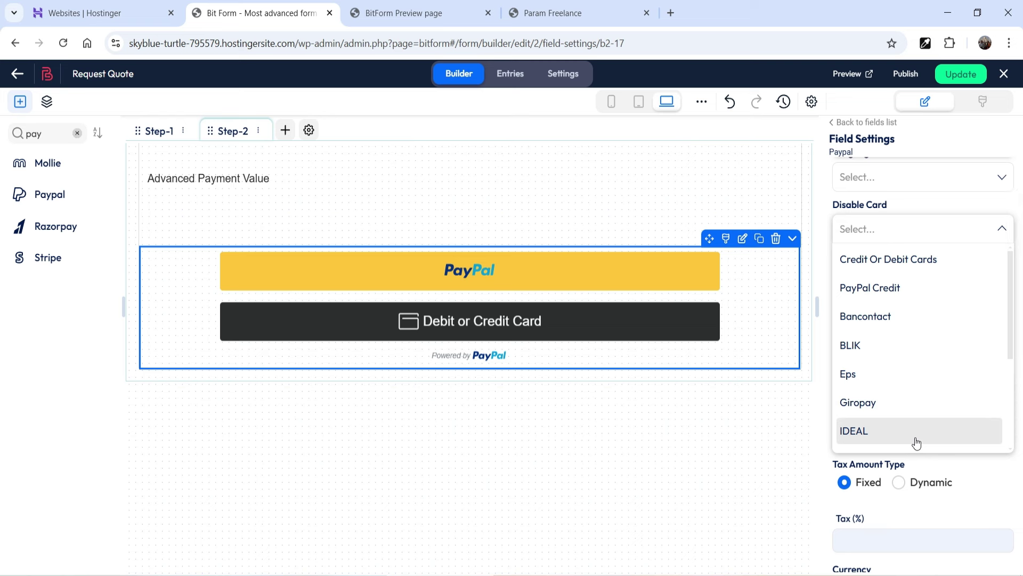
click(1000, 229)
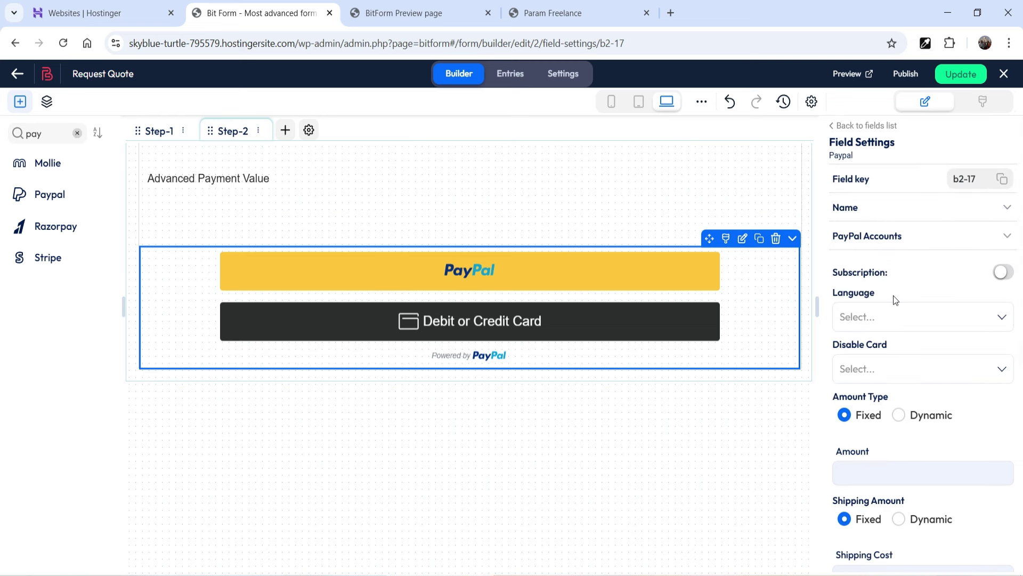
scroll(1015, 283, down, 3)
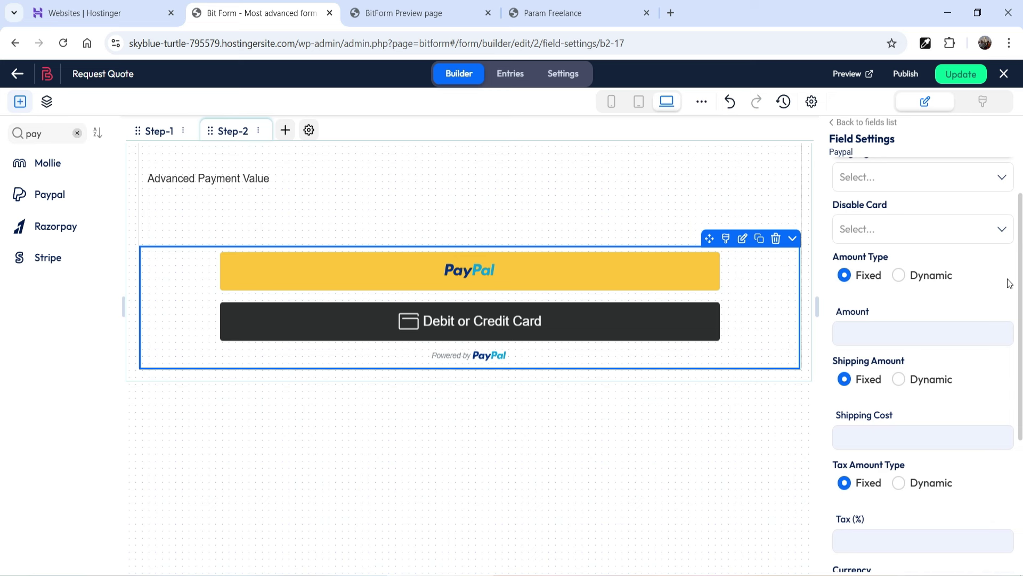
scroll(1007, 283, up, 3)
click(1002, 272)
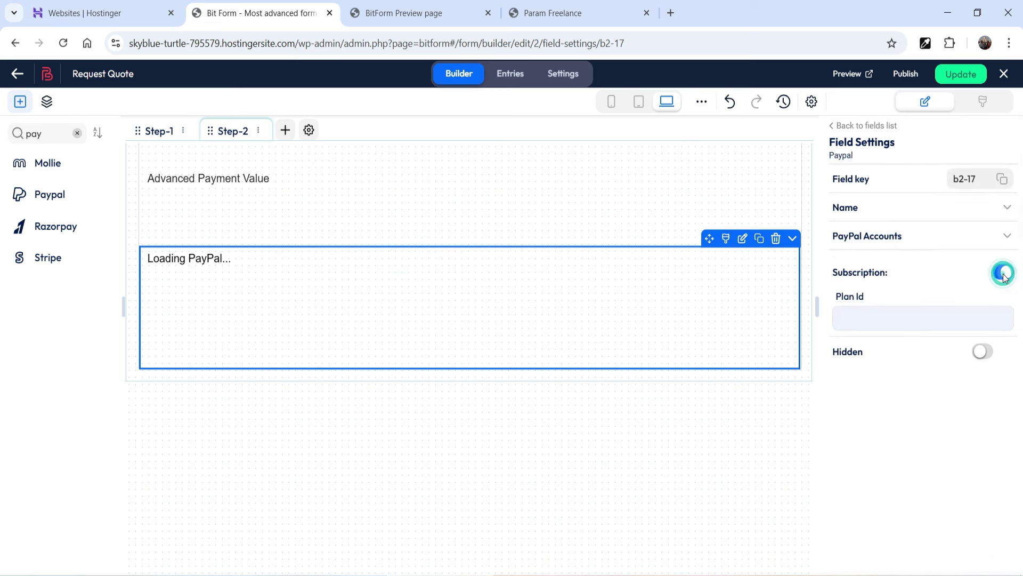
click(1002, 272)
- Set the PayPal field's amount type to Dynamic and use Advanced Payment Value as its amount field
scroll(895, 288, down, 3)
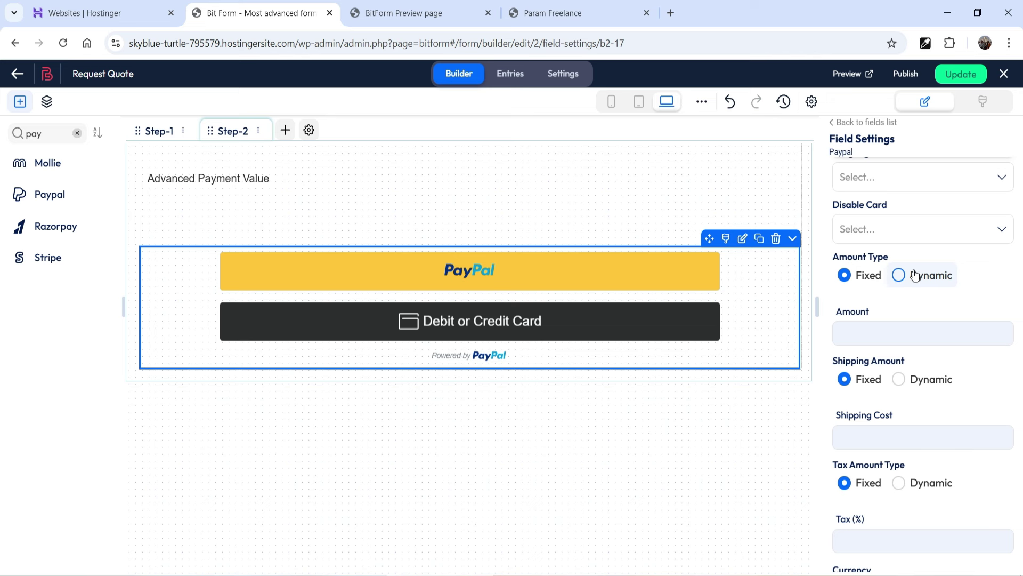
click(900, 275)
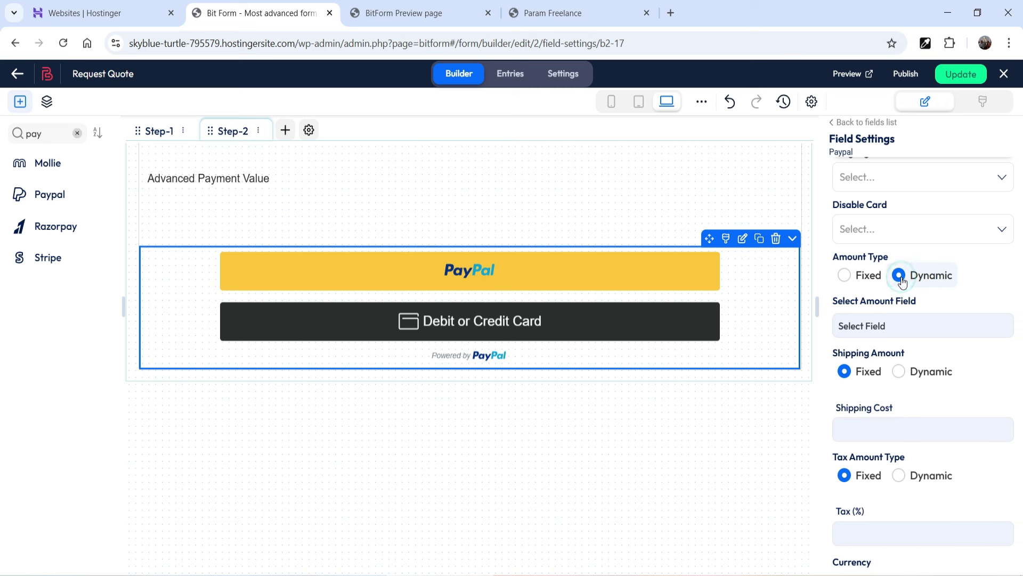
click(900, 332)
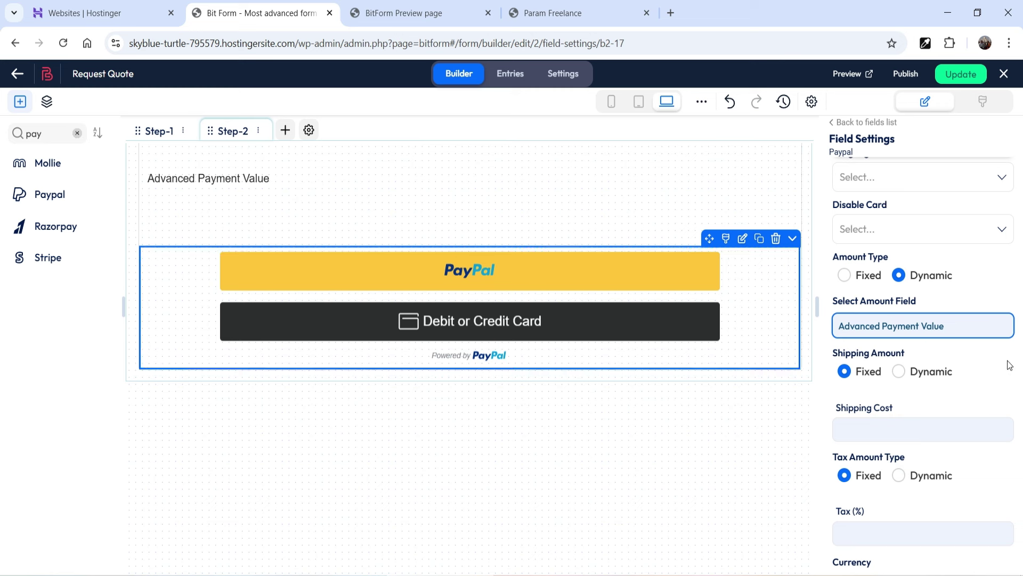
click(926, 331)
click(883, 441)
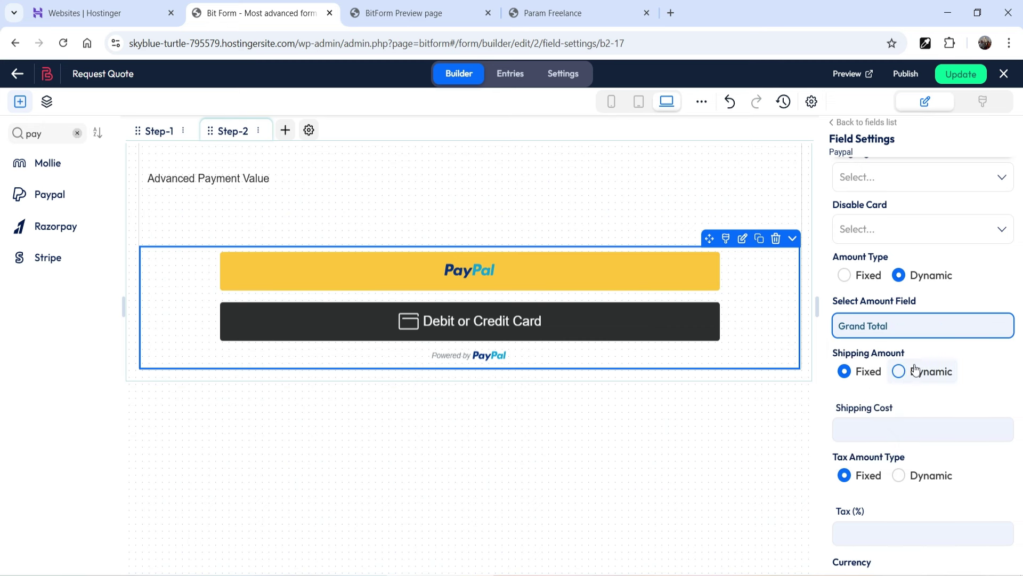
click(924, 326)
click(884, 457)
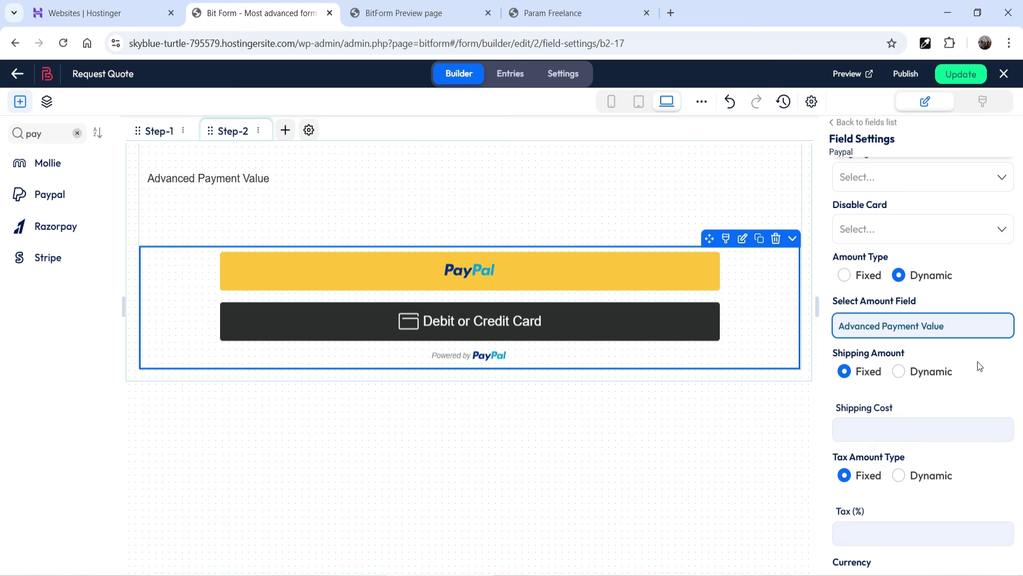
- Review the PayPal field's shipping, tax and currency settings, and update the form
scroll(973, 362, down, 1)
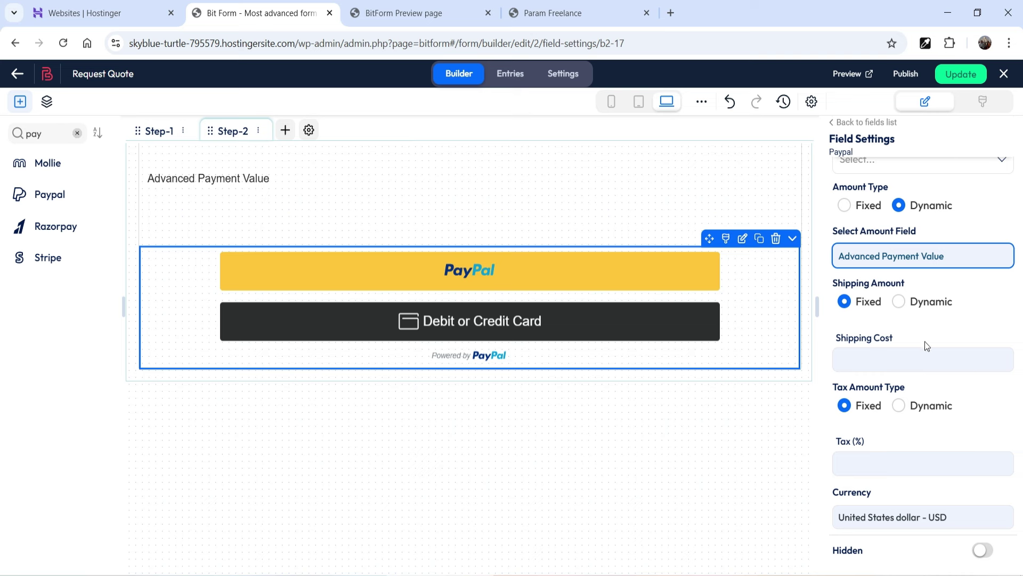
scroll(925, 342, down, 2)
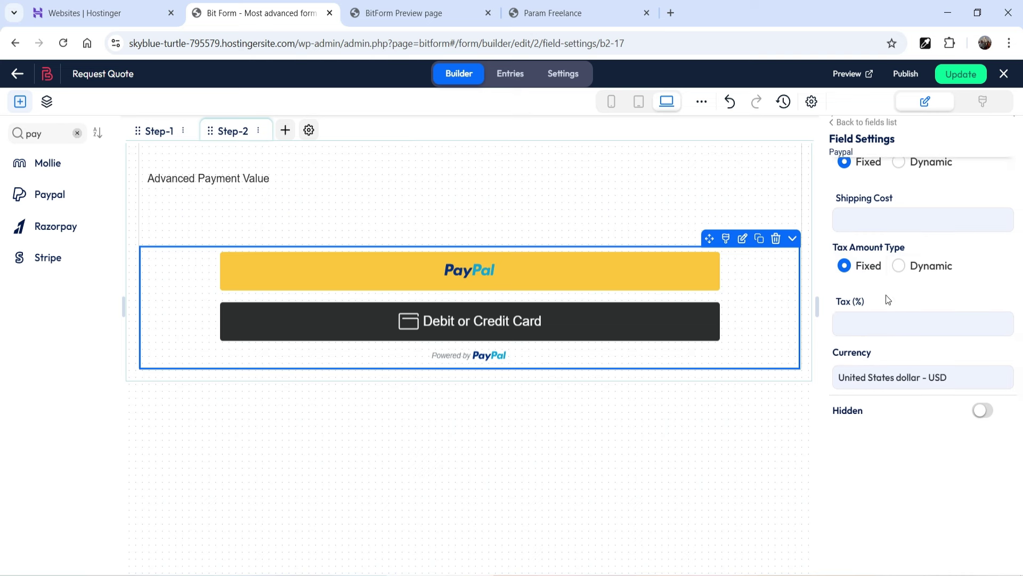
scroll(611, 202, up, 2)
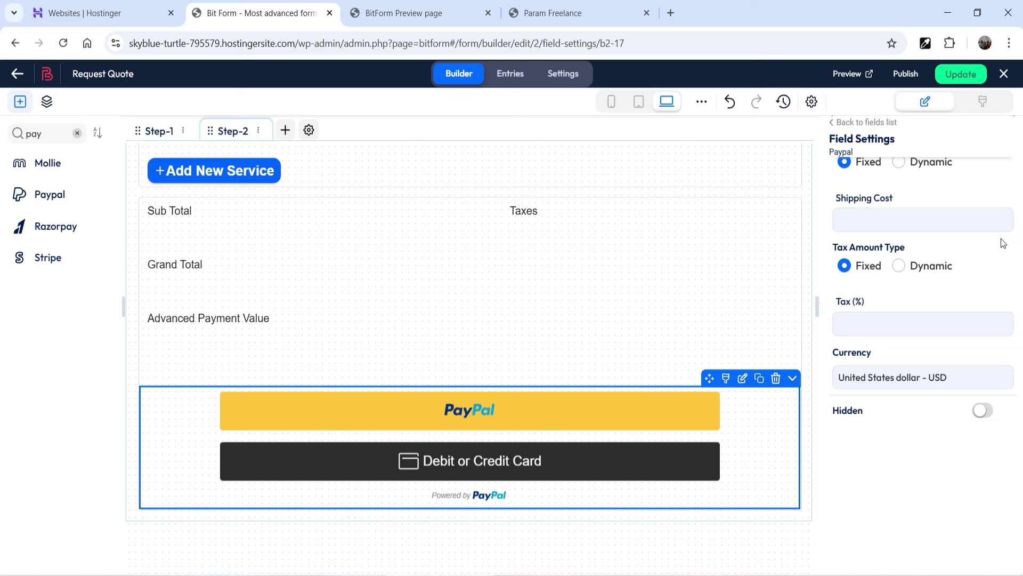
scroll(855, 302, down, 1)
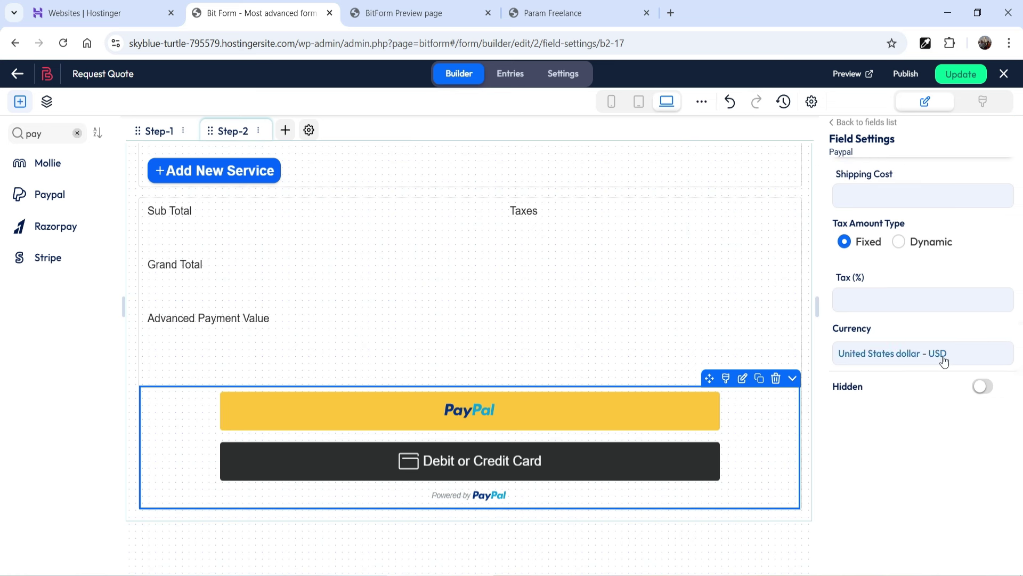
key(ctrl+s)
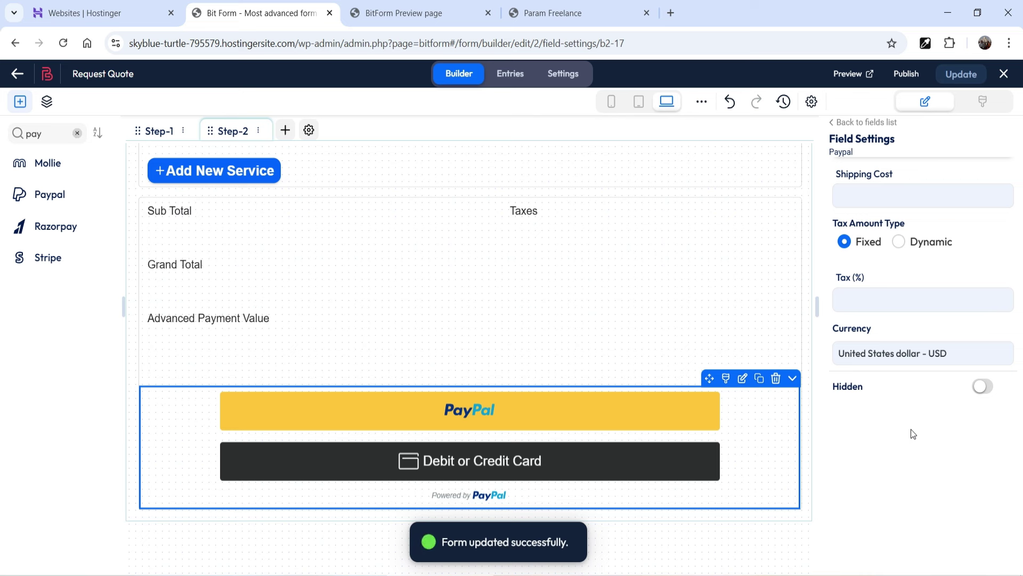
- In Step-1 of the form, make the First Name field required
click(159, 131)
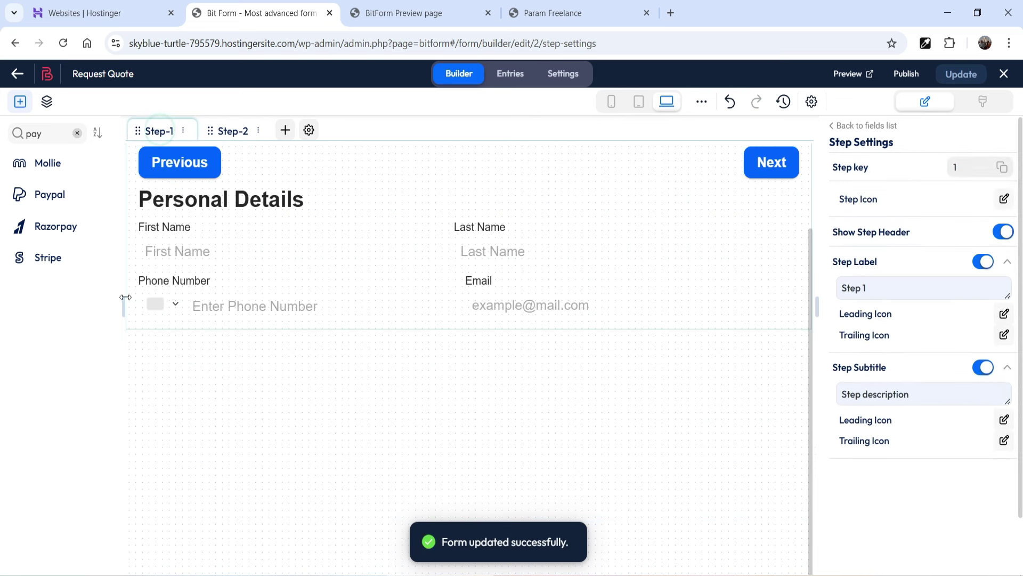
click(288, 233)
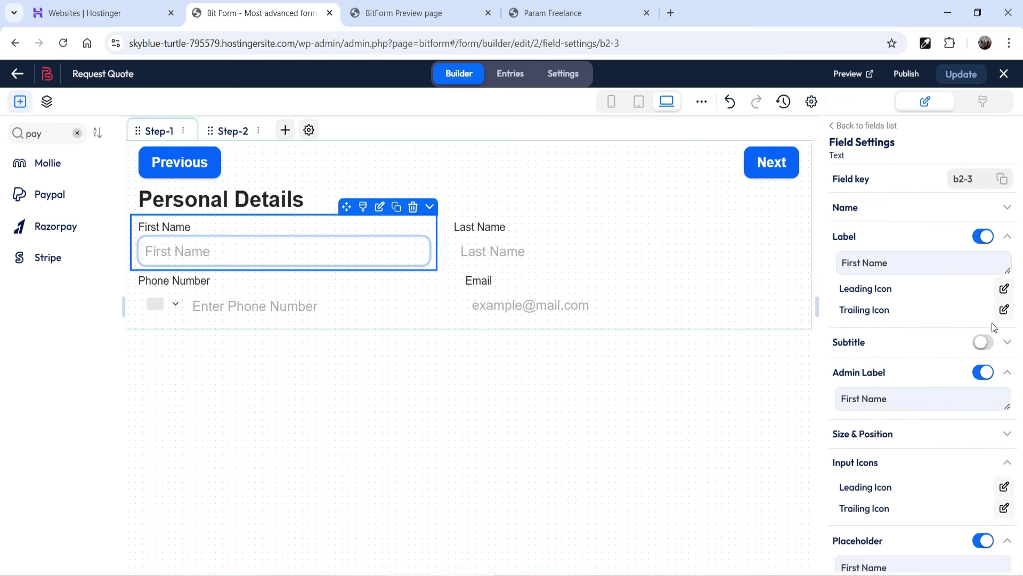
scroll(967, 309, down, 3)
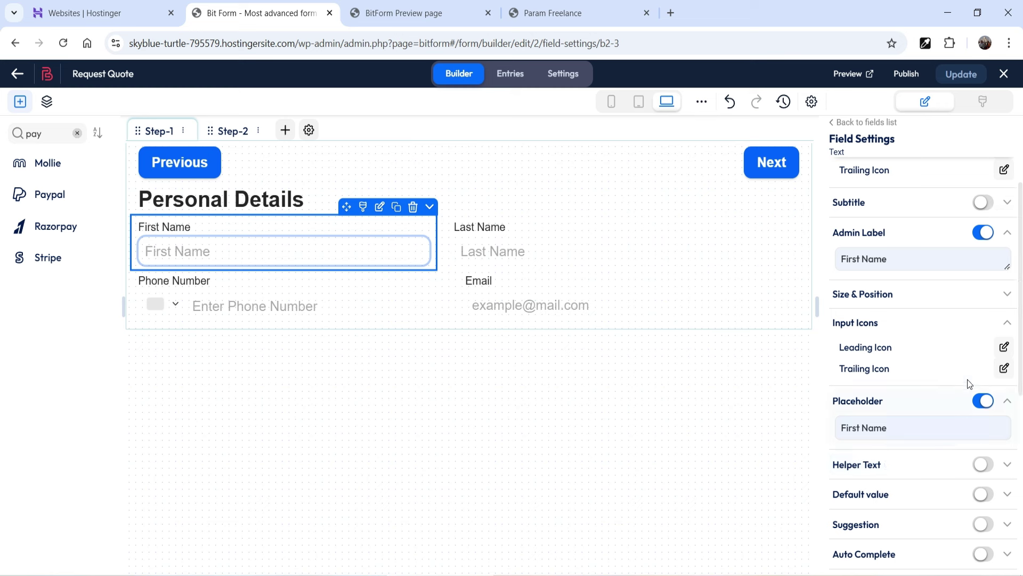
scroll(968, 379, down, 4)
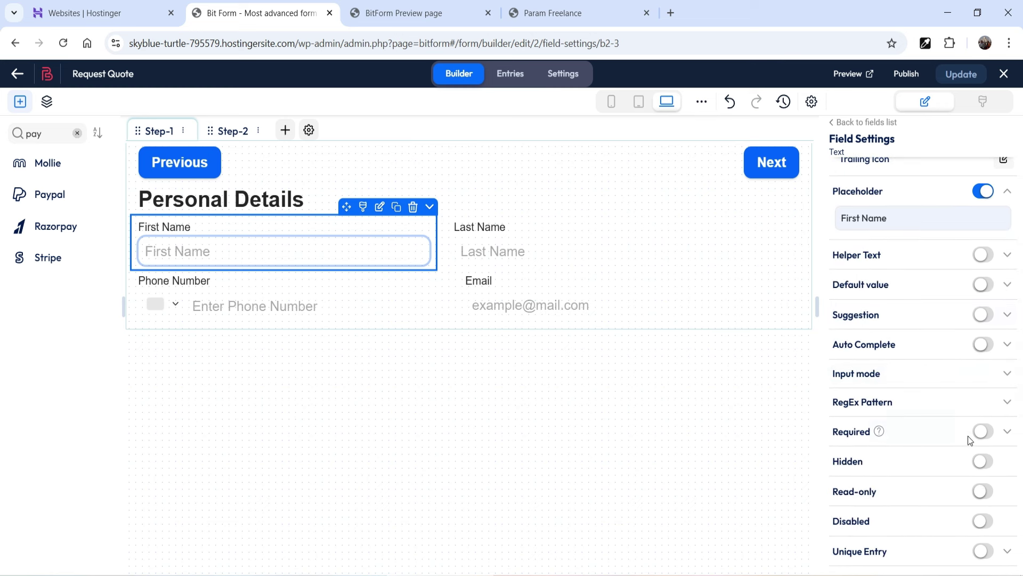
click(982, 431)
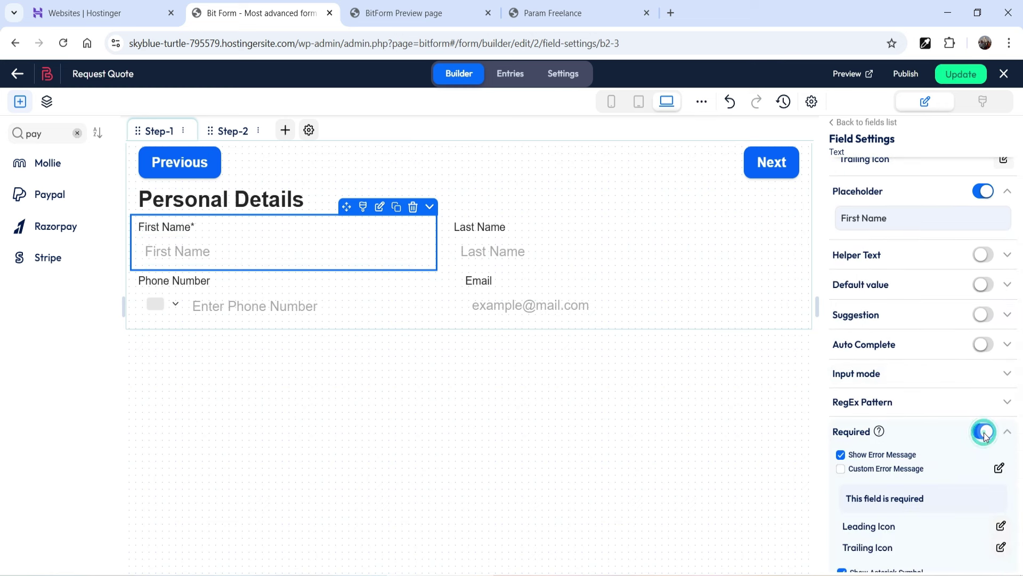
- Make the Last Name, Phone Number and Email fields in Step-1 required, and update the form
click(525, 247)
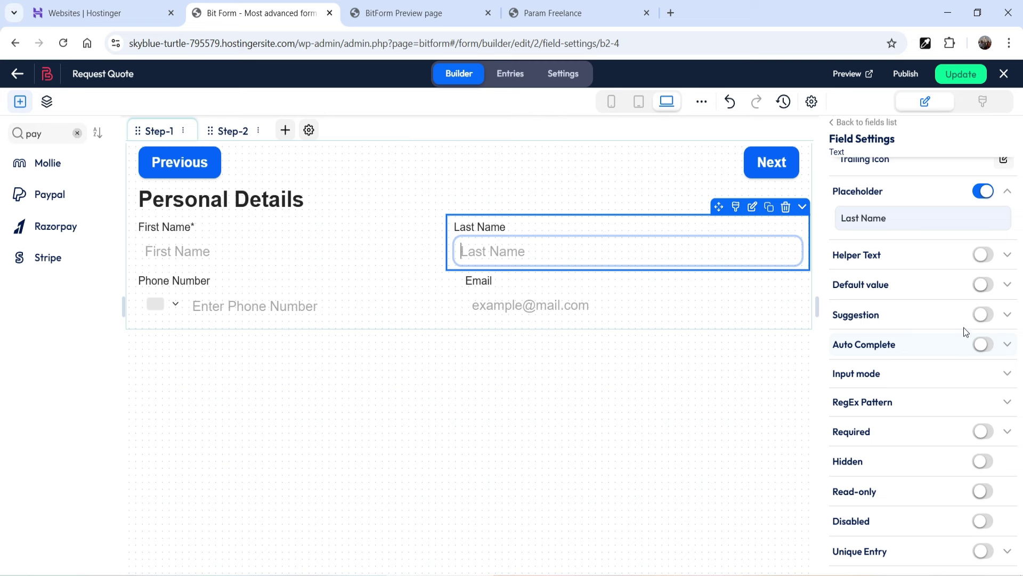
click(982, 432)
click(507, 304)
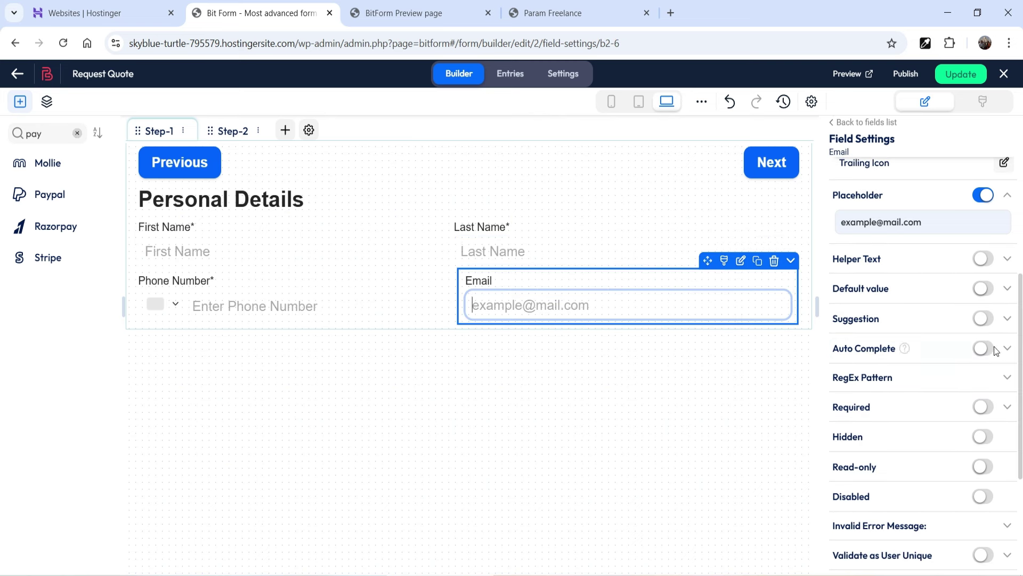
click(982, 407)
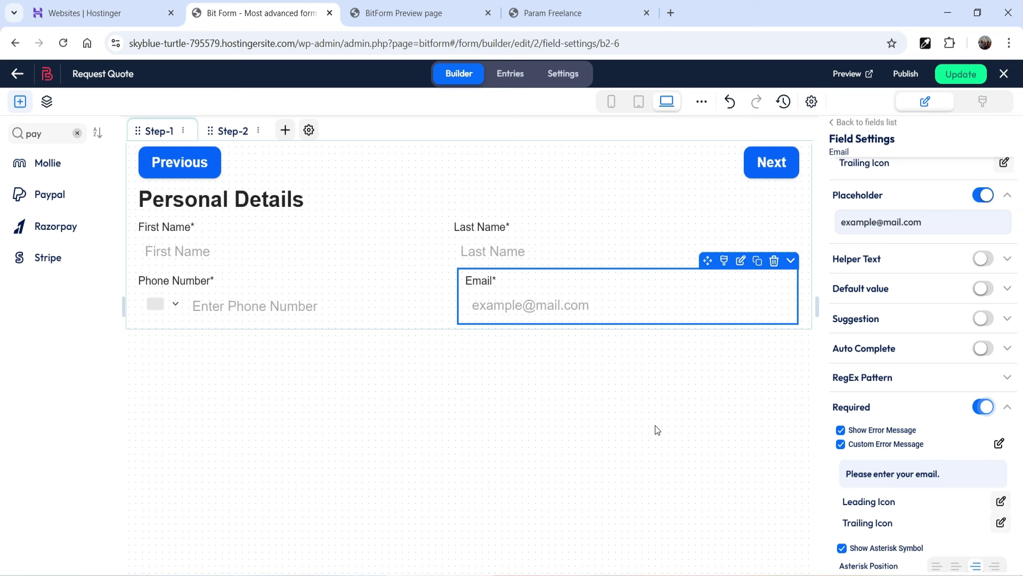
click(954, 77)
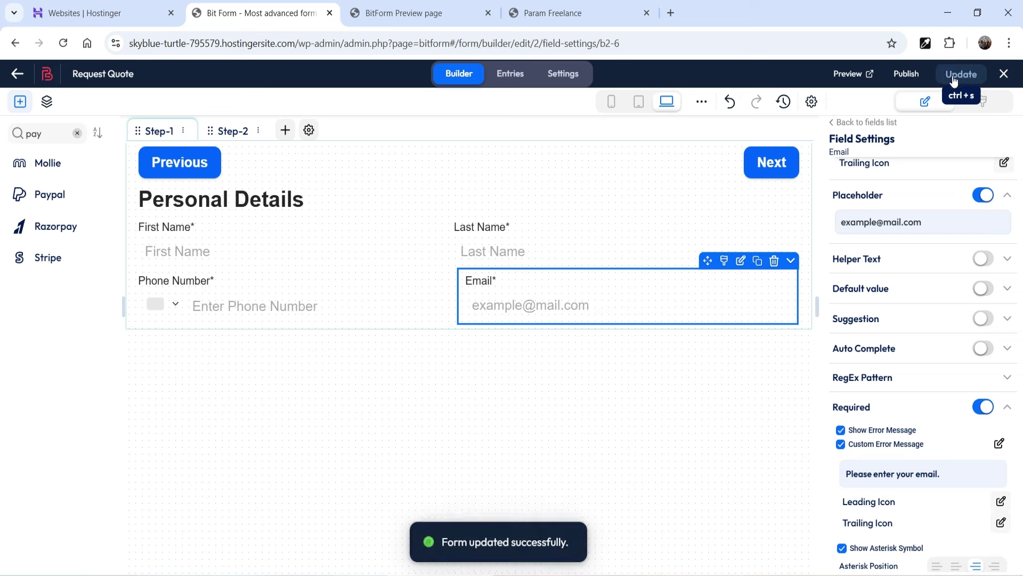
- Switch to the form preview and reload it from the first step
click(404, 13)
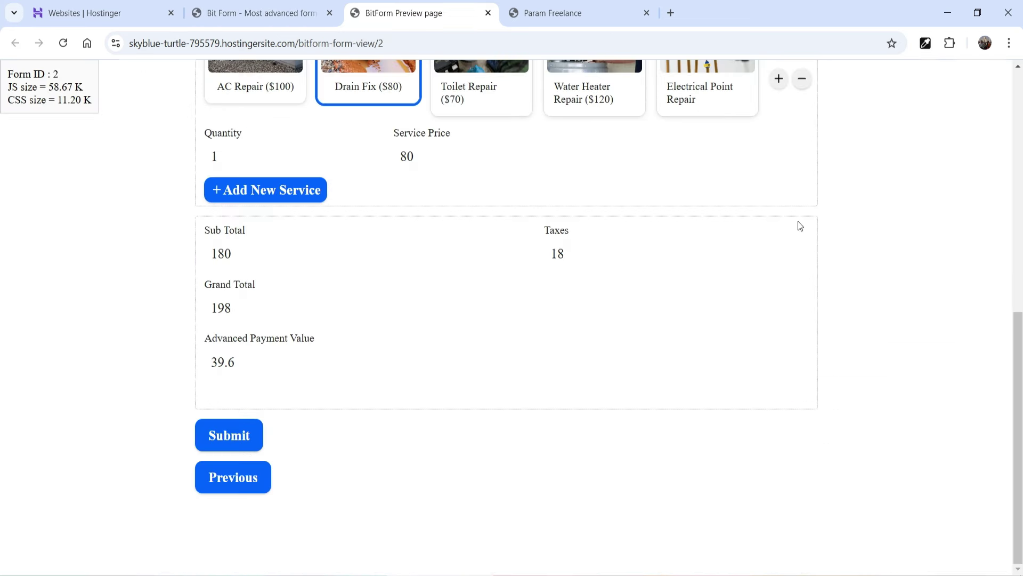
scroll(594, 249, up, 9)
click(63, 48)
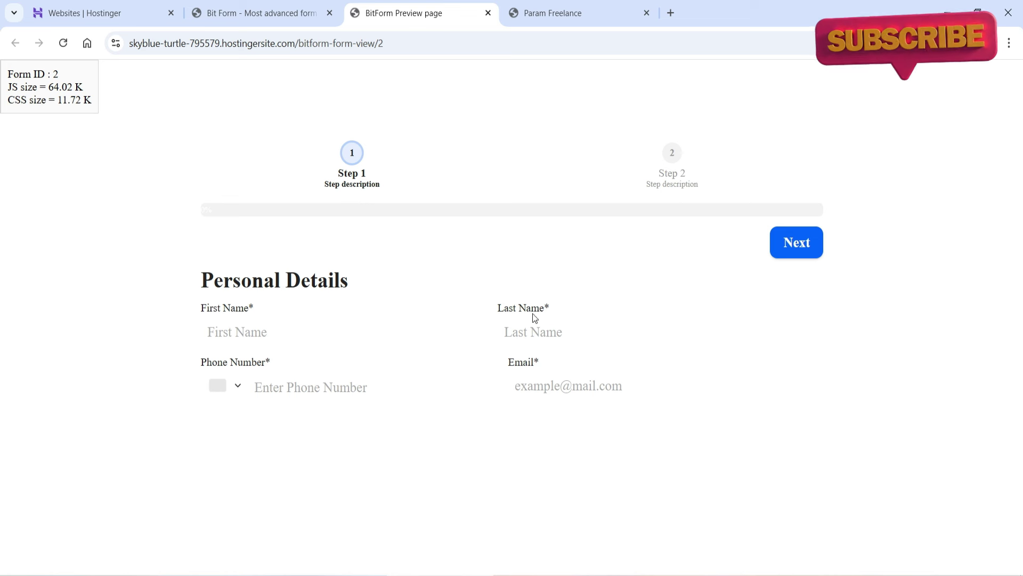
- Fill in the customer's first name, last name and email in Personal Details, and continue to the service selection step
click(252, 335)
text(j)
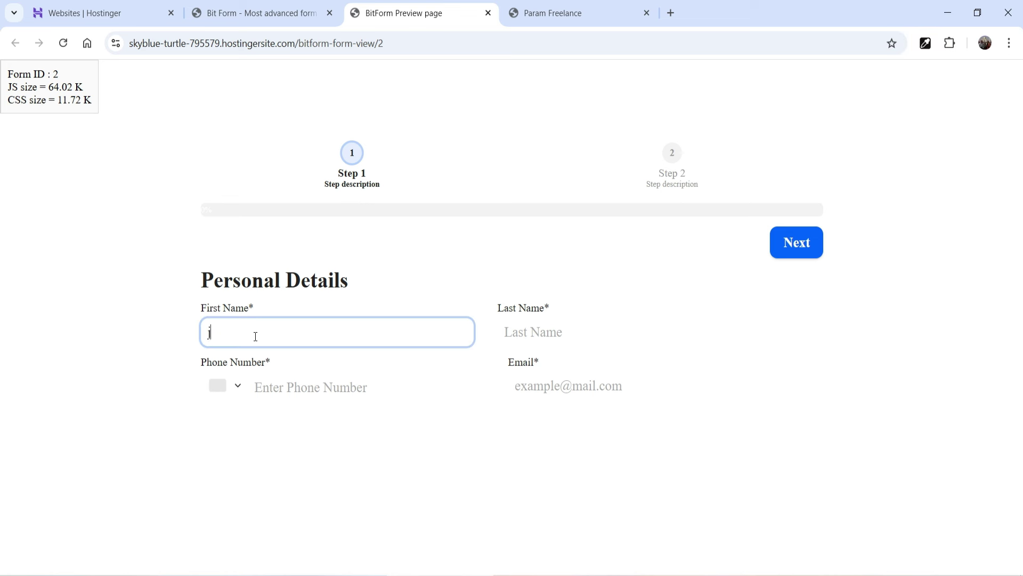
text(ohn)
key(Tab)
text(doe)
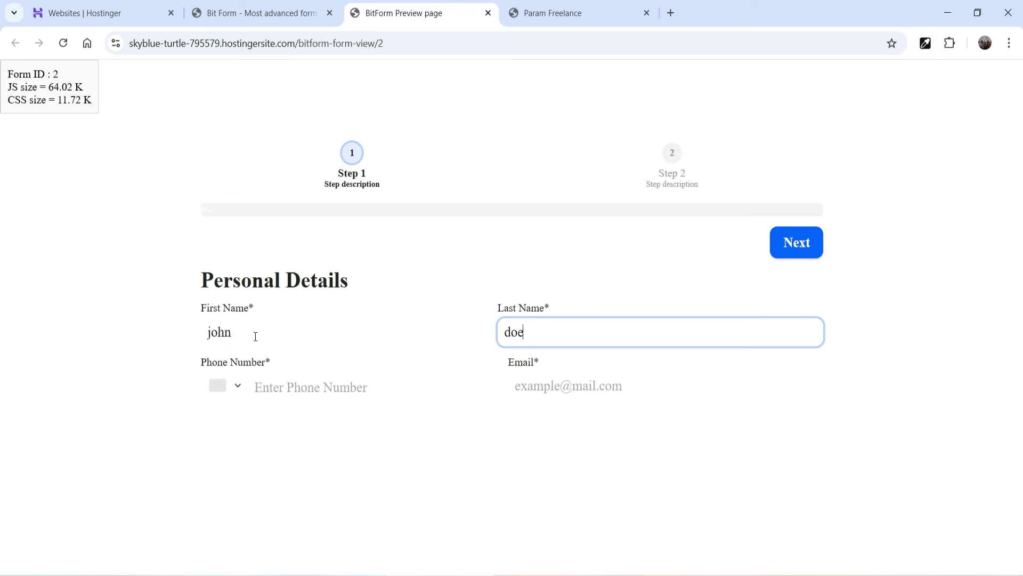
key(Tab)
key(Tab)
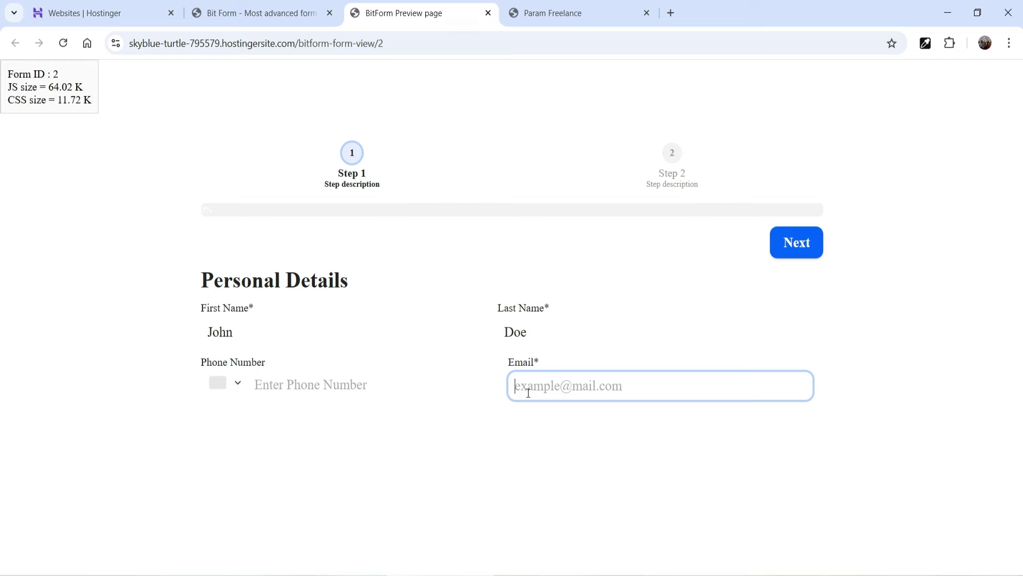
text(john@example.com)
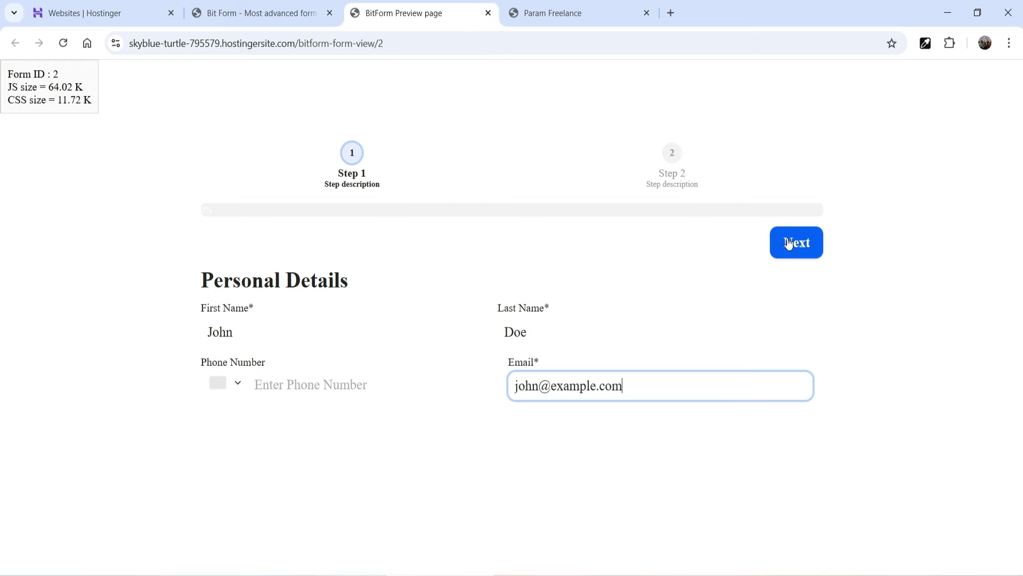
click(789, 243)
- Select AC Repair ($100) as the first service and set its quantity to 2
scroll(826, 271, down, 2)
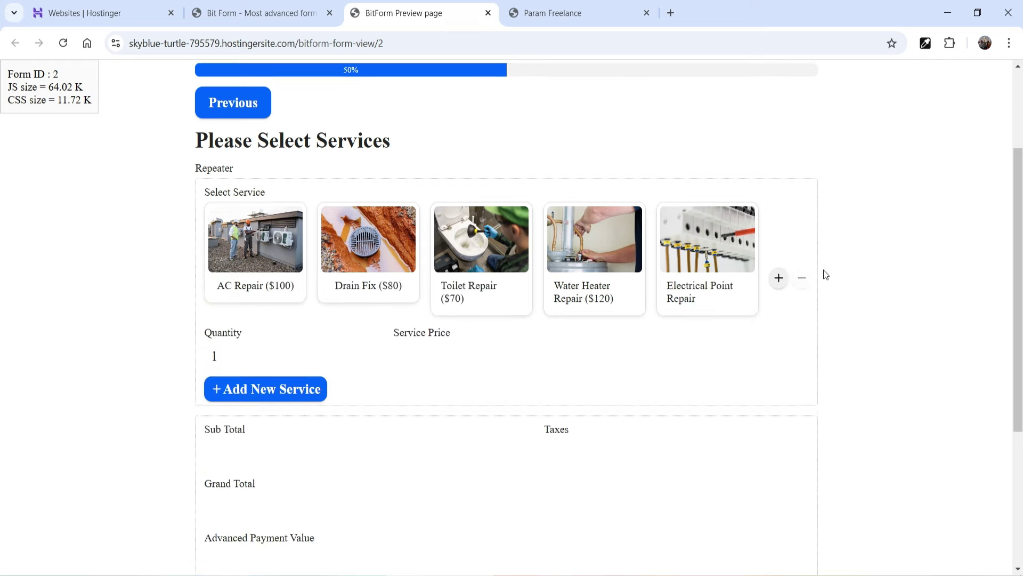
click(241, 304)
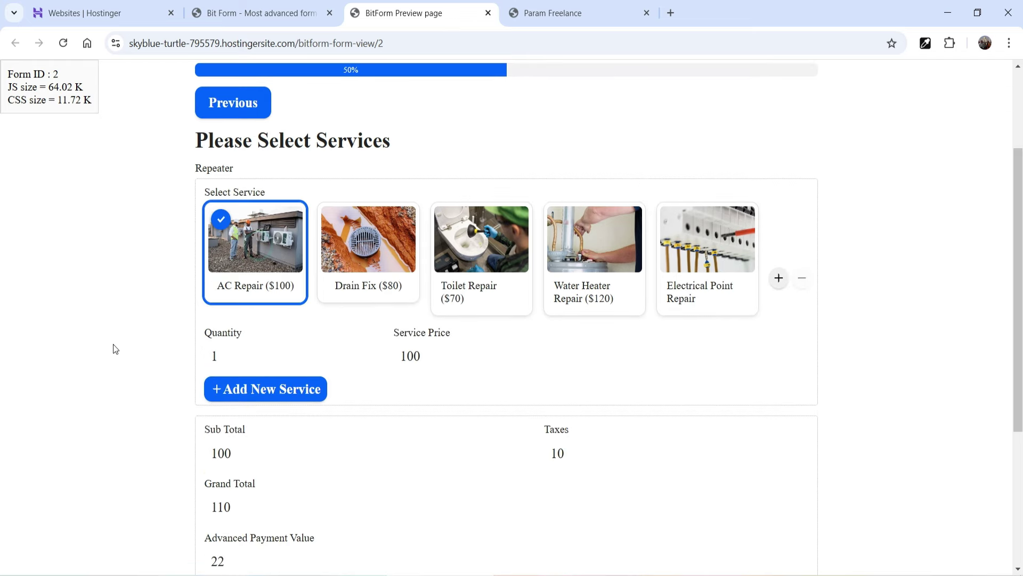
scroll(297, 224, down, 2)
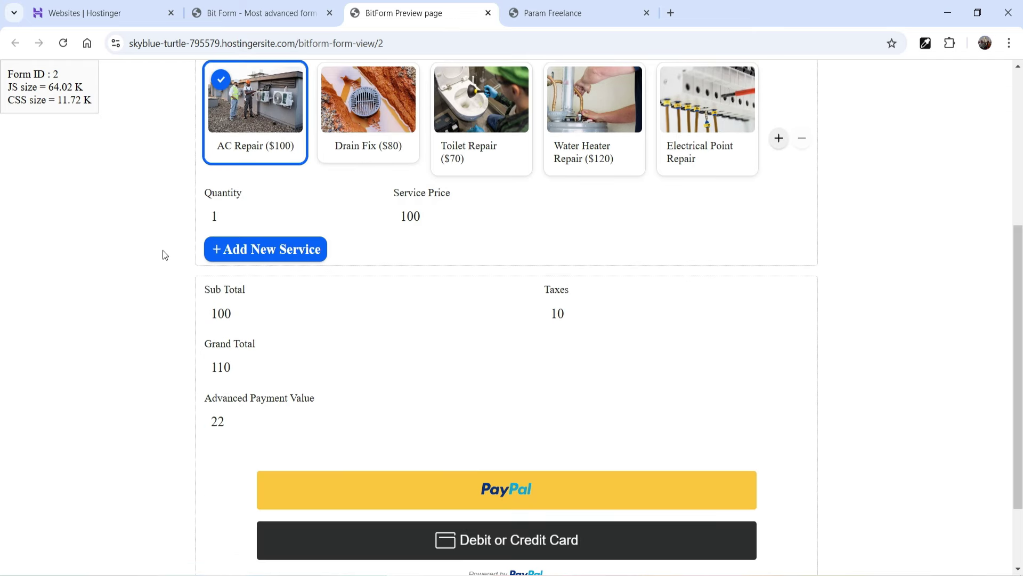
click(311, 212)
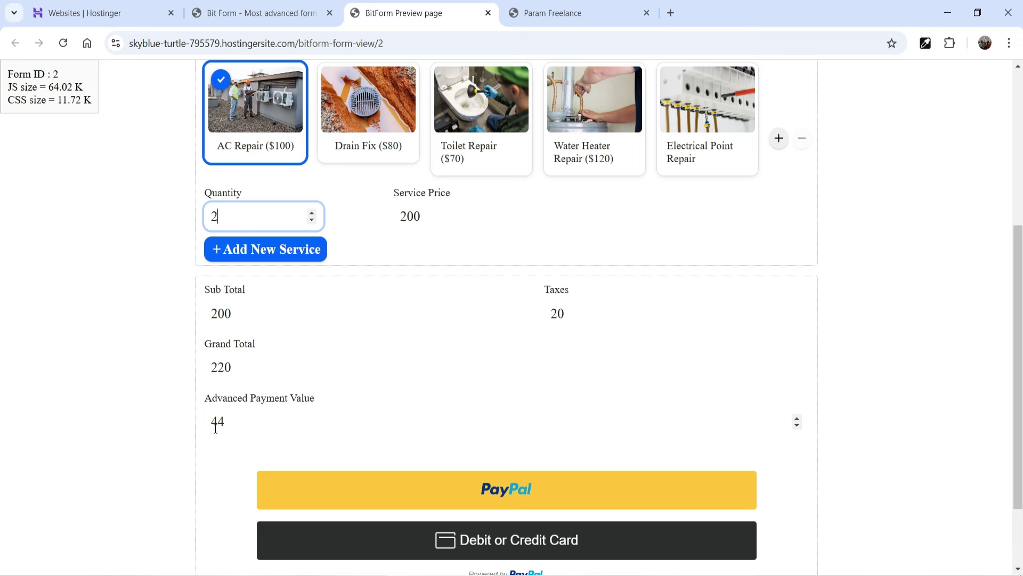
- Add two more services to the booking: Drain Fix ($80) and Water Heater Repair ($120)
scroll(177, 416, up, 1)
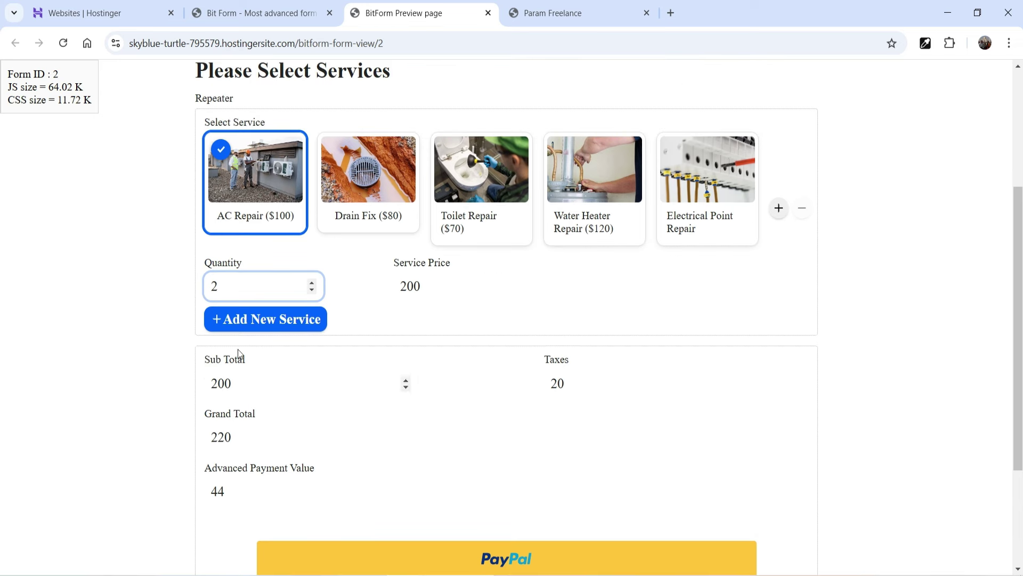
click(265, 320)
scroll(85, 350, down, 1)
click(376, 324)
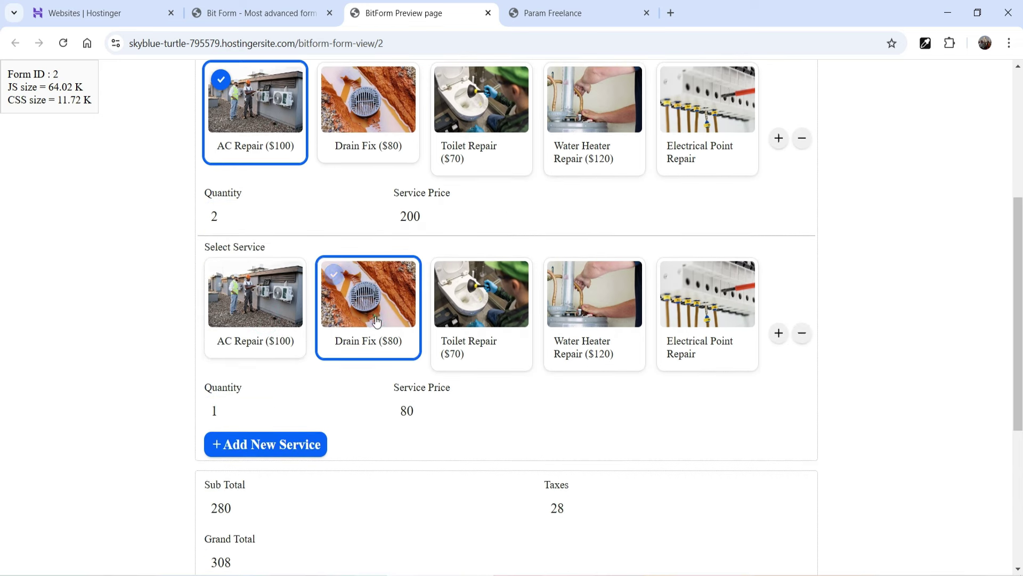
scroll(97, 328, down, 5)
click(257, 164)
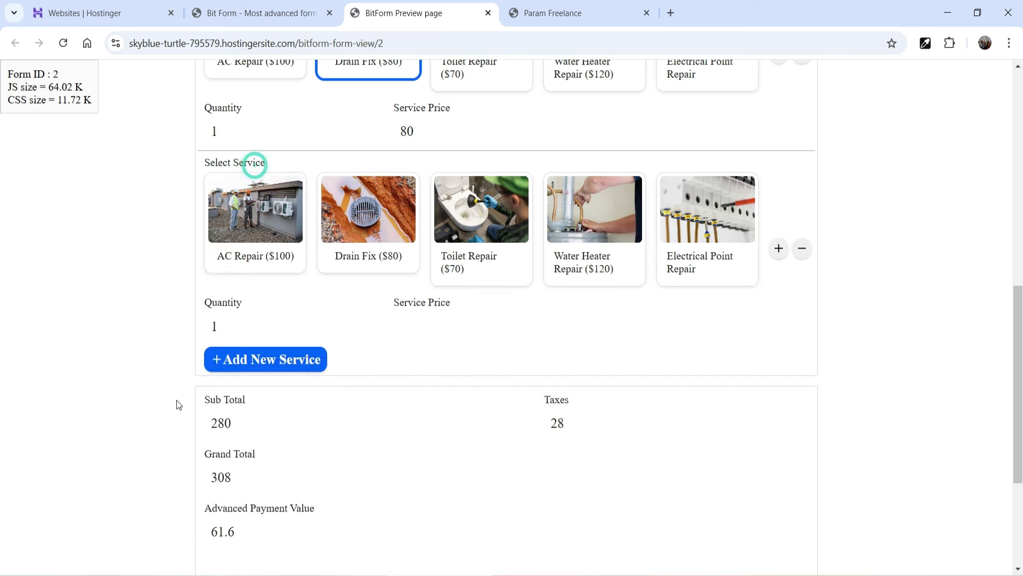
click(583, 244)
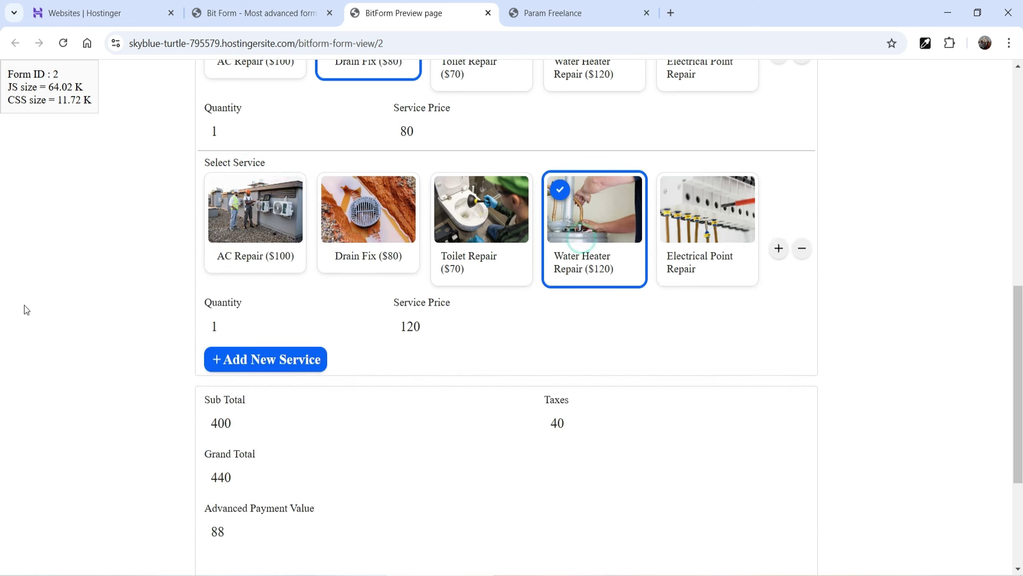
- Test the PayPal checkout up to its card payment page, close it, and review the selected services and totals
scroll(24, 308, down, 4)
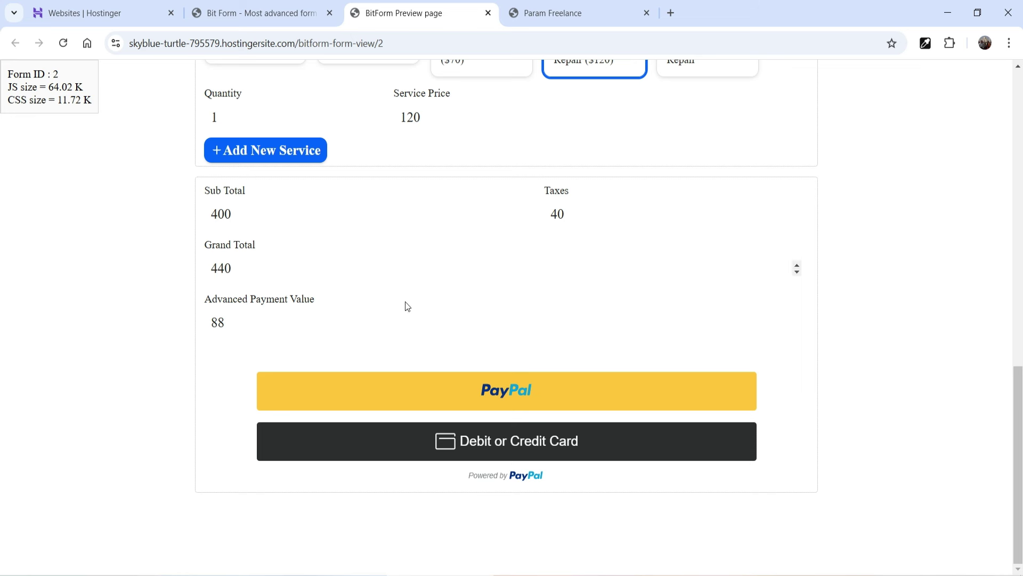
click(536, 397)
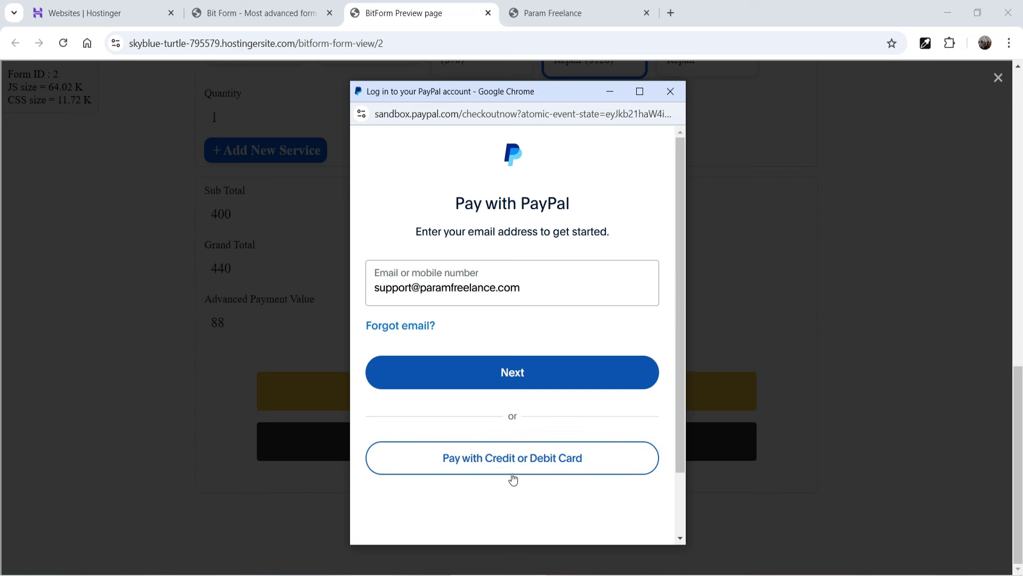
click(548, 374)
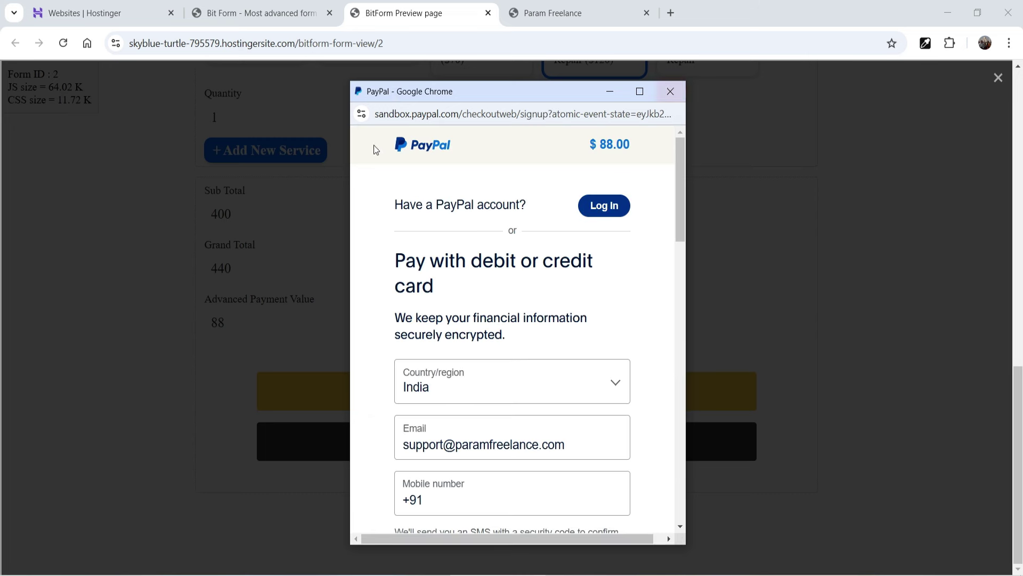
click(672, 92)
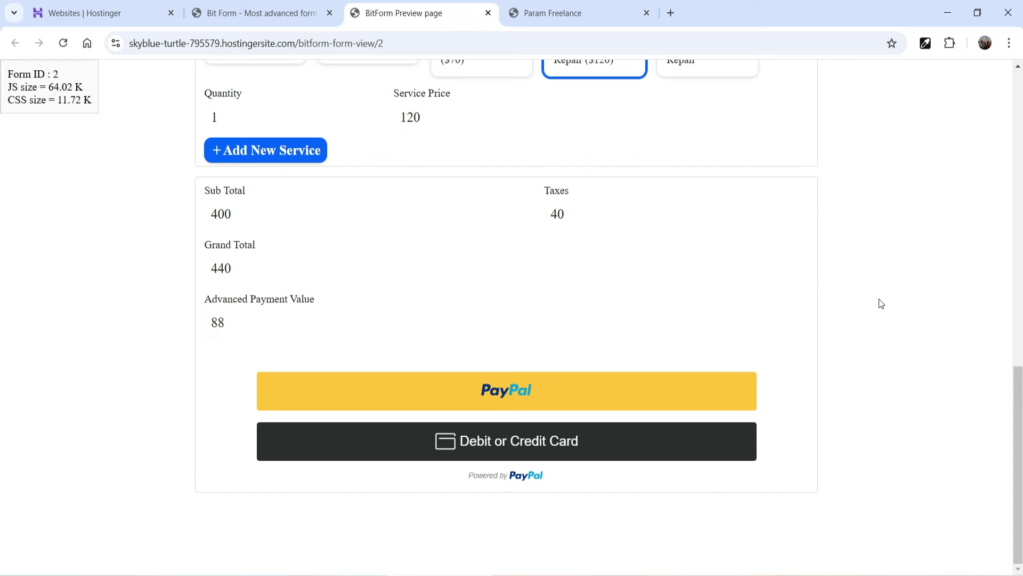
scroll(880, 303, up, 10)
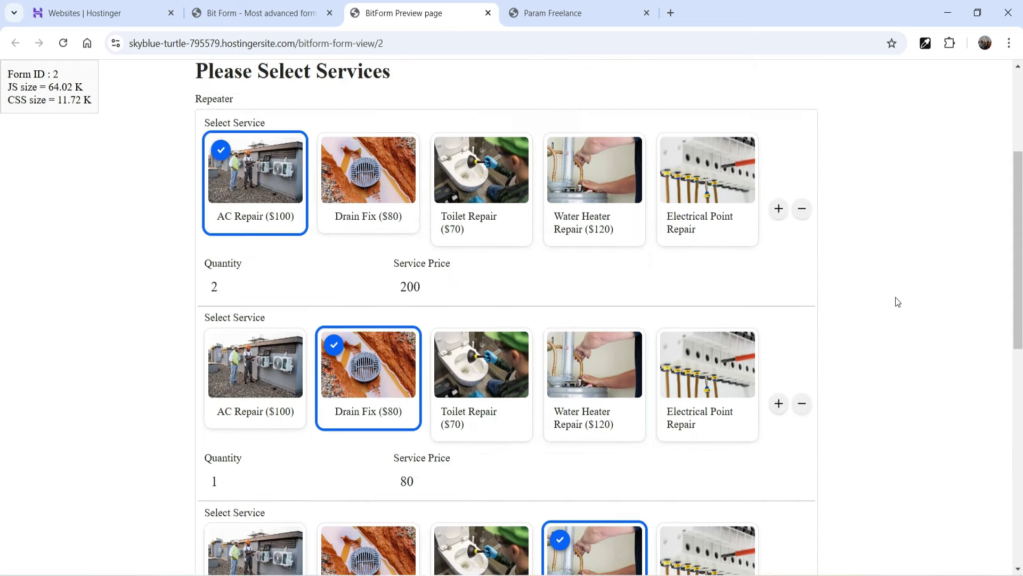
scroll(895, 301, down, 9)
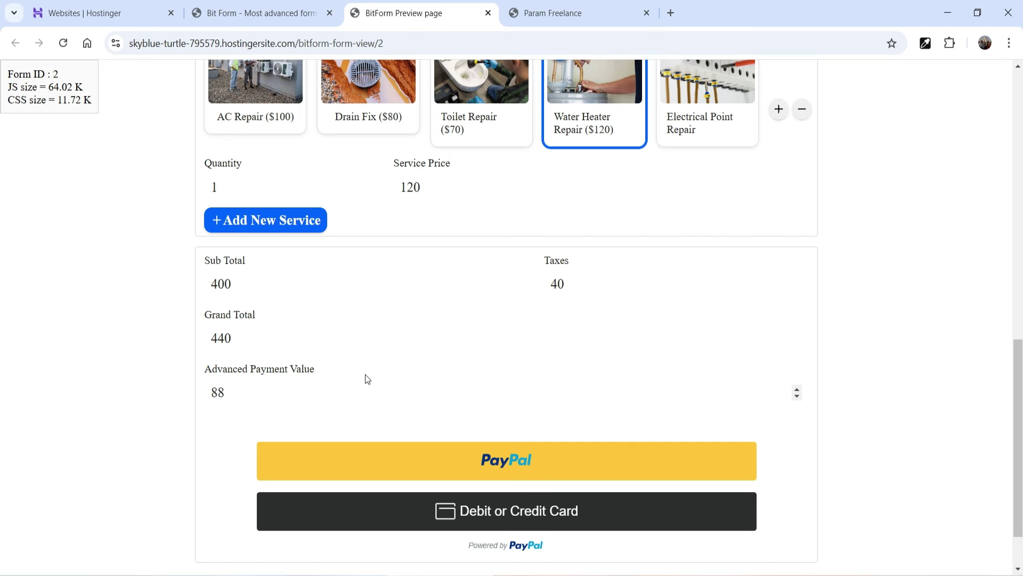
- In the form builder's Show Success Message conditional logic, enable the Redirect URL and Email Notification additional actions and review the notification options
click(243, 10)
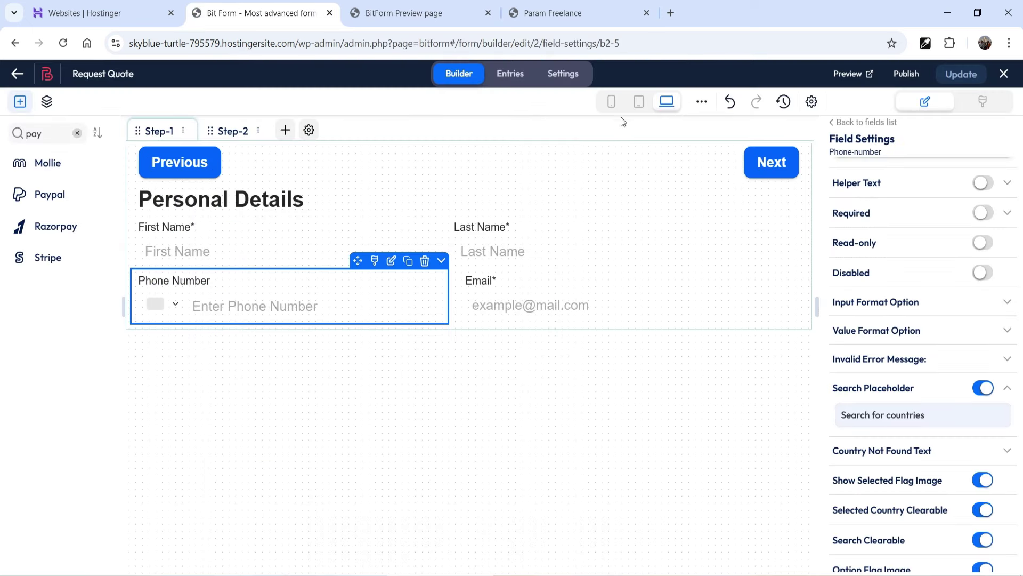
click(563, 74)
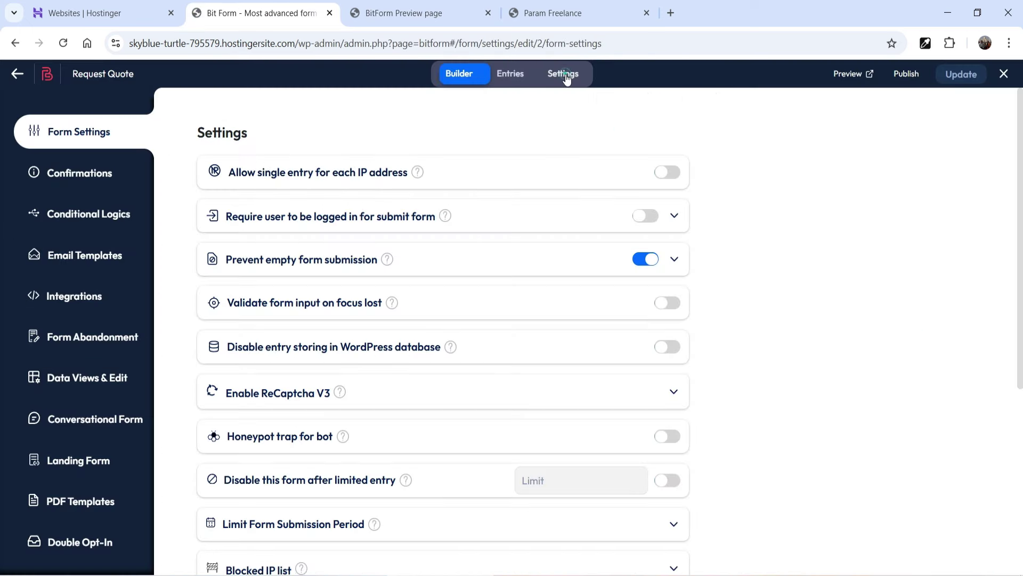
click(88, 219)
scroll(762, 309, down, 2)
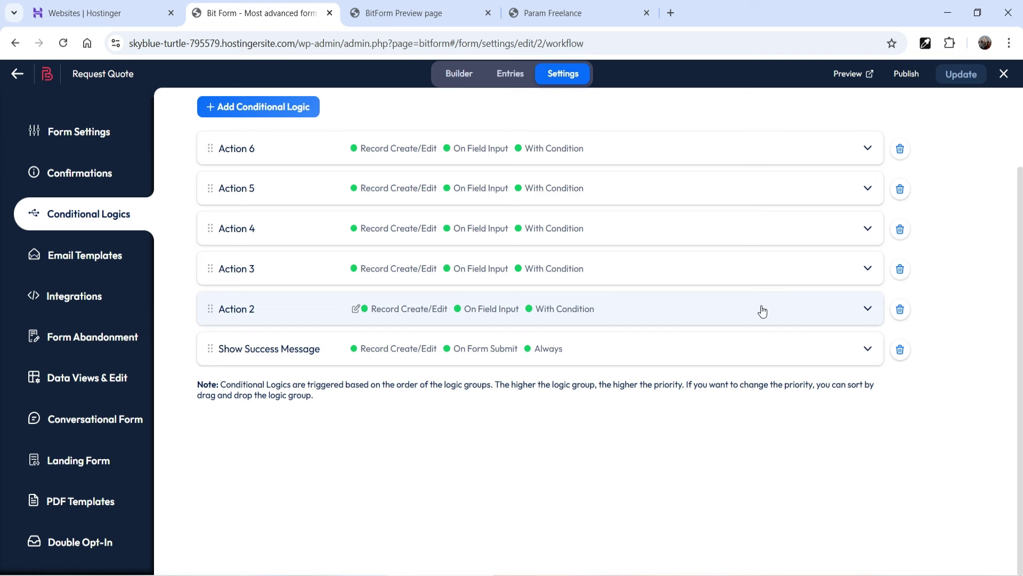
click(869, 349)
scroll(582, 327, down, 5)
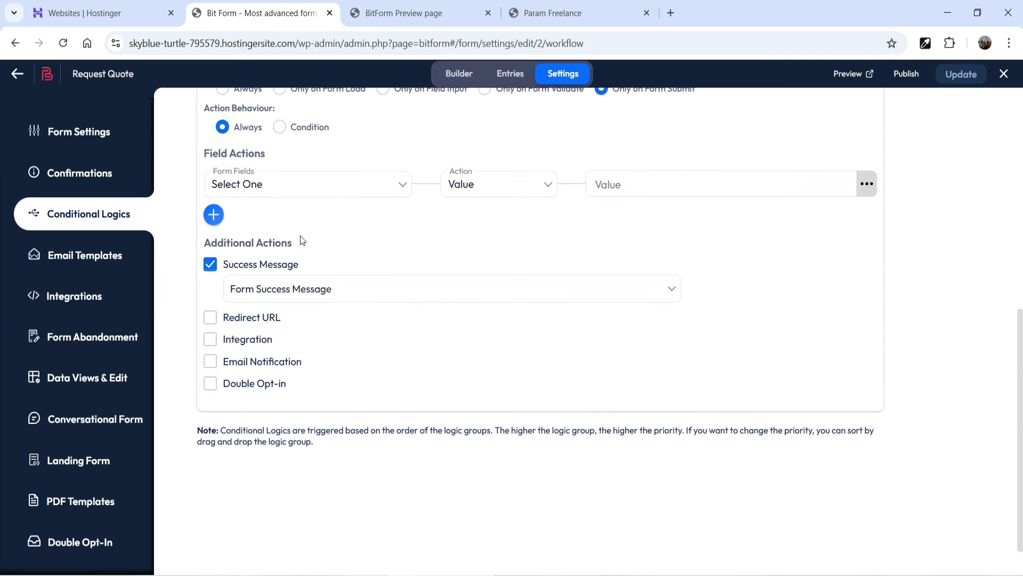
click(210, 318)
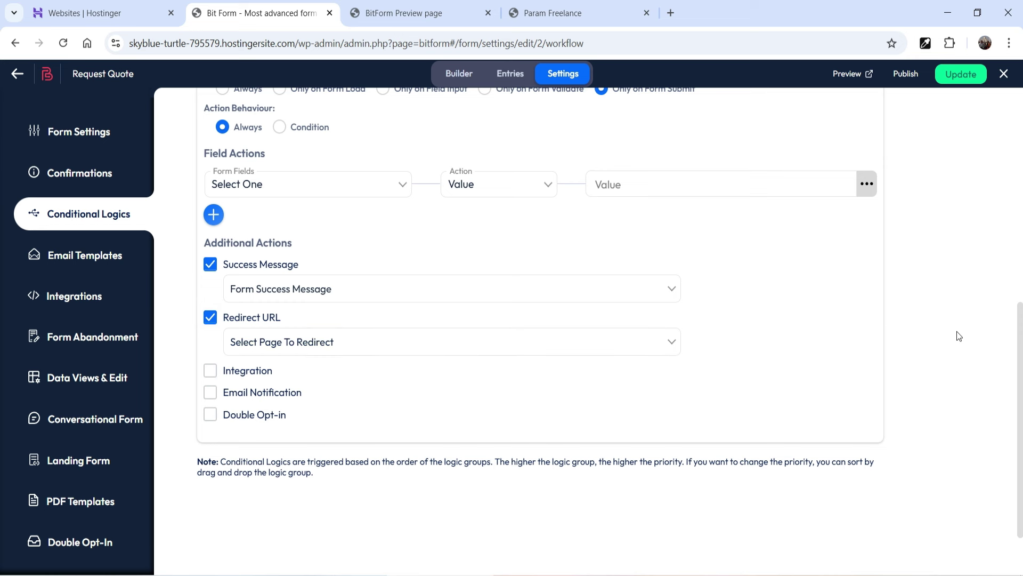
click(210, 392)
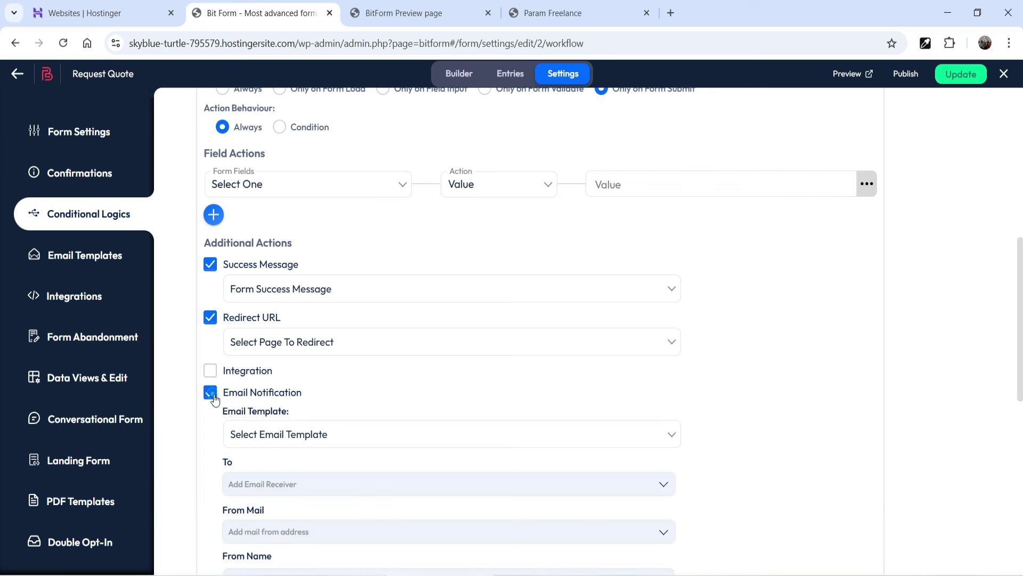
scroll(892, 304, down, 5)
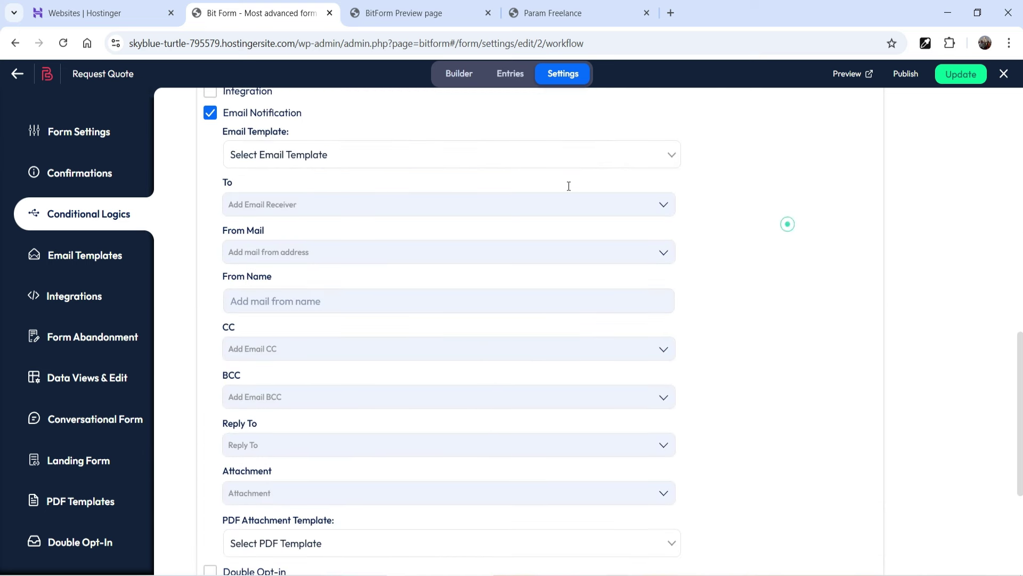
scroll(257, 240, down, 3)
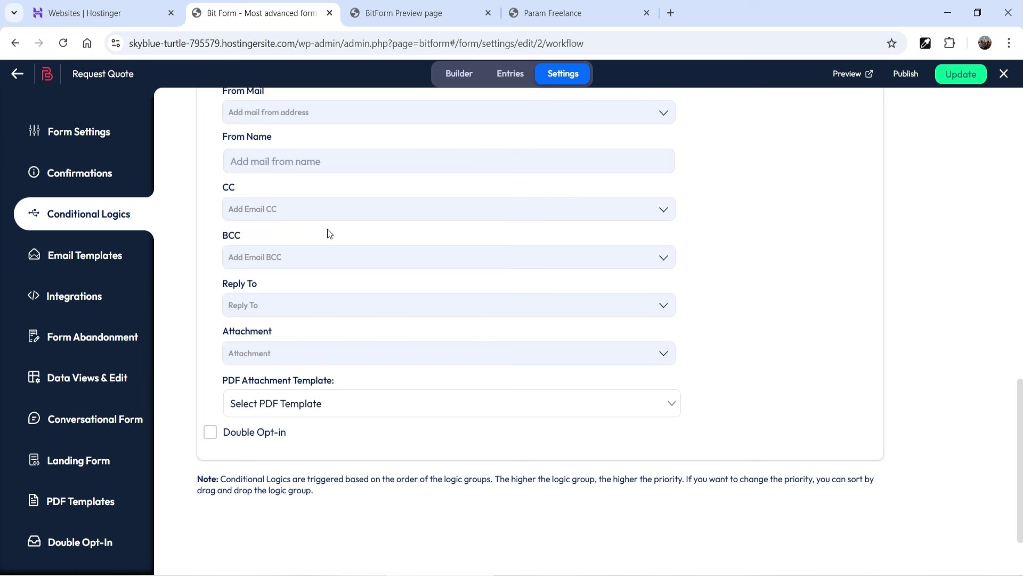
- Create a new email template for the form and name it "Product Quotw"
click(86, 256)
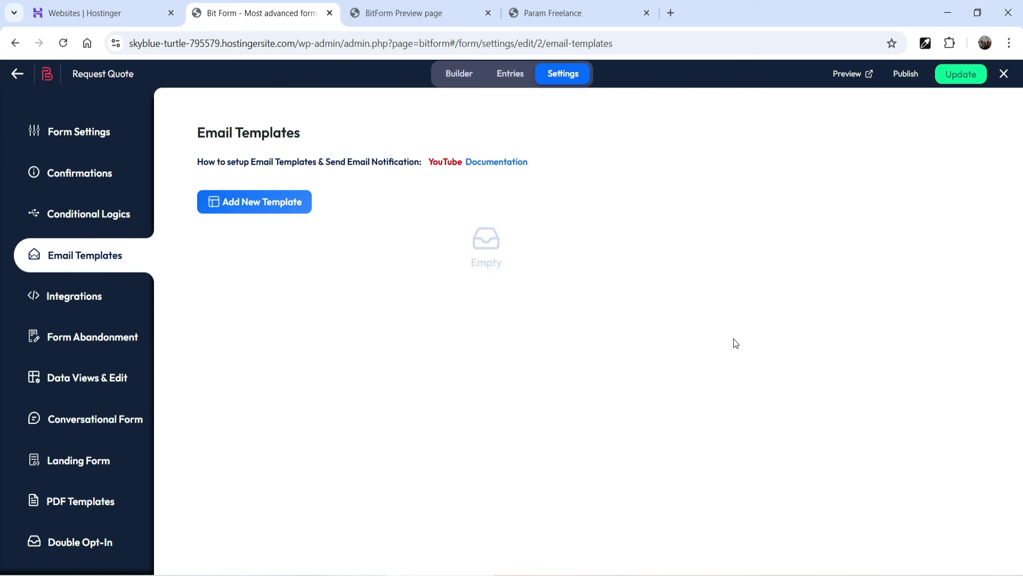
click(272, 200)
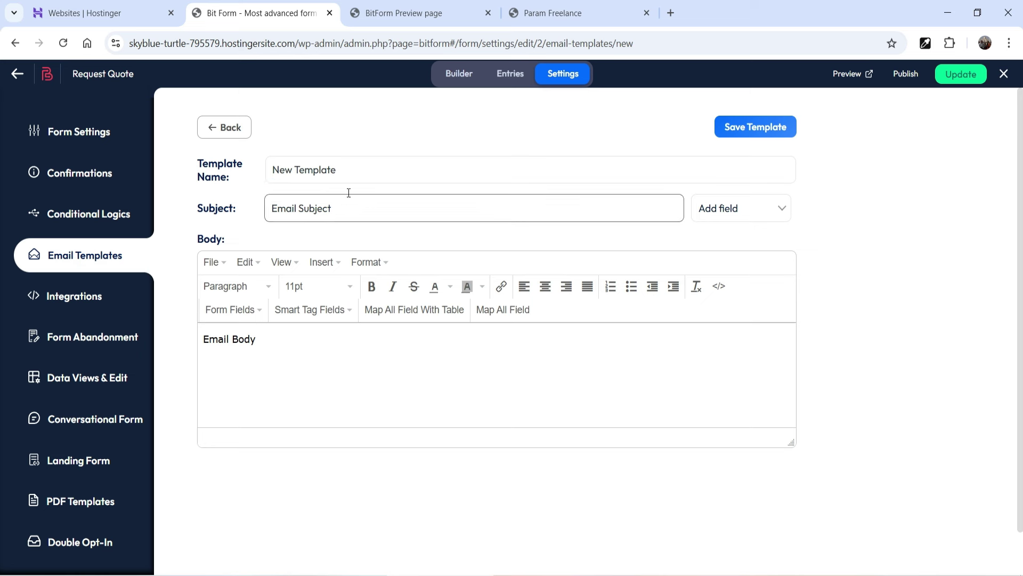
click(354, 171)
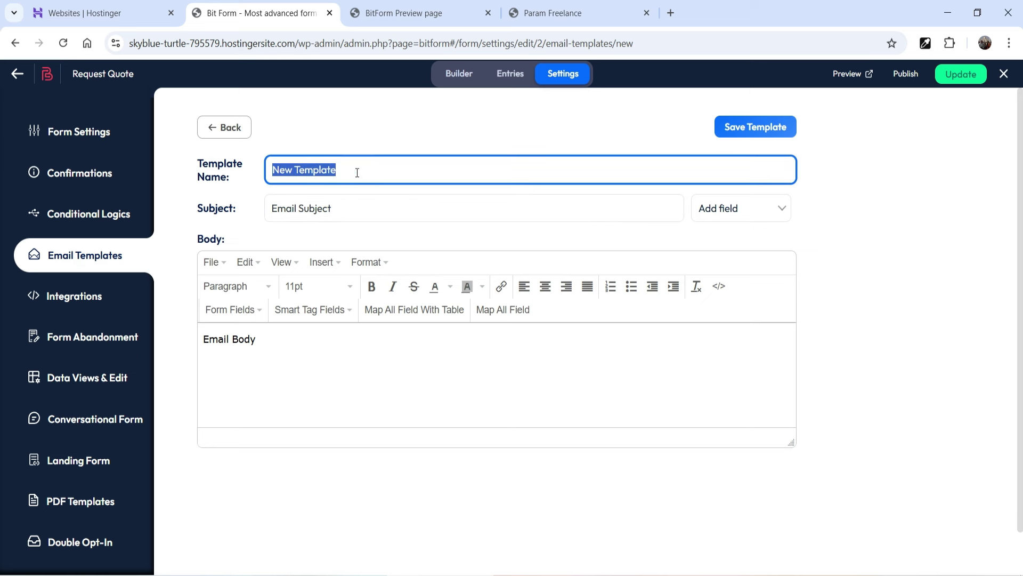
triple_click(357, 172)
text(Produ)
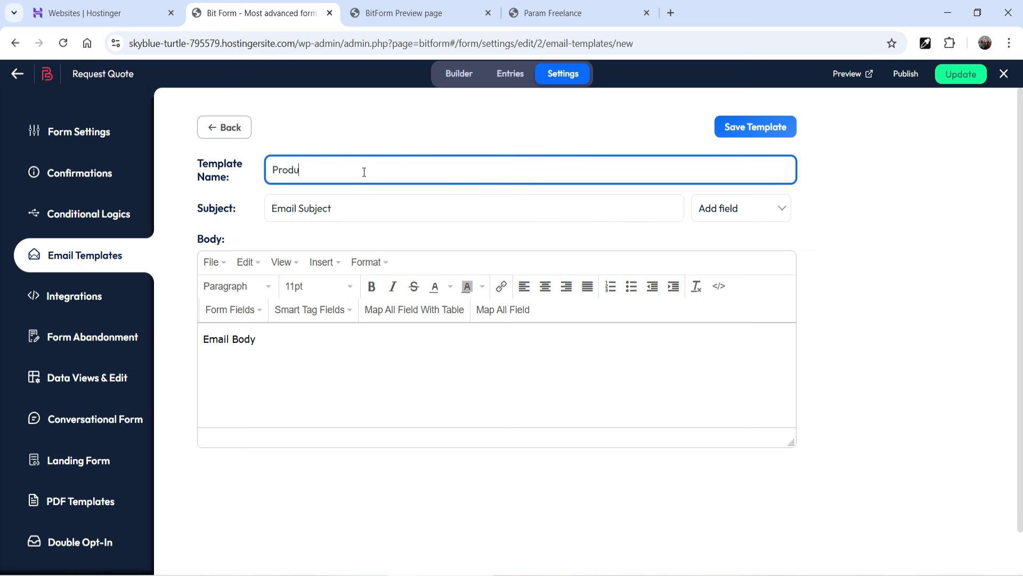
text(ct Quotw)
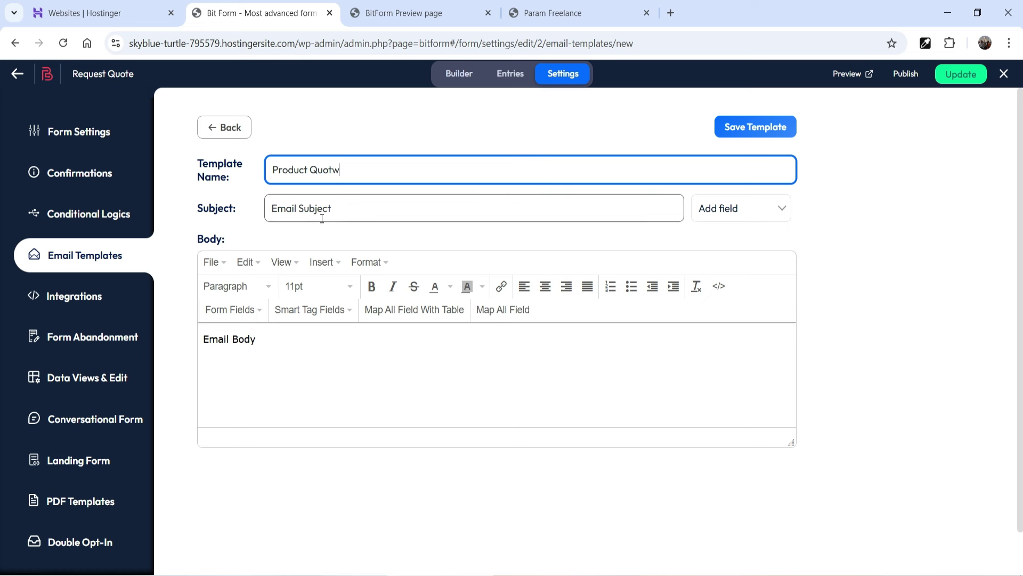
- Insert all form fields as a mapped table in the template's email body, review the rows and save the template
click(378, 368)
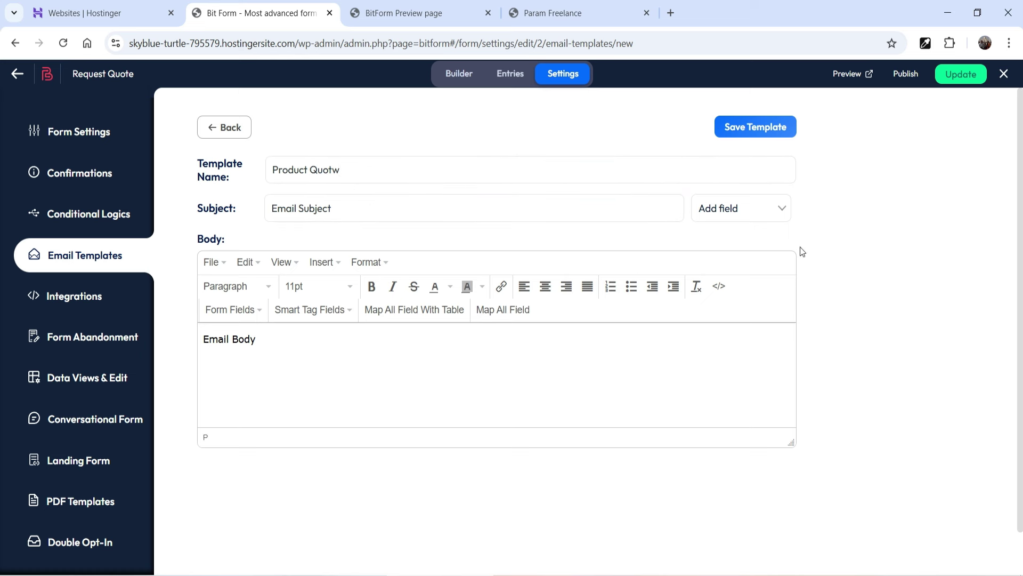
click(746, 210)
click(394, 380)
click(401, 311)
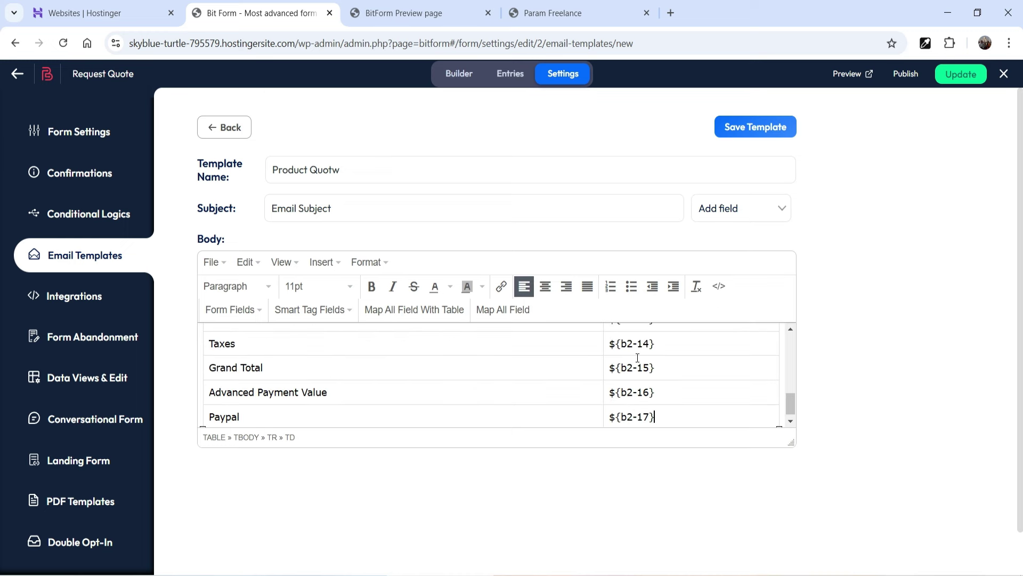
scroll(392, 361, up, 8)
scroll(392, 360, down, 8)
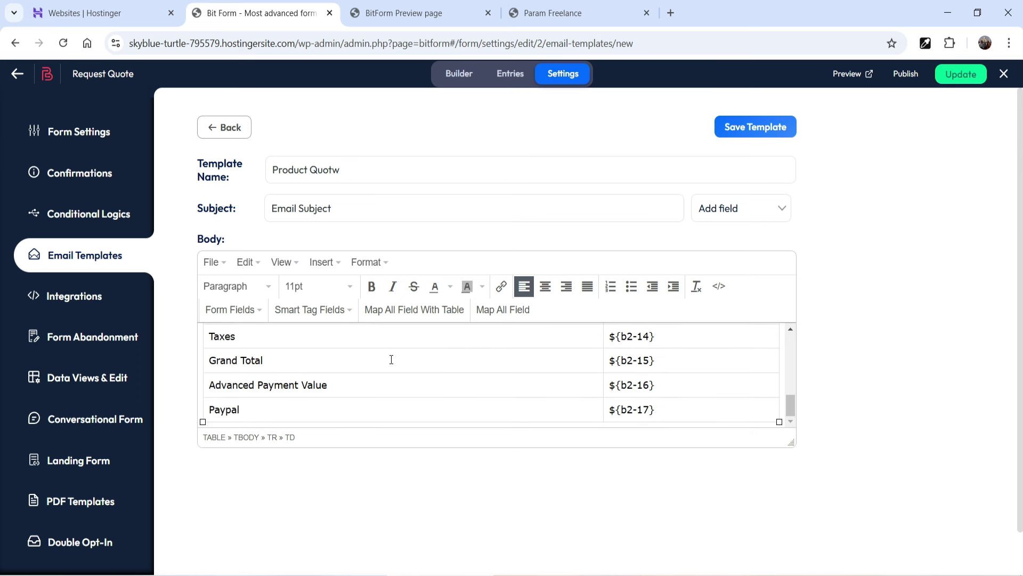
scroll(453, 393, up, 8)
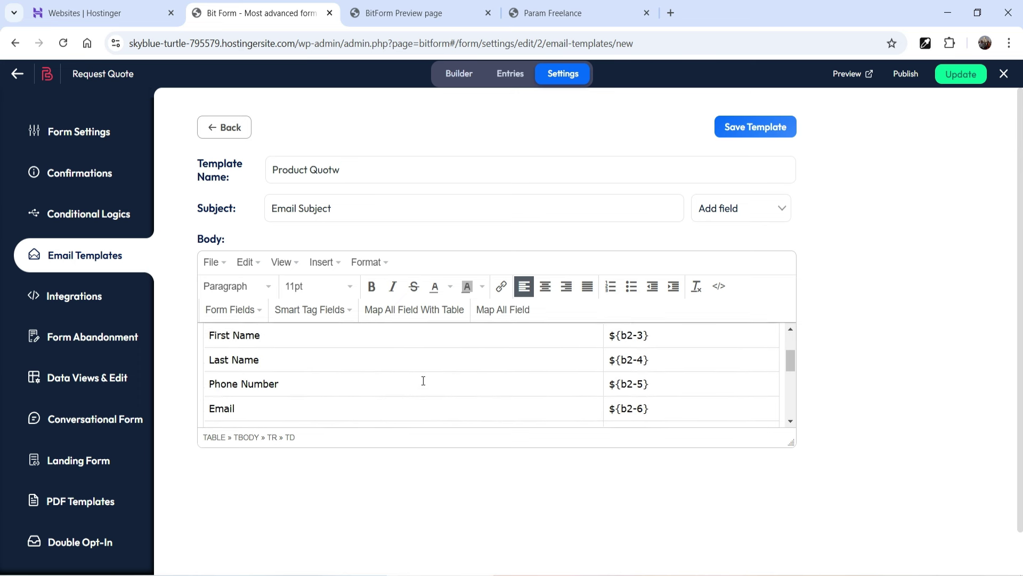
click(758, 127)
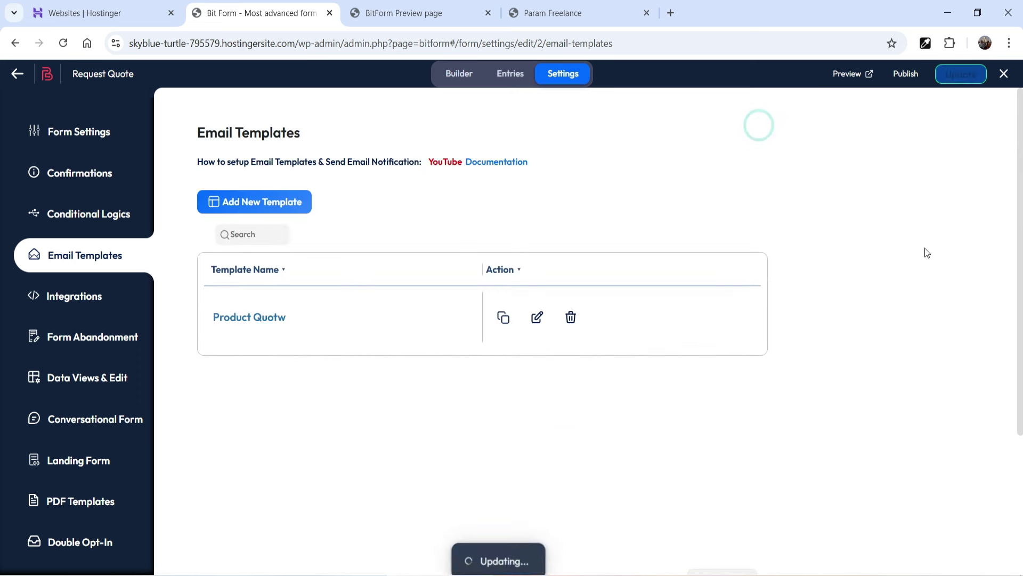
- In the Show Success Message conditional logic, select Product Quotw as the email template for the Email Notification action
click(97, 214)
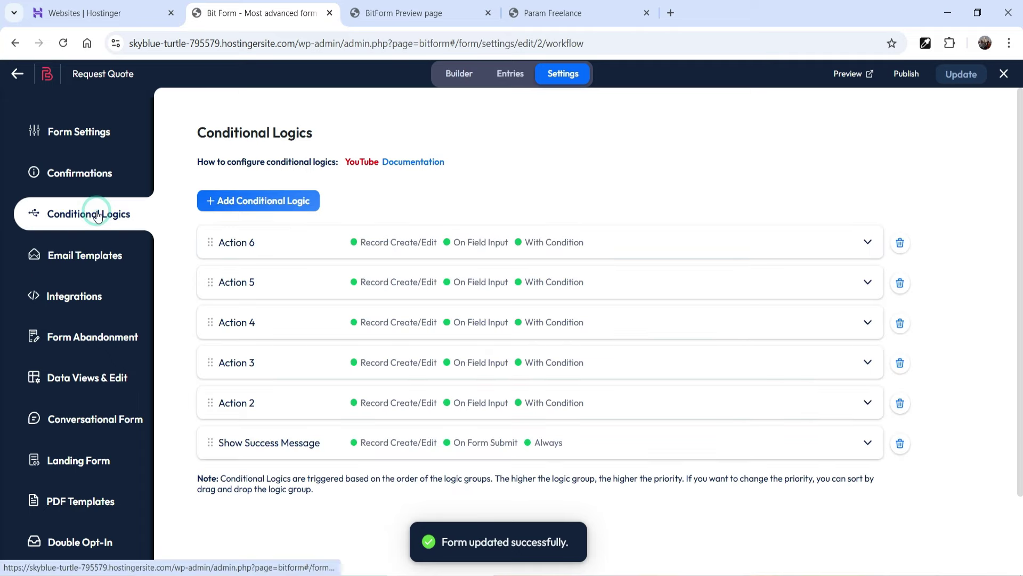
scroll(939, 455, down, 2)
click(867, 349)
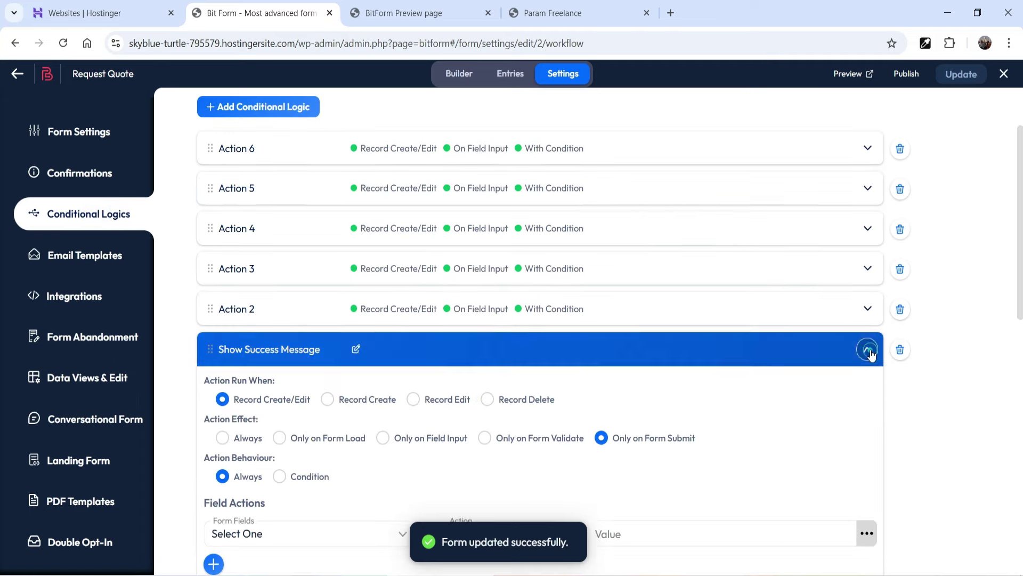
scroll(533, 308, down, 9)
scroll(536, 310, down, 3)
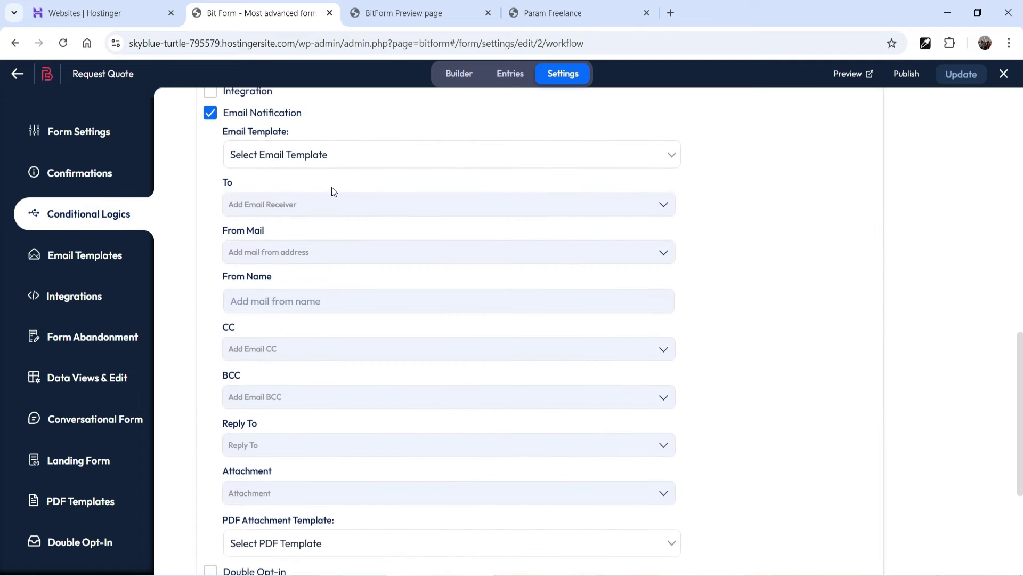
click(381, 160)
click(374, 196)
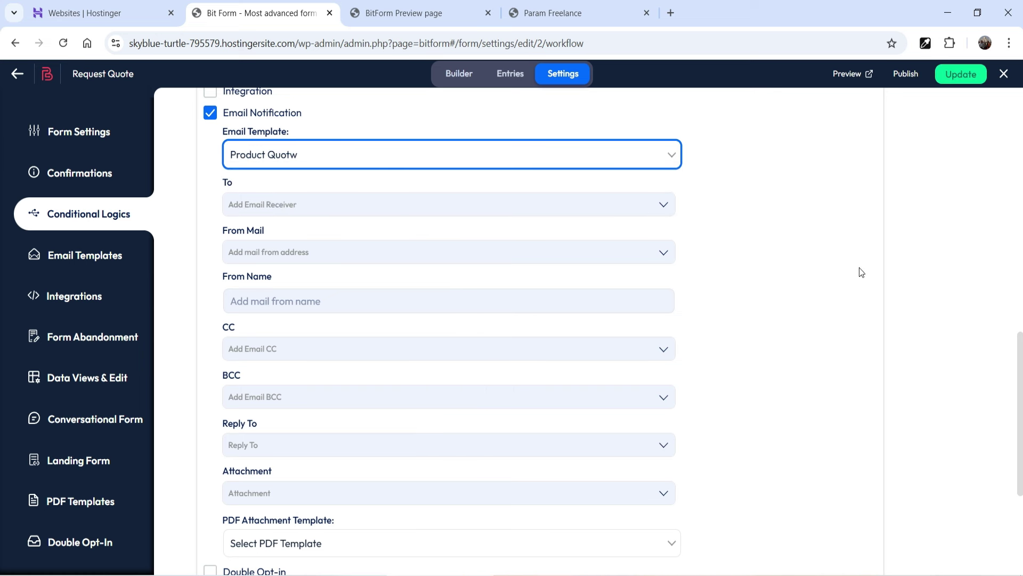
- Set the notification's recipient to the form's Email field and update the form
scroll(853, 268, down, 4)
scroll(767, 287, up, 4)
click(661, 205)
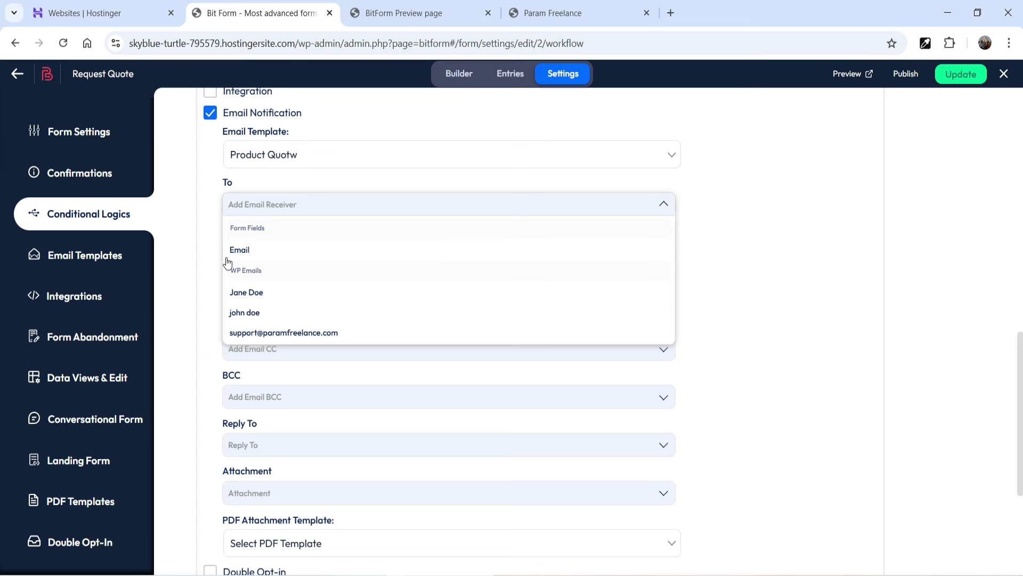
click(250, 249)
scroll(293, 349, up, 3)
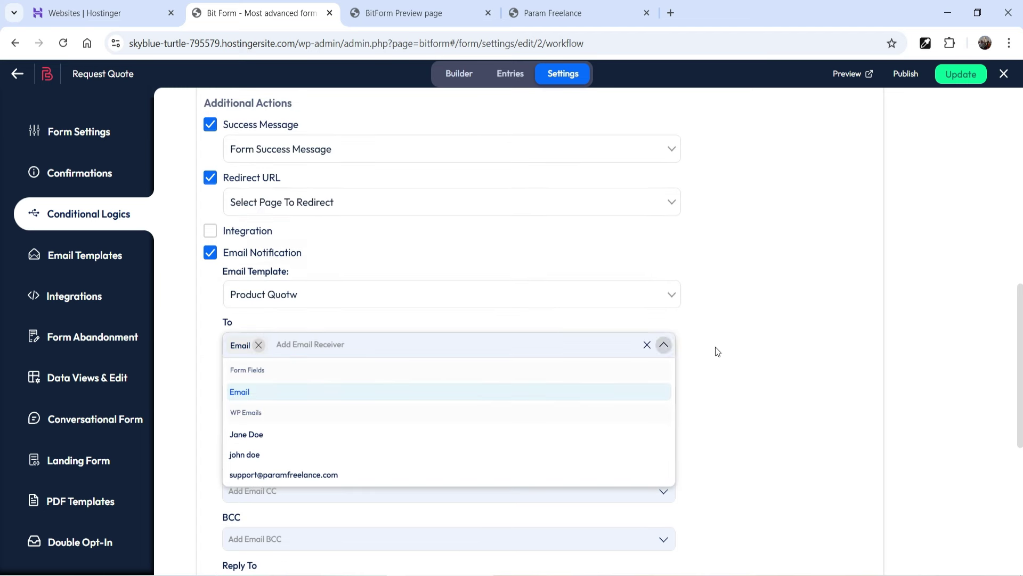
click(778, 350)
scroll(735, 325, up, 6)
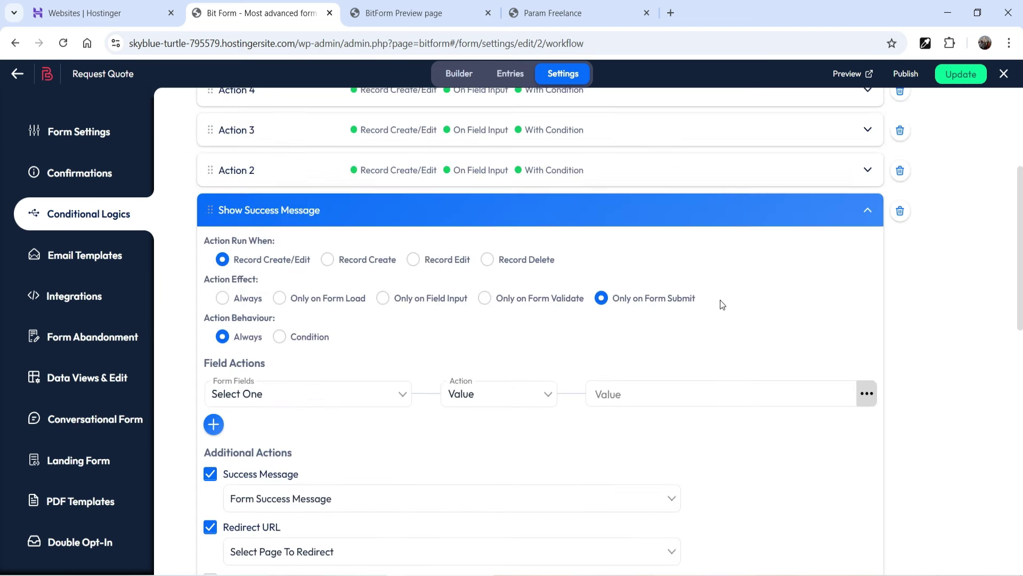
click(949, 80)
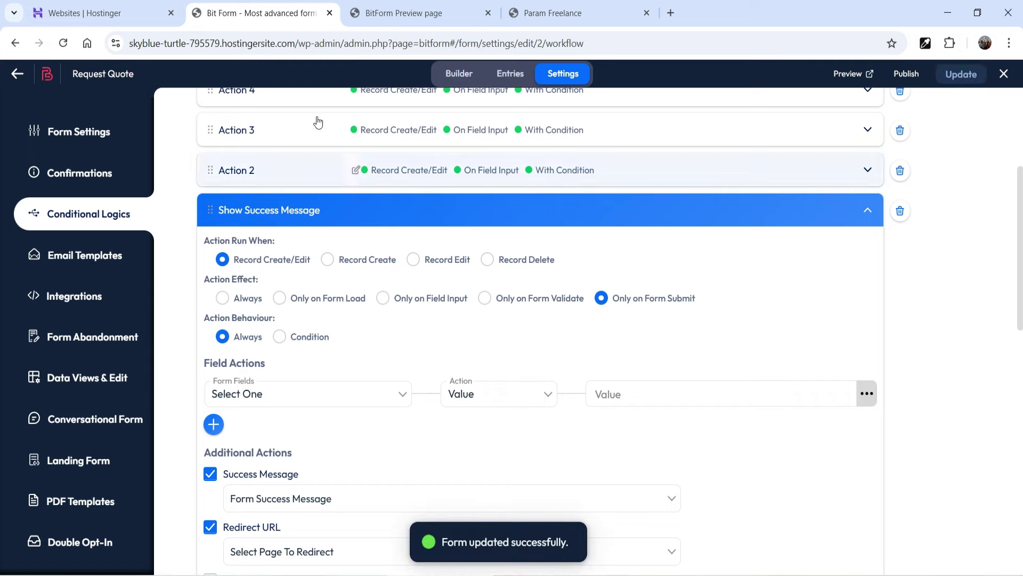
- Review the selected services in the form preview and exit the form builder to the forms list
click(412, 15)
scroll(839, 290, up, 9)
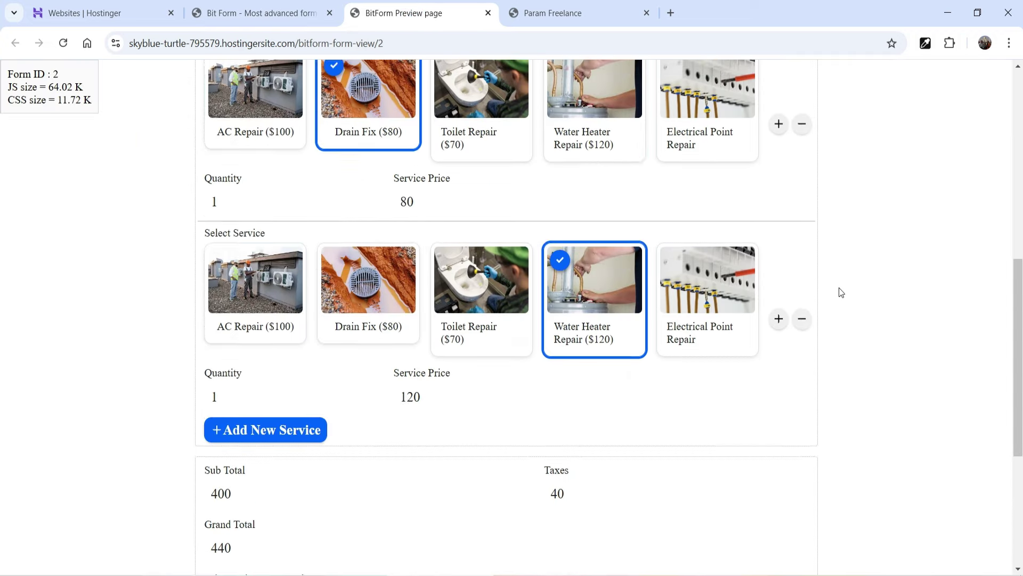
click(208, 7)
scroll(602, 318, up, 4)
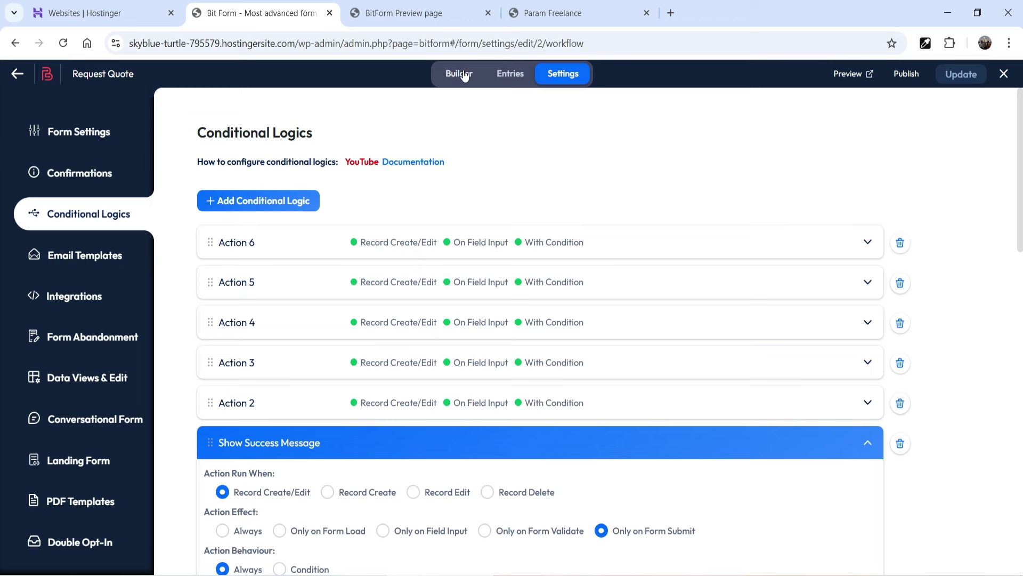
click(1004, 73)
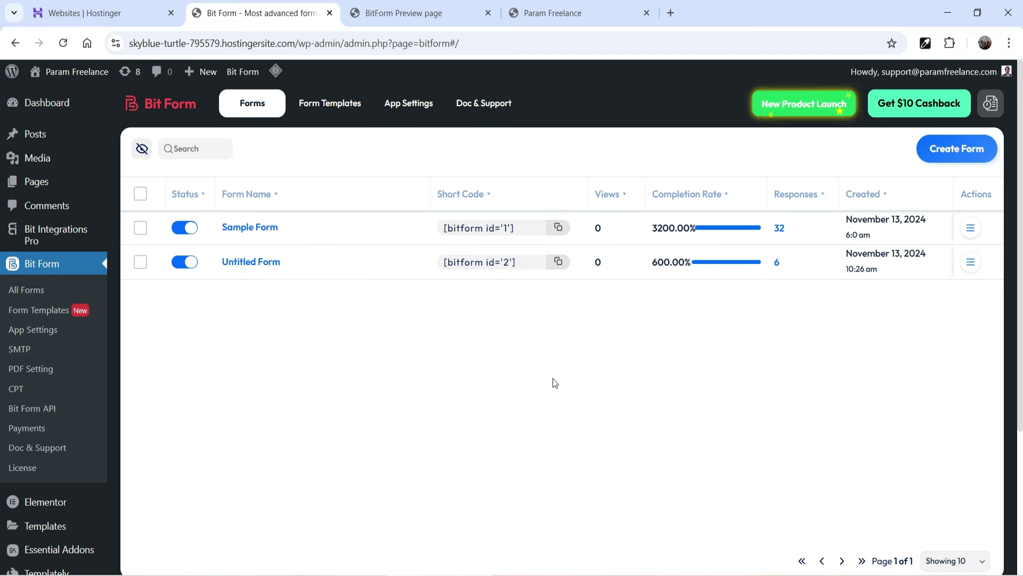
- Switch to the Bit Form website and examine the prices and features of its annual Starter, Plus and Agency plans
key(ctrl+Tab)
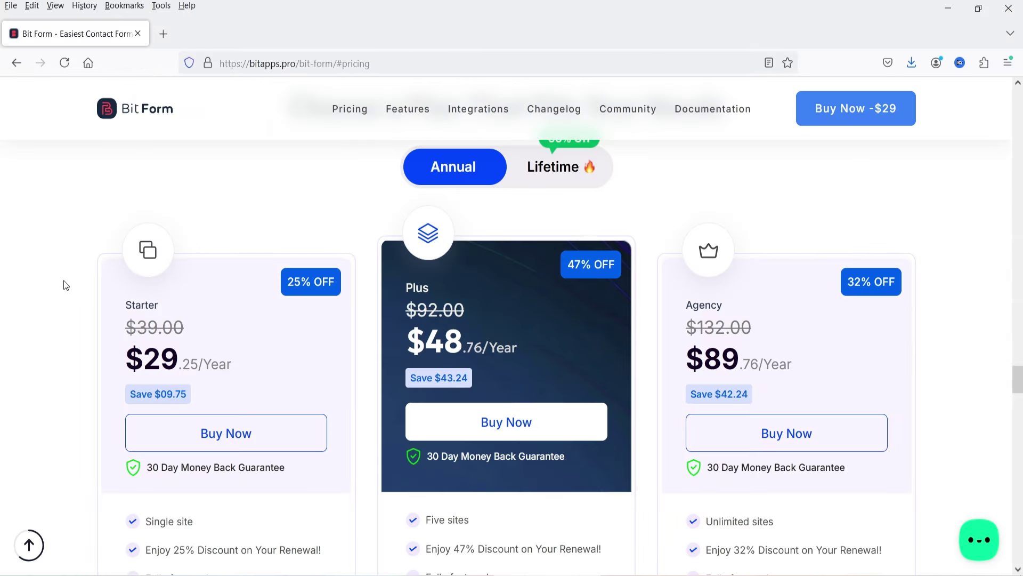
scroll(63, 287, down, 3)
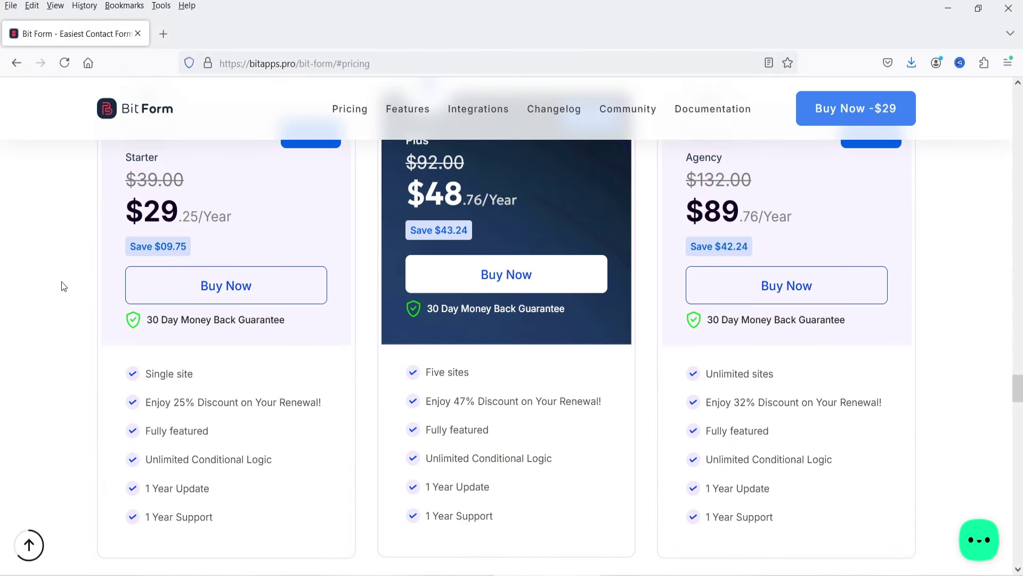
scroll(62, 283, up, 2)
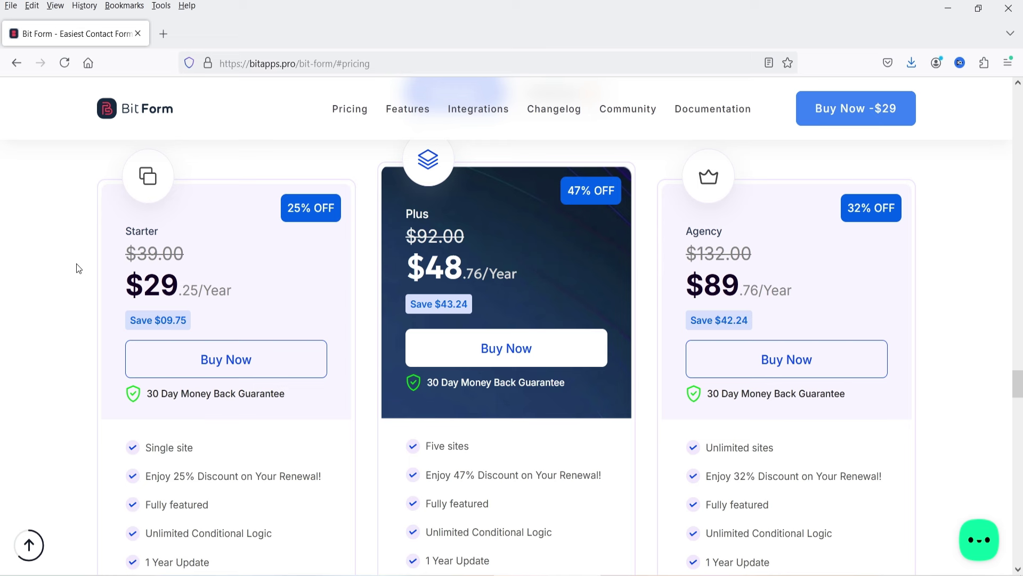
scroll(92, 241, up, 3)
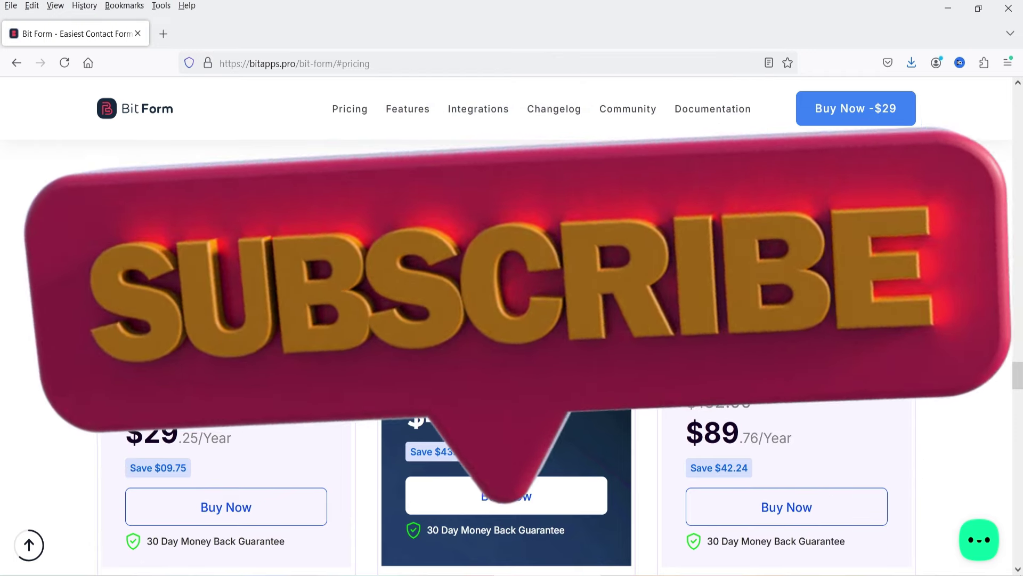
scroll(512, 480, down, 2)
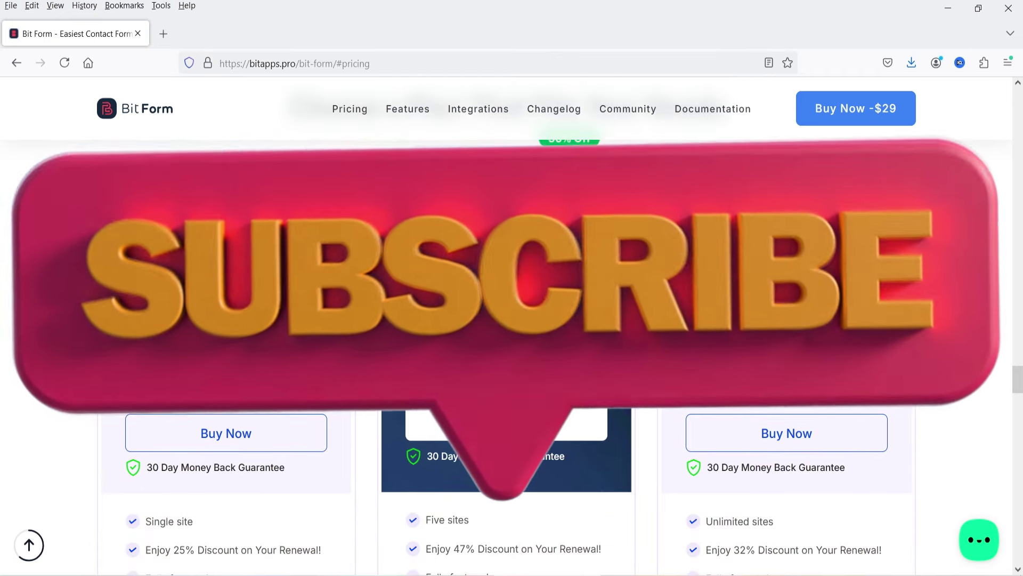